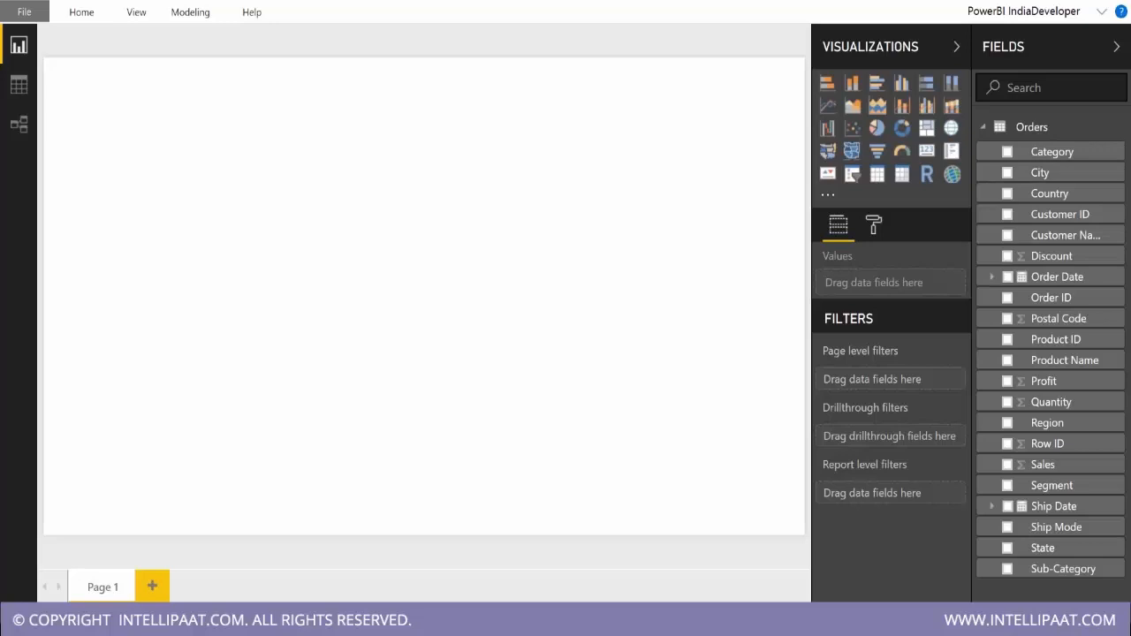
Insert a line chart plotting Sales by Order Date and enlarge it to span the page's width.
{"action": "left_click", "coordinate": [827, 108]}
{"action": "left_click_drag", "start_coordinate": [216, 265], "coordinate": [592, 442]}
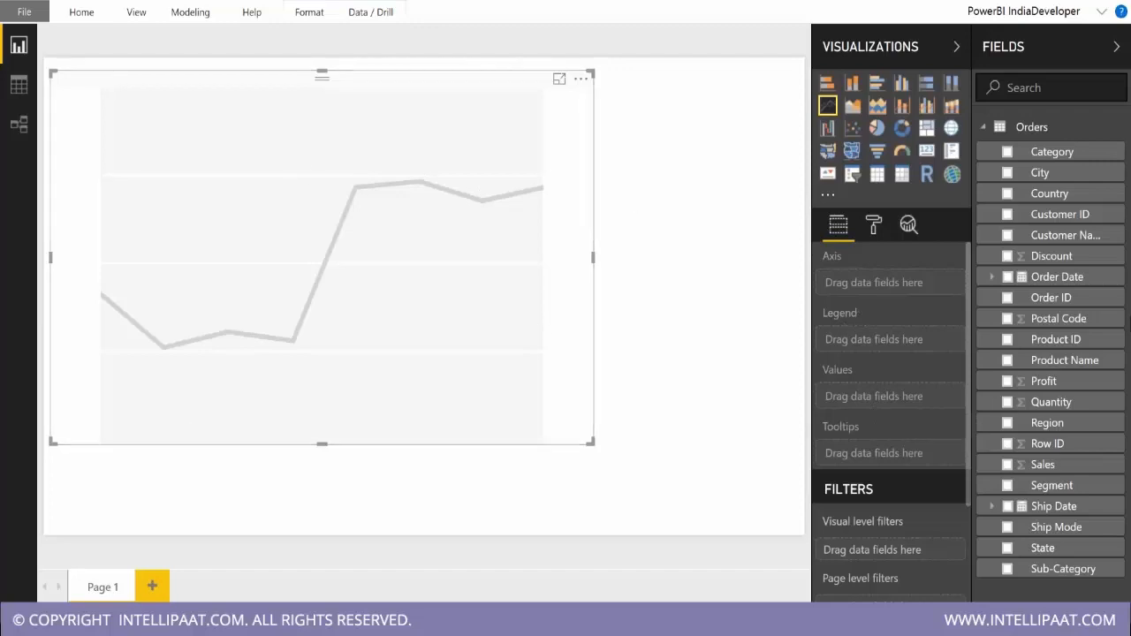
{"action": "left_click_drag", "start_coordinate": [1045, 470], "coordinate": [865, 394]}
{"action": "left_click_drag", "start_coordinate": [1069, 283], "coordinate": [811, 295]}
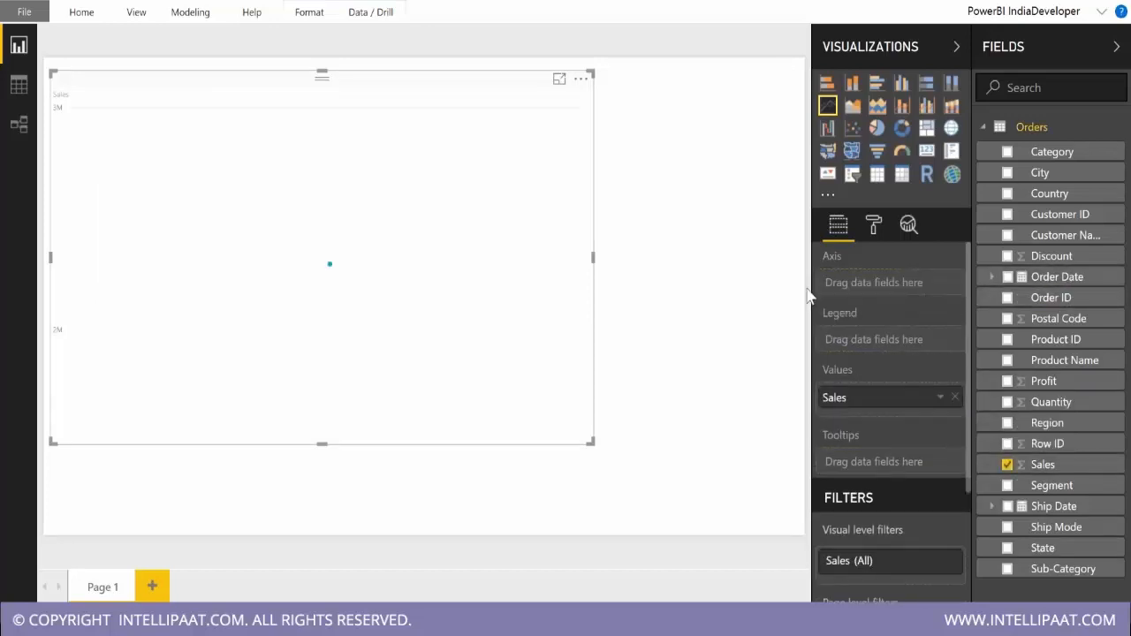
{"action": "left_click", "coordinate": [1008, 278]}
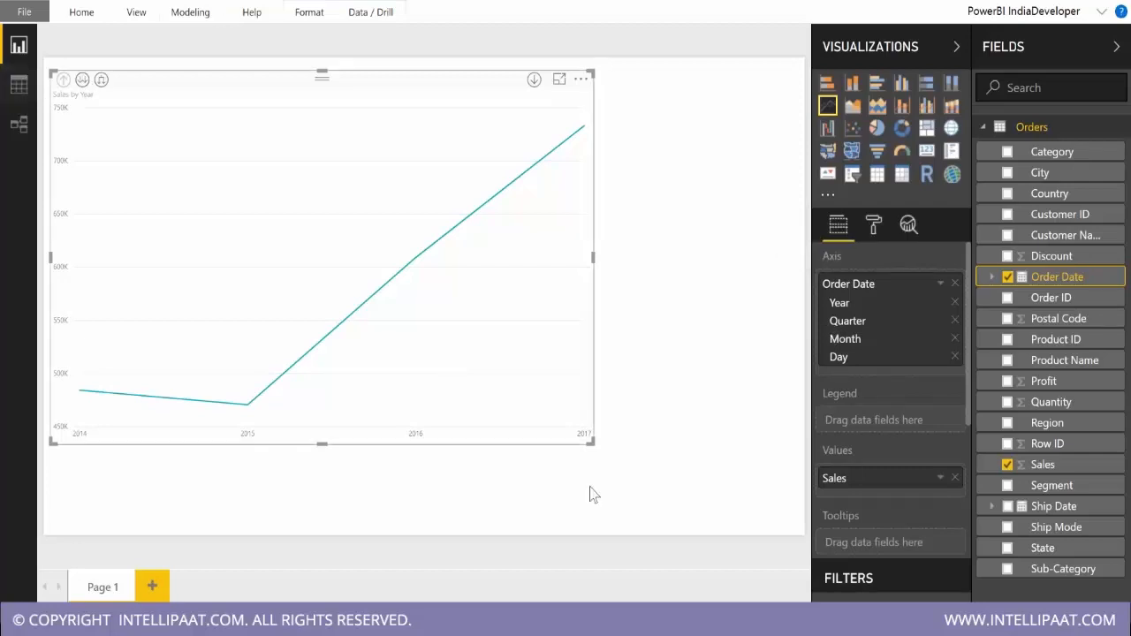
{"action": "left_click_drag", "start_coordinate": [593, 442], "coordinate": [802, 402]}
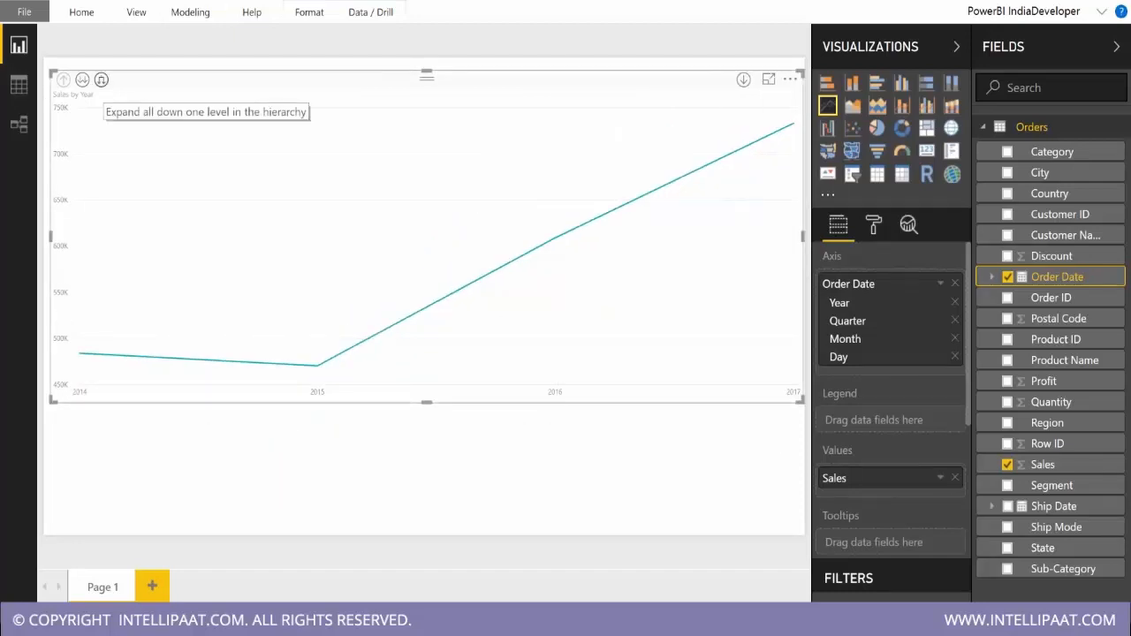
Expand the line chart's Order Date hierarchy down to the month level and drill back up to years.
{"action": "left_click", "coordinate": [83, 80]}
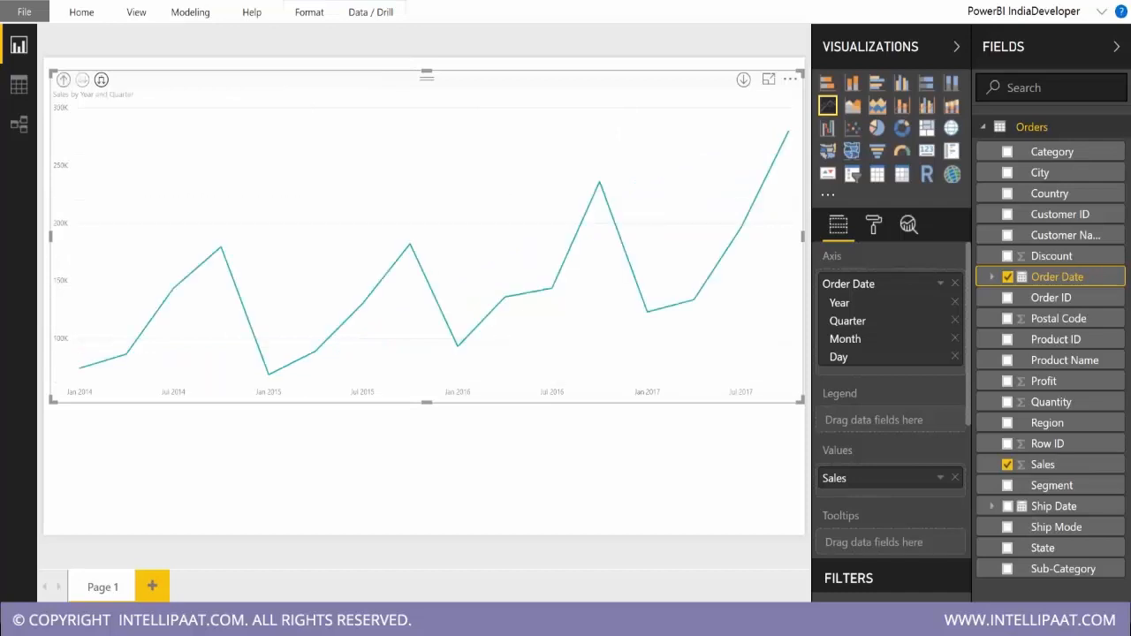
{"action": "left_click", "coordinate": [100, 80]}
{"action": "left_click", "coordinate": [101, 81]}
{"action": "left_click", "coordinate": [64, 80]}
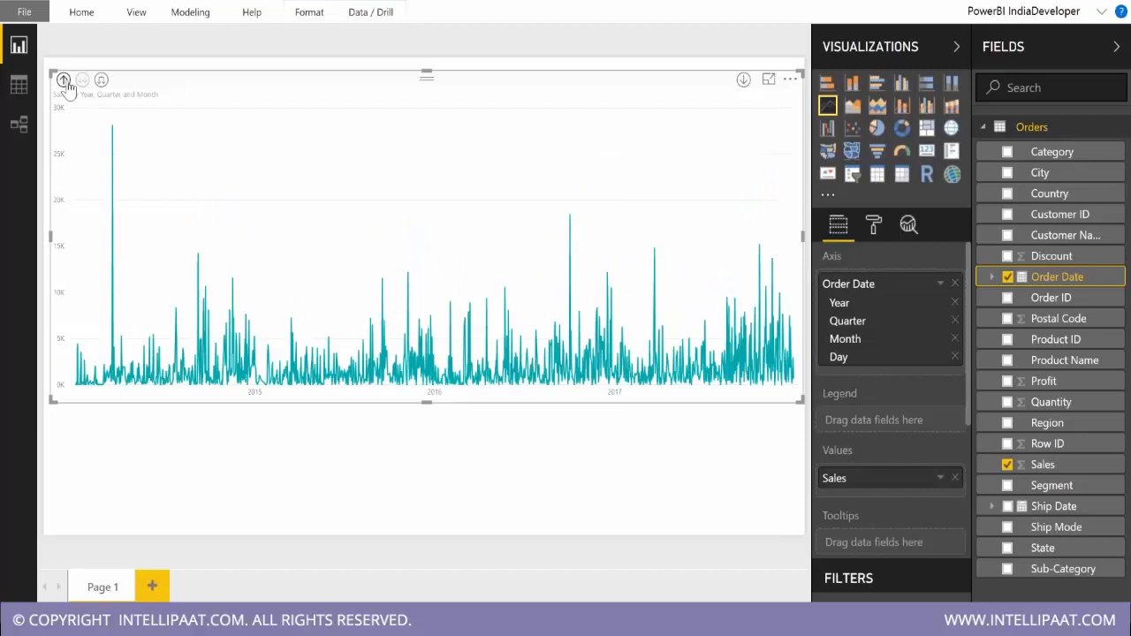
{"action": "left_click", "coordinate": [789, 82]}
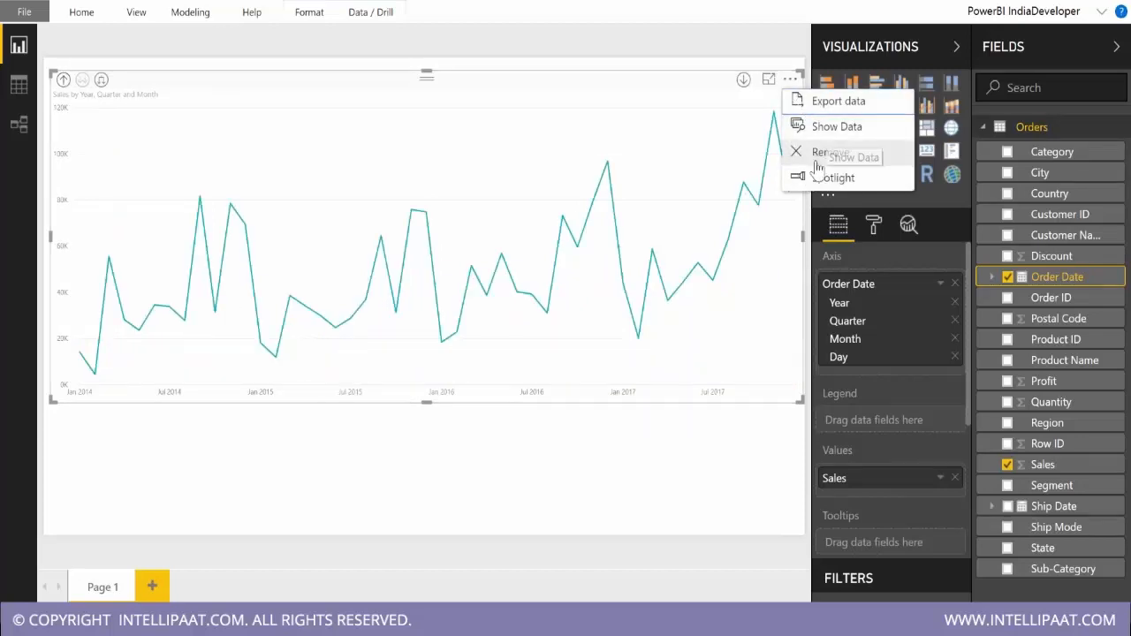
{"action": "left_click", "coordinate": [662, 148]}
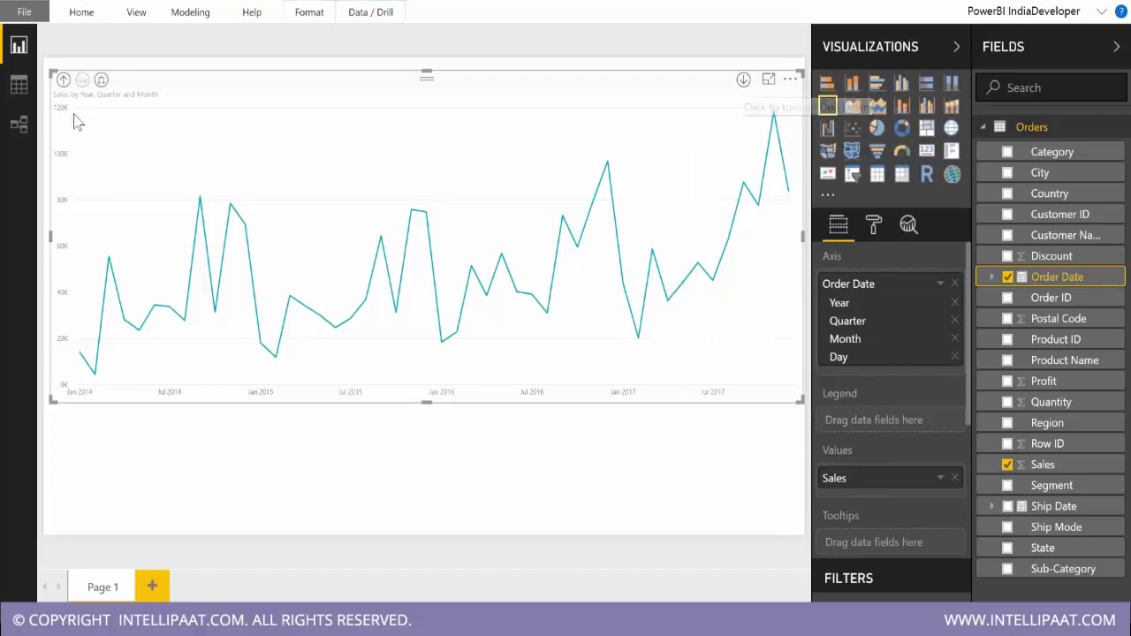
{"action": "left_click", "coordinate": [62, 79]}
Turn on drill-down mode and drill the line chart into 2015, quarter 2 and May.
{"action": "left_click", "coordinate": [744, 86]}
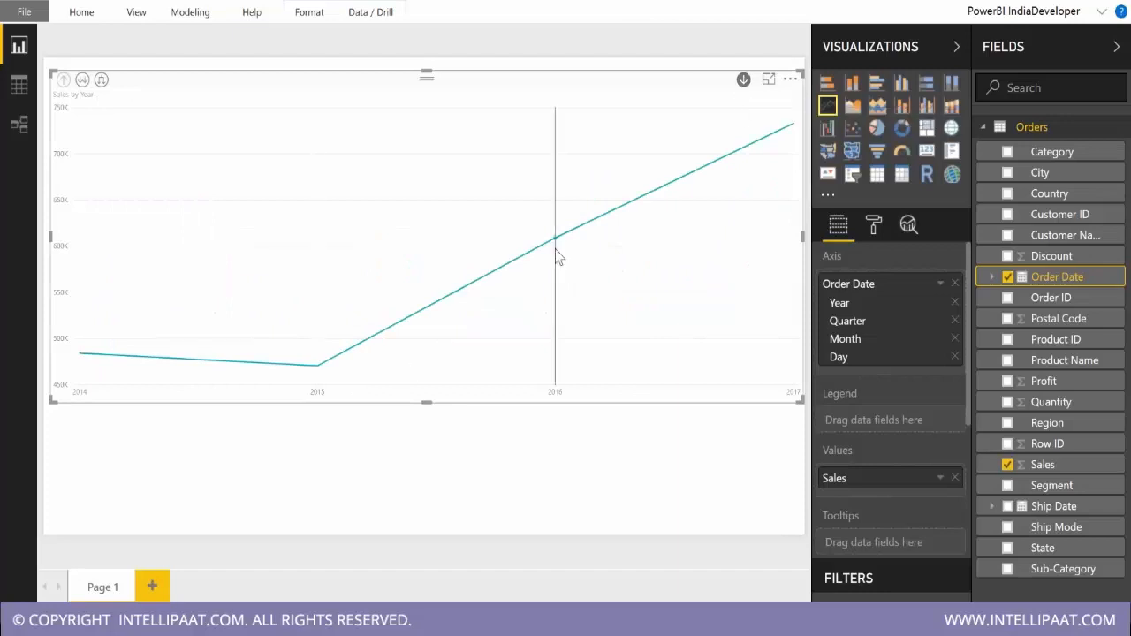
{"action": "left_click", "coordinate": [317, 368]}
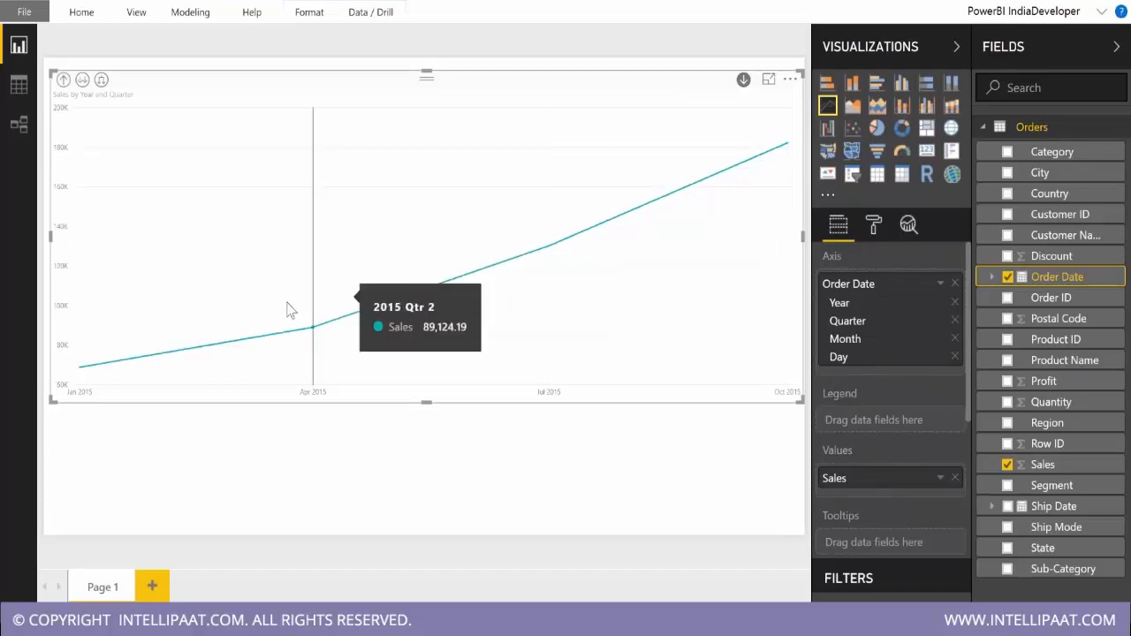
{"action": "left_click", "coordinate": [313, 330]}
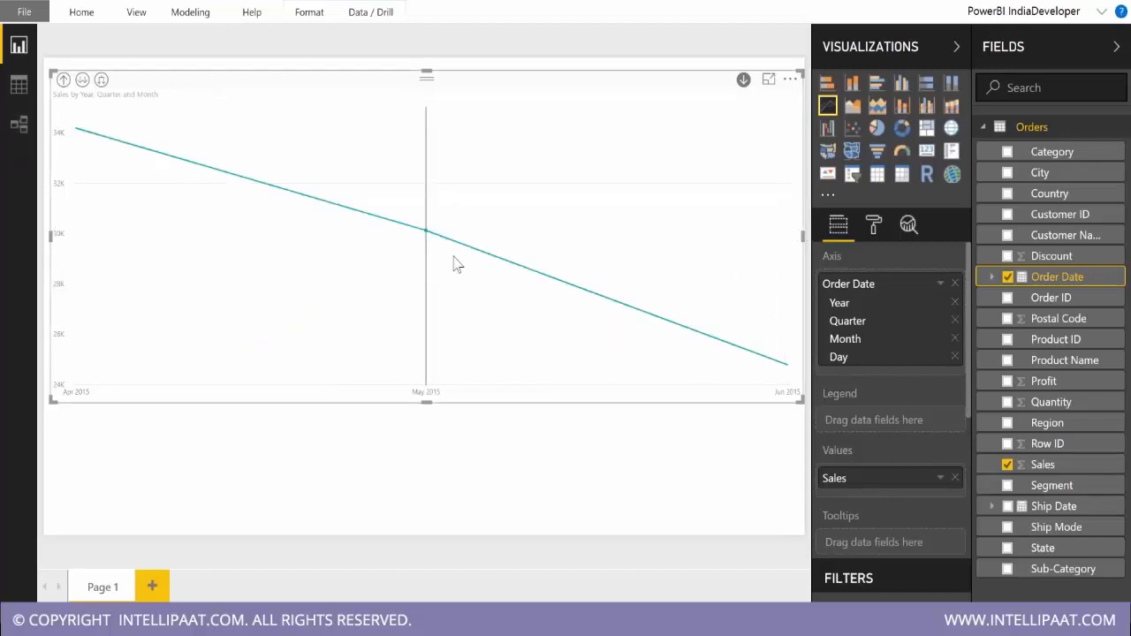
{"action": "left_click", "coordinate": [426, 234]}
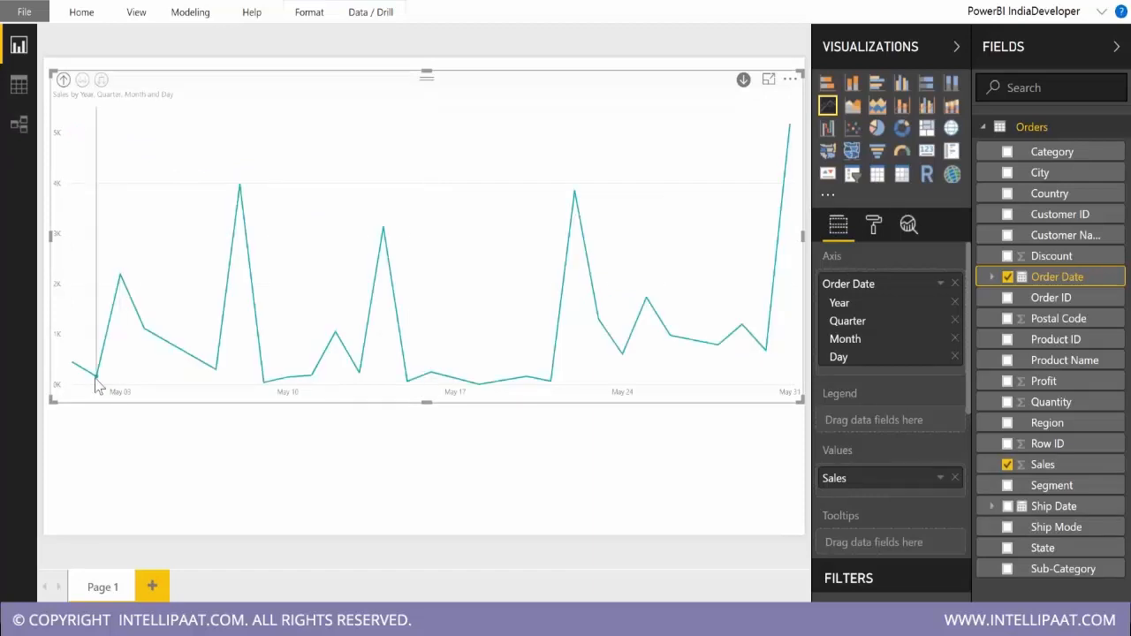
Turn off drill-down mode and drill the line chart back up to the year level.
{"action": "mouse_move", "coordinate": [774, 358]}
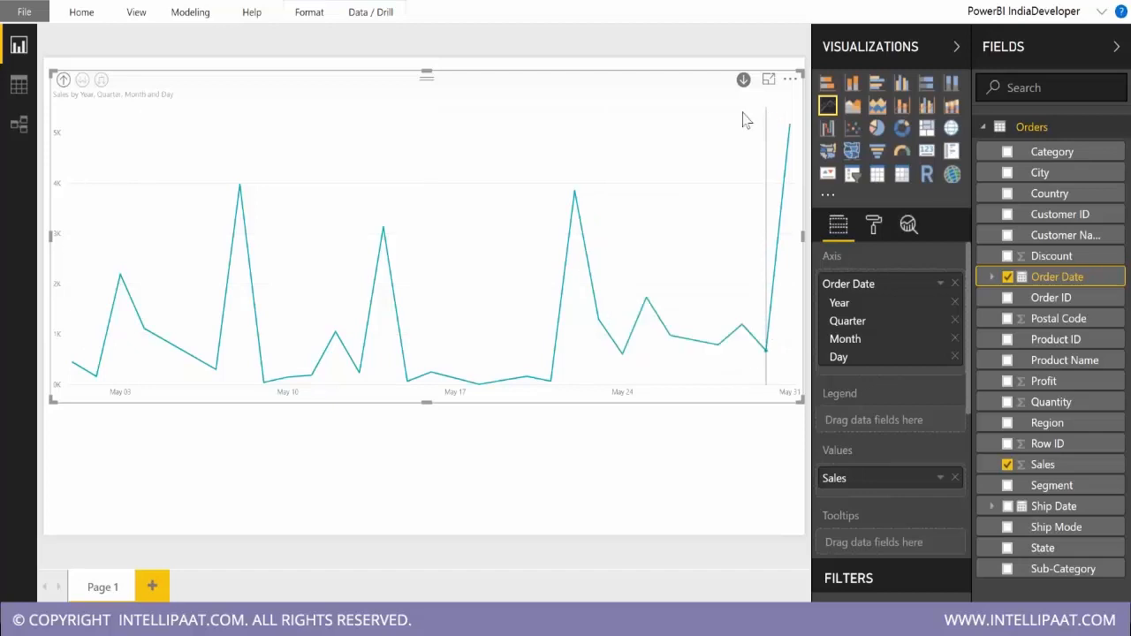
{"action": "left_click", "coordinate": [744, 82]}
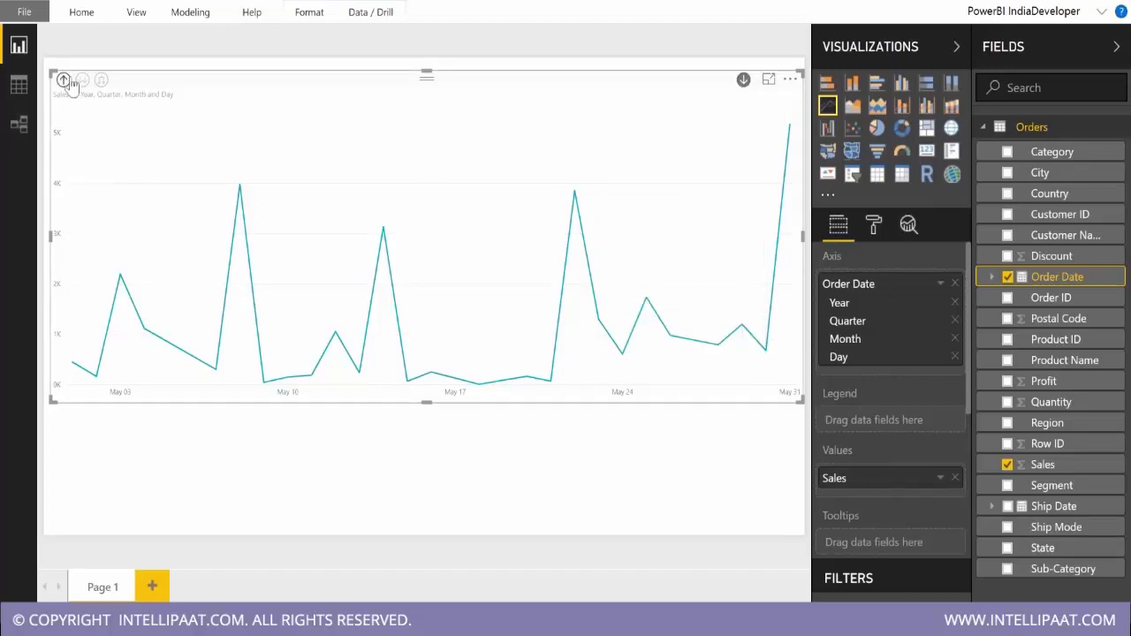
{"action": "left_click", "coordinate": [65, 81]}
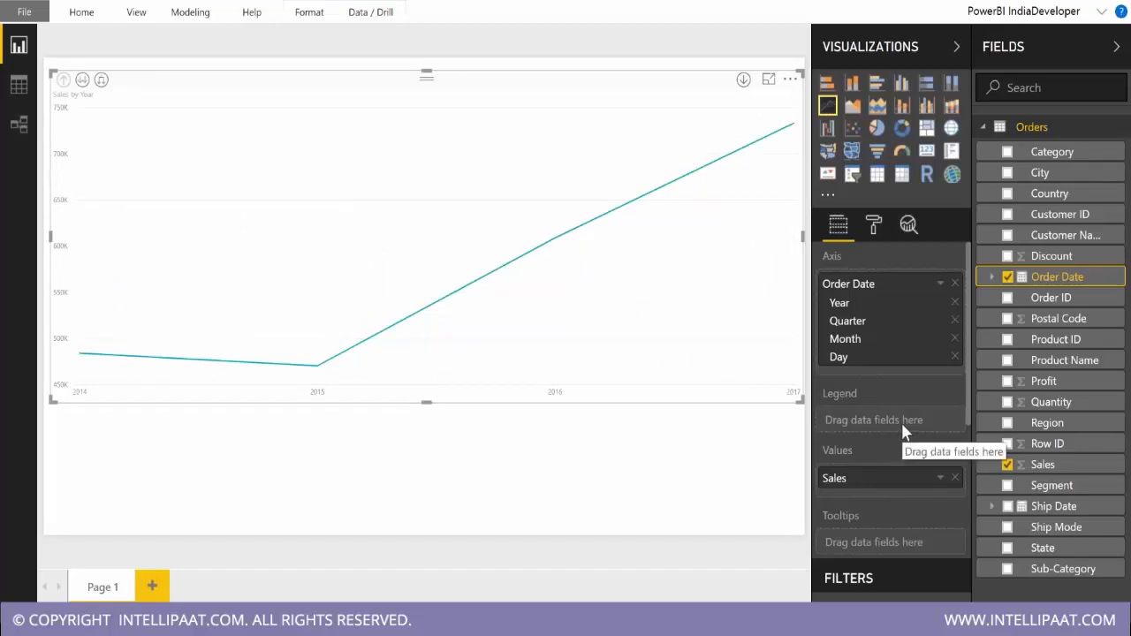
Add Segment as the line chart's legend to split Sales into one line per segment.
{"action": "mouse_move", "coordinate": [454, 219]}
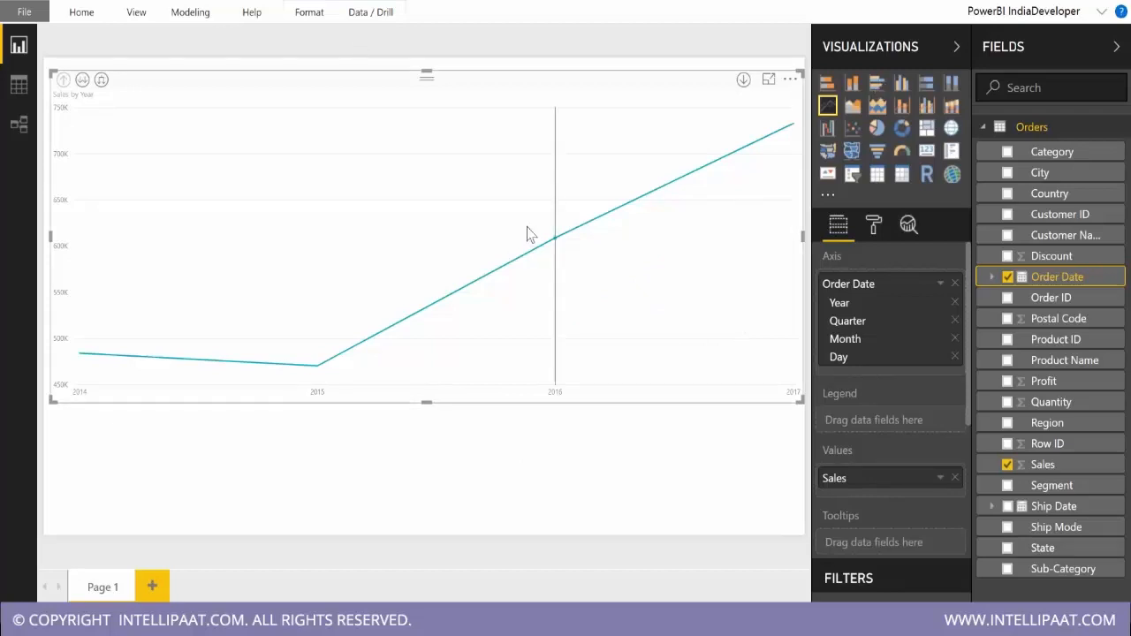
{"action": "mouse_move", "coordinate": [527, 232]}
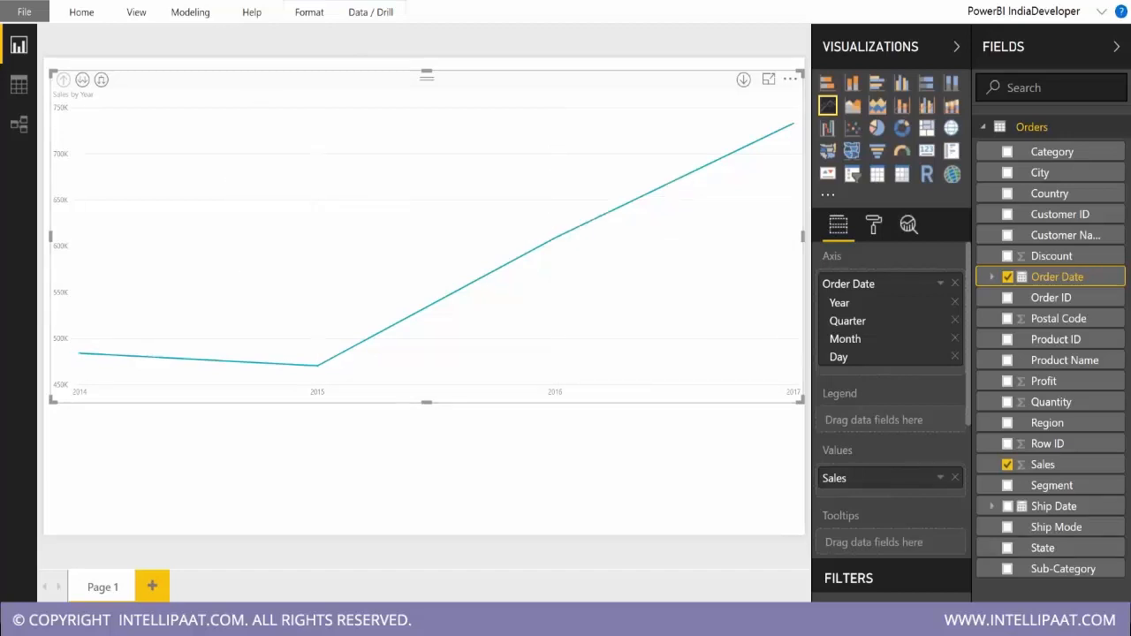
{"action": "left_click_drag", "start_coordinate": [1051, 485], "coordinate": [888, 421]}
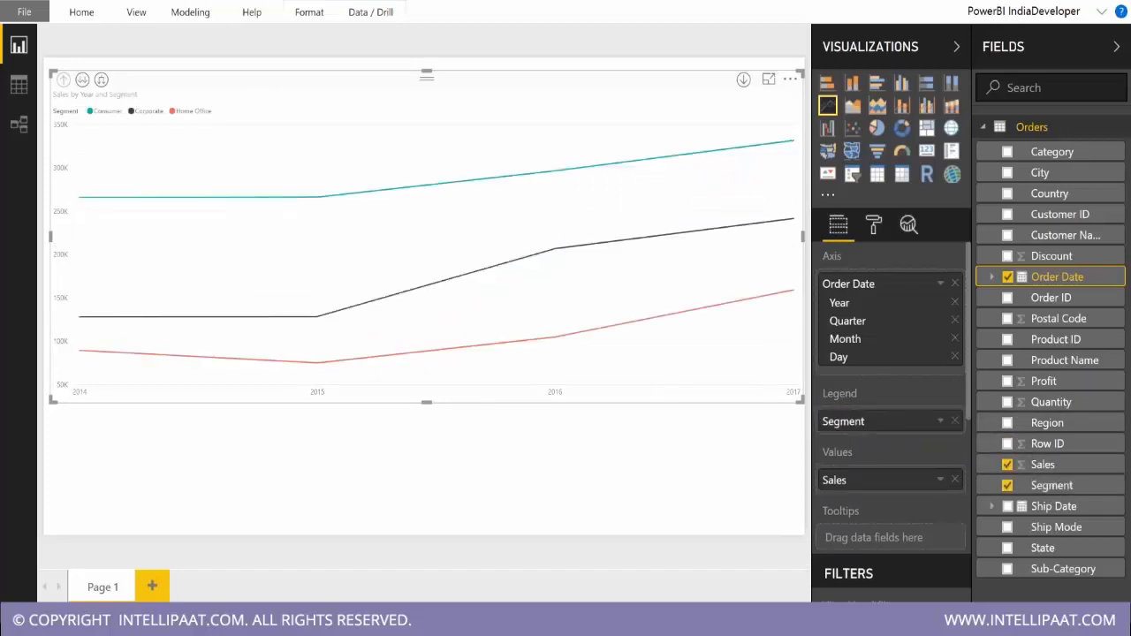
{"action": "mouse_move", "coordinate": [547, 256]}
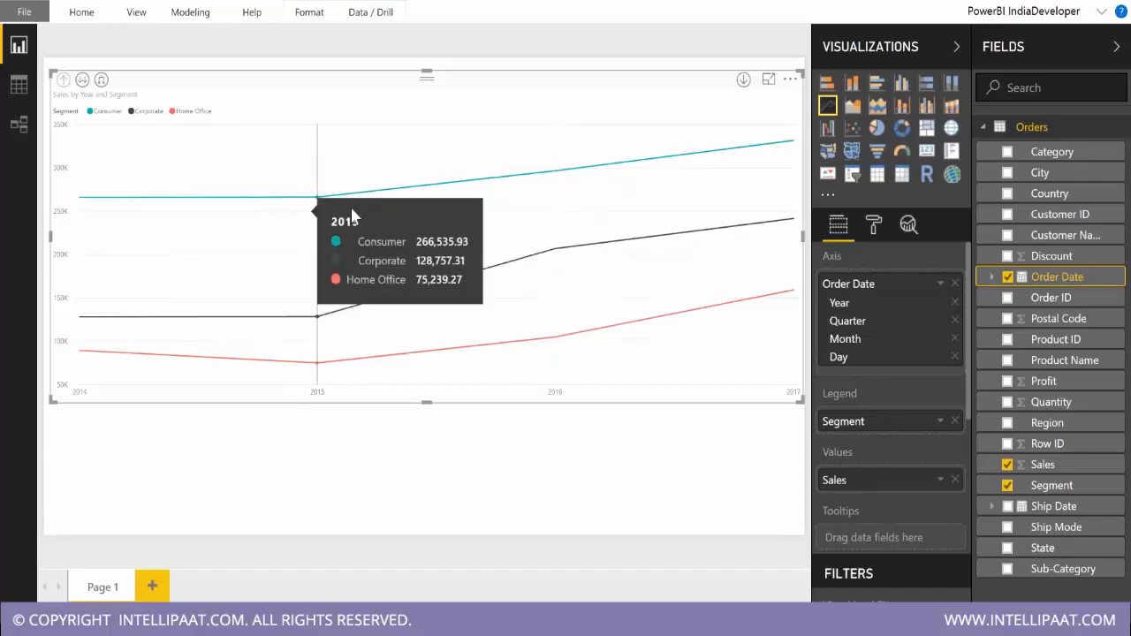
Expand the segmented line chart's Order Date axis through quarter down to the month level.
{"action": "left_click", "coordinate": [101, 80]}
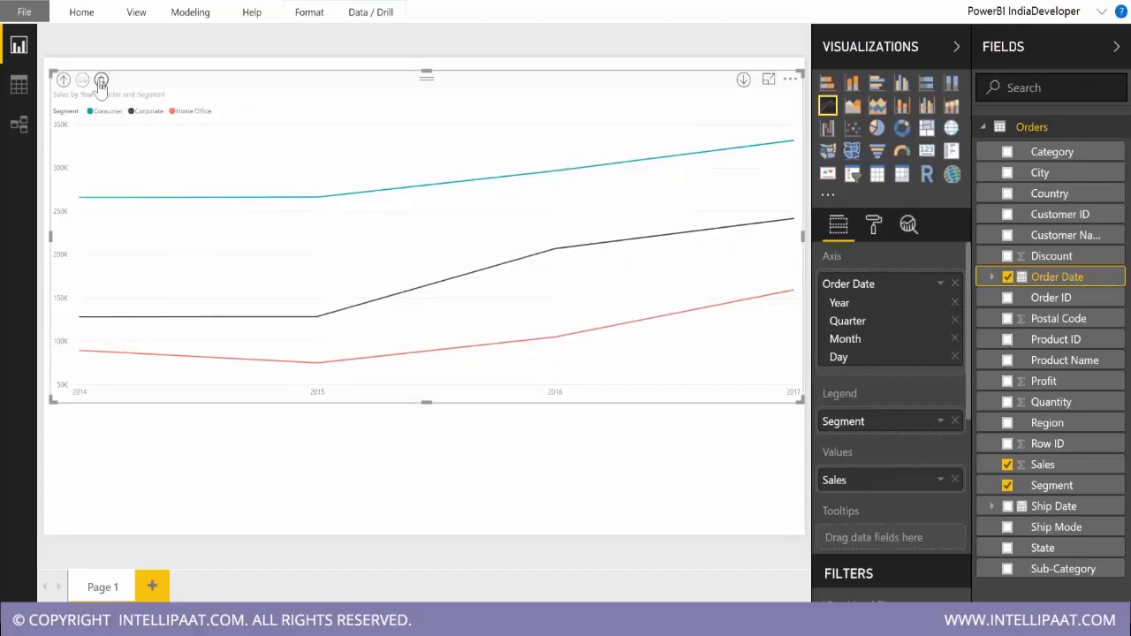
{"action": "left_click", "coordinate": [101, 81]}
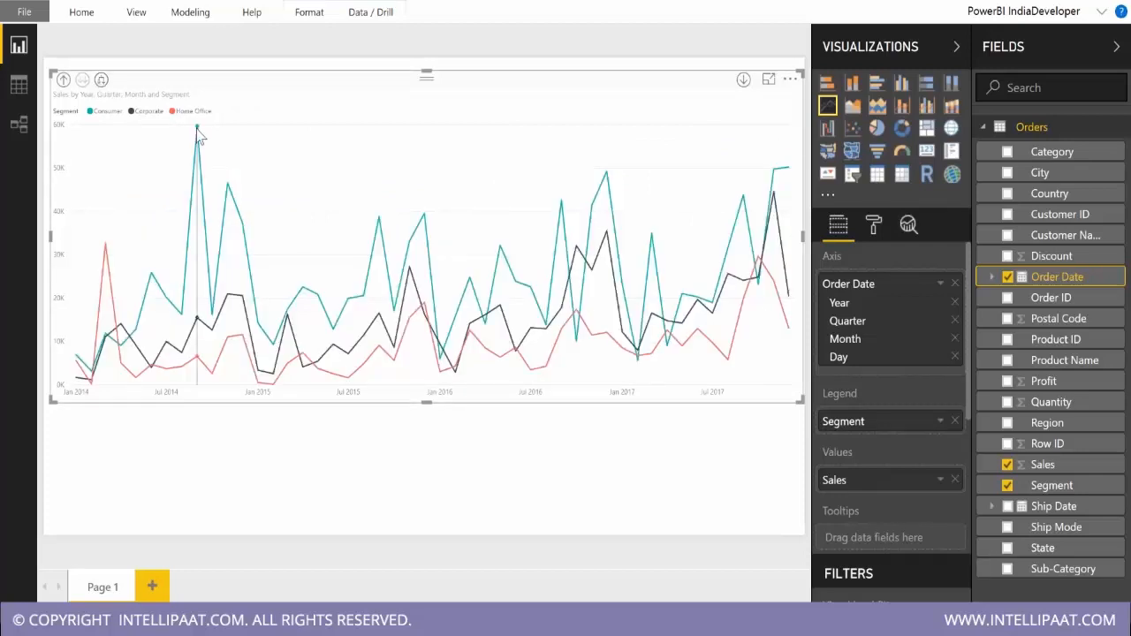
{"action": "mouse_move", "coordinate": [199, 134]}
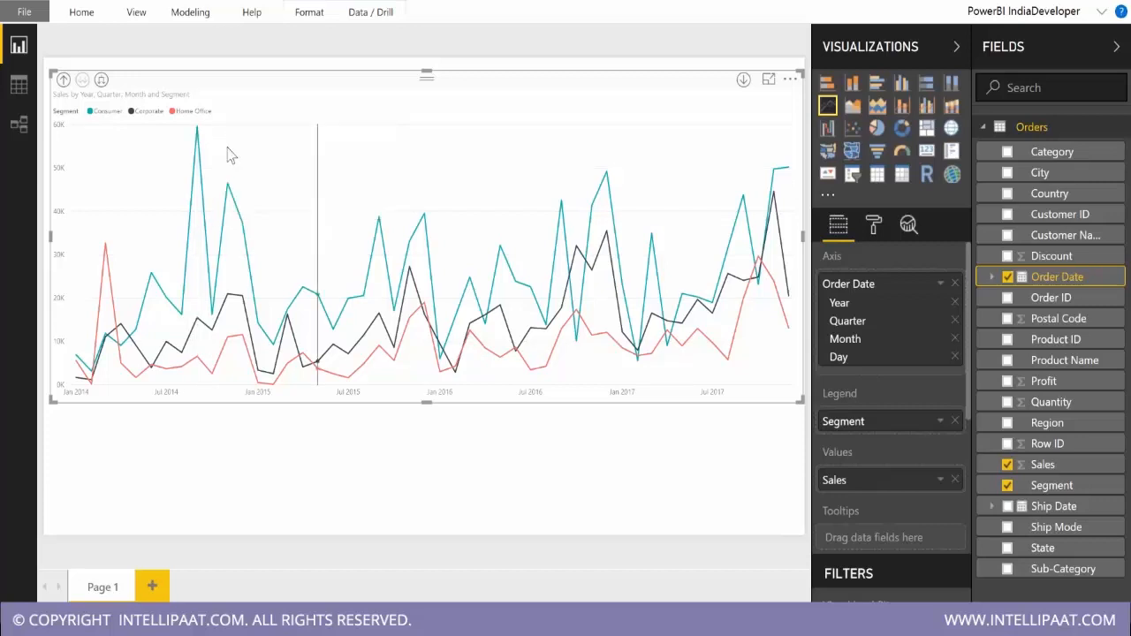
Try Profit as an additional tooltip field on the line chart and check the December 2016 data point.
{"action": "left_click_drag", "start_coordinate": [1052, 389], "coordinate": [928, 537]}
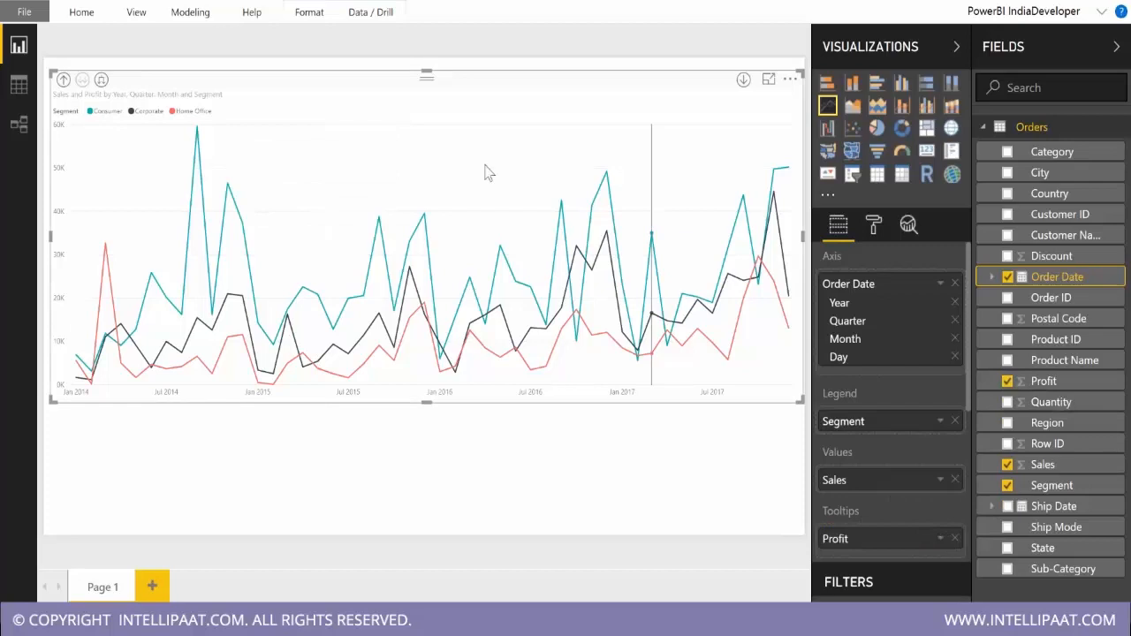
{"action": "mouse_move", "coordinate": [606, 177]}
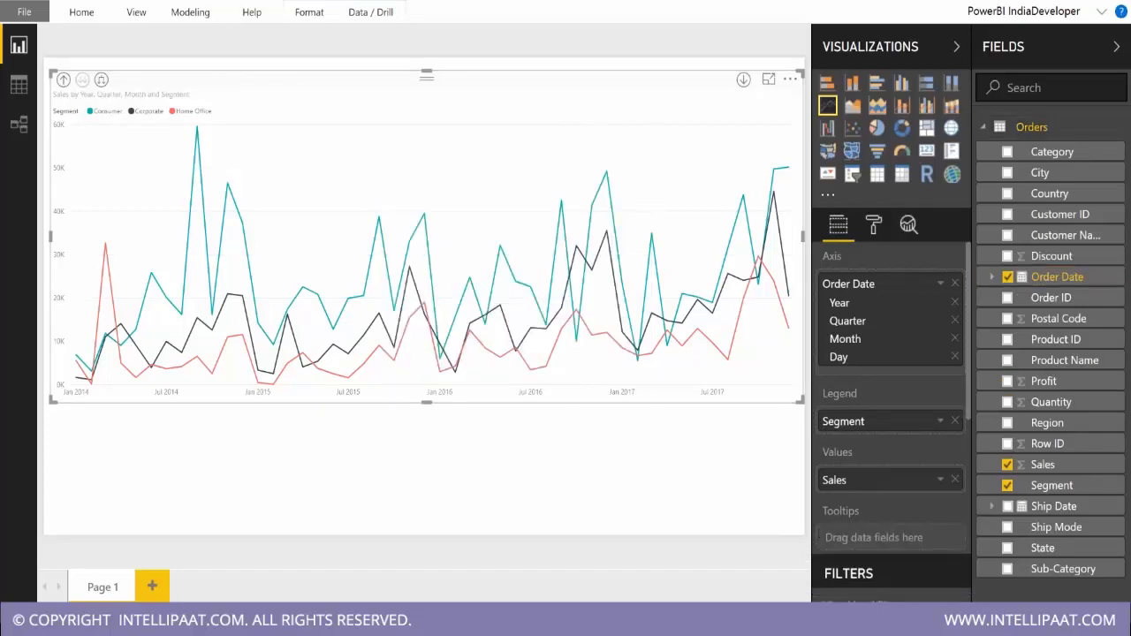
{"action": "scroll", "coordinate": [884, 495], "scroll_direction": "down", "scroll_amount": 5}
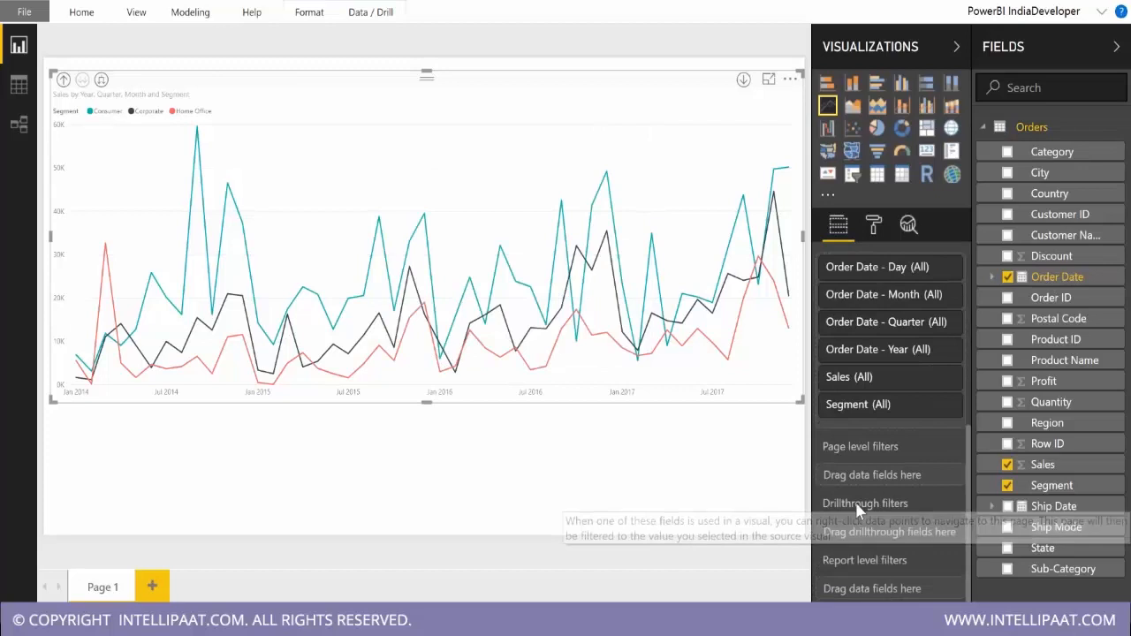
{"action": "scroll", "coordinate": [874, 468], "scroll_direction": "up", "scroll_amount": 5}
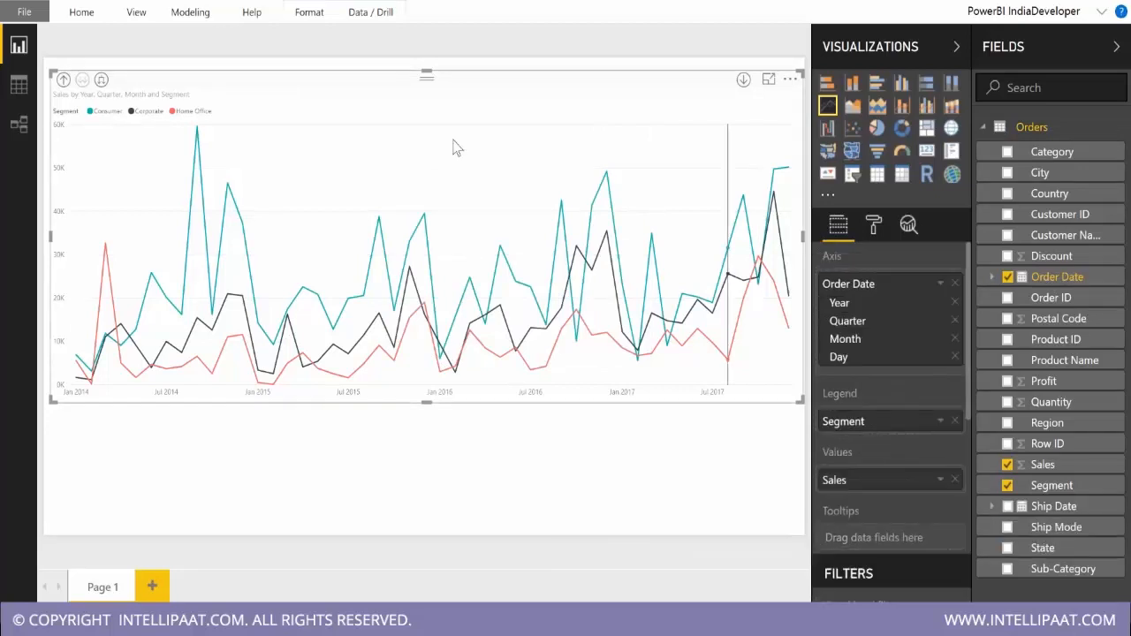
Examine the line chart's General and X-Axis formatting options, including the axis start and end, text and title settings.
{"action": "left_click", "coordinate": [873, 224]}
{"action": "left_click", "coordinate": [853, 296]}
{"action": "left_click", "coordinate": [857, 297]}
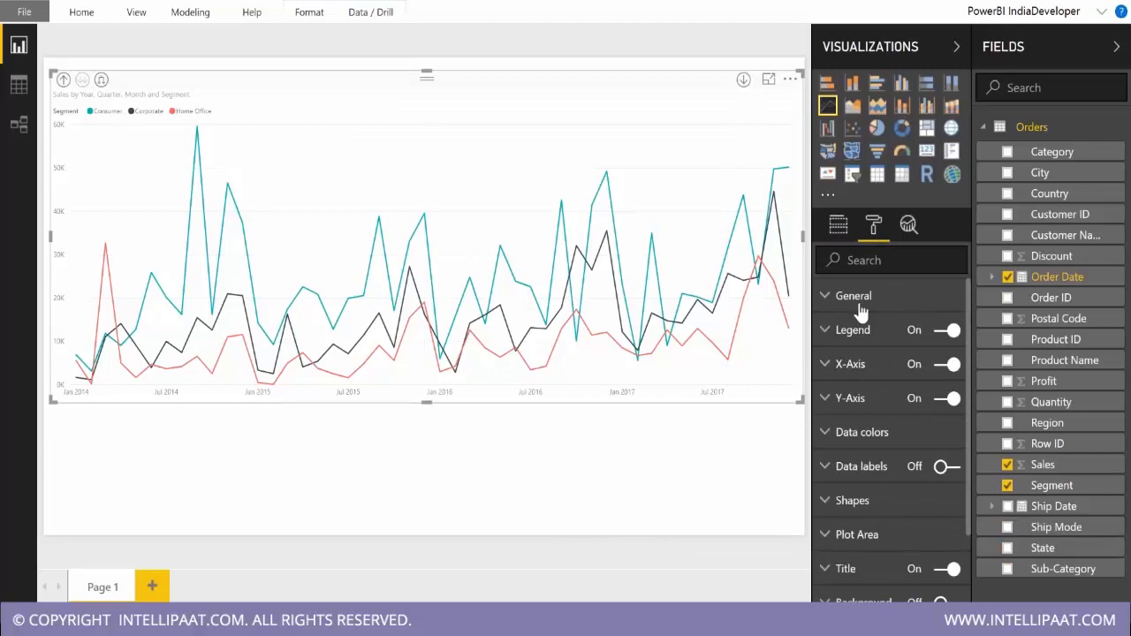
{"action": "left_click", "coordinate": [849, 367]}
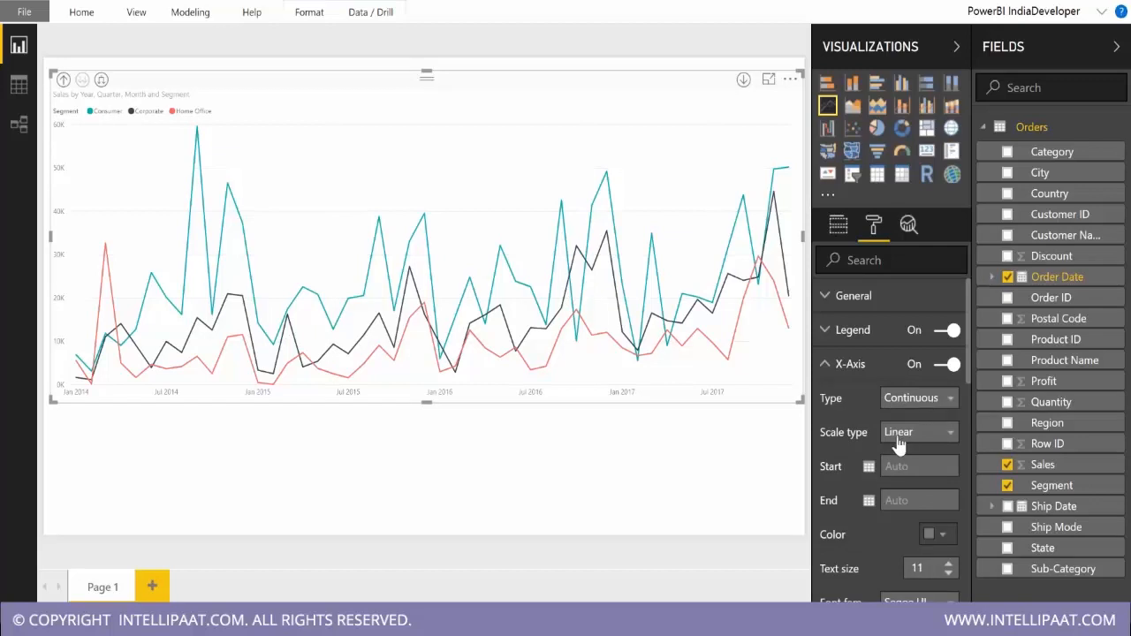
{"action": "scroll", "coordinate": [897, 441], "scroll_direction": "down", "scroll_amount": 3}
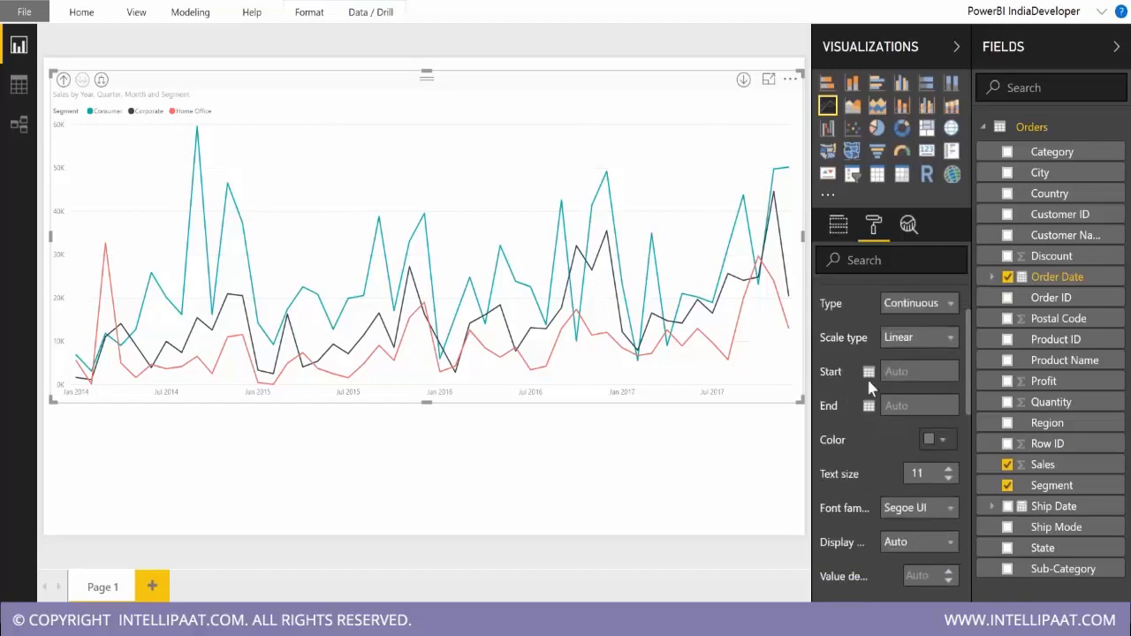
{"action": "left_click", "coordinate": [880, 371]}
{"action": "left_click", "coordinate": [917, 407]}
{"action": "left_click", "coordinate": [869, 373]}
{"action": "left_click", "coordinate": [845, 410]}
{"action": "scroll", "coordinate": [896, 451], "scroll_direction": "down", "scroll_amount": 3}
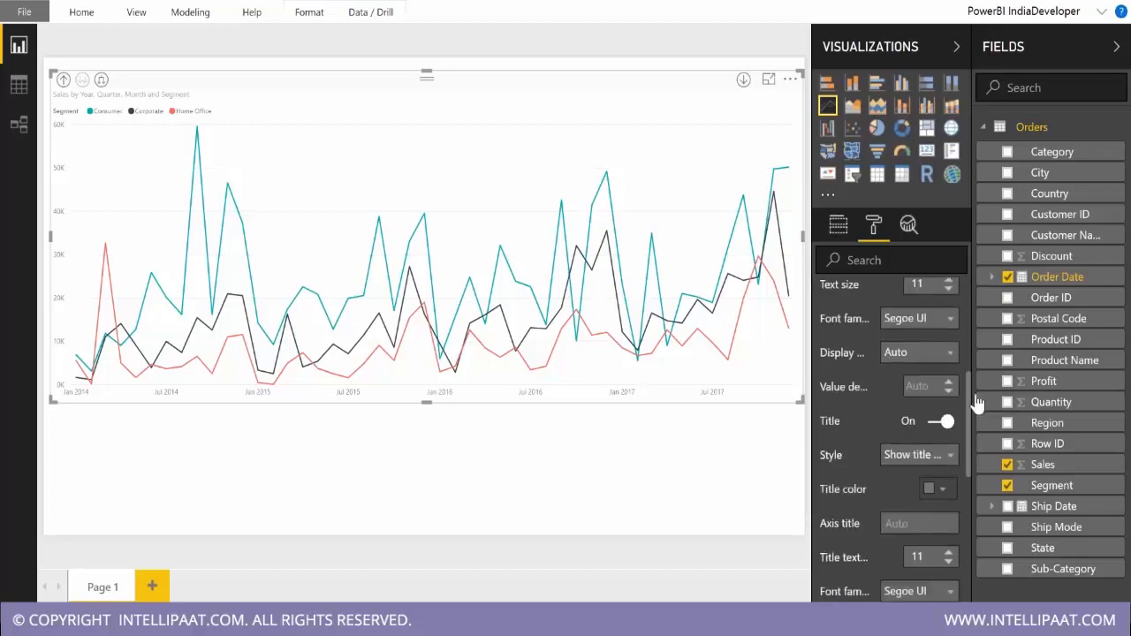
{"action": "scroll", "coordinate": [951, 506], "scroll_direction": "down", "scroll_amount": 3}
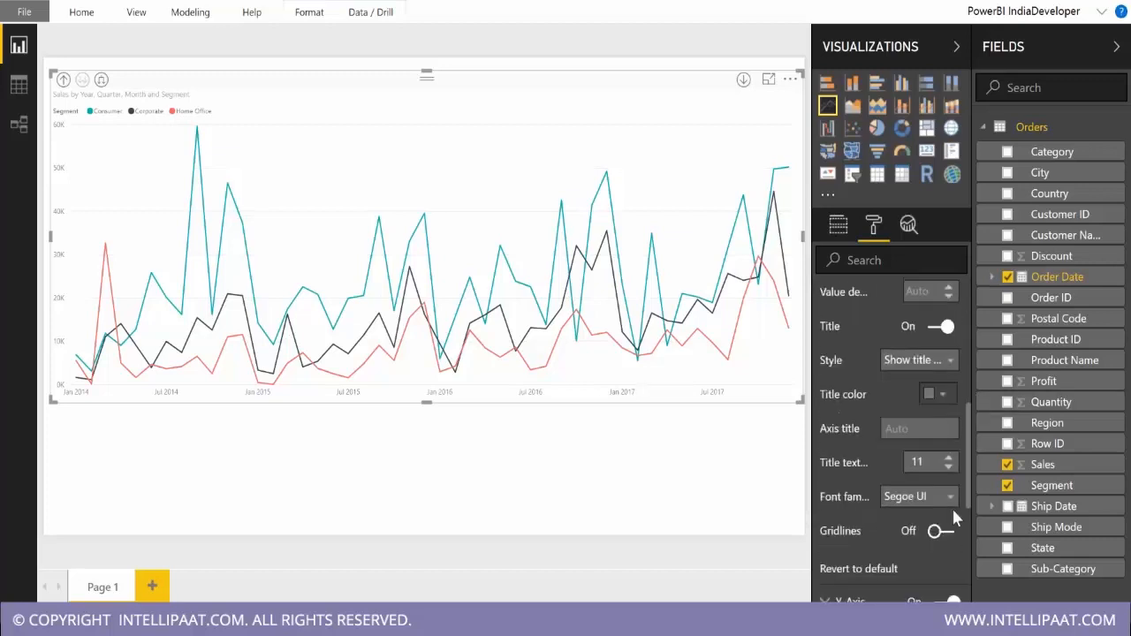
{"action": "scroll", "coordinate": [951, 505], "scroll_direction": "down", "scroll_amount": 5}
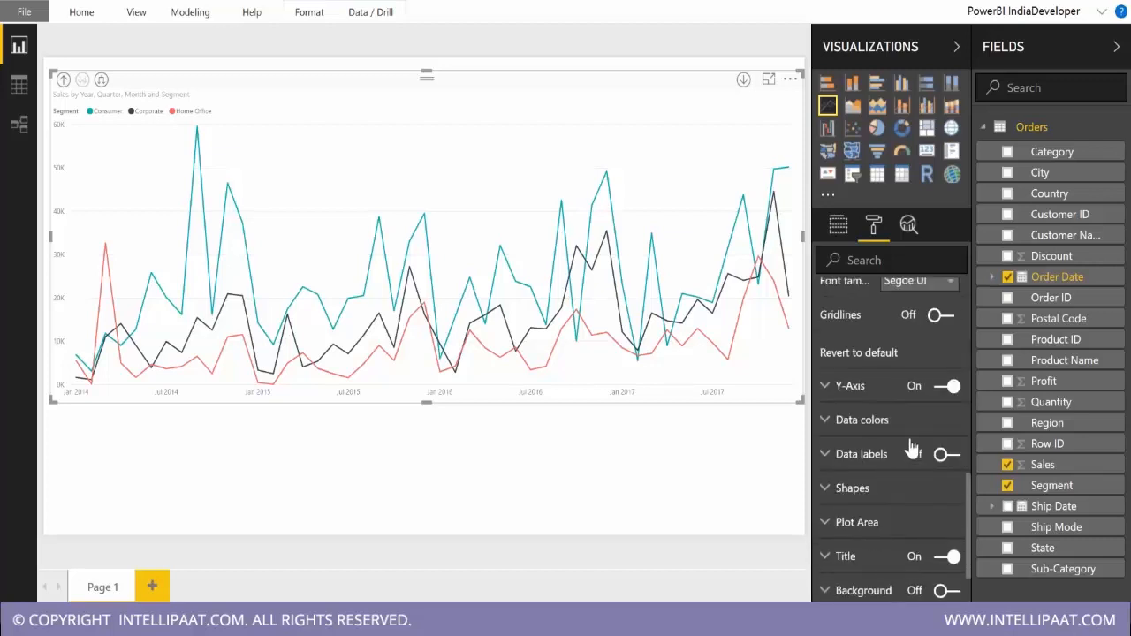
Turn on the line chart's data labels and drill up from month to quarter level.
{"action": "left_click", "coordinate": [869, 444]}
{"action": "scroll", "coordinate": [919, 530], "scroll_direction": "down", "scroll_amount": 5}
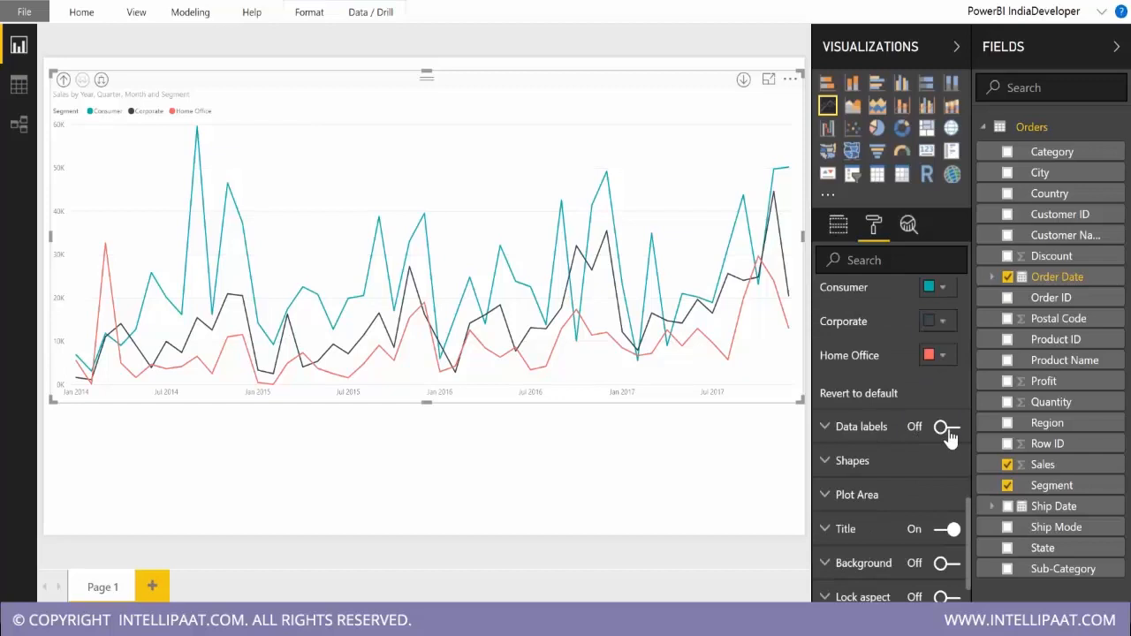
{"action": "left_click", "coordinate": [952, 431]}
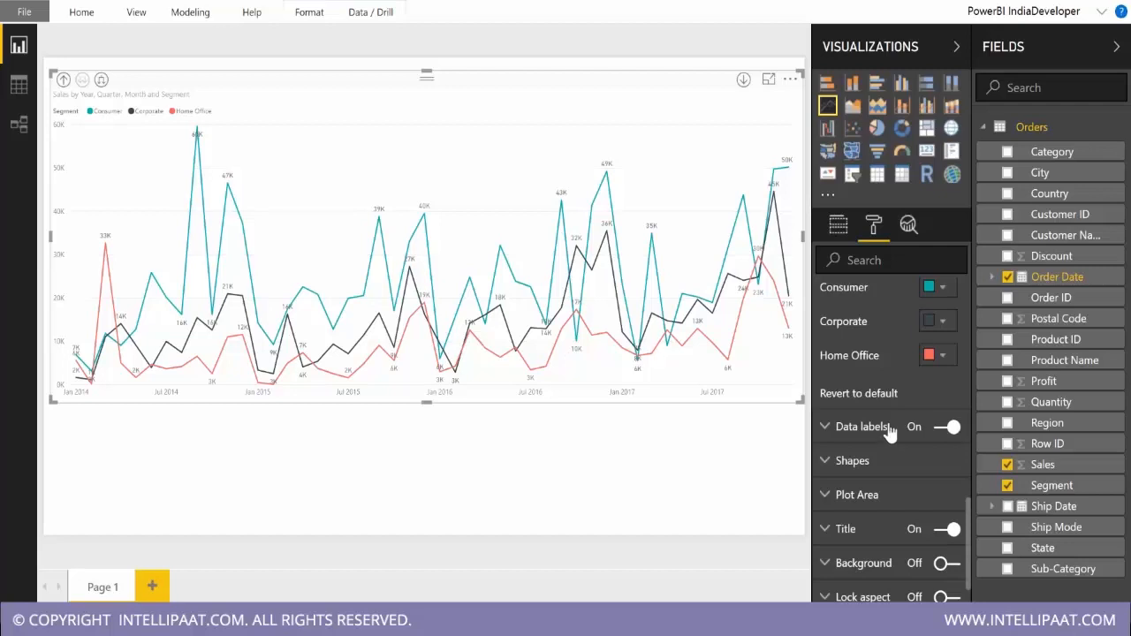
{"action": "left_click", "coordinate": [63, 81]}
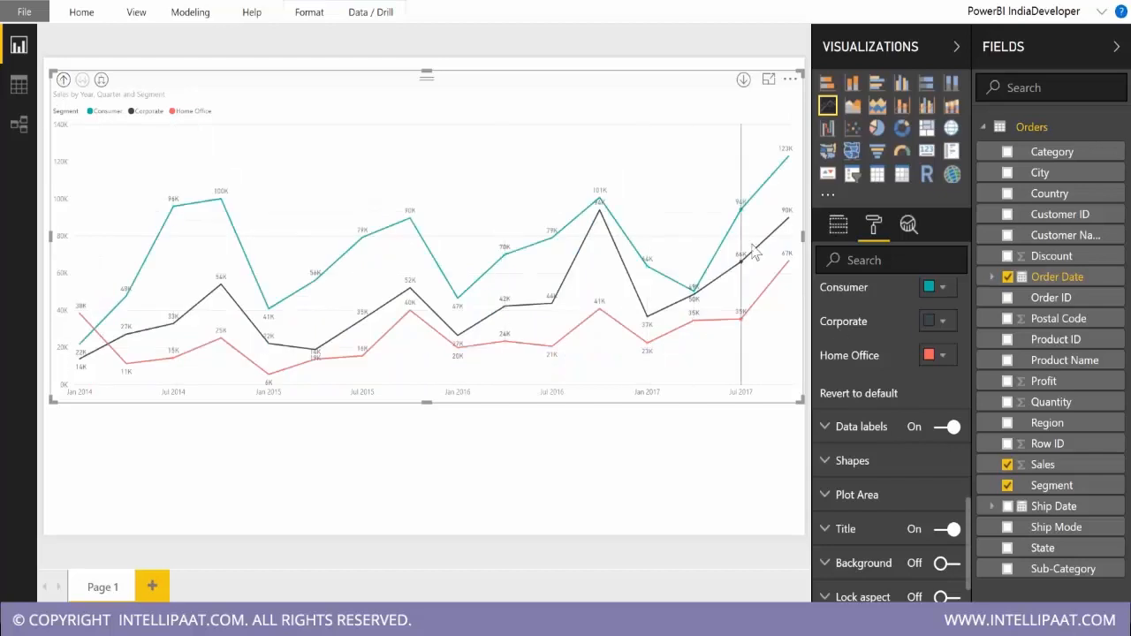
Expand the line chart to month level and raise the data labels' density to 100%.
{"action": "left_click", "coordinate": [101, 80]}
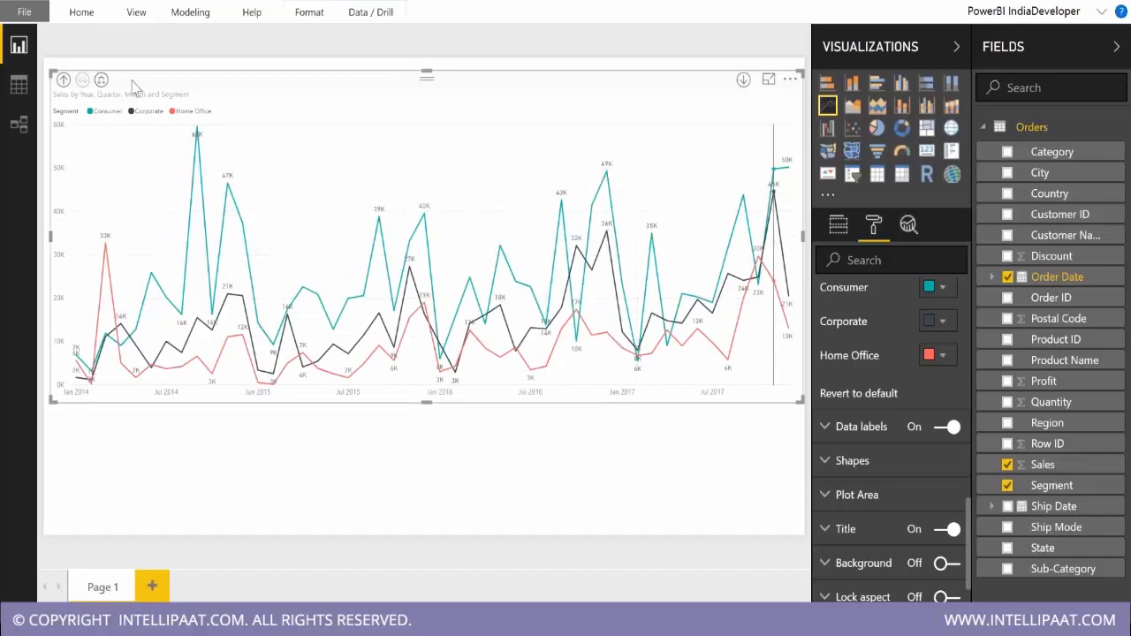
{"action": "left_click", "coordinate": [64, 79]}
{"action": "left_click", "coordinate": [849, 430]}
{"action": "scroll", "coordinate": [923, 446], "scroll_direction": "down", "scroll_amount": 5}
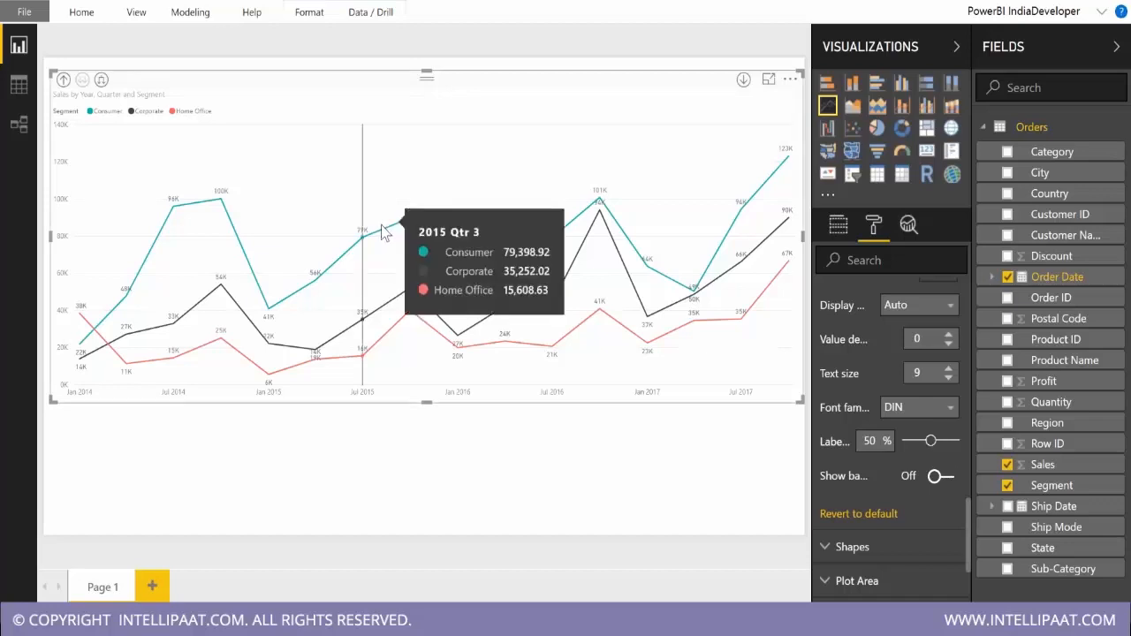
{"action": "left_click", "coordinate": [102, 80]}
{"action": "left_click", "coordinate": [932, 441]}
{"action": "left_click_drag", "start_coordinate": [937, 446], "coordinate": [961, 437]}
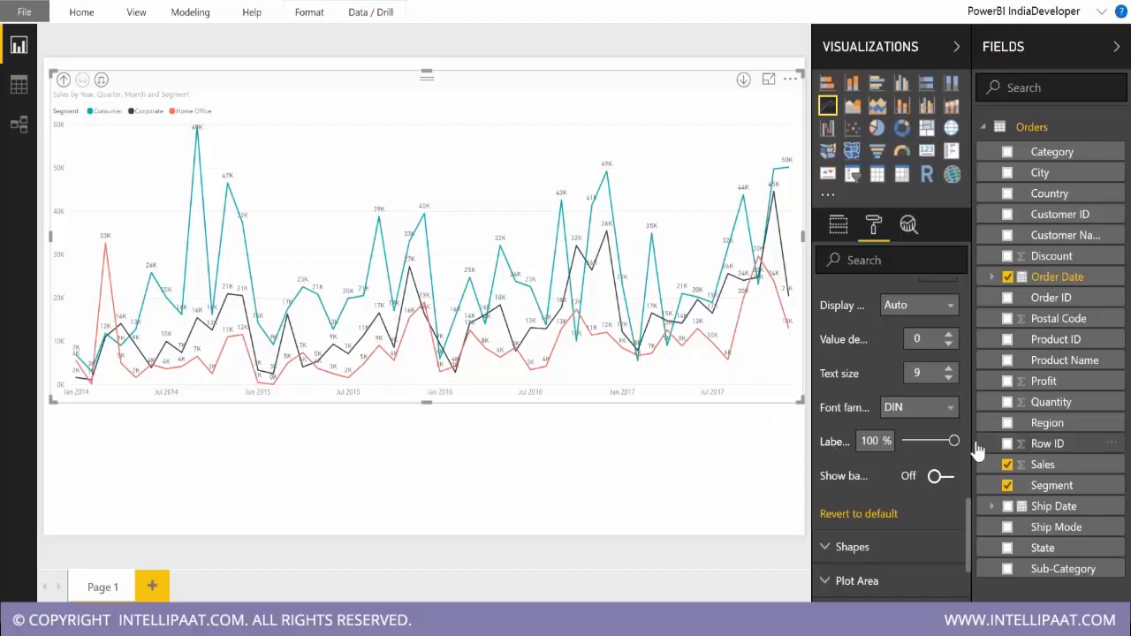
{"action": "mouse_move", "coordinate": [950, 441]}
{"action": "left_mouse_down"}
{"action": "mouse_move", "coordinate": [903, 441]}
{"action": "mouse_move", "coordinate": [963, 441]}
{"action": "left_mouse_up"}
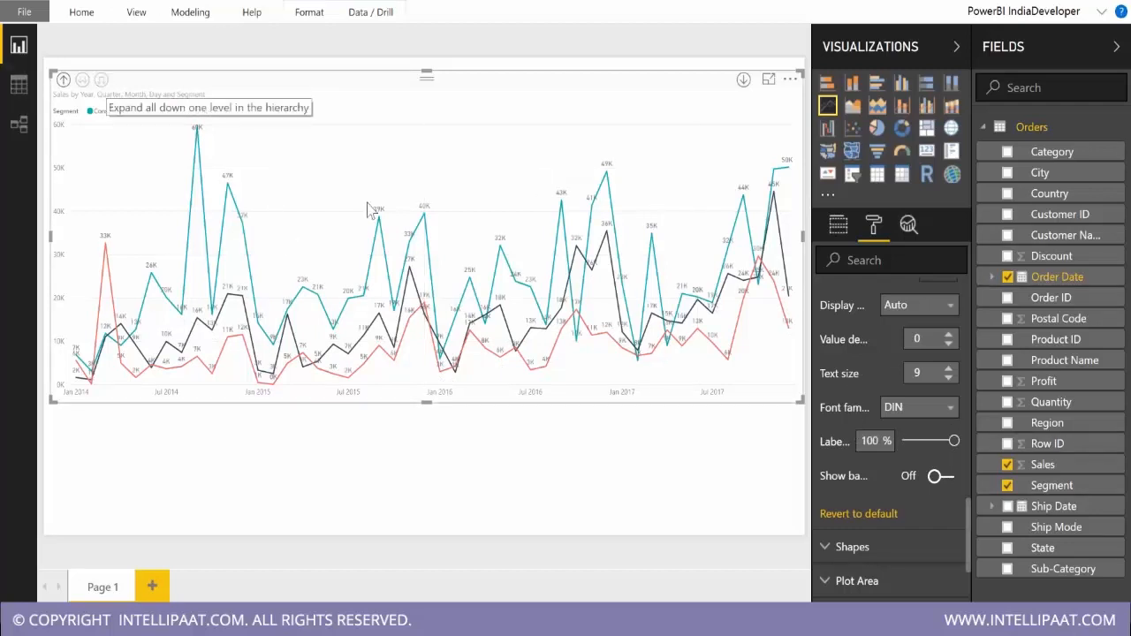
Expand the chart to day level in focus mode and set the data labels' text size to 8.
{"action": "left_click", "coordinate": [101, 79]}
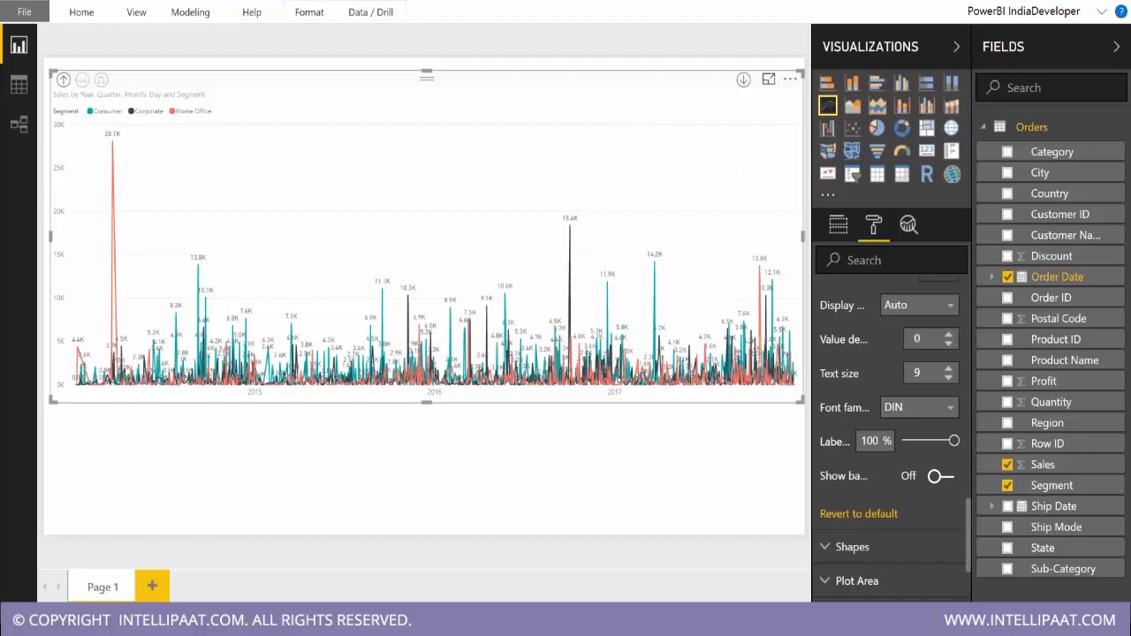
{"action": "left_click", "coordinate": [769, 79]}
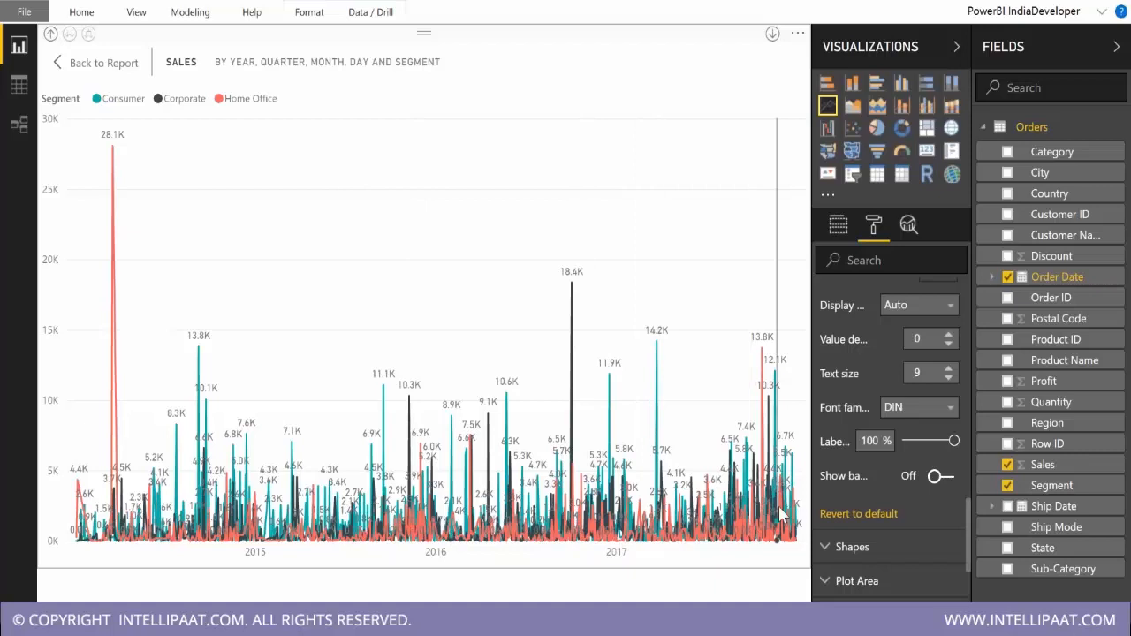
{"action": "left_click", "coordinate": [949, 377]}
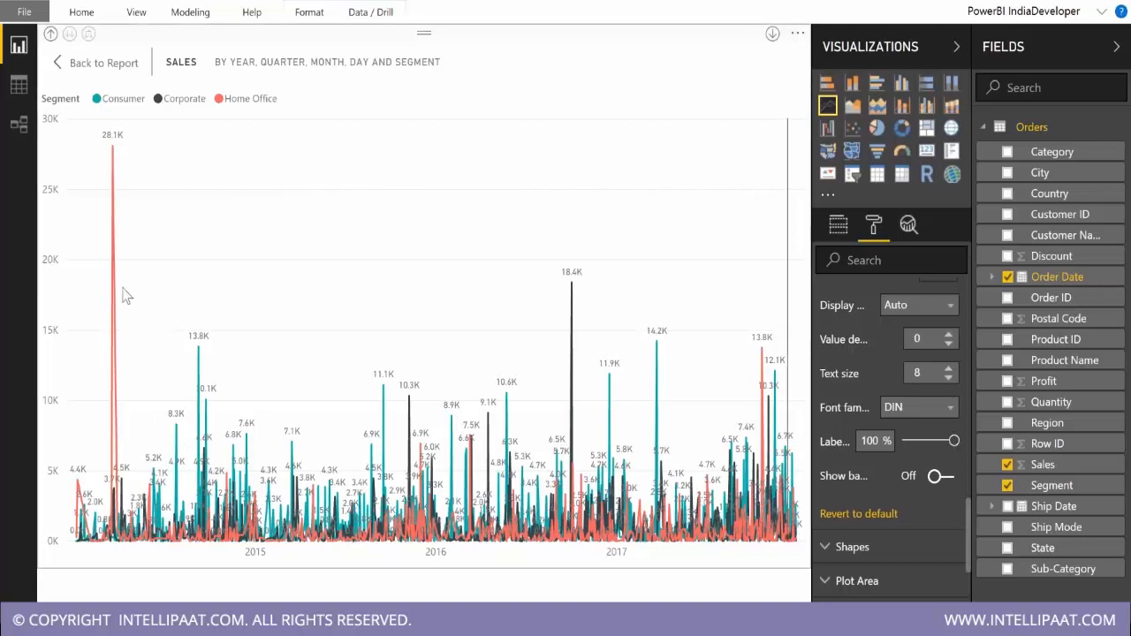
Drill up to month level with the data label options reverted to default, and expand the Shapes settings.
{"action": "left_click", "coordinate": [50, 33]}
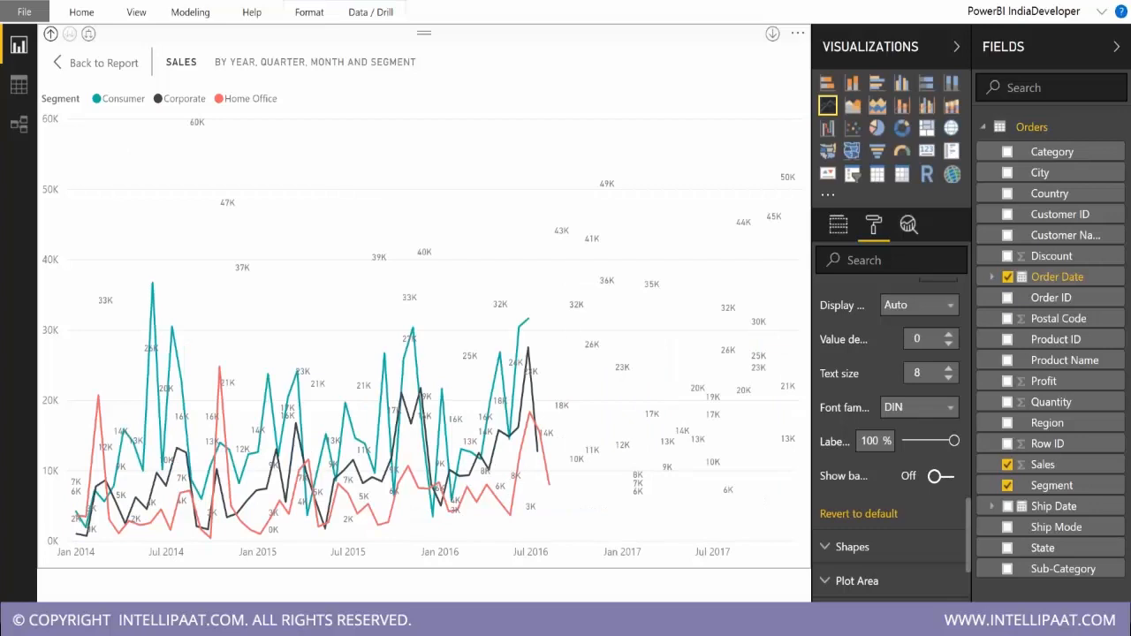
{"action": "left_click", "coordinate": [848, 515]}
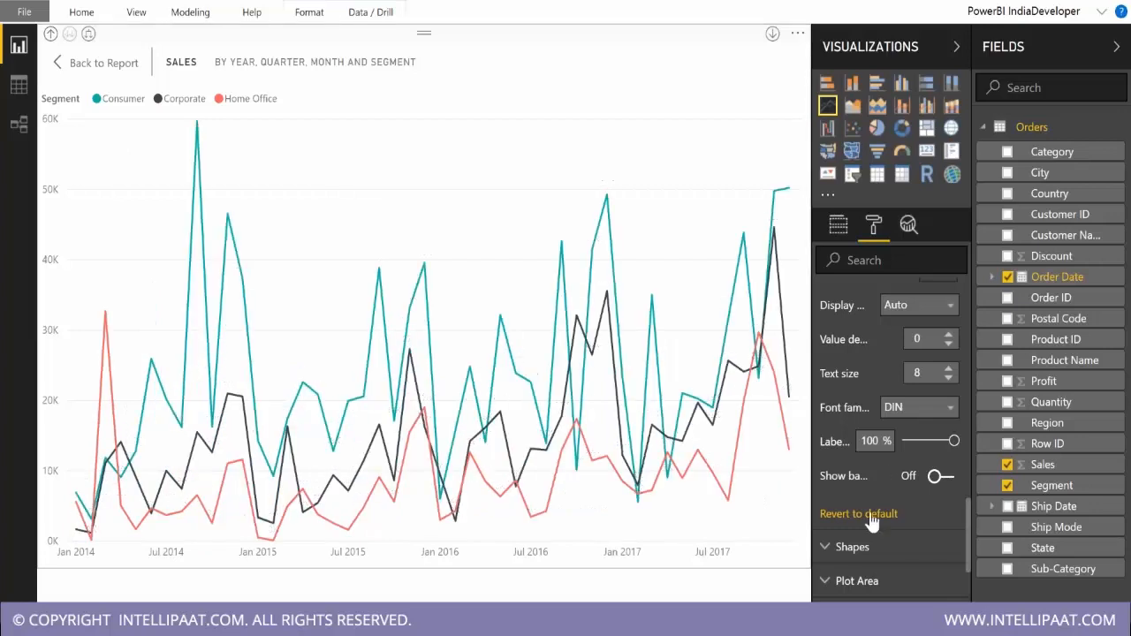
{"action": "left_click", "coordinate": [894, 453]}
{"action": "scroll", "coordinate": [894, 453], "scroll_direction": "down", "scroll_amount": 4}
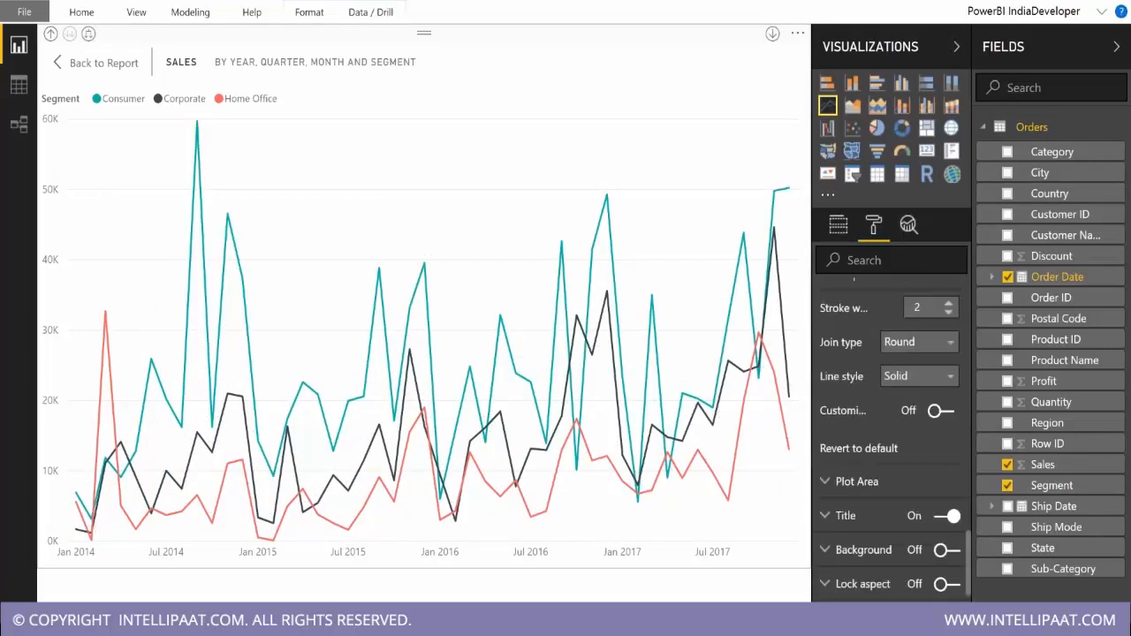
{"action": "scroll", "coordinate": [883, 543], "scroll_direction": "up", "scroll_amount": 1}
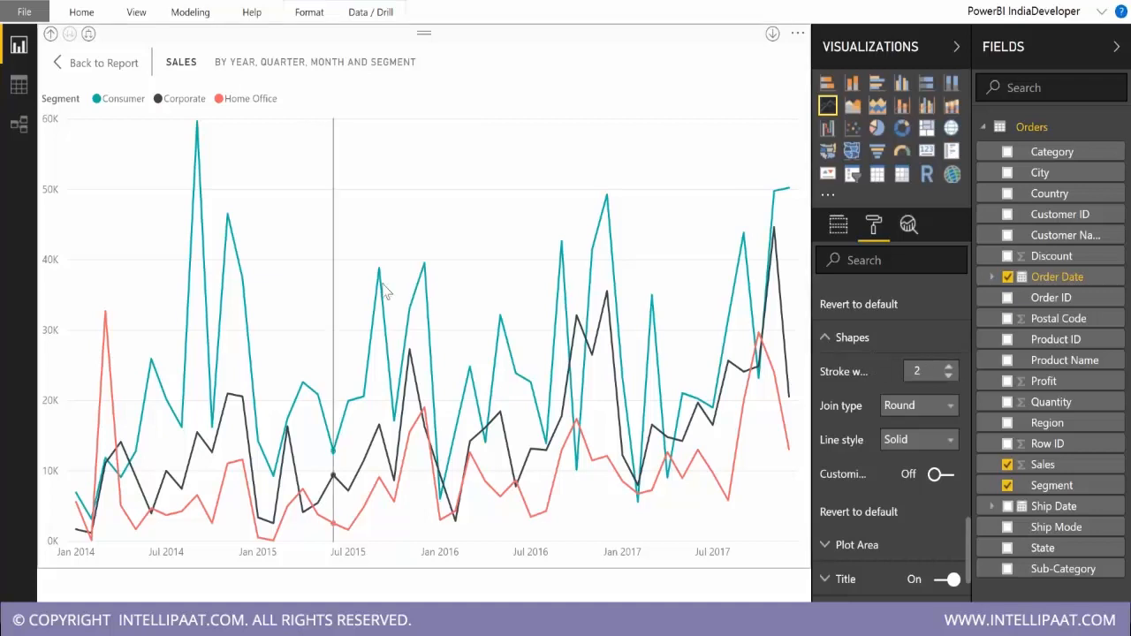
Try the Miter and Bevel join types on the chart's lines.
{"action": "mouse_move", "coordinate": [427, 271]}
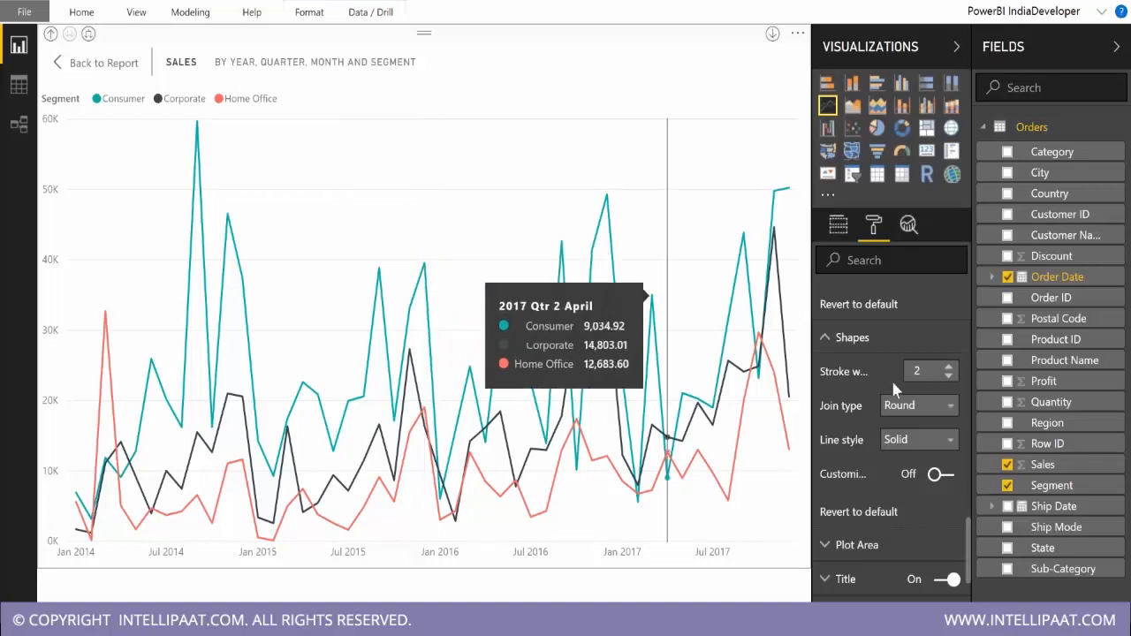
{"action": "left_click", "coordinate": [919, 405]}
{"action": "left_click", "coordinate": [921, 430]}
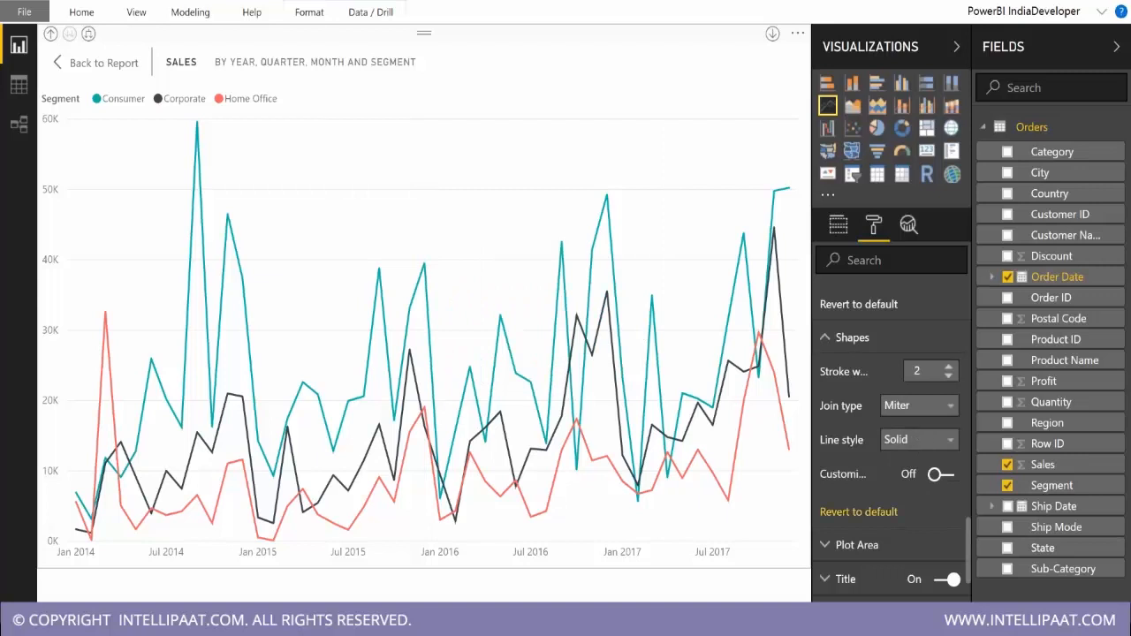
{"action": "left_click", "coordinate": [919, 406]}
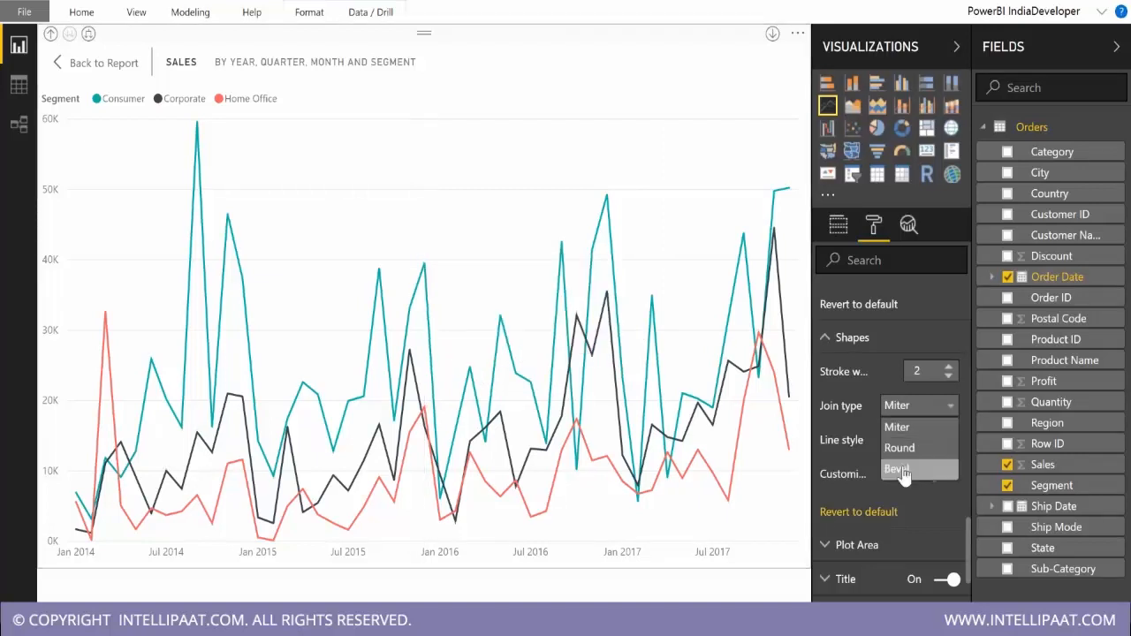
{"action": "left_click", "coordinate": [901, 470]}
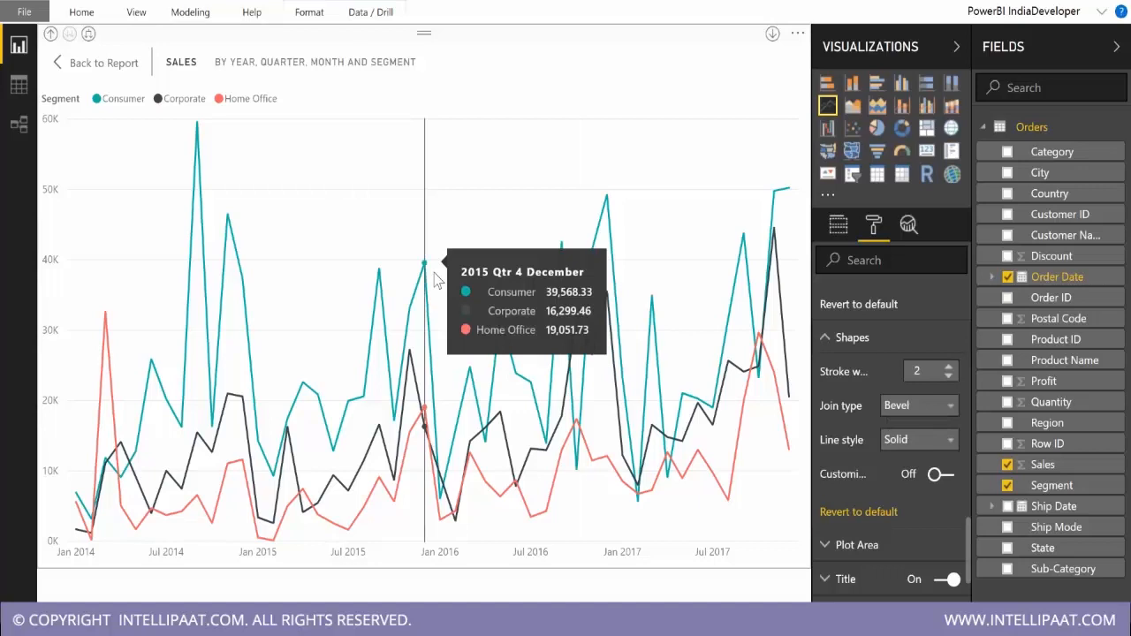
Try stroke widths up to 8 for all lines, then bring the stroke width down to 4.
{"action": "left_click", "coordinate": [948, 370]}
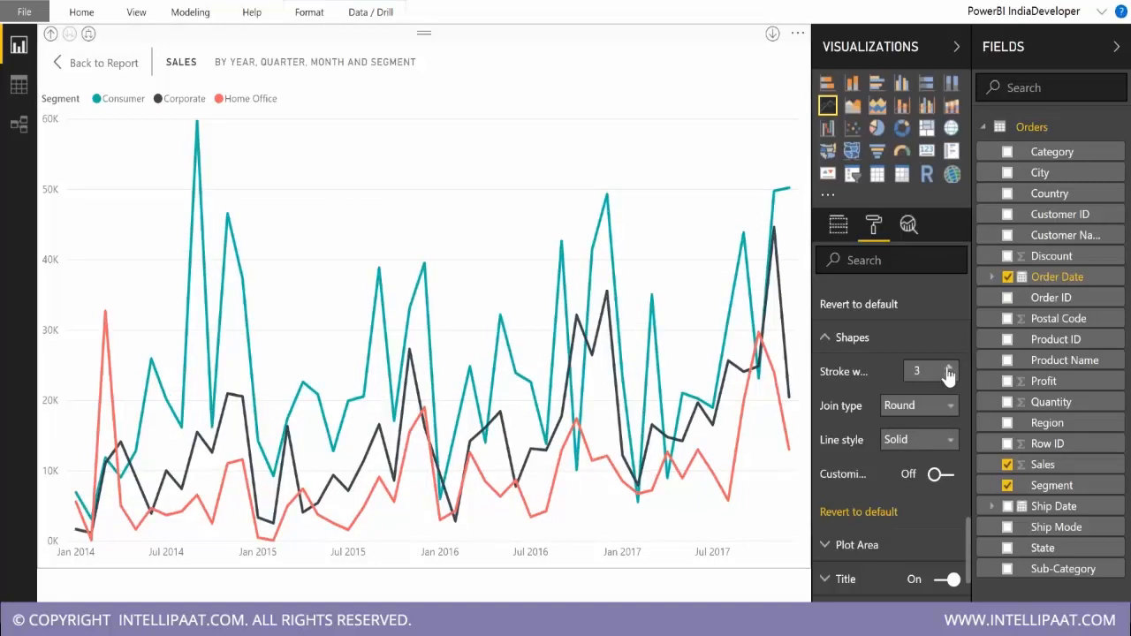
{"action": "left_click", "coordinate": [948, 370]}
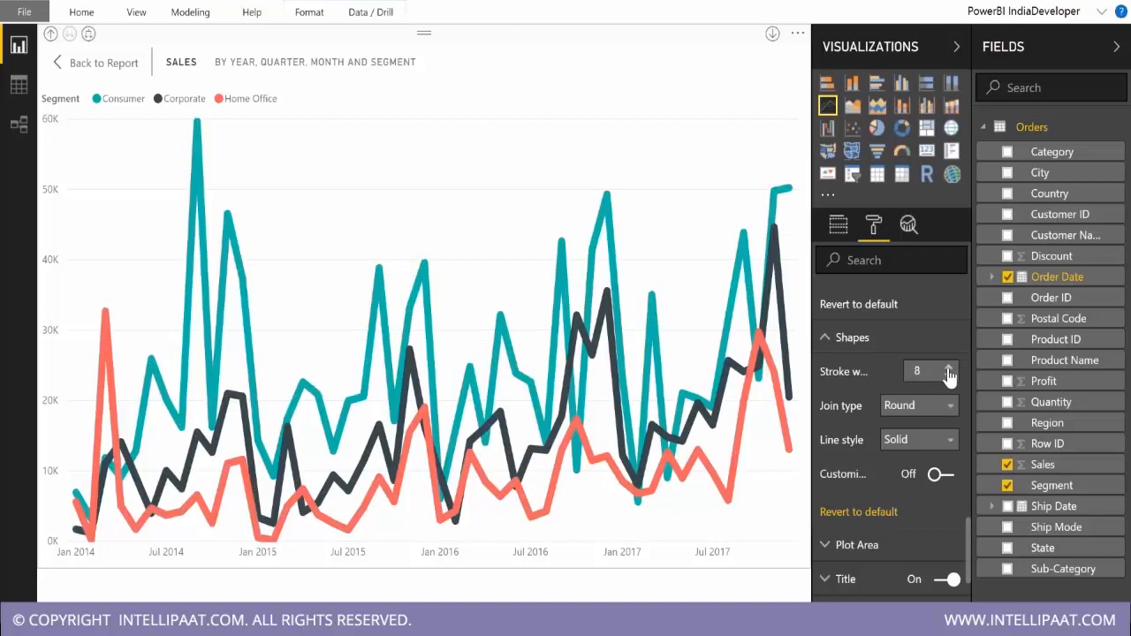
{"action": "left_click", "coordinate": [948, 376]}
{"action": "left_click", "coordinate": [948, 376]}
Try the Dashed and Dotted line styles on all lines, then revert the Shapes settings to default.
{"action": "left_click", "coordinate": [919, 439]}
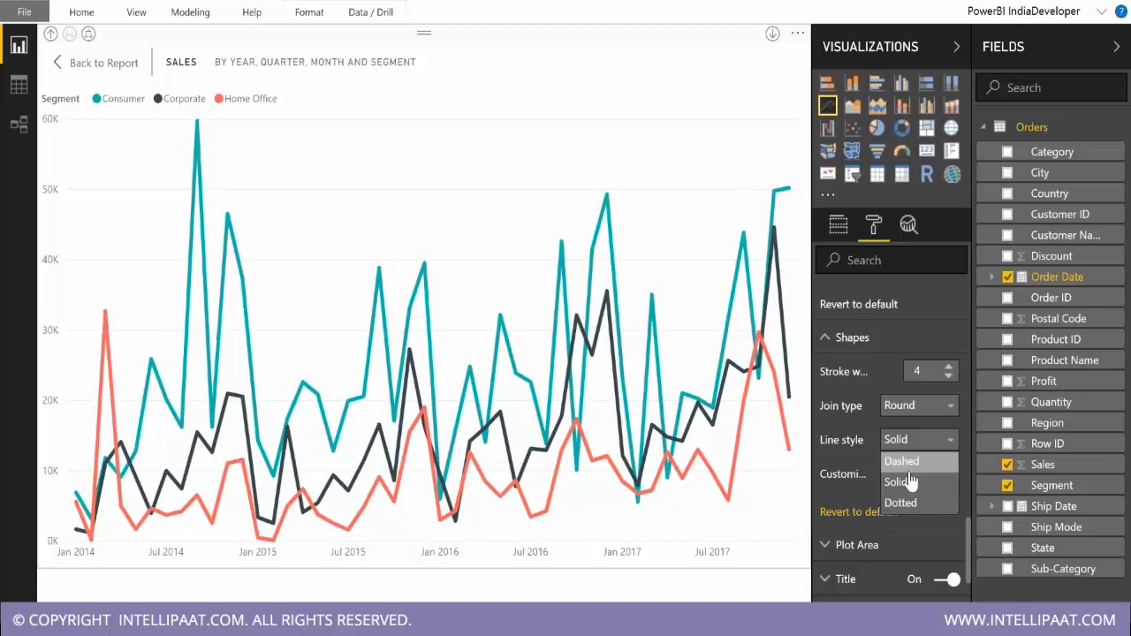
{"action": "left_click", "coordinate": [903, 461]}
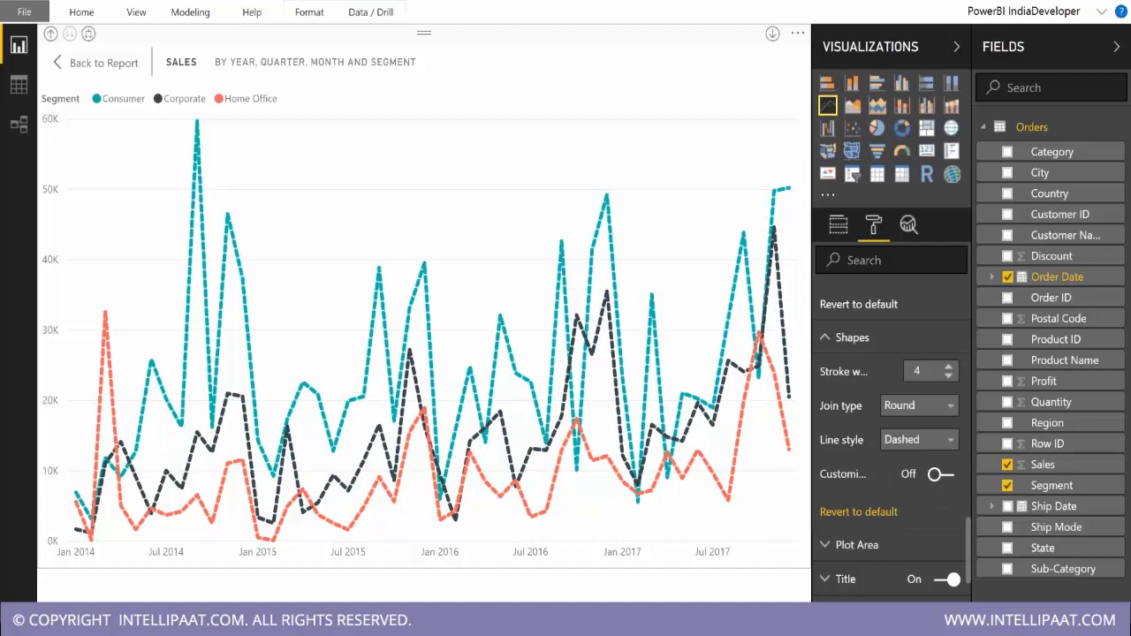
{"action": "key", "text": "Down"}
{"action": "key", "text": "Down"}
{"action": "key", "text": "Up"}
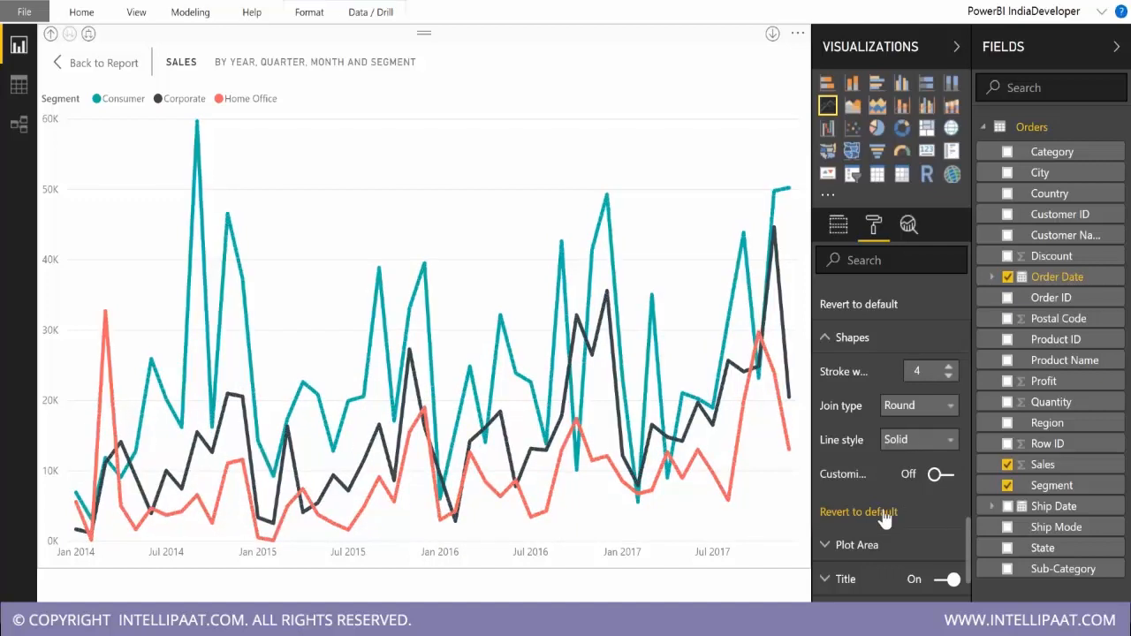
{"action": "left_click", "coordinate": [882, 511]}
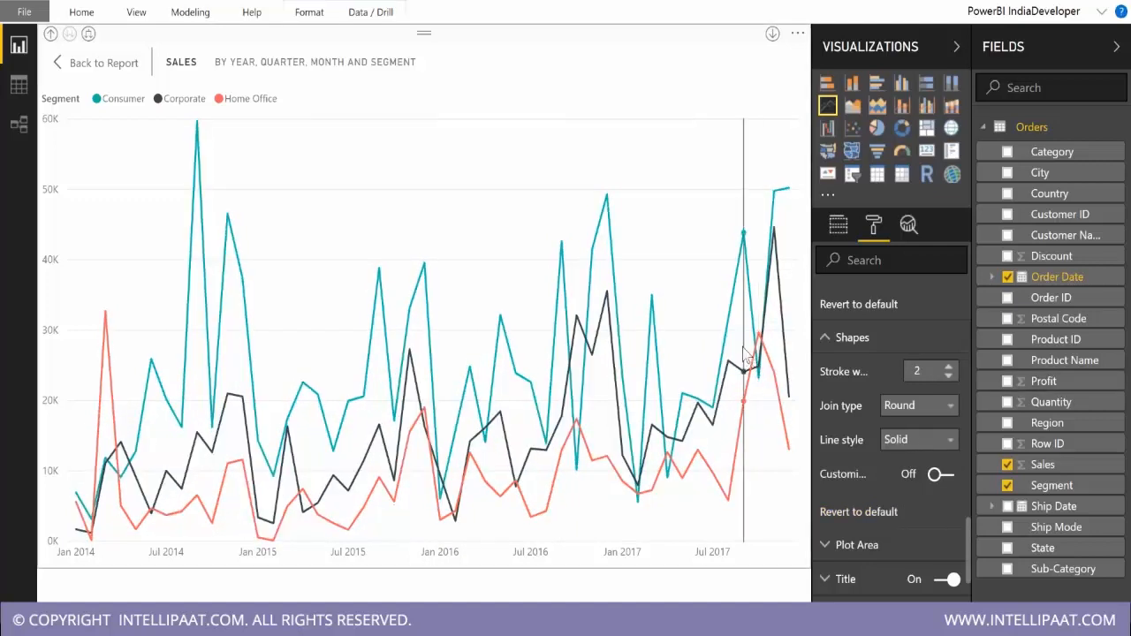
Turn on per-series line customization and set the Consumer line's stroke width to 9.
{"action": "mouse_move", "coordinate": [738, 432]}
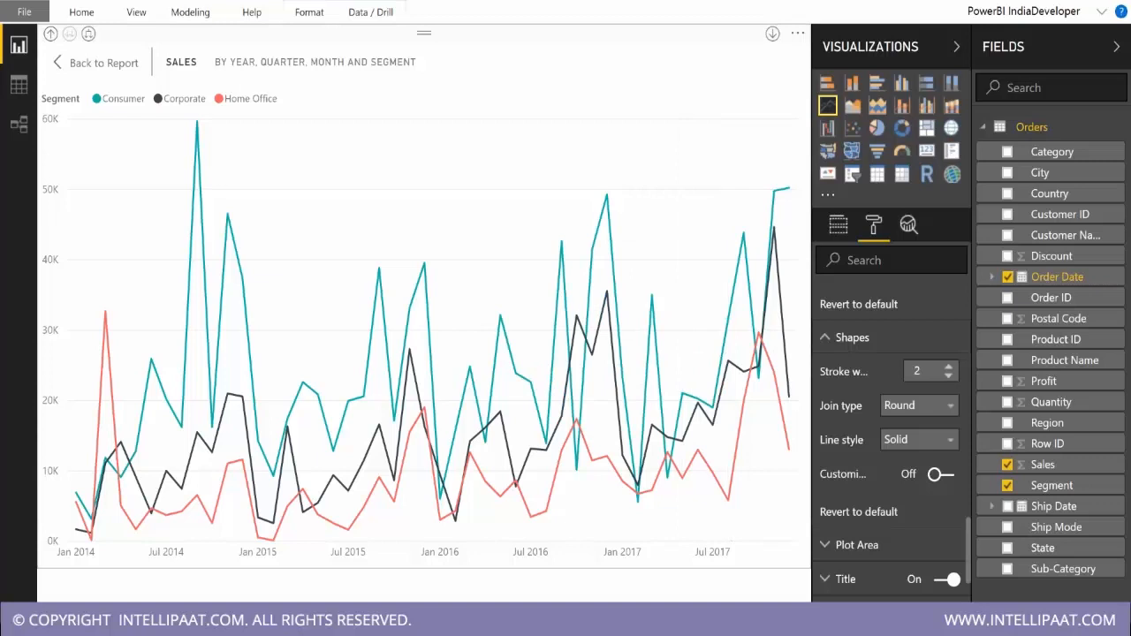
{"action": "left_click", "coordinate": [943, 475]}
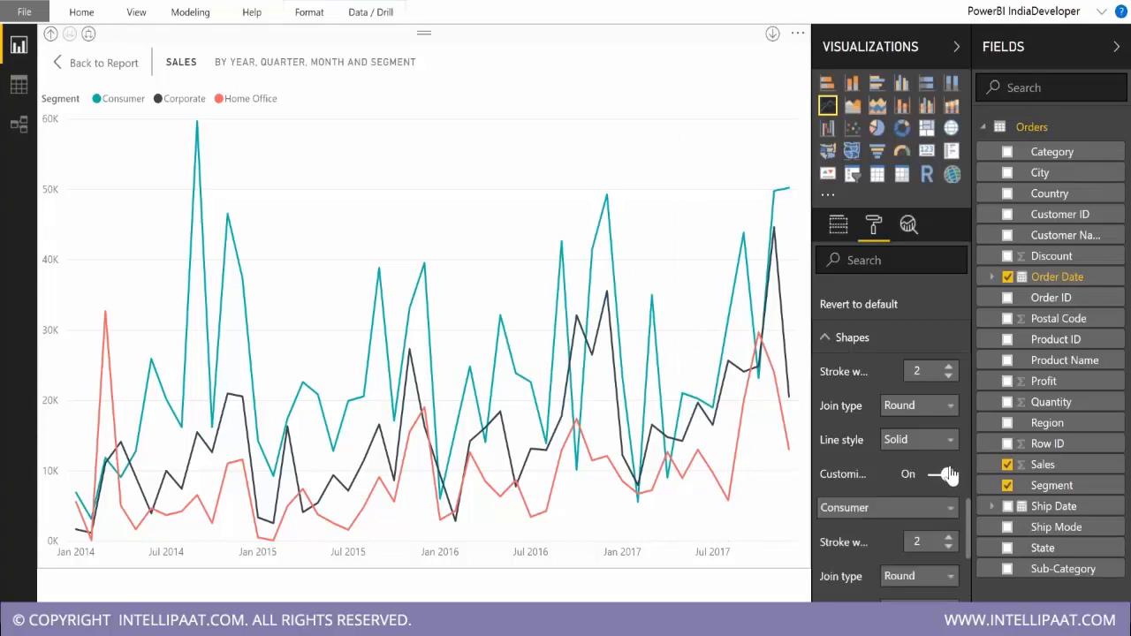
{"action": "scroll", "coordinate": [927, 539], "scroll_direction": "down", "scroll_amount": 2}
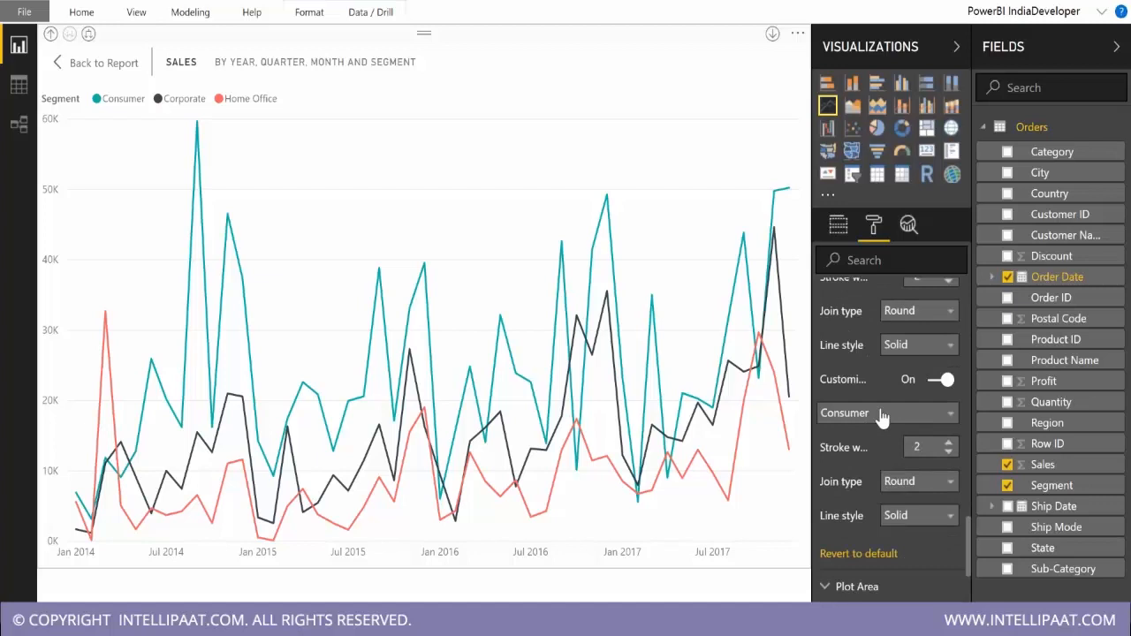
{"action": "left_click", "coordinate": [882, 415]}
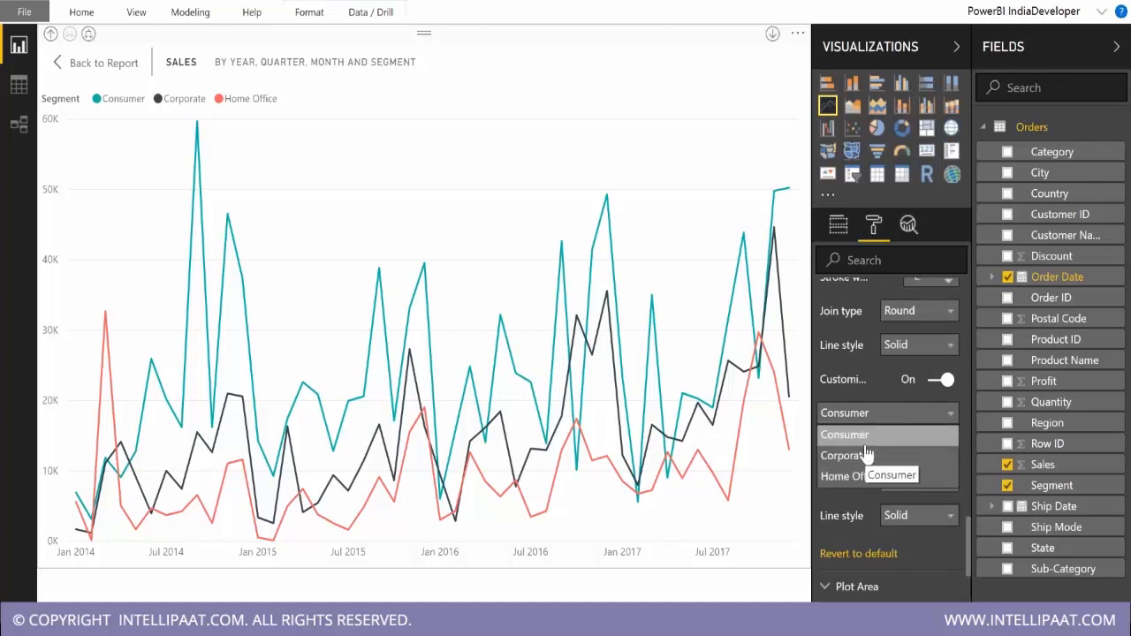
{"action": "left_click", "coordinate": [866, 451]}
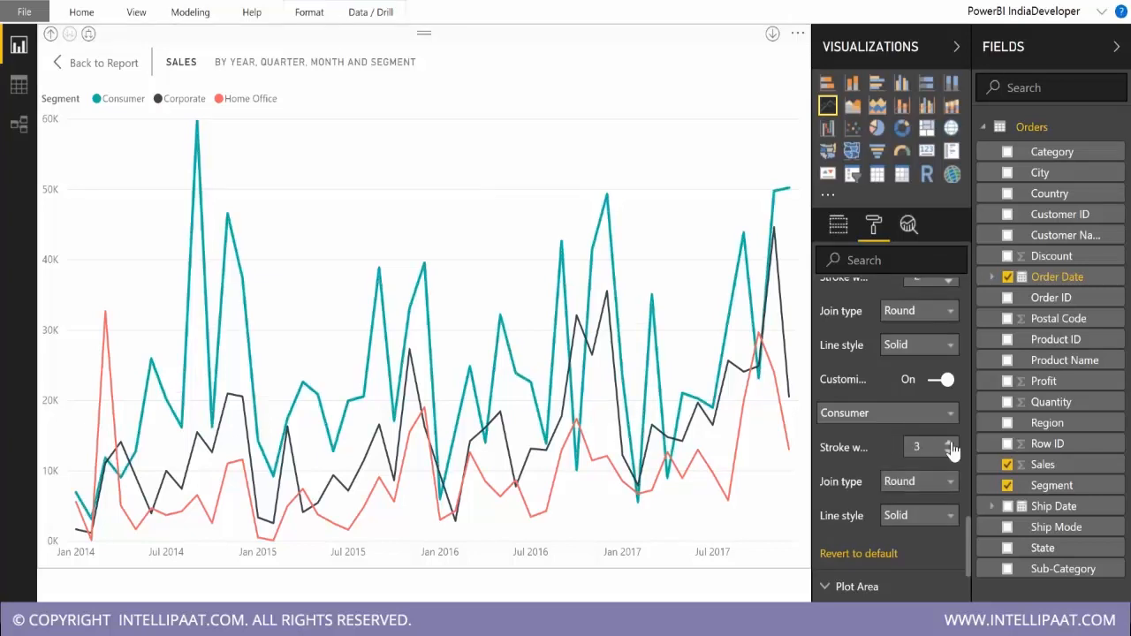
{"action": "left_click", "coordinate": [951, 447]}
{"action": "left_click", "coordinate": [950, 444]}
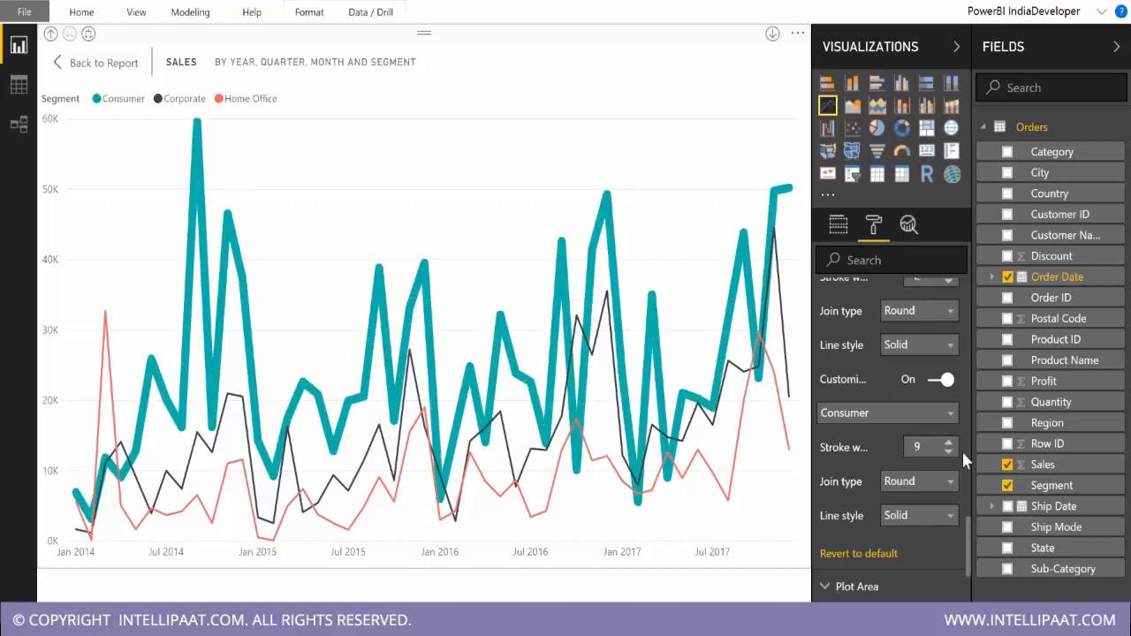
Set the line style of the Corporate and Home Office series to Dotted.
{"action": "left_click", "coordinate": [928, 413]}
{"action": "left_click", "coordinate": [861, 452]}
{"action": "left_click", "coordinate": [918, 515]}
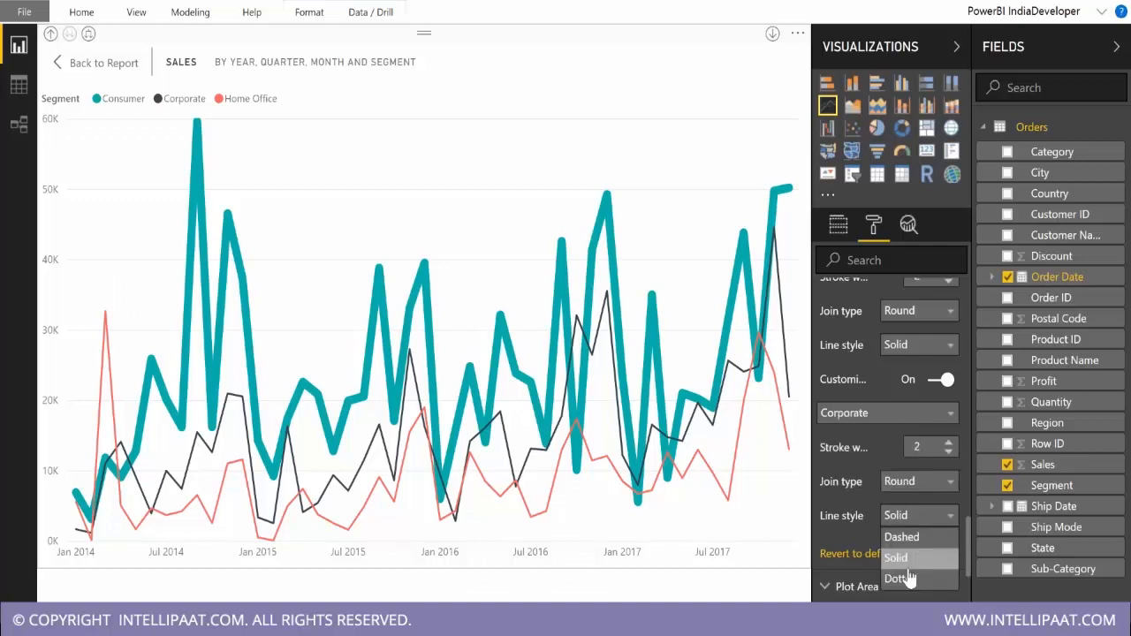
{"action": "left_click", "coordinate": [908, 578]}
{"action": "left_click", "coordinate": [919, 412]}
{"action": "left_click", "coordinate": [896, 472]}
{"action": "left_click", "coordinate": [928, 516]}
{"action": "left_click", "coordinate": [906, 580]}
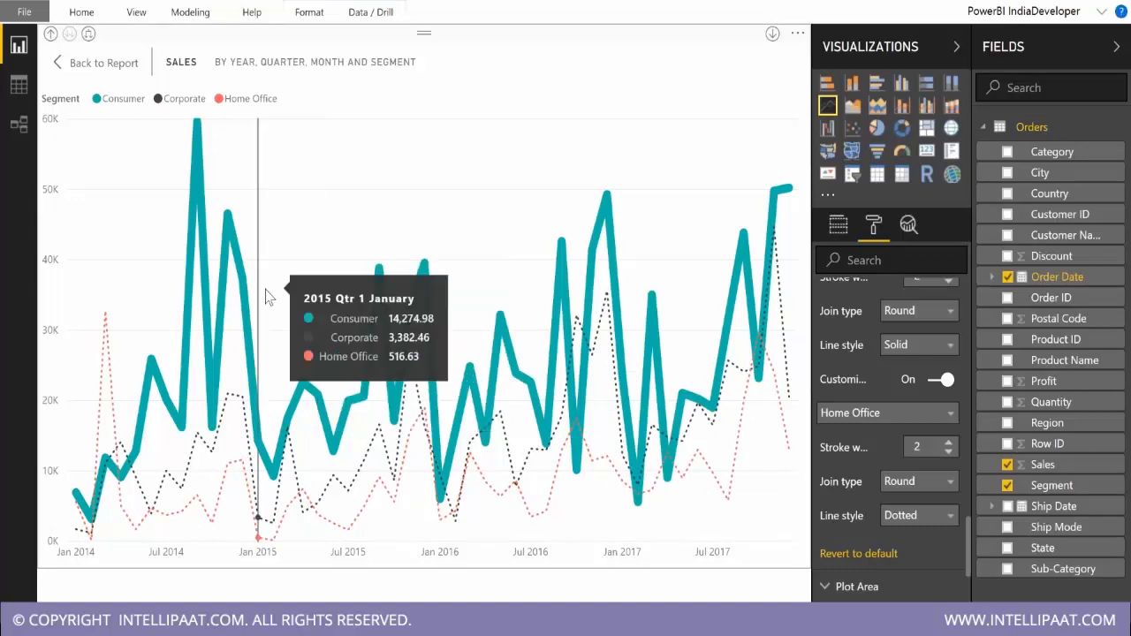
Reduce the Consumer line's stroke width to 4.
{"action": "left_click", "coordinate": [874, 412]}
{"action": "left_click", "coordinate": [871, 436]}
{"action": "left_click", "coordinate": [948, 451]}
{"action": "left_click", "coordinate": [948, 451]}
{"action": "left_click", "coordinate": [948, 451]}
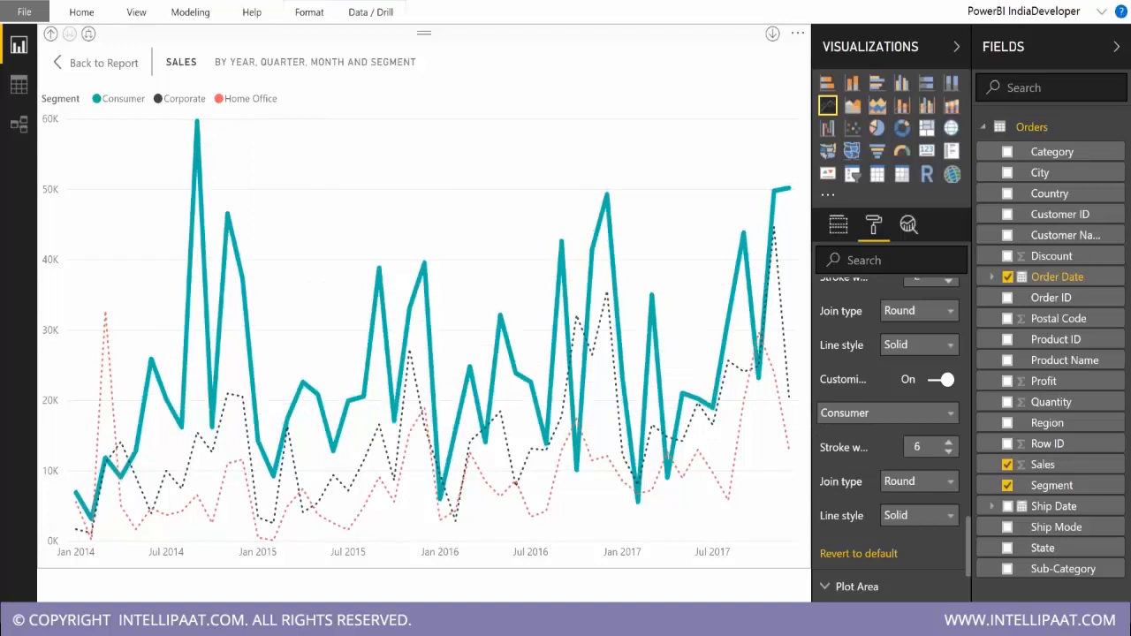
{"action": "left_click", "coordinate": [948, 452]}
{"action": "left_click", "coordinate": [948, 451]}
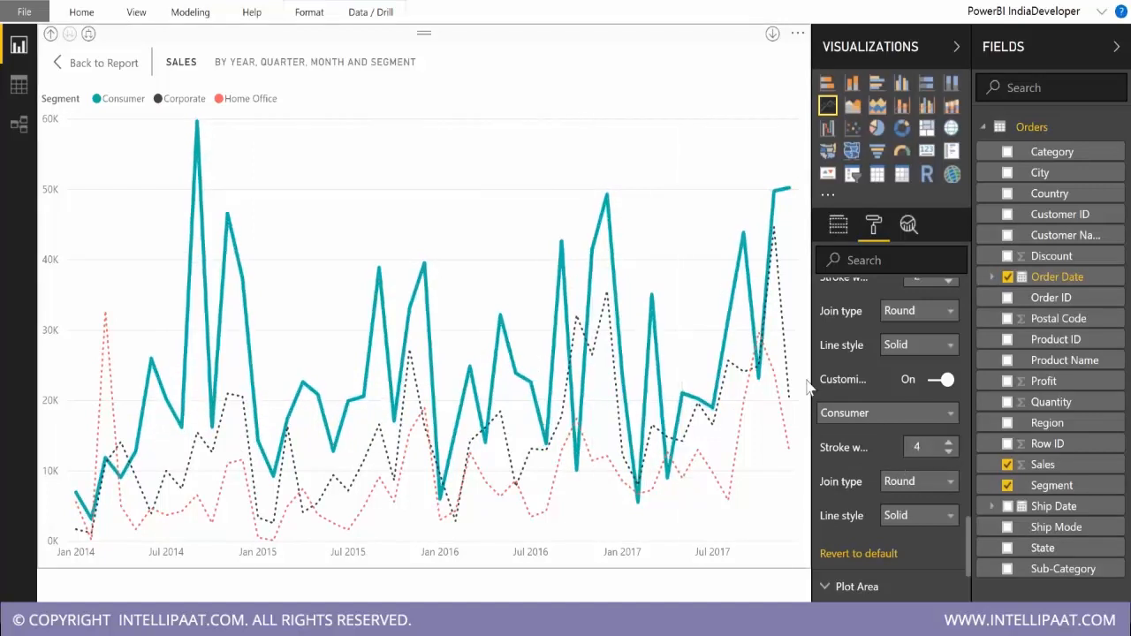
Change the Consumer series color to a custom blue.
{"action": "scroll", "coordinate": [866, 367], "scroll_direction": "up", "scroll_amount": 1}
{"action": "scroll", "coordinate": [905, 398], "scroll_direction": "up", "scroll_amount": 4}
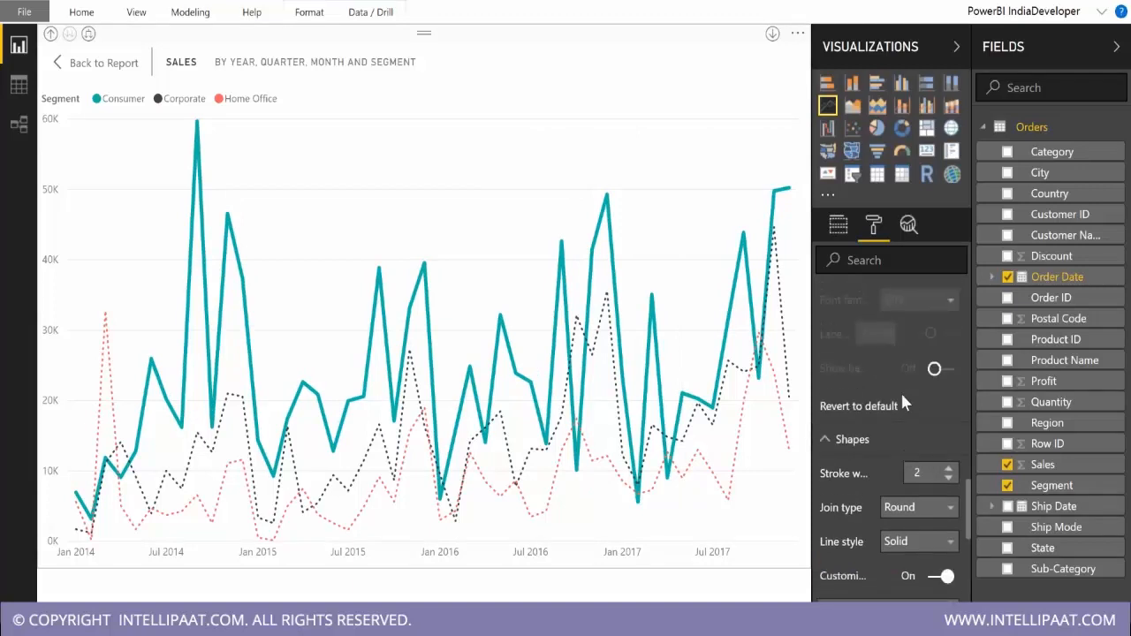
{"action": "scroll", "coordinate": [914, 499], "scroll_direction": "down", "scroll_amount": 2}
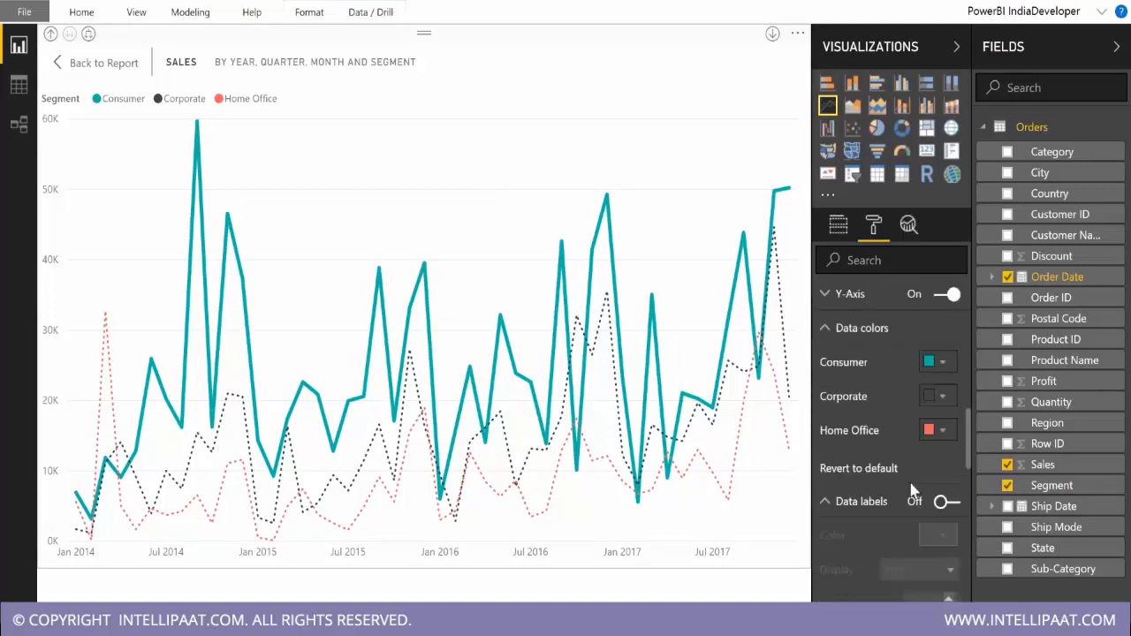
{"action": "left_click", "coordinate": [941, 363]}
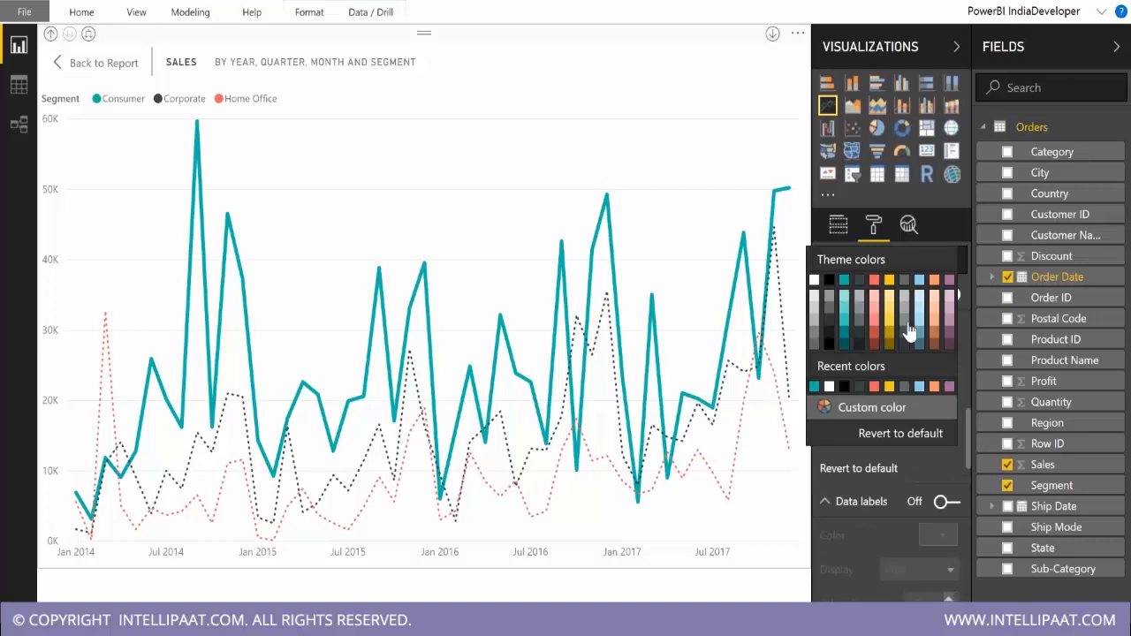
{"action": "left_click", "coordinate": [834, 408]}
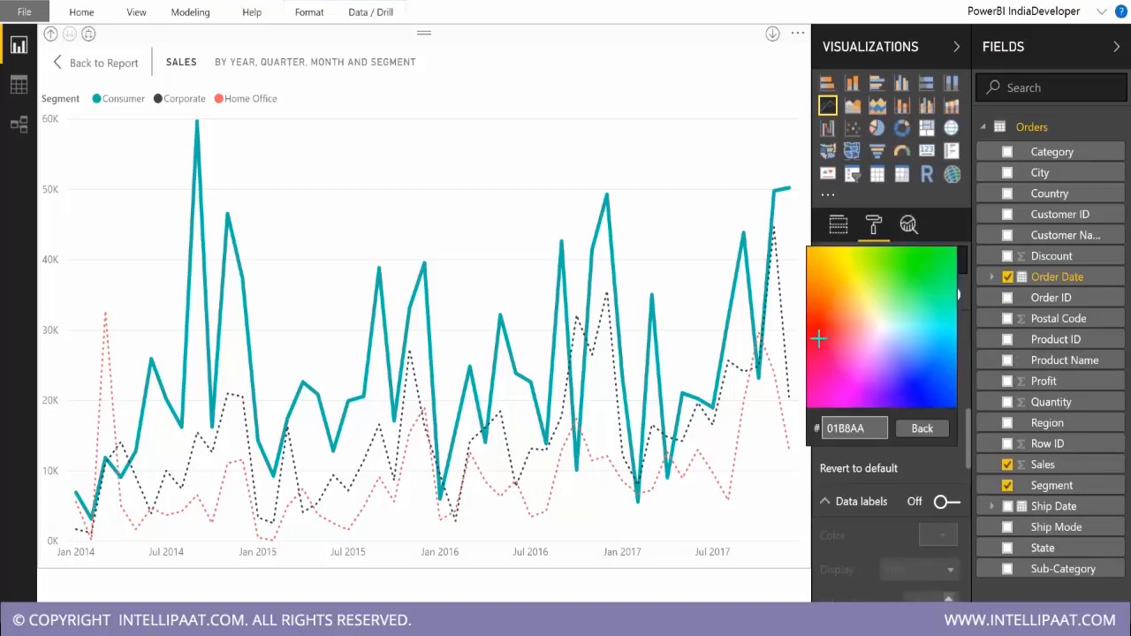
{"action": "left_click", "coordinate": [929, 394]}
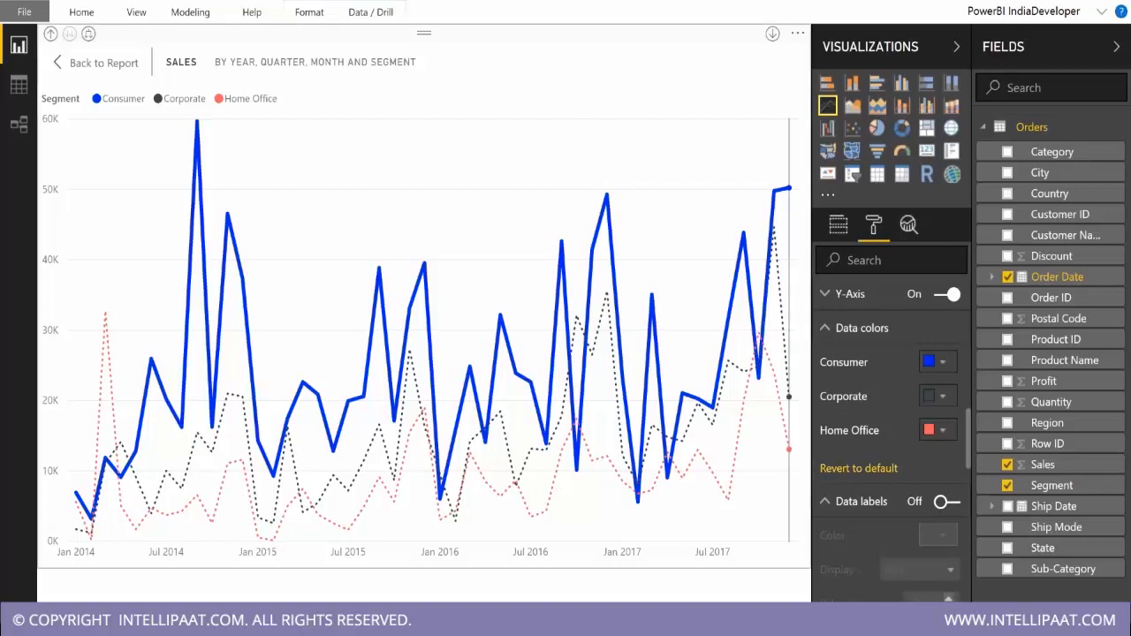
Revert both the Shapes and the Data colors settings of the line chart to default.
{"action": "scroll", "coordinate": [890, 398], "scroll_direction": "down", "scroll_amount": 5}
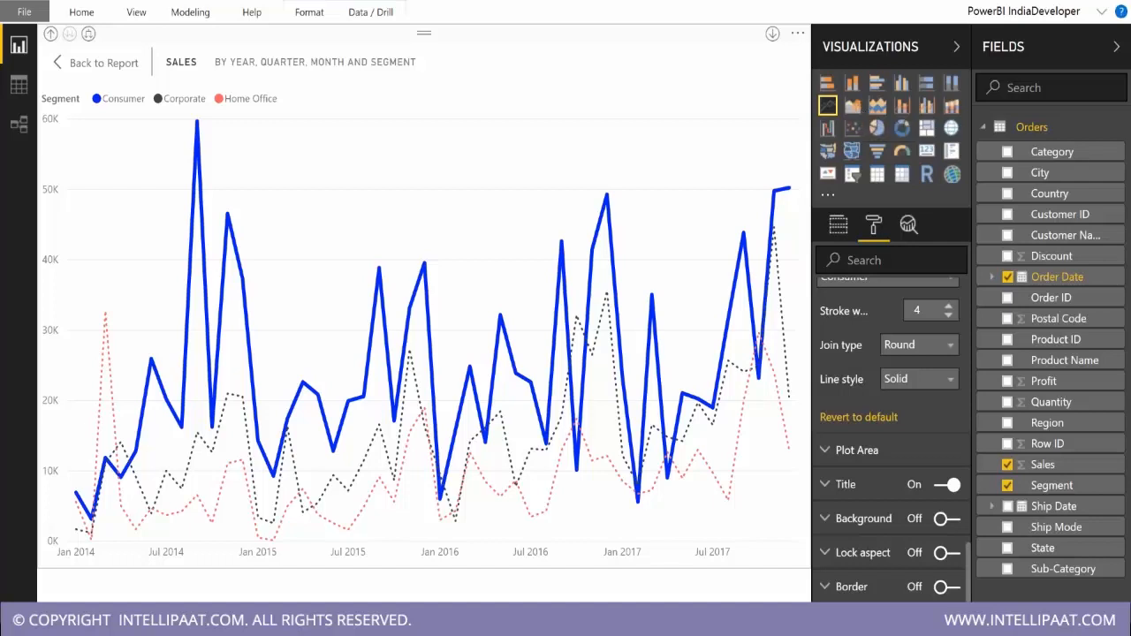
{"action": "left_click", "coordinate": [858, 416]}
{"action": "scroll", "coordinate": [928, 437], "scroll_direction": "up", "scroll_amount": 5}
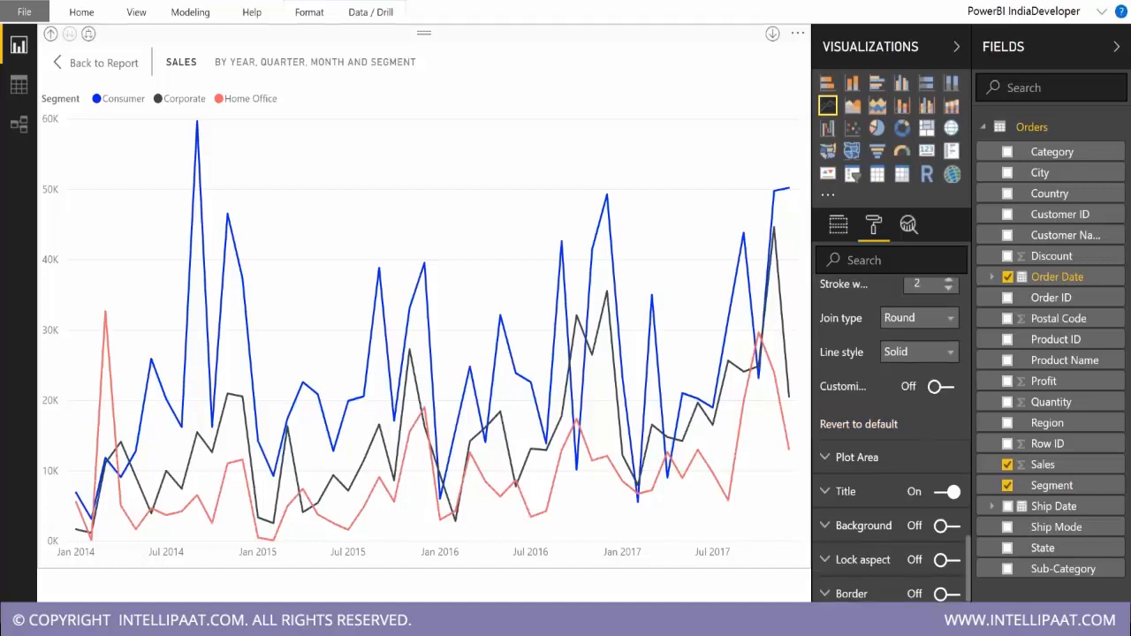
{"action": "left_click", "coordinate": [858, 373]}
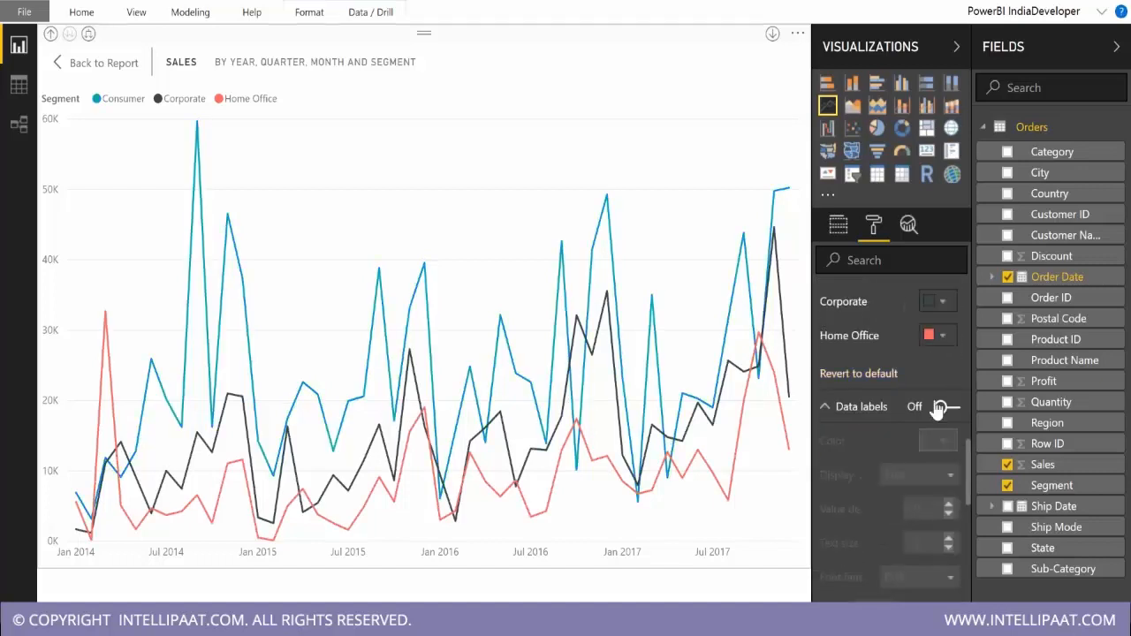
Collapse the X-Axis, Data colors, Data labels and Shapes formatting sections.
{"action": "scroll", "coordinate": [941, 415], "scroll_direction": "up", "scroll_amount": 3}
{"action": "scroll", "coordinate": [928, 415], "scroll_direction": "up", "scroll_amount": 8}
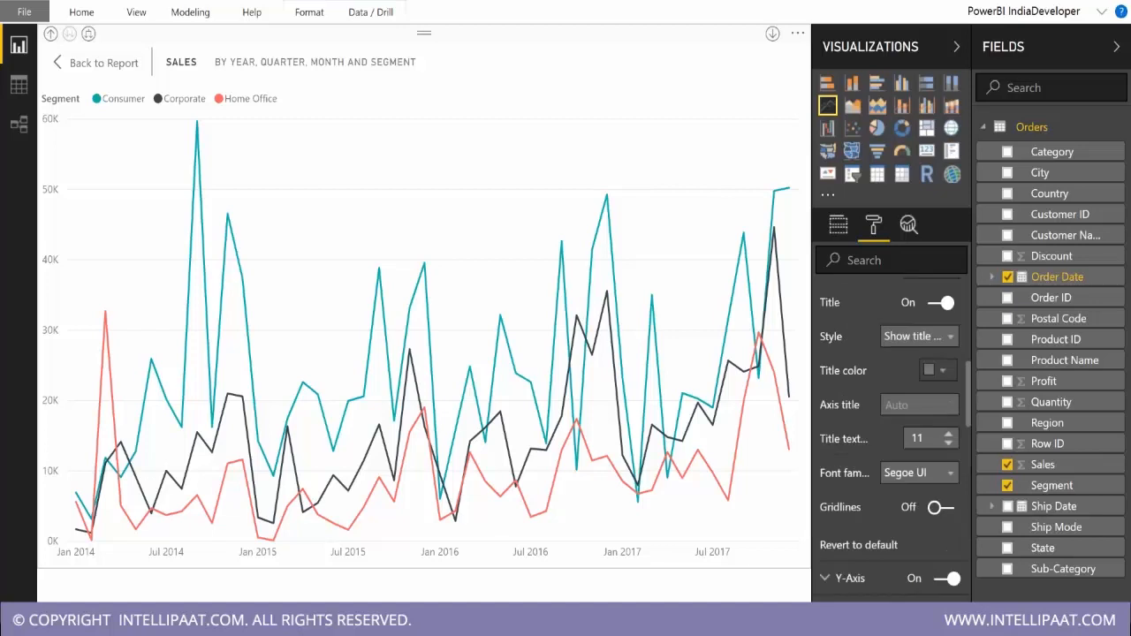
{"action": "scroll", "coordinate": [832, 406], "scroll_direction": "up", "scroll_amount": 1}
{"action": "left_click", "coordinate": [851, 370]}
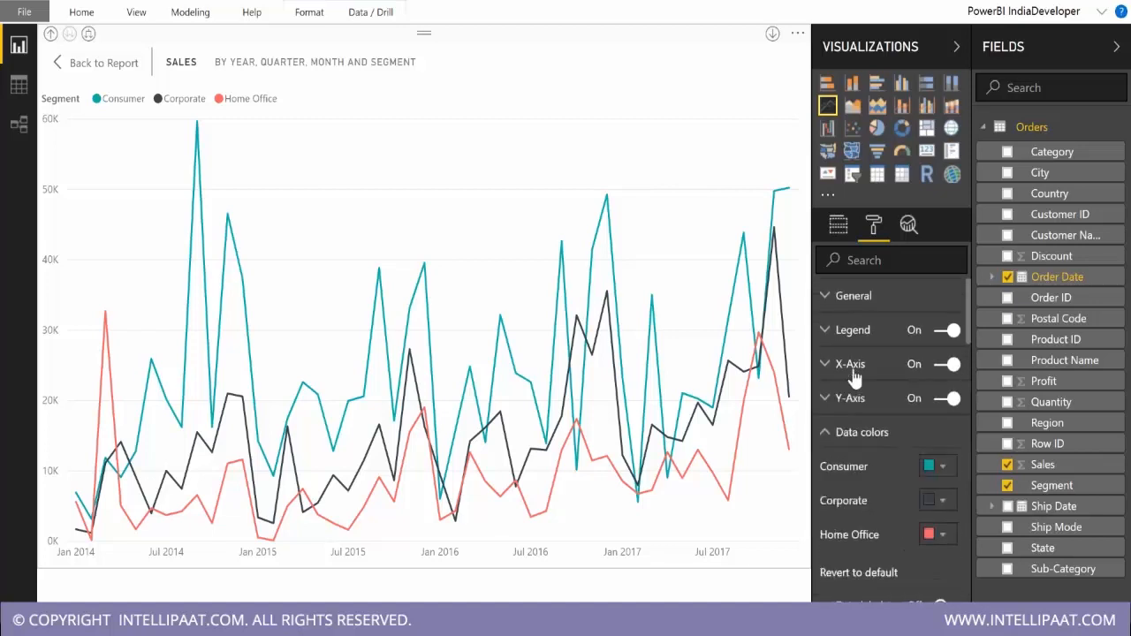
{"action": "left_click", "coordinate": [850, 431]}
{"action": "left_click", "coordinate": [855, 465]}
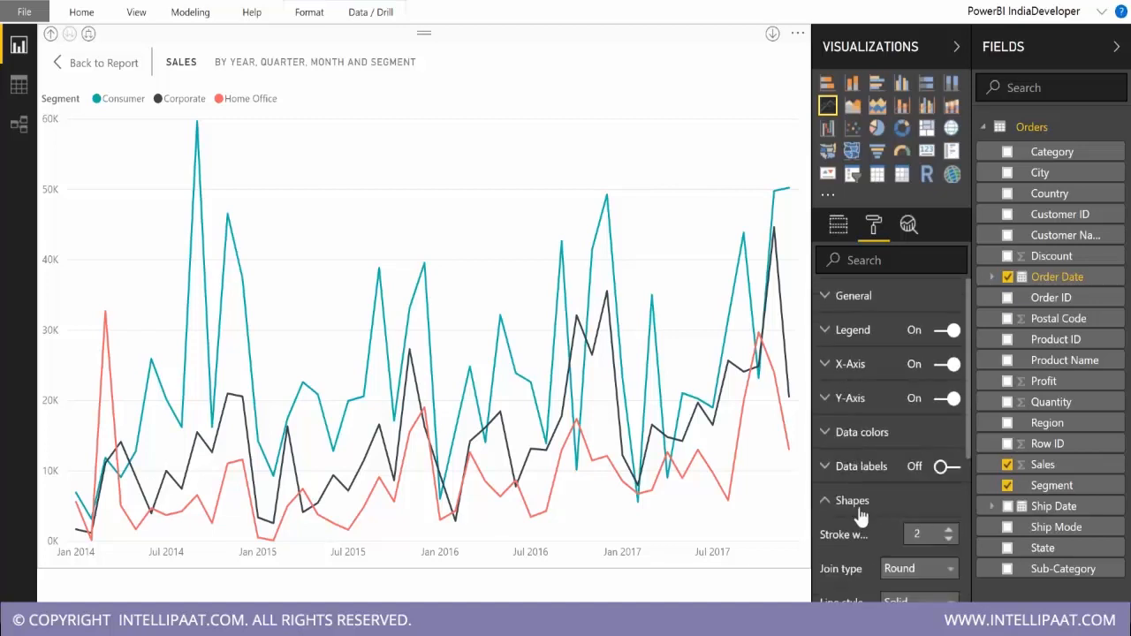
{"action": "left_click", "coordinate": [852, 501]}
{"action": "scroll", "coordinate": [870, 442], "scroll_direction": "down", "scroll_amount": 1}
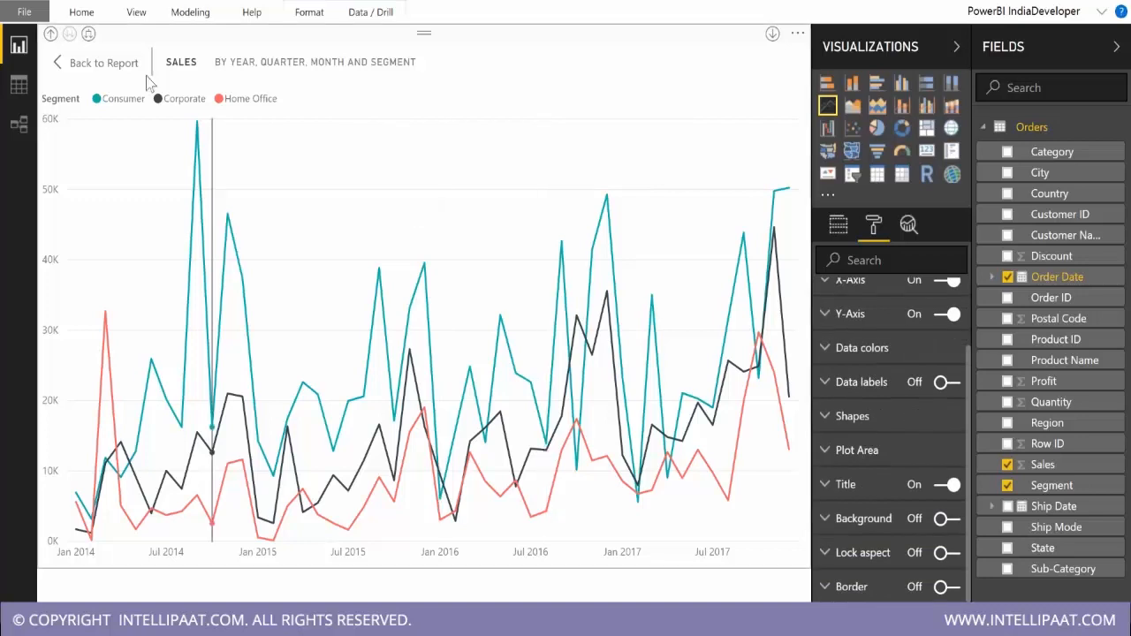
Return to the report page, drill the line chart up to quarter level and fit it into the upper half of the page.
{"action": "left_click", "coordinate": [101, 63]}
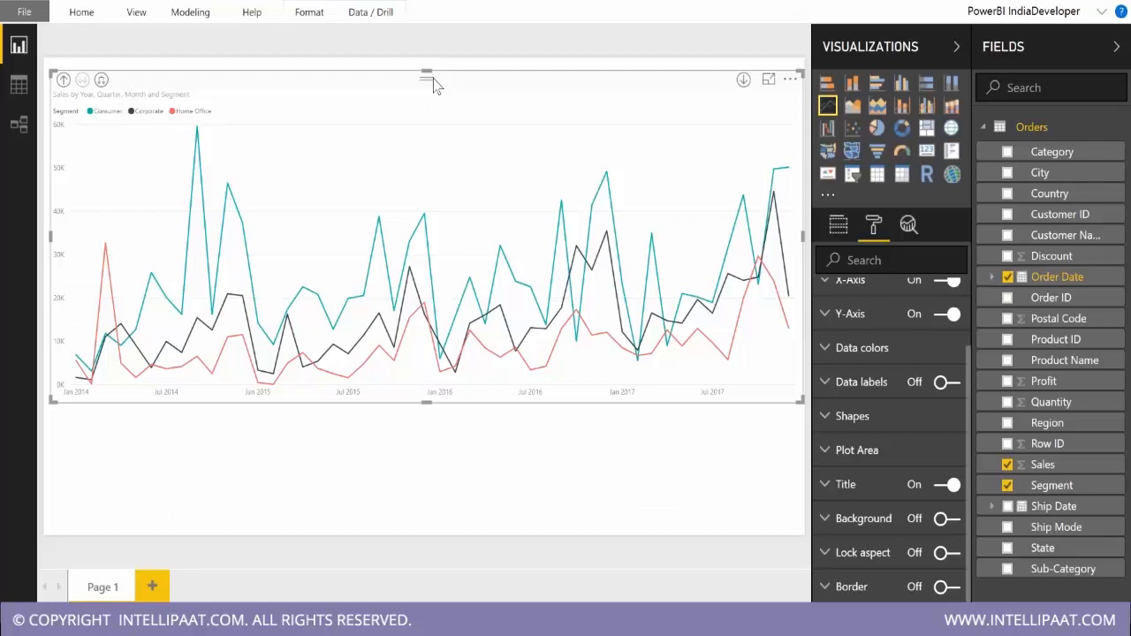
{"action": "left_click_drag", "start_coordinate": [433, 78], "coordinate": [428, 65]}
{"action": "left_click", "coordinate": [212, 455]}
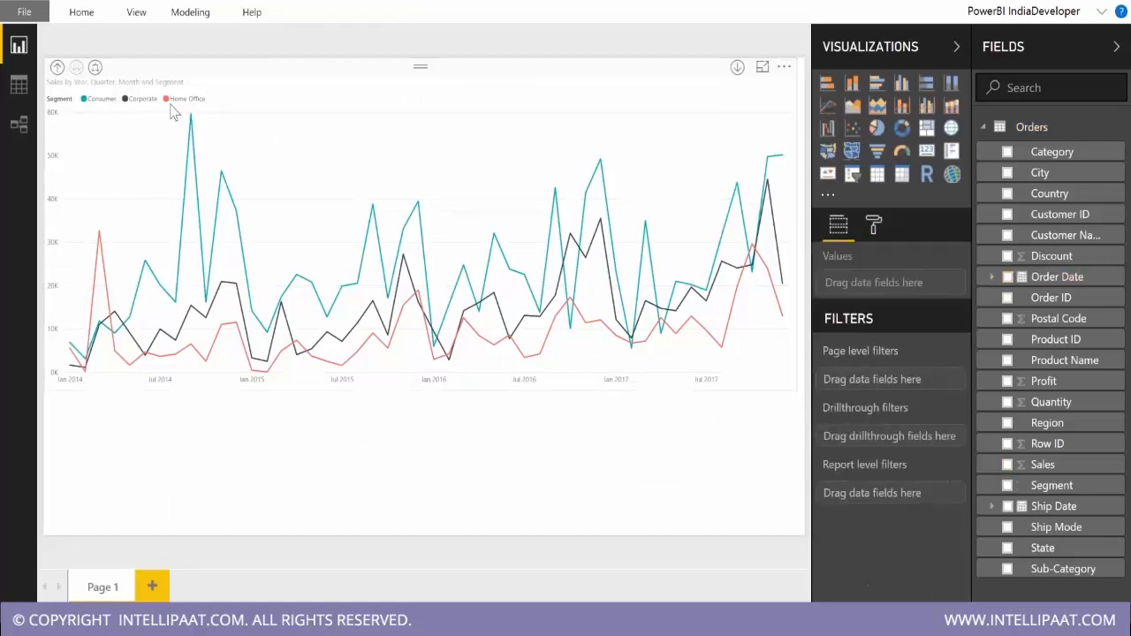
{"action": "left_click", "coordinate": [174, 112]}
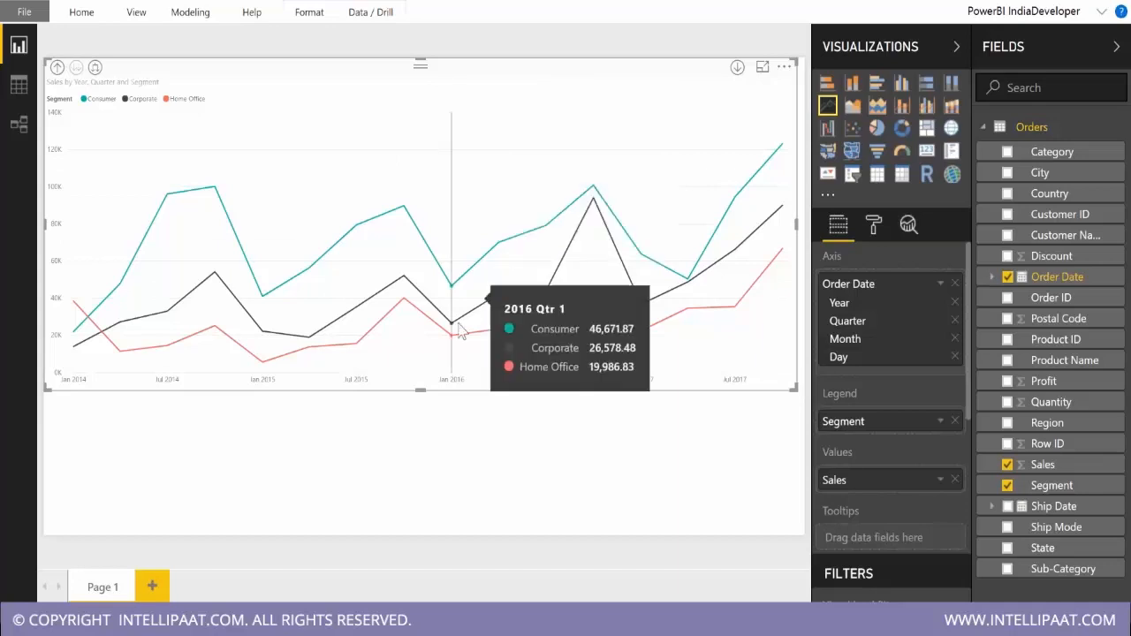
{"action": "left_click_drag", "start_coordinate": [421, 388], "coordinate": [421, 284]}
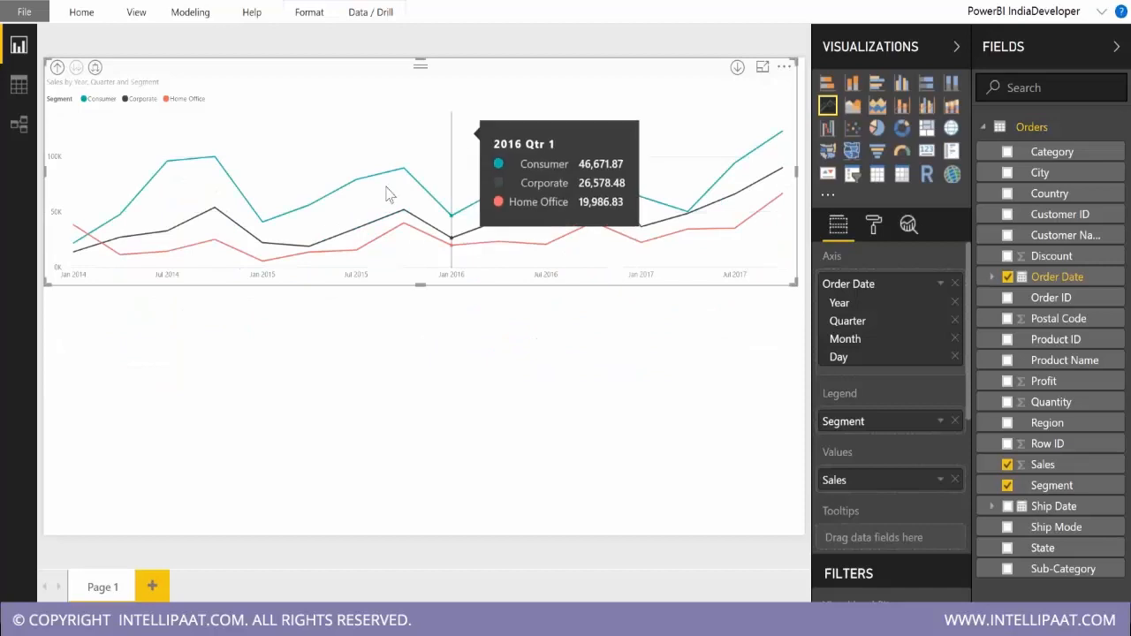
Duplicate the line chart into the lower half of the page and convert the copy to an area chart.
{"action": "key", "text": "ctrl+v"}
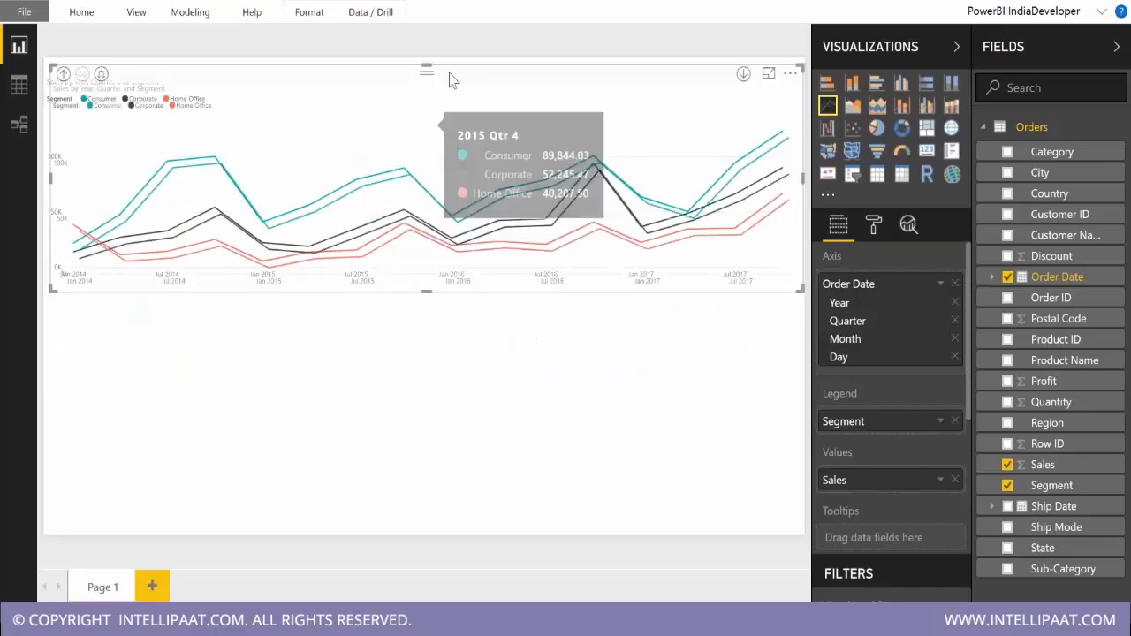
{"action": "left_click_drag", "start_coordinate": [449, 80], "coordinate": [439, 408]}
{"action": "left_click", "coordinate": [852, 106]}
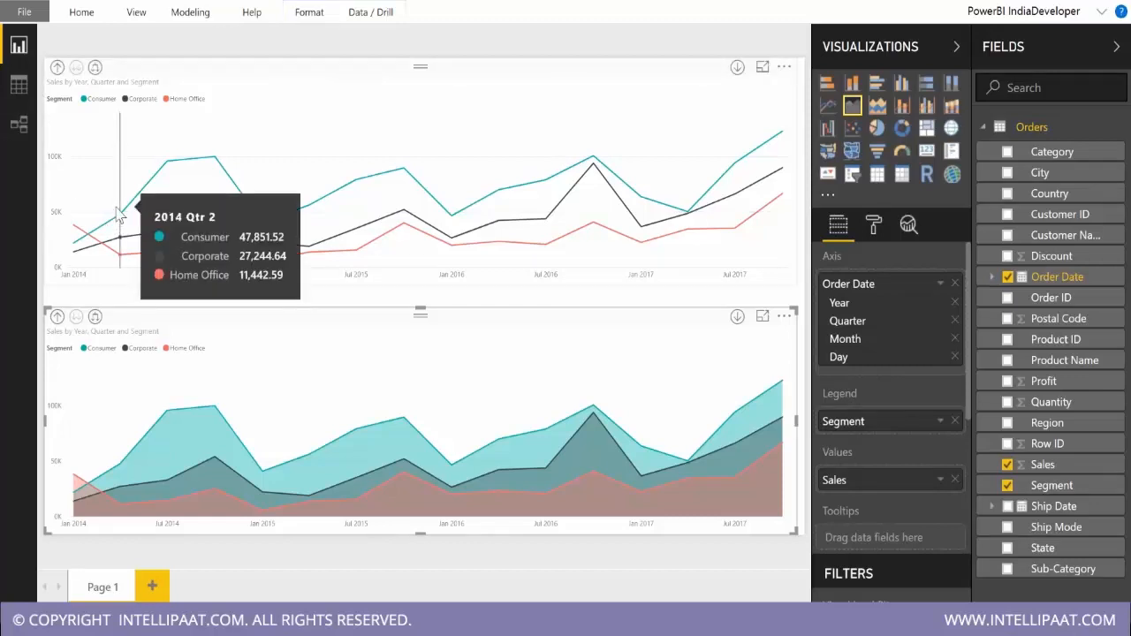
Examine the area chart's formatting options and compare its quarterly segment sales with the line chart.
{"action": "mouse_move", "coordinate": [141, 429]}
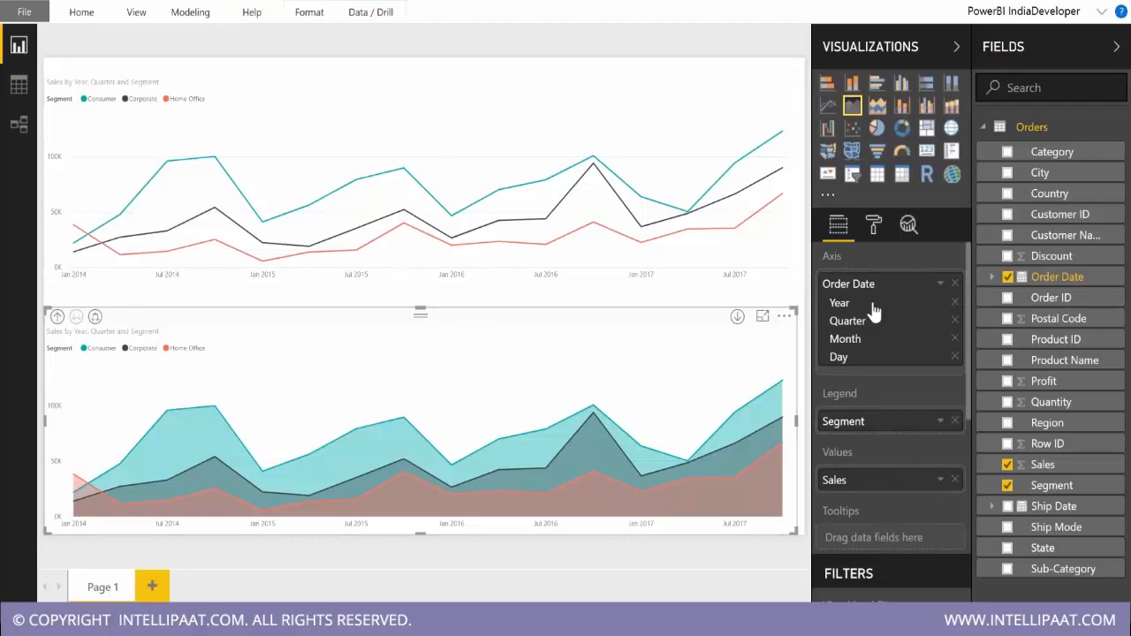
{"action": "left_click", "coordinate": [874, 228]}
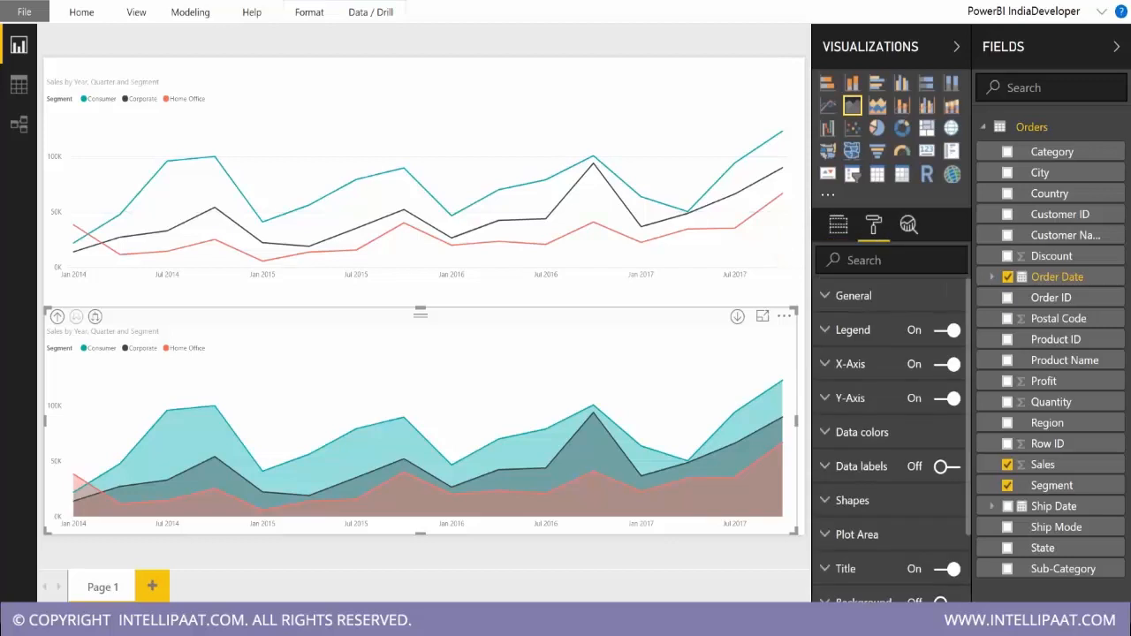
{"action": "scroll", "coordinate": [889, 466], "scroll_direction": "down", "scroll_amount": 2}
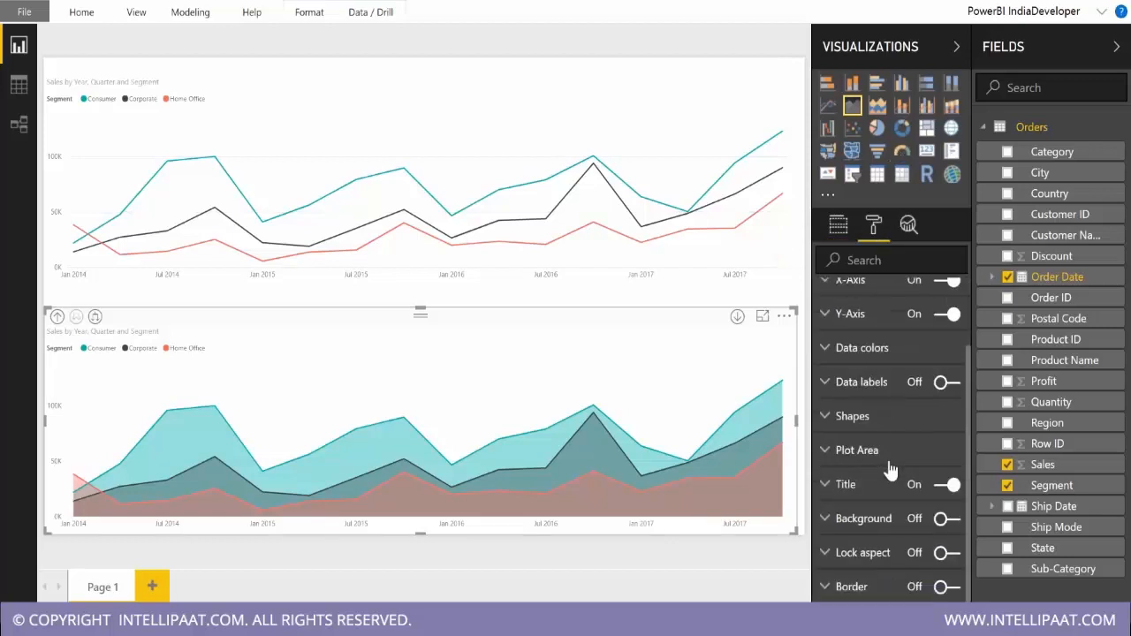
{"action": "scroll", "coordinate": [901, 433], "scroll_direction": "up", "scroll_amount": 2}
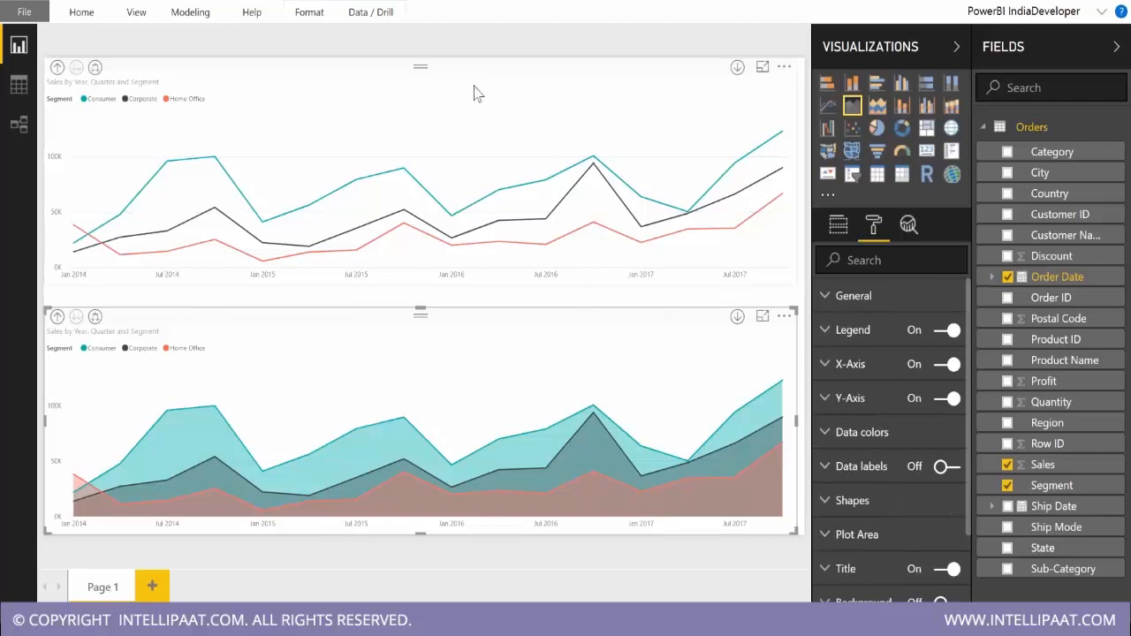
{"action": "left_click", "coordinate": [408, 164]}
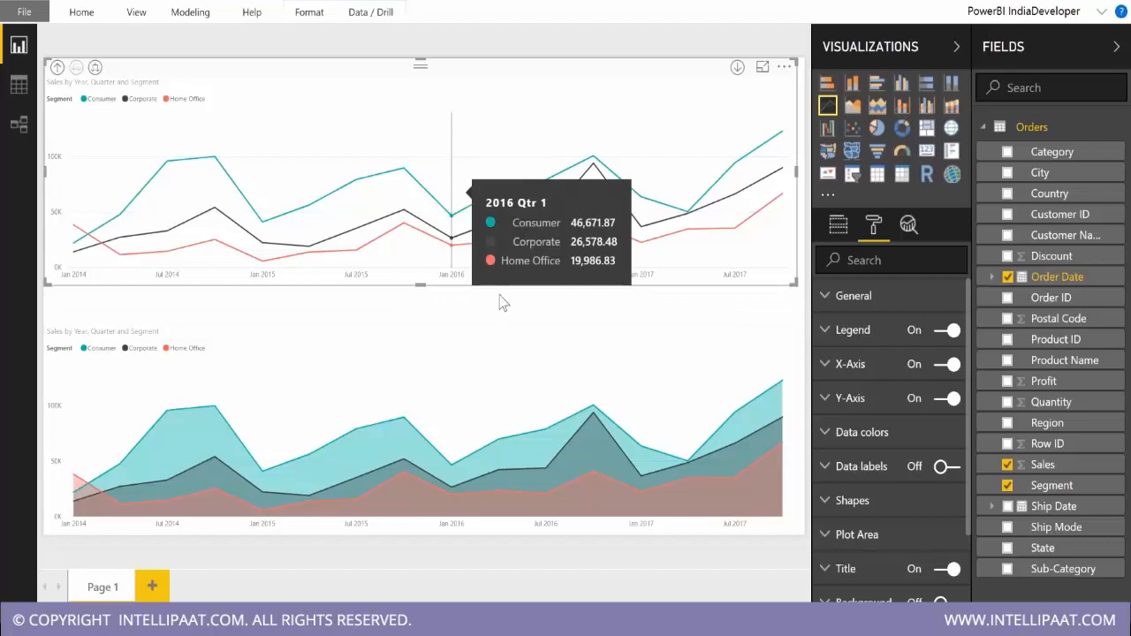
Delete the area chart and the line chart from the report page.
{"action": "left_click", "coordinate": [422, 355]}
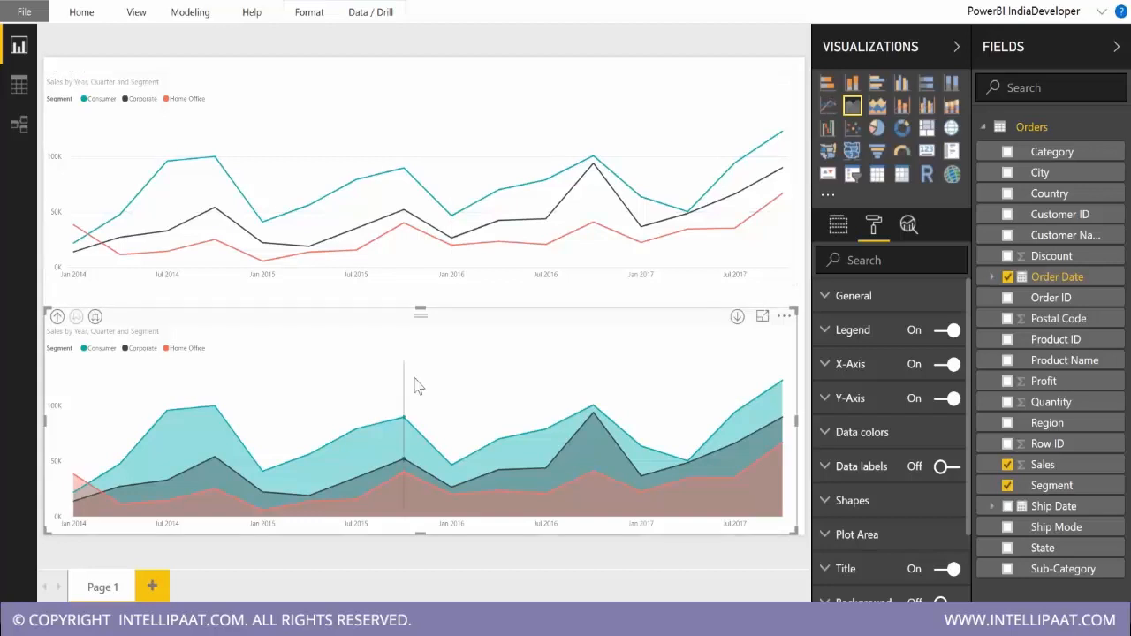
{"action": "key", "text": "Delete"}
{"action": "left_click", "coordinate": [442, 100]}
{"action": "key", "text": "Delete"}
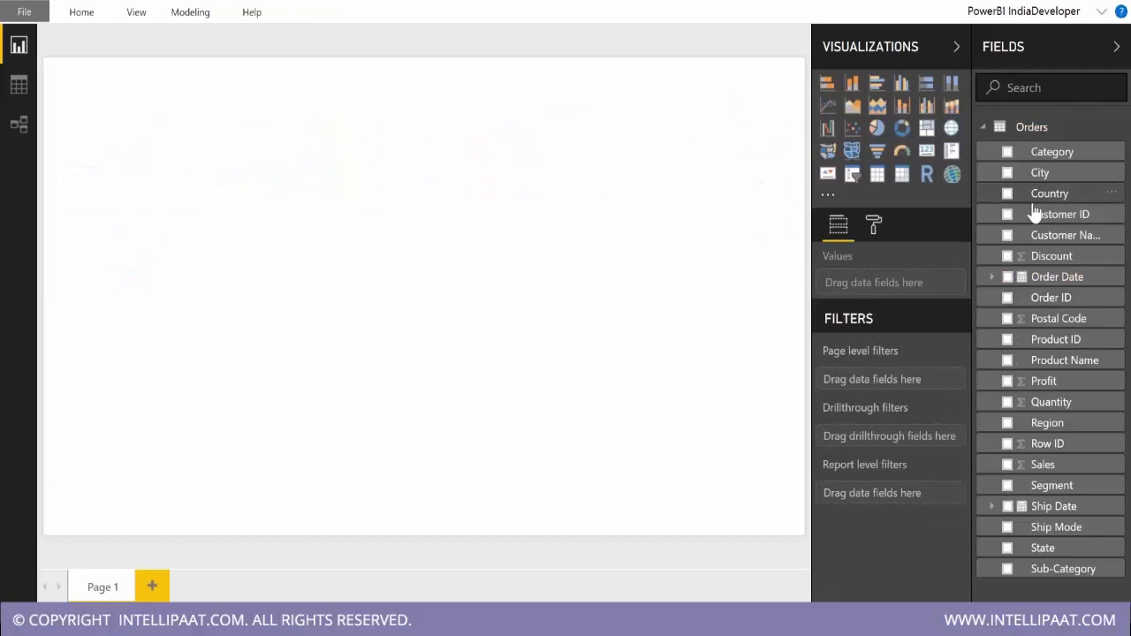
Open the Orders query for editing in the Power Query Editor.
{"action": "left_click", "coordinate": [178, 11]}
{"action": "left_click", "coordinate": [81, 18]}
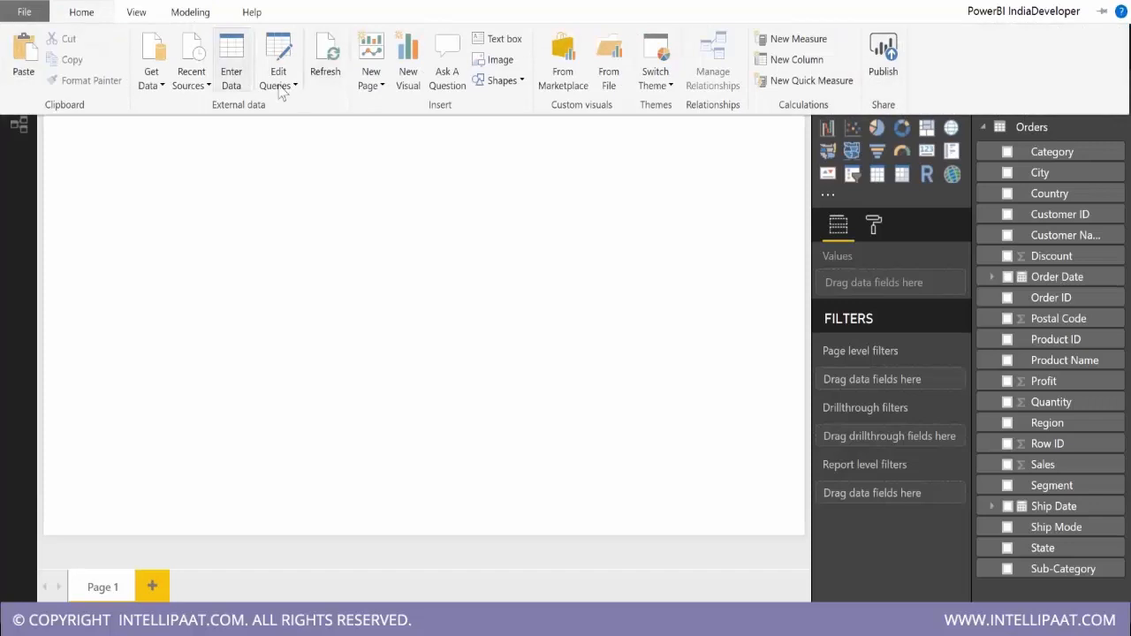
{"action": "left_click", "coordinate": [320, 71]}
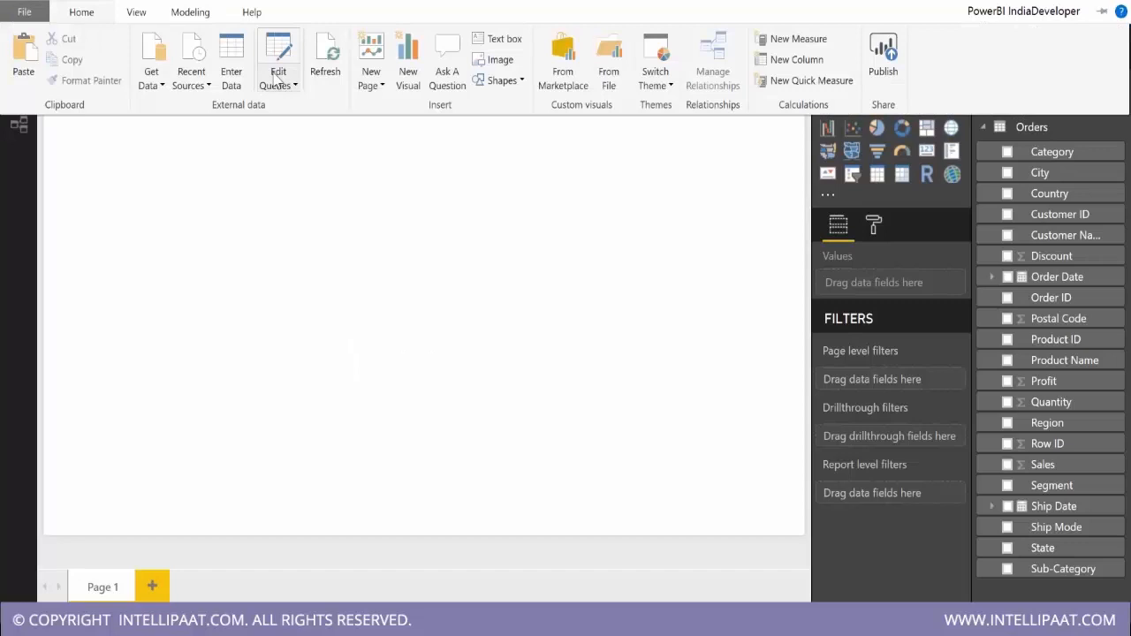
{"action": "left_click", "coordinate": [294, 85]}
{"action": "left_click", "coordinate": [265, 106]}
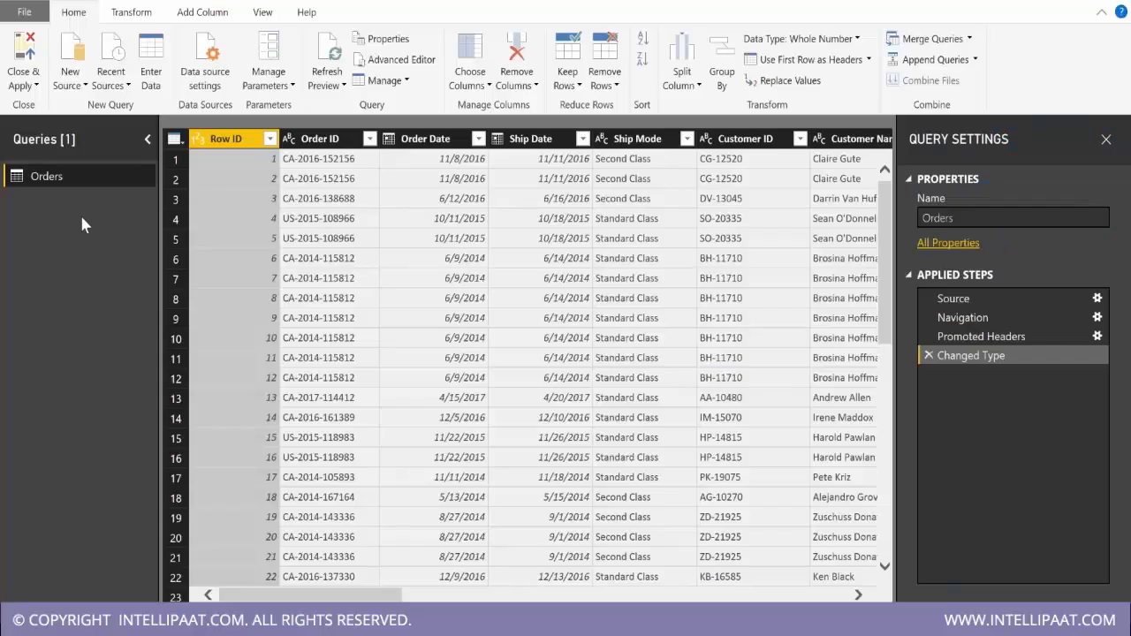
Start a custom column in the Orders query and name it Cost.
{"action": "left_click", "coordinate": [203, 13]}
{"action": "left_click", "coordinate": [82, 71]}
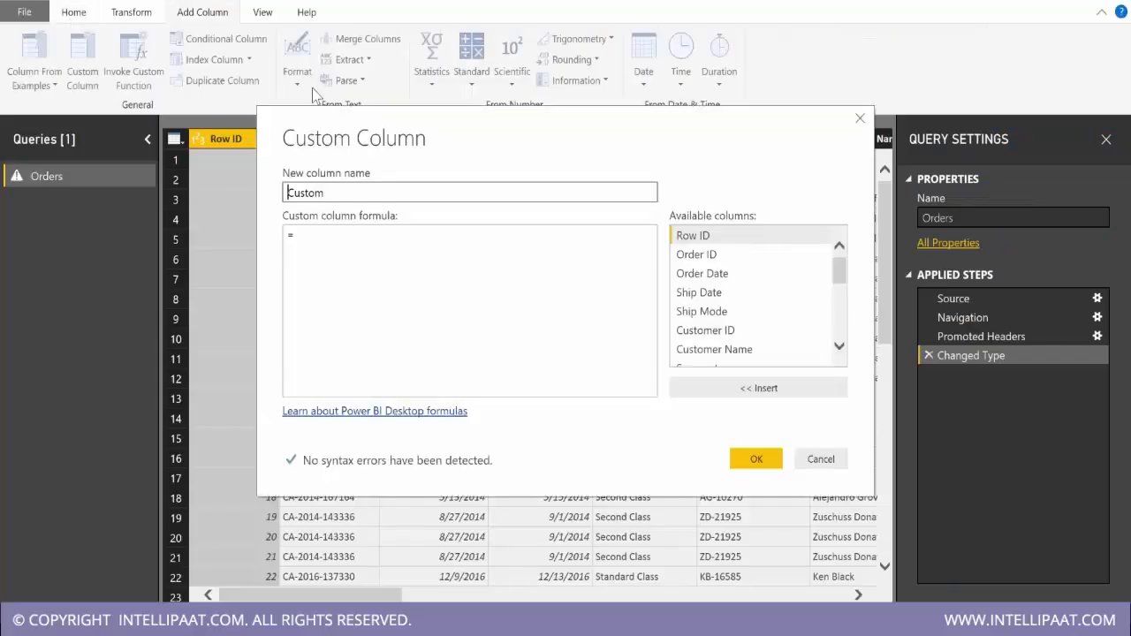
{"action": "double_click", "coordinate": [276, 193]}
{"action": "type", "text": "Cost"}
Define the Cost column as [Sales]-[Profit] and set its data type to Fixed decimal number.
{"action": "left_click", "coordinate": [303, 254]}
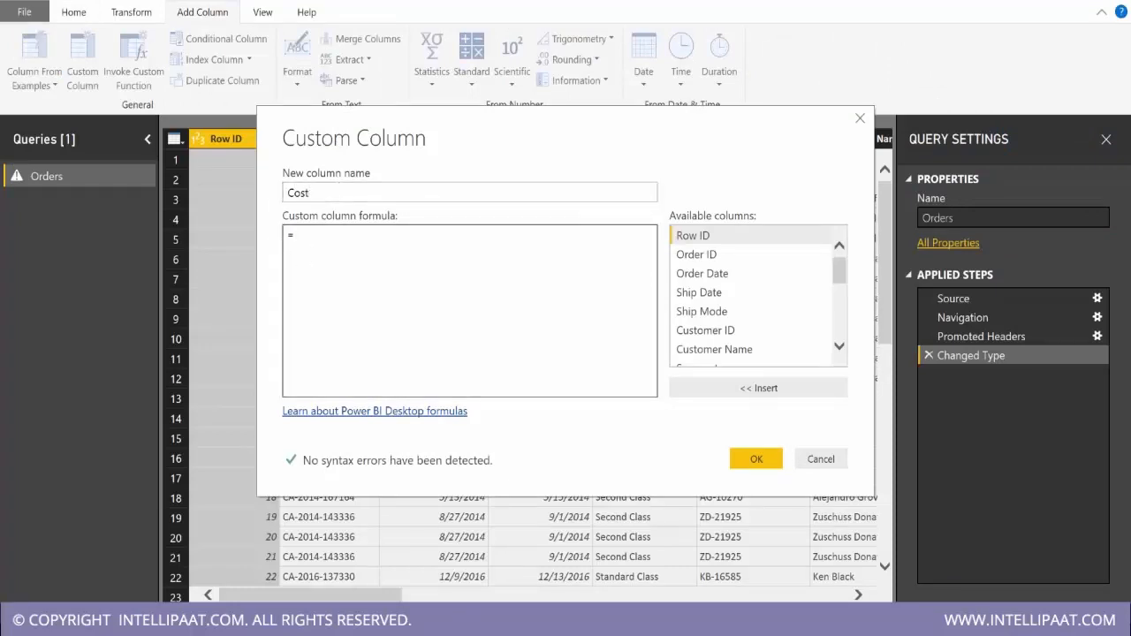
{"action": "scroll", "coordinate": [689, 314], "scroll_direction": "down", "scroll_amount": 4}
{"action": "double_click", "coordinate": [690, 305]}
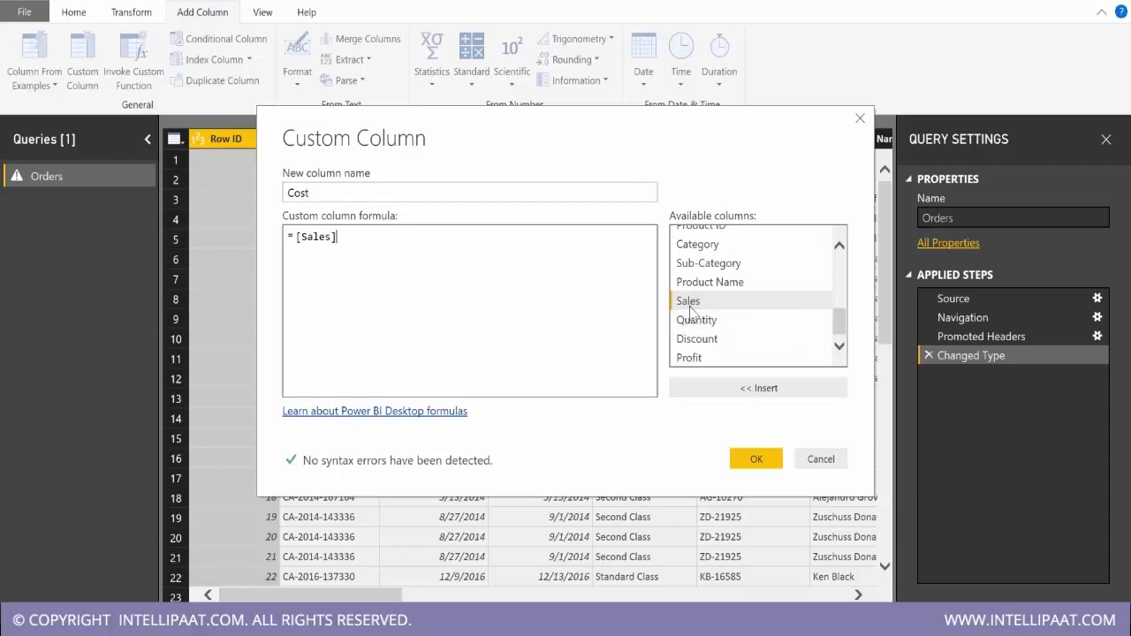
{"action": "type", "text": "-"}
{"action": "double_click", "coordinate": [757, 359]}
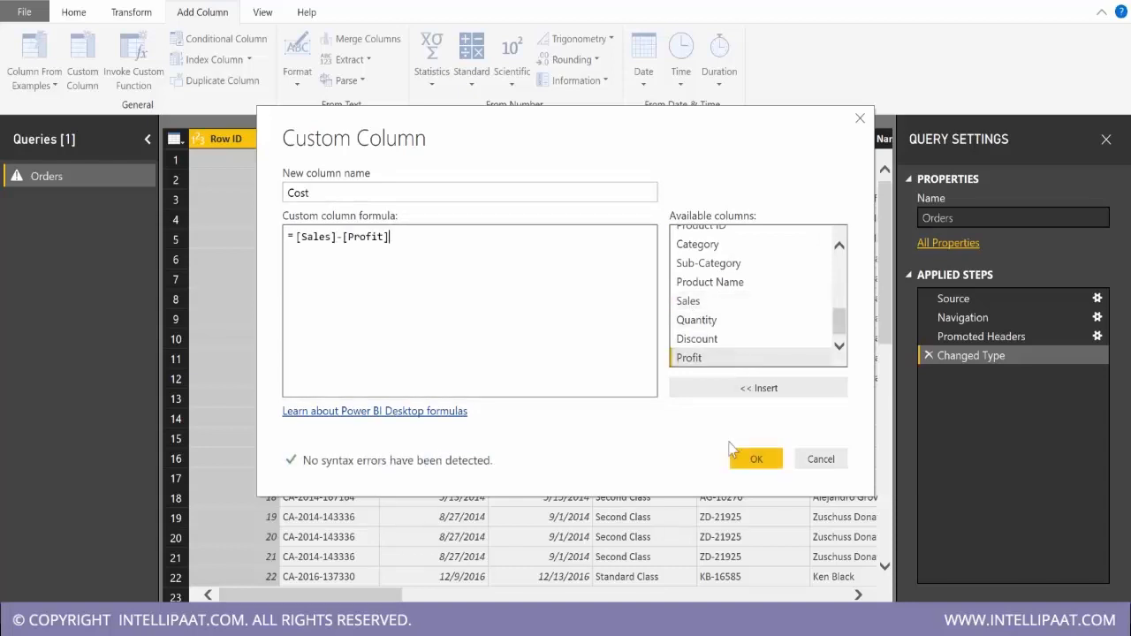
{"action": "left_click", "coordinate": [756, 459]}
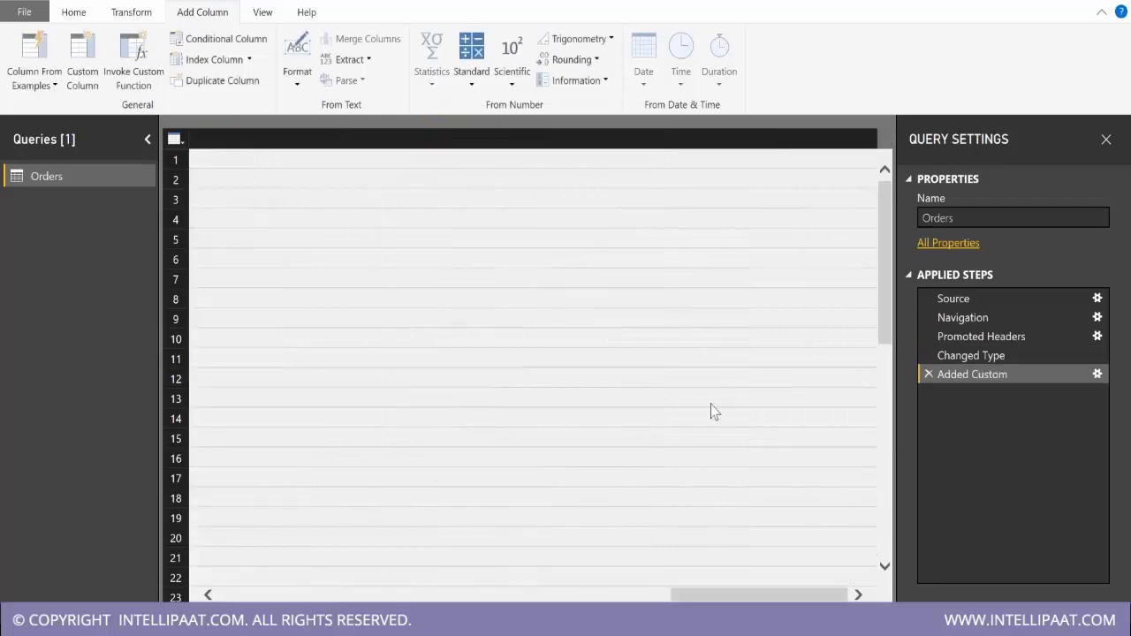
{"action": "left_click", "coordinate": [805, 139]}
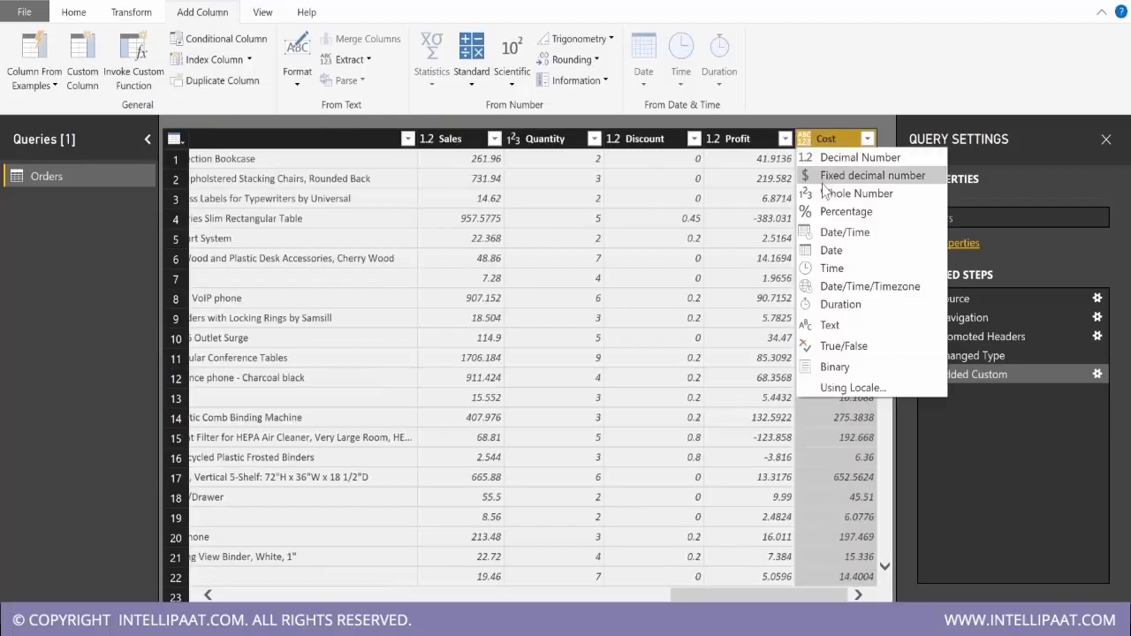
{"action": "left_click", "coordinate": [848, 175]}
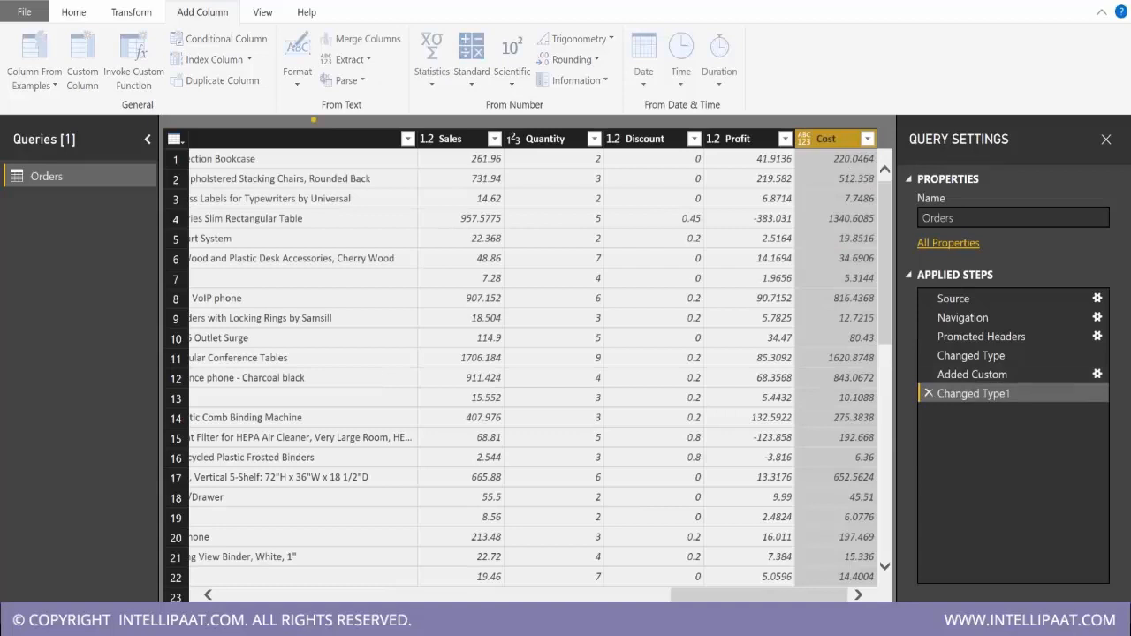
Apply the Orders query changes, look at the data view, and return to the report page.
{"action": "left_click", "coordinate": [73, 12]}
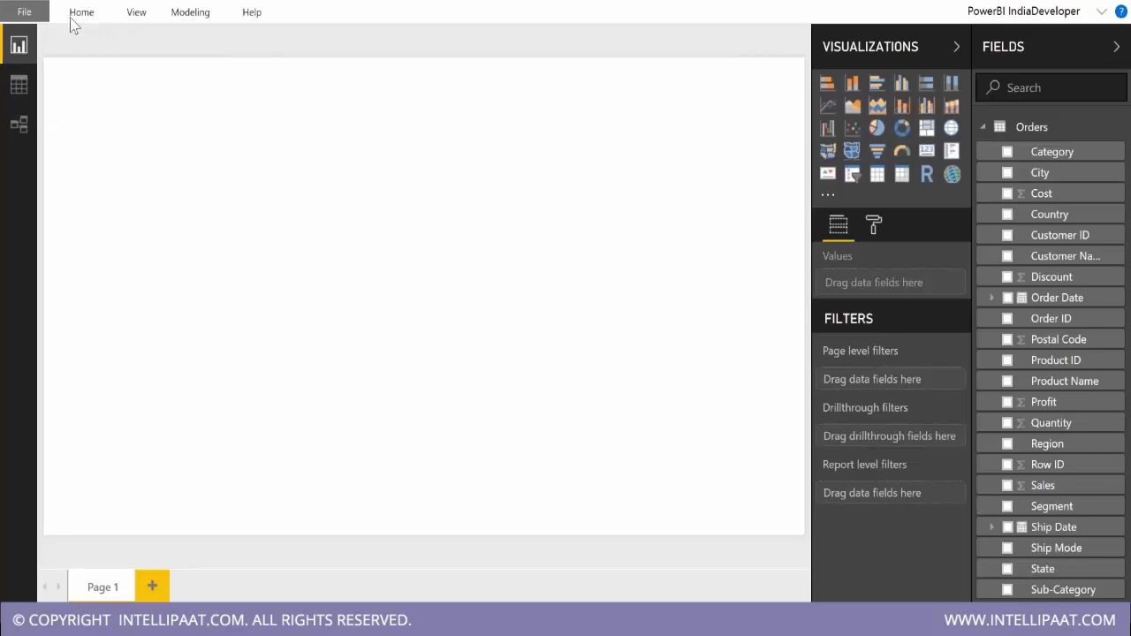
{"action": "left_click", "coordinate": [18, 83]}
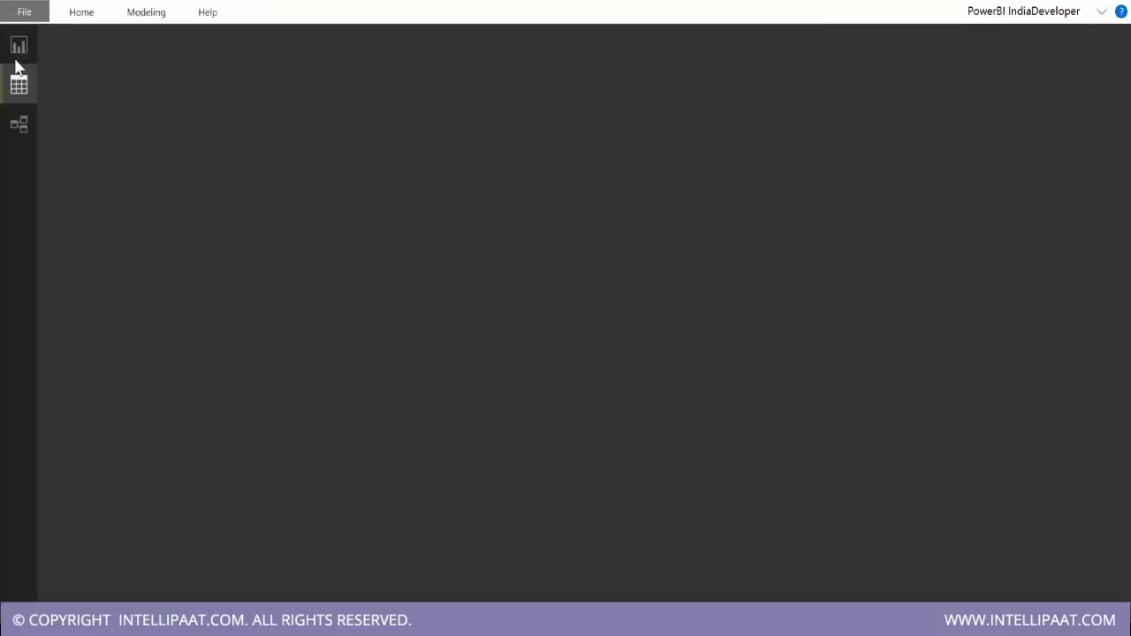
{"action": "left_click", "coordinate": [19, 45]}
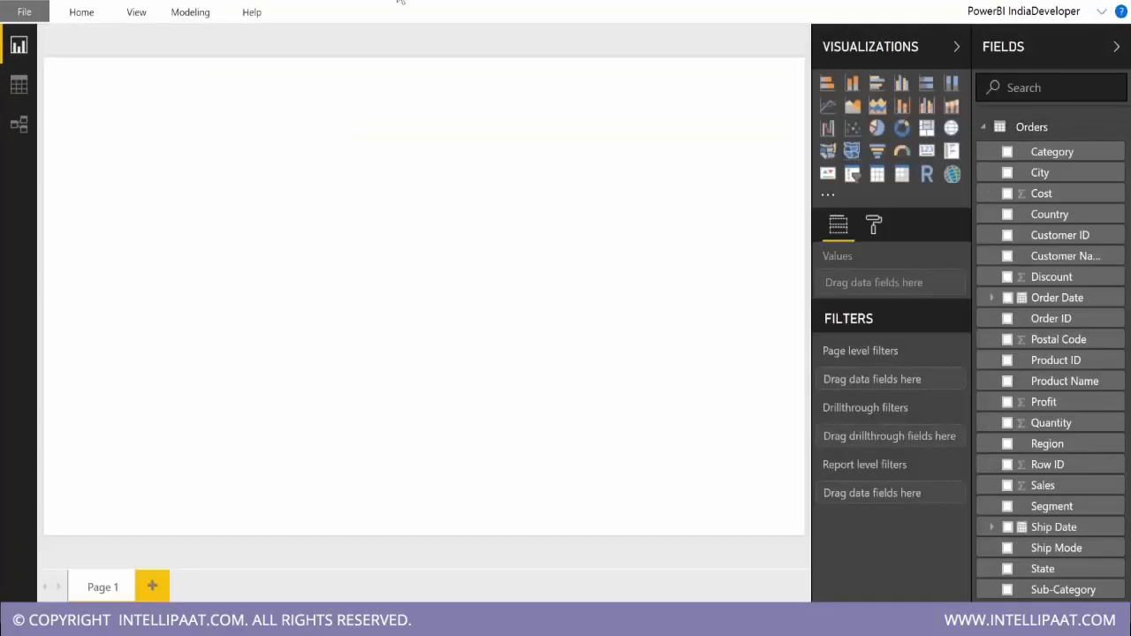
{"action": "left_click", "coordinate": [1067, 59]}
{"action": "left_click", "coordinate": [1015, 45]}
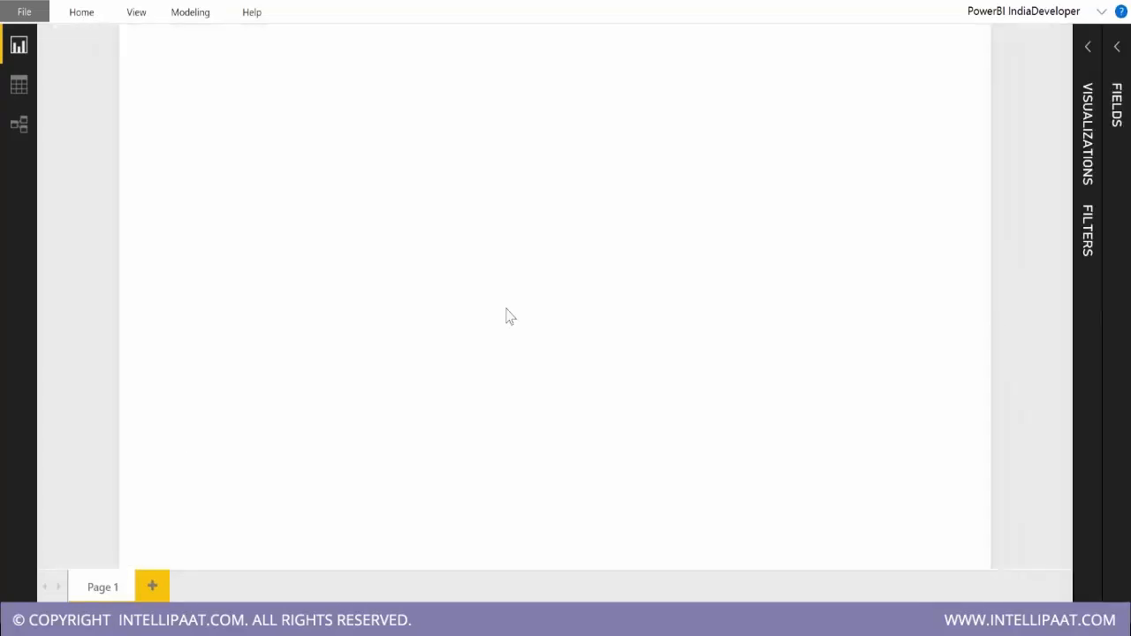
{"action": "left_click", "coordinate": [1088, 65]}
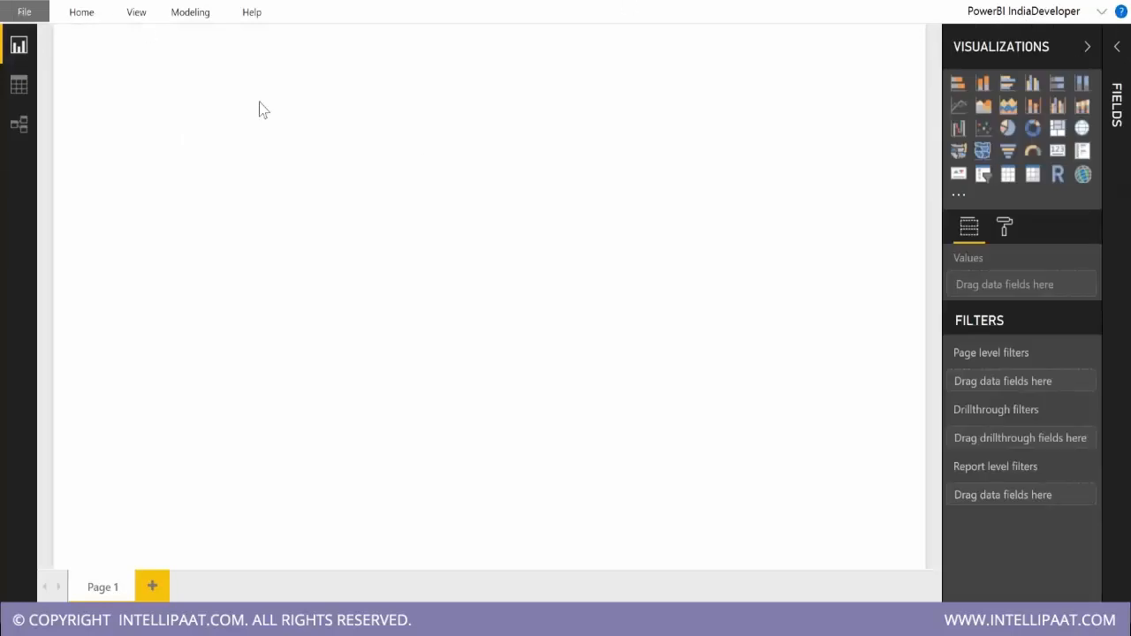
{"action": "left_click", "coordinate": [19, 86]}
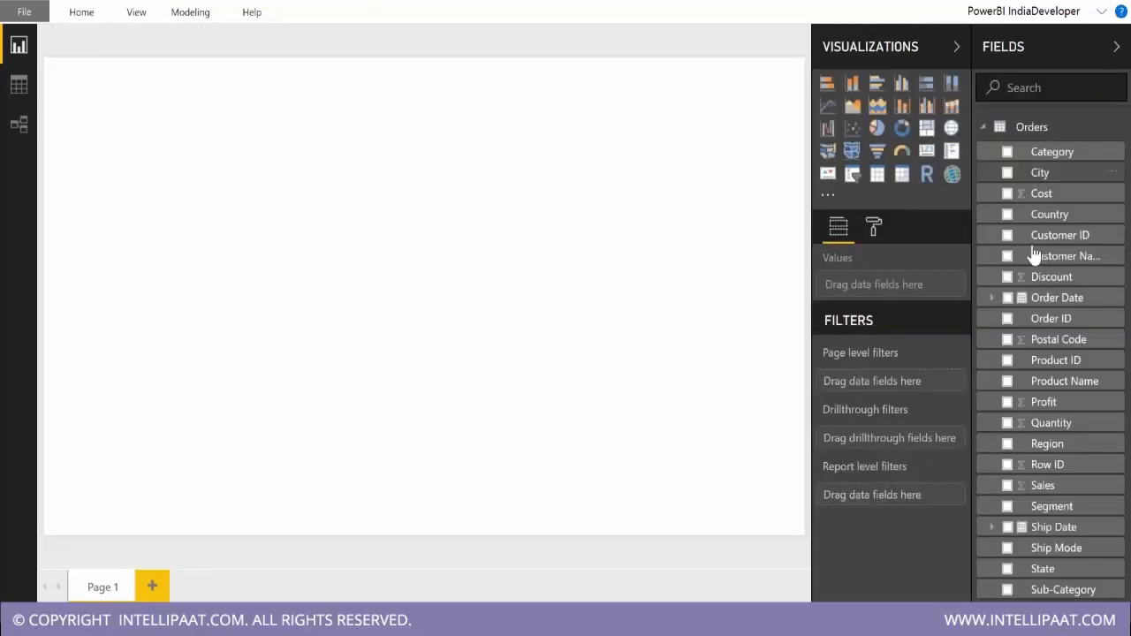
Create a line chart of Sales and Cost with Order Date on the axis.
{"action": "left_click", "coordinate": [1007, 486]}
{"action": "left_click", "coordinate": [1007, 193]}
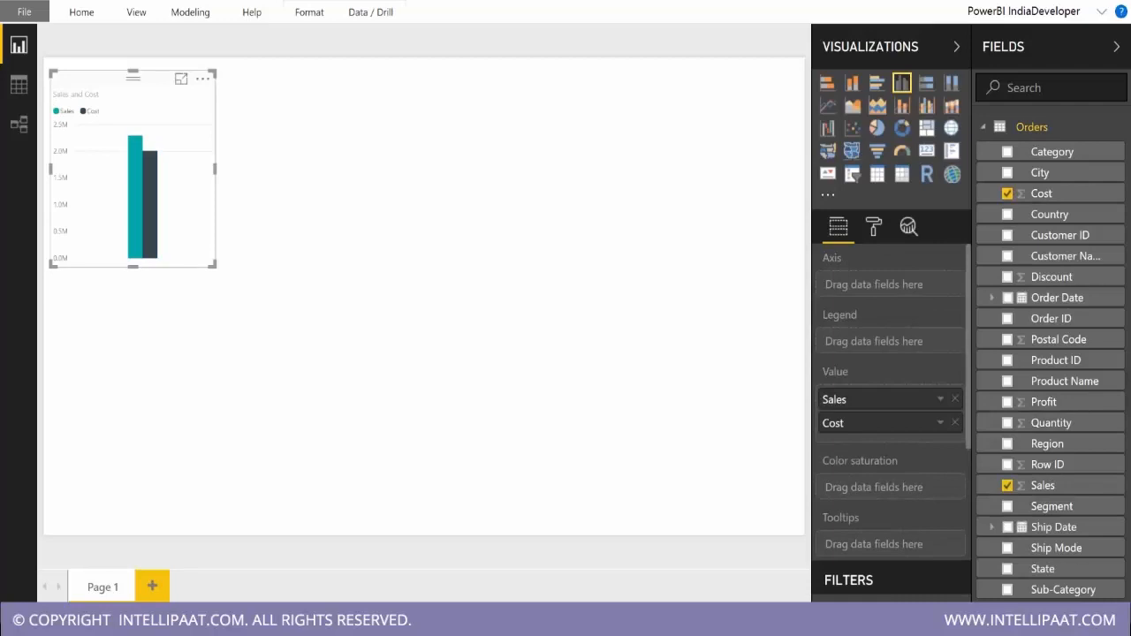
{"action": "left_click", "coordinate": [827, 107]}
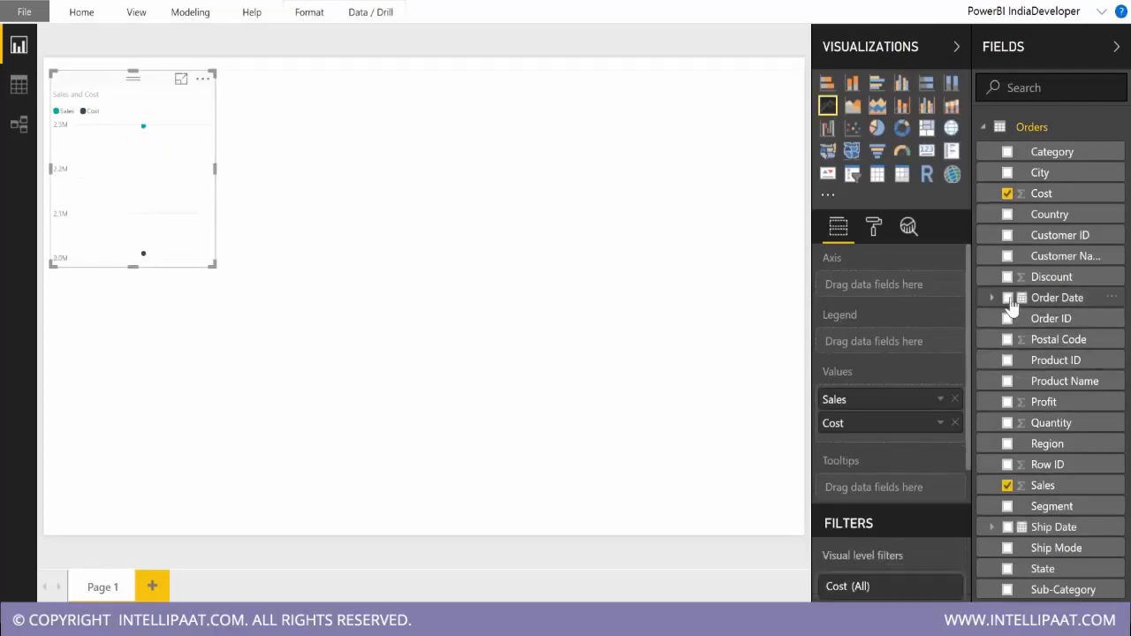
{"action": "left_click", "coordinate": [1008, 298]}
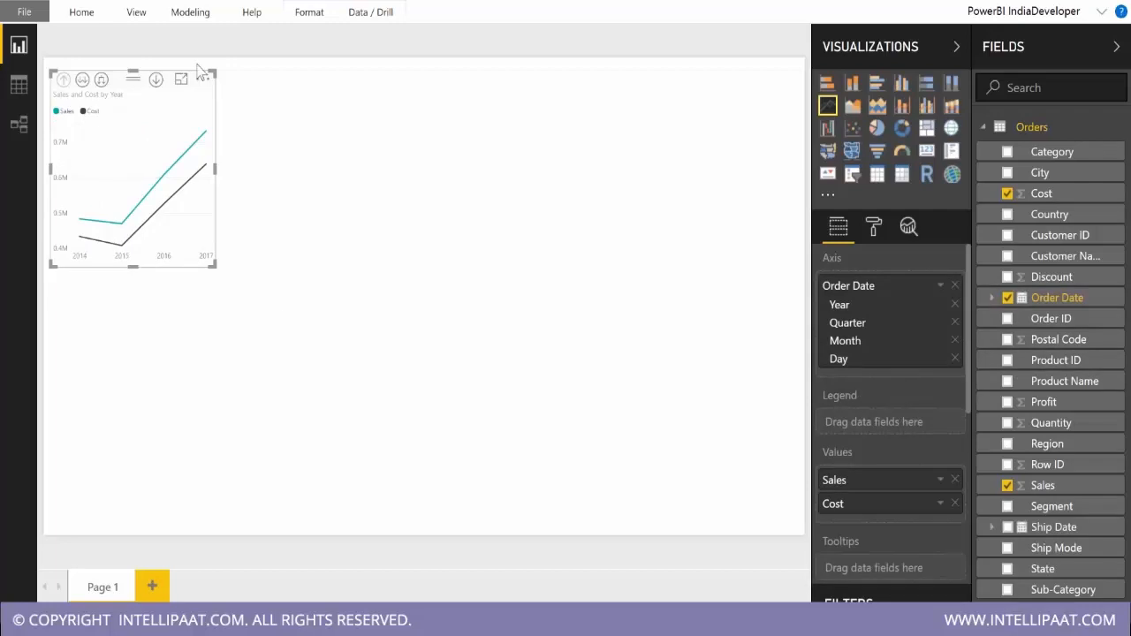
Enlarge the Sales and Cost line chart to span the page width, starting at the page's upper edge.
{"action": "left_click_drag", "start_coordinate": [214, 264], "coordinate": [804, 412]}
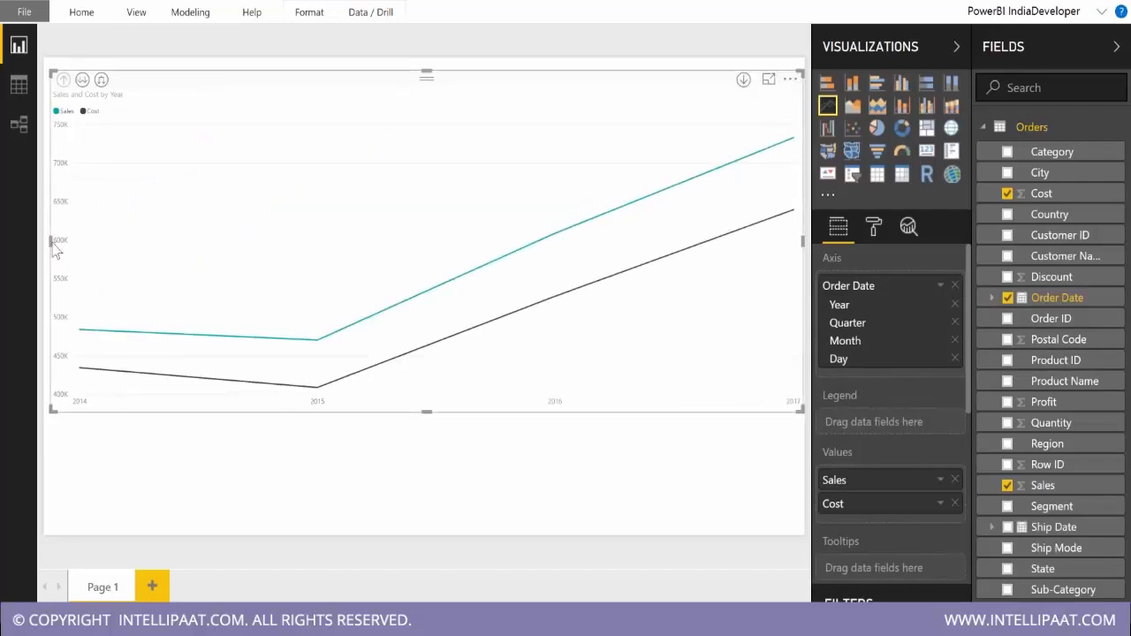
{"action": "mouse_move", "coordinate": [42, 239]}
{"action": "left_mouse_down"}
{"action": "mouse_move", "coordinate": [23, 232]}
{"action": "mouse_move", "coordinate": [41, 236]}
{"action": "left_mouse_up"}
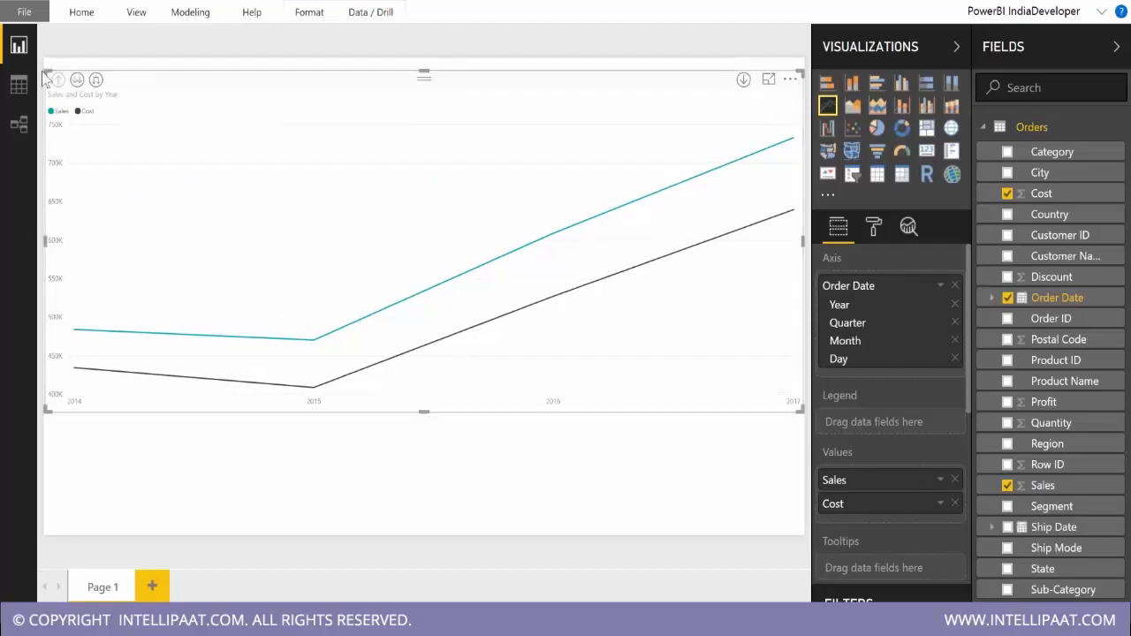
{"action": "left_click_drag", "start_coordinate": [42, 62], "coordinate": [41, 51]}
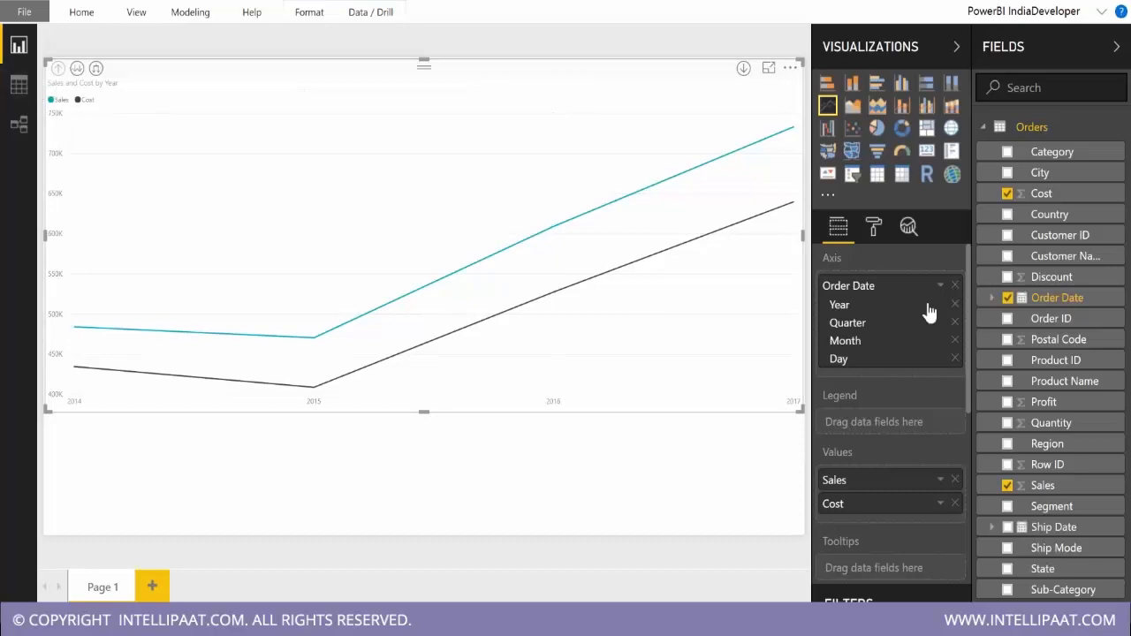
Open the line chart's data color settings and view the color choices for Sales.
{"action": "left_click", "coordinate": [875, 232]}
{"action": "scroll", "coordinate": [884, 398], "scroll_direction": "down", "scroll_amount": 2}
{"action": "left_click", "coordinate": [878, 358]}
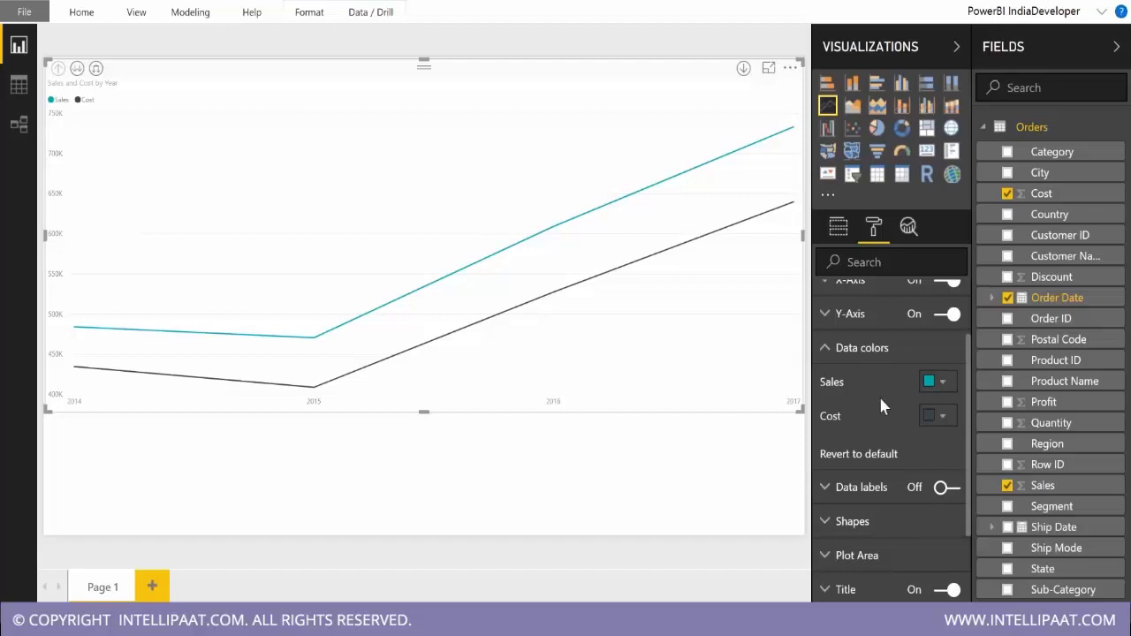
{"action": "left_click", "coordinate": [932, 382]}
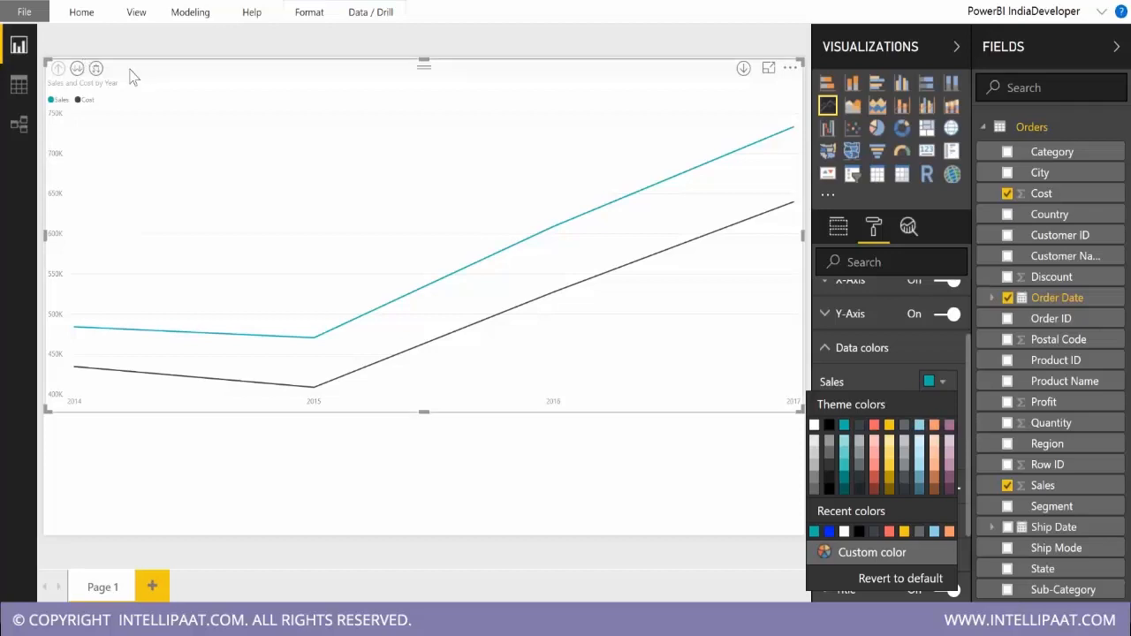
Expand the line chart's date hierarchy down to month level and shorten the chart to the upper half of the page.
{"action": "left_click", "coordinate": [97, 69]}
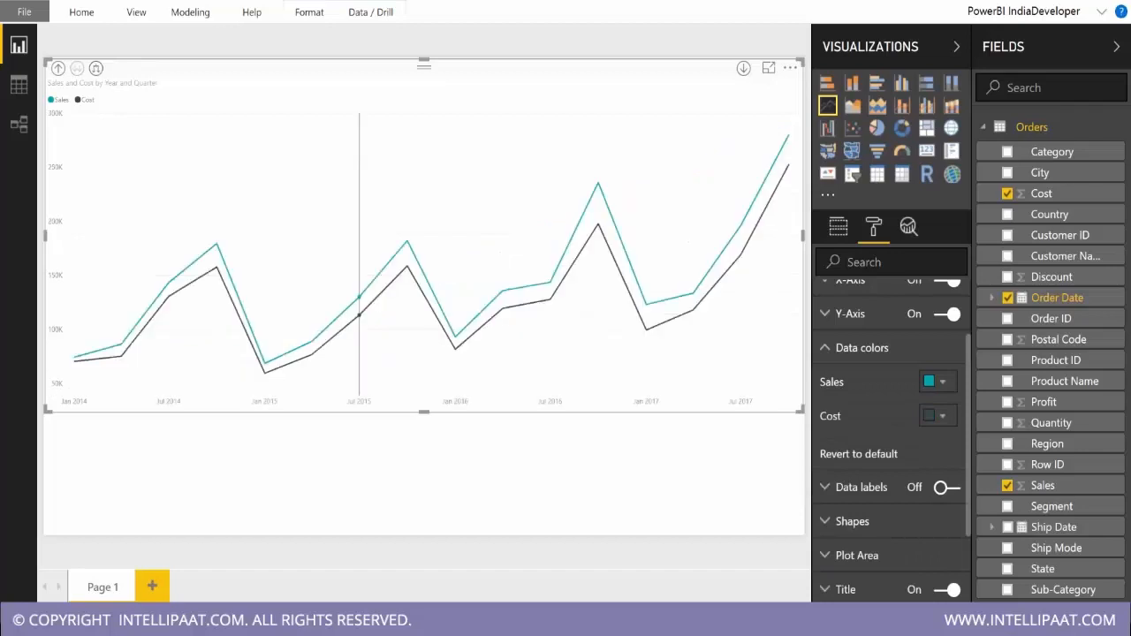
{"action": "left_click_drag", "start_coordinate": [425, 409], "coordinate": [424, 285]}
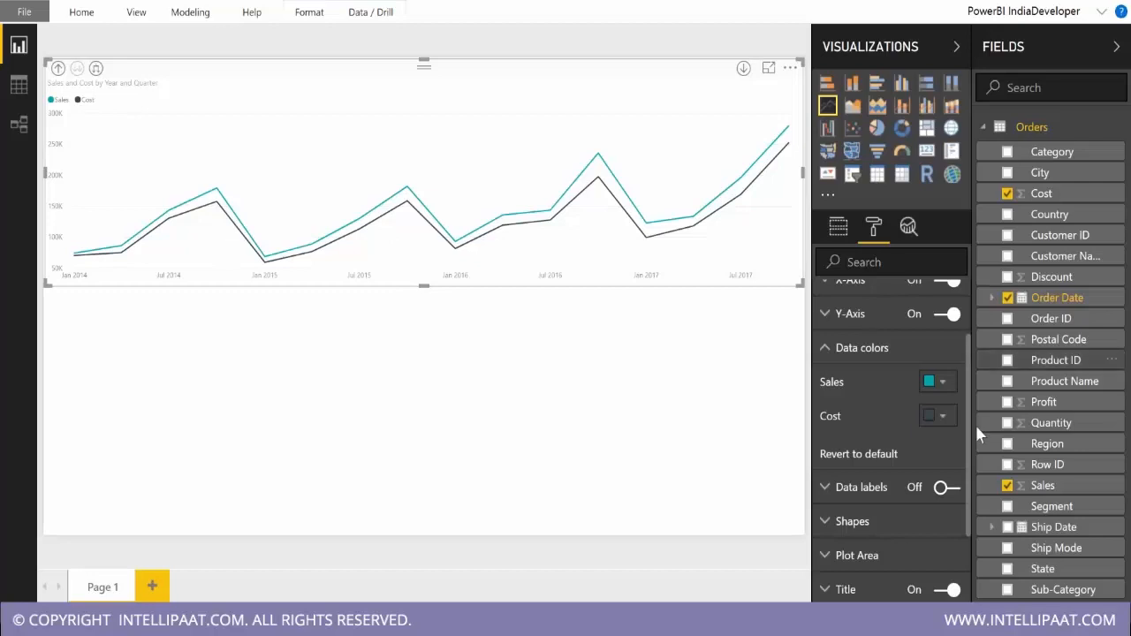
{"action": "left_click_drag", "start_coordinate": [977, 422], "coordinate": [952, 420]}
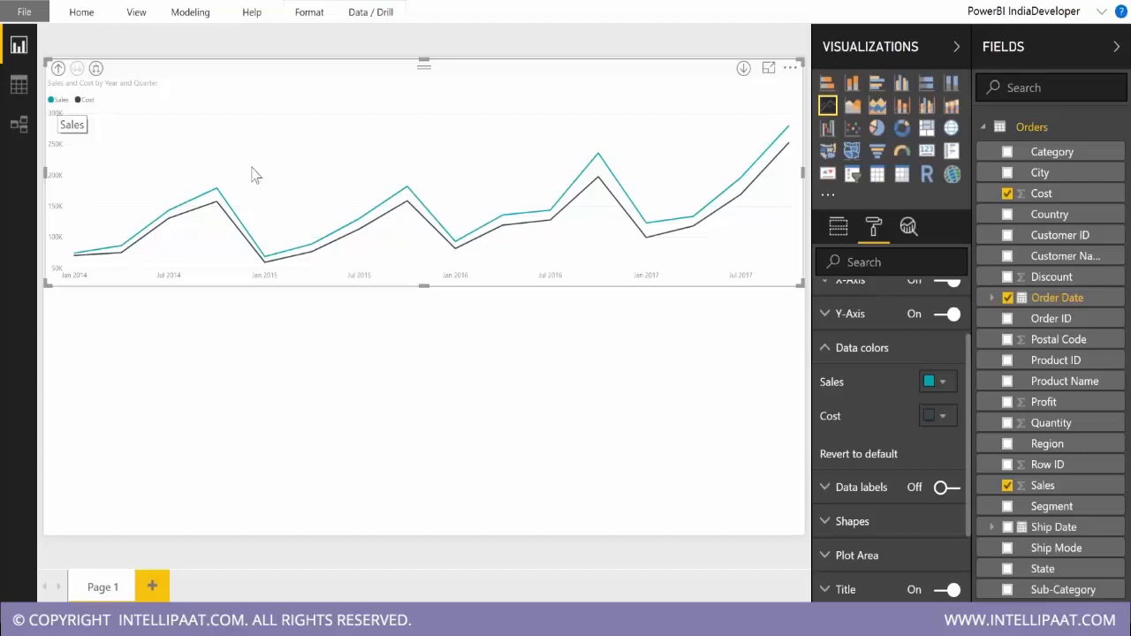
{"action": "mouse_move", "coordinate": [601, 163]}
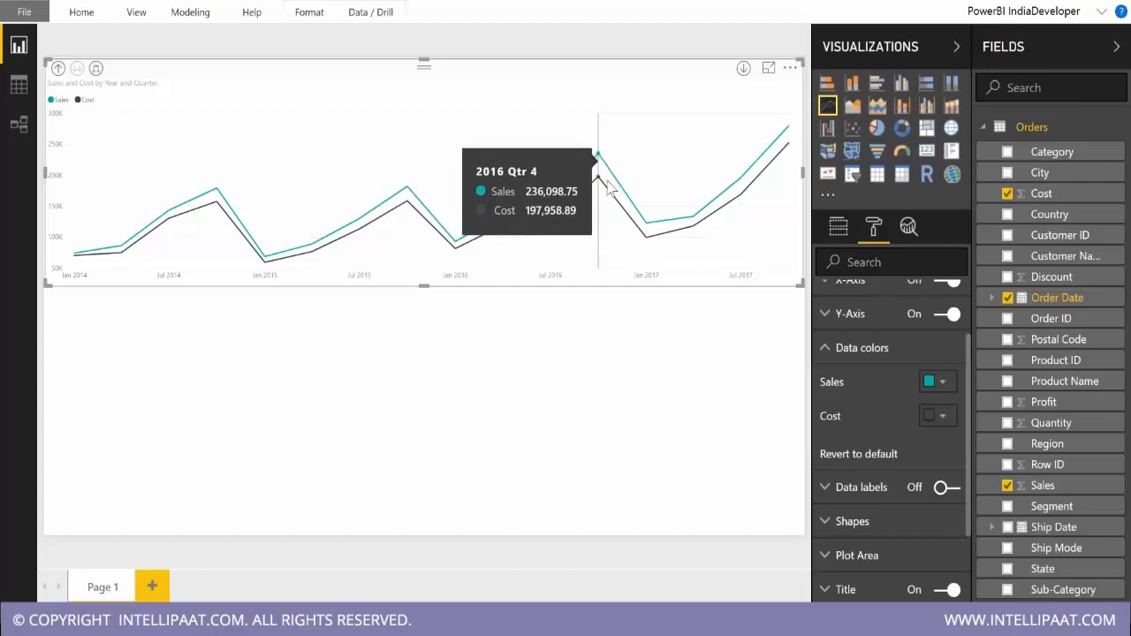
{"action": "left_click", "coordinate": [96, 69]}
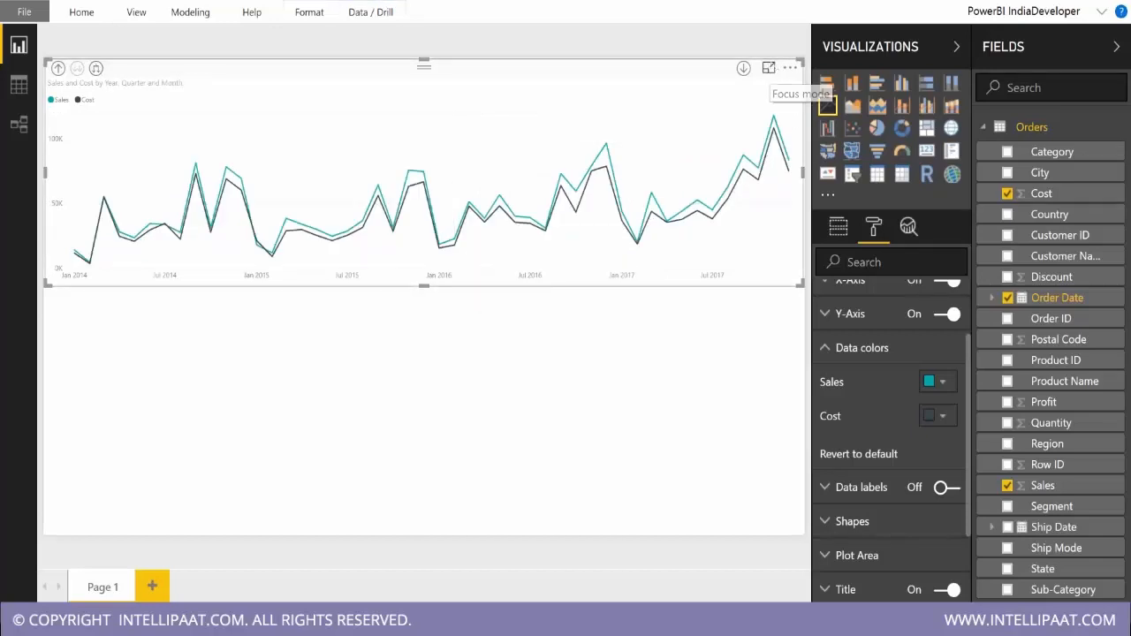
Examine the November 2015 Sales and Cost values in the line chart's focus mode, and return to the report.
{"action": "left_click", "coordinate": [768, 68]}
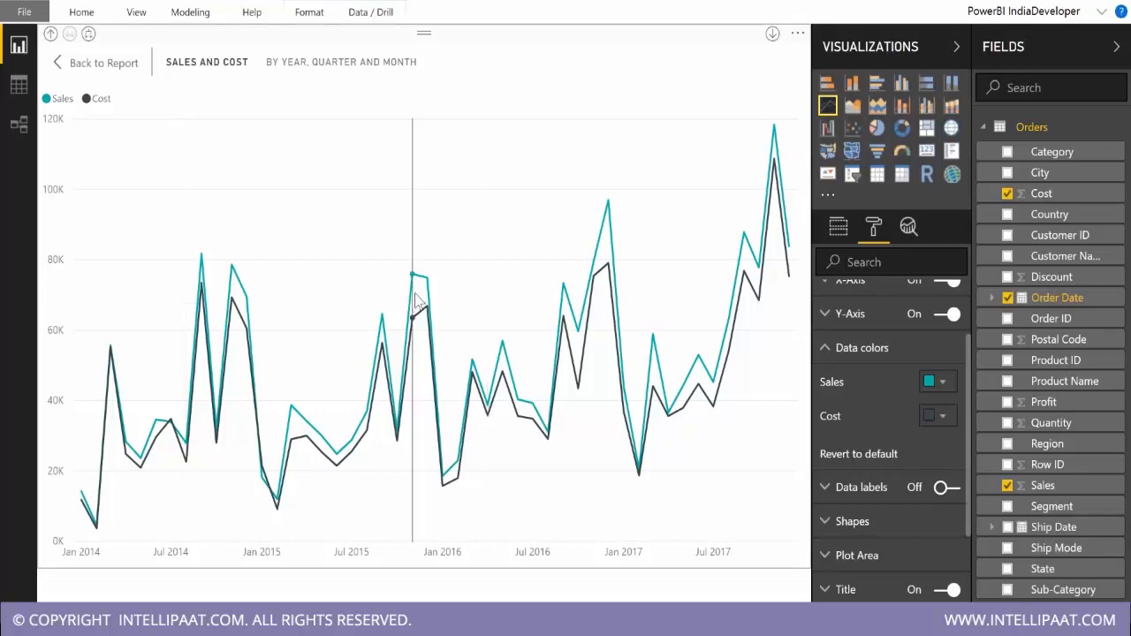
{"action": "mouse_move", "coordinate": [410, 307]}
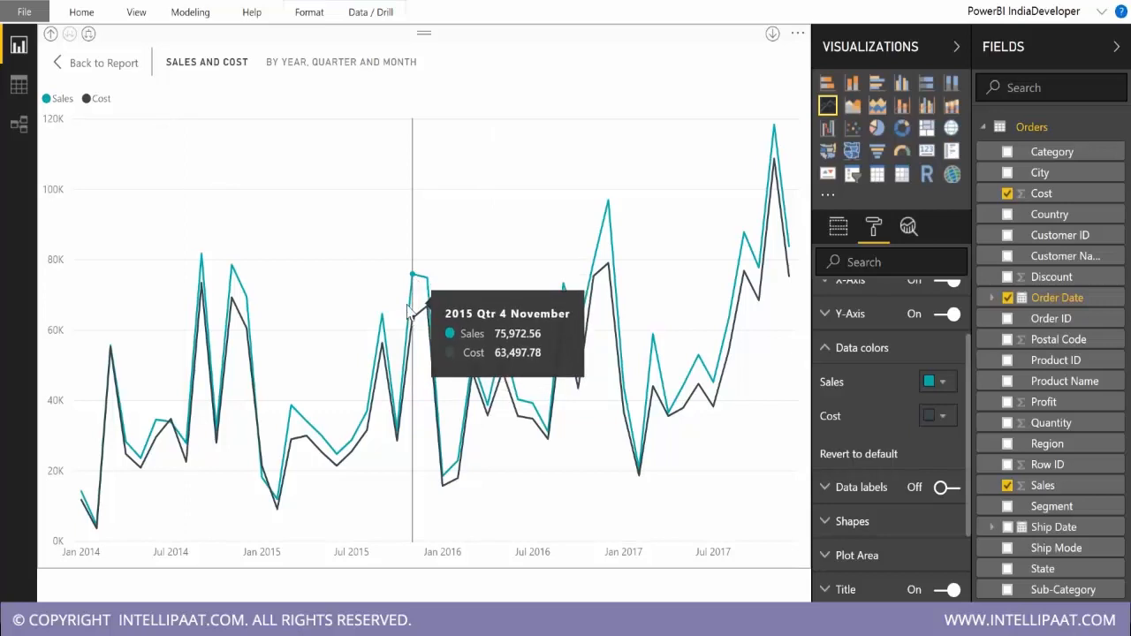
{"action": "left_click", "coordinate": [104, 62]}
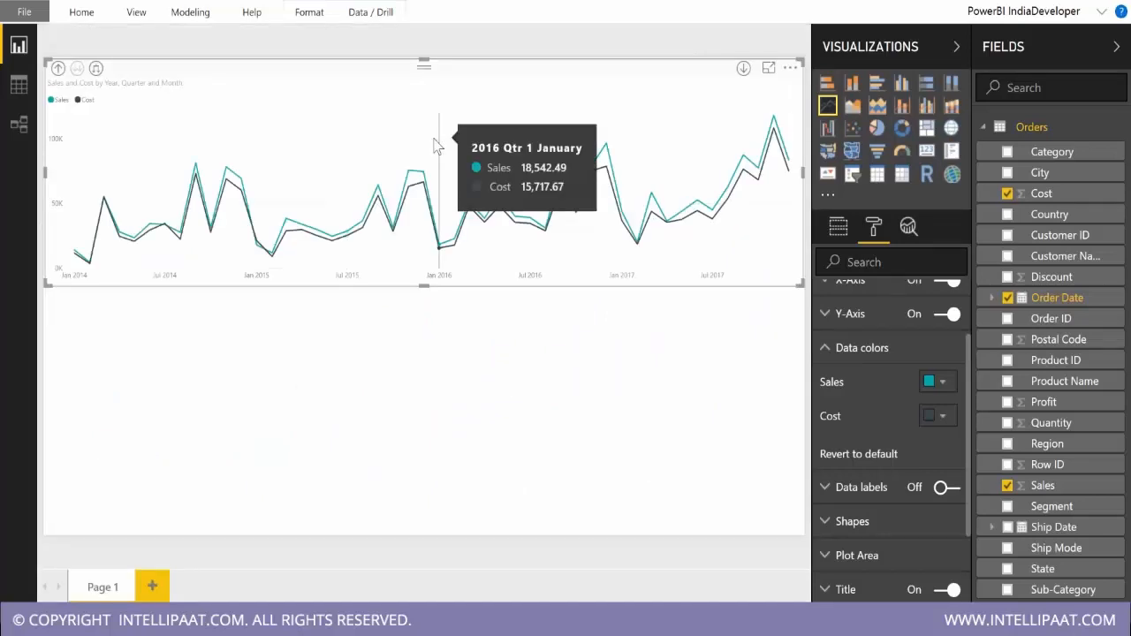
Place a copy of the line chart below the original and convert the copy to an area chart.
{"action": "left_click_drag", "start_coordinate": [441, 146], "coordinate": [428, 470]}
{"action": "left_click", "coordinate": [851, 107]}
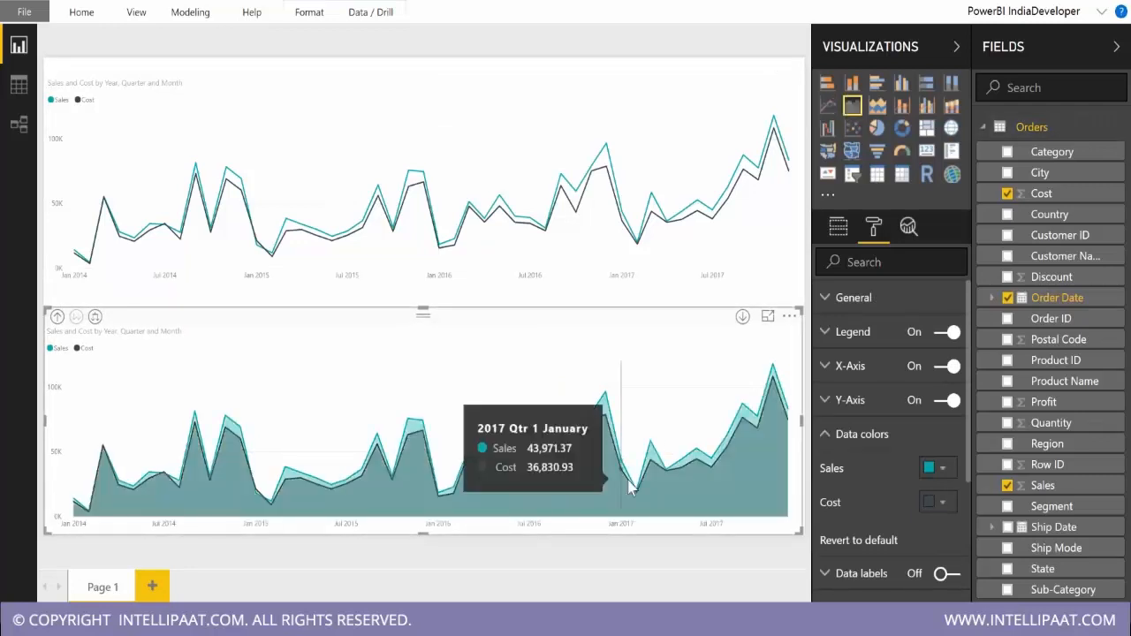
Try black for the Cost series in the area chart and settle on the light red theme color.
{"action": "left_click", "coordinate": [942, 483]}
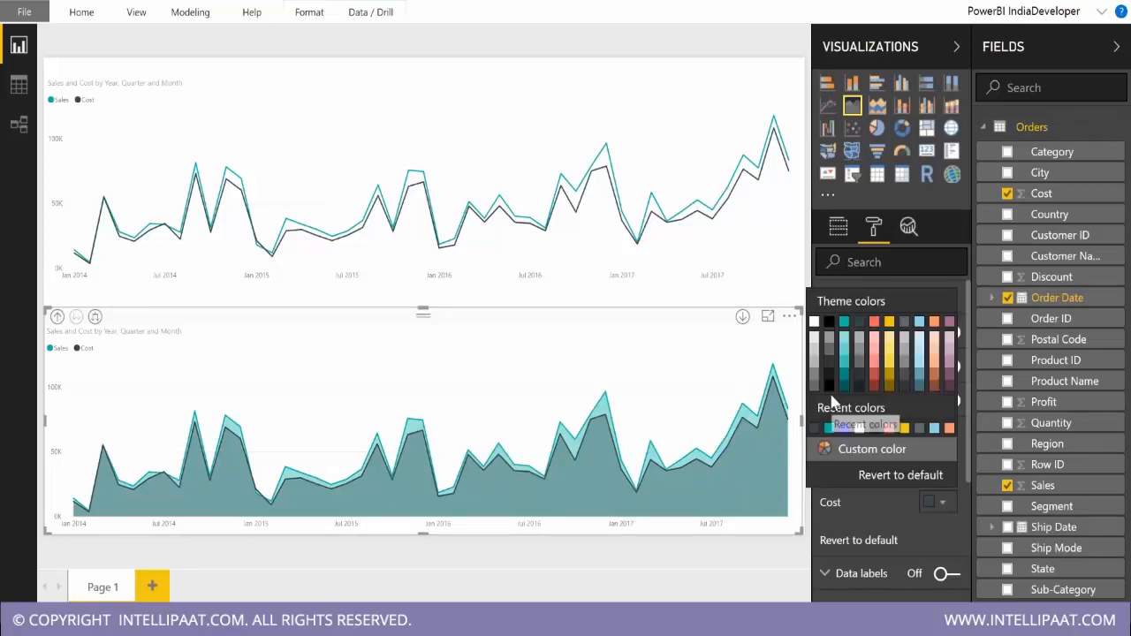
{"action": "left_click", "coordinate": [829, 384]}
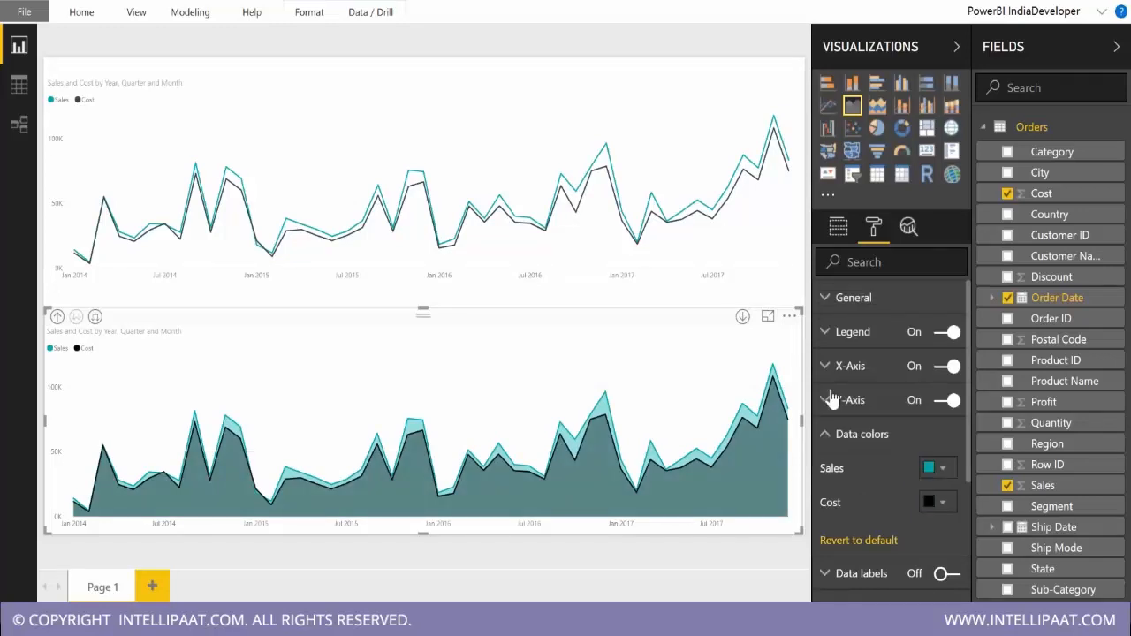
{"action": "left_click", "coordinate": [930, 502]}
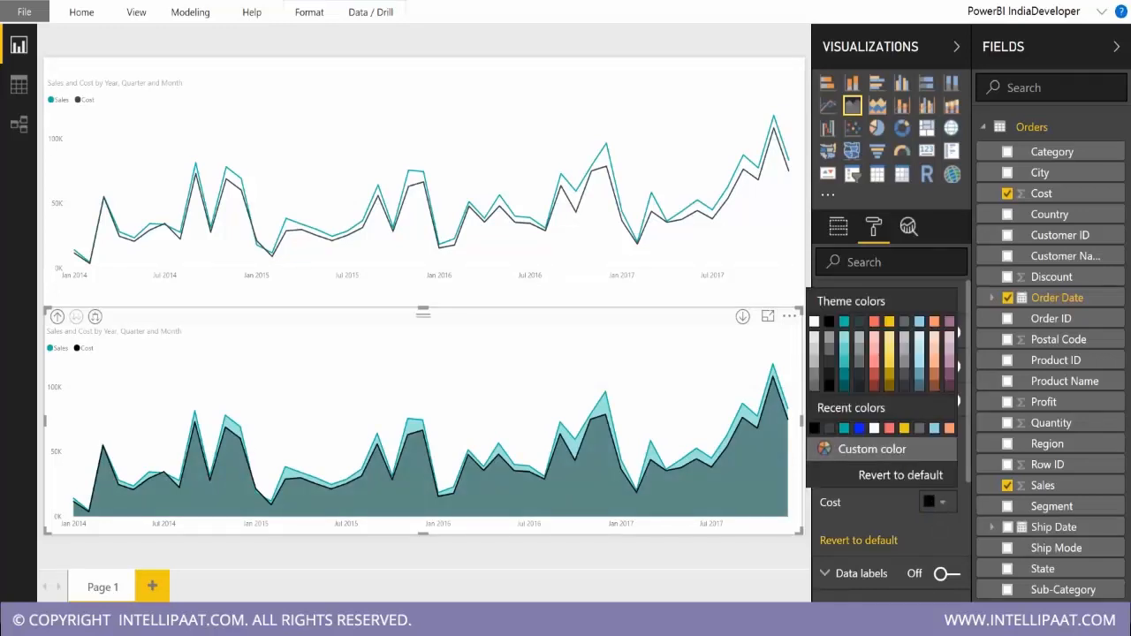
{"action": "left_click", "coordinate": [874, 322]}
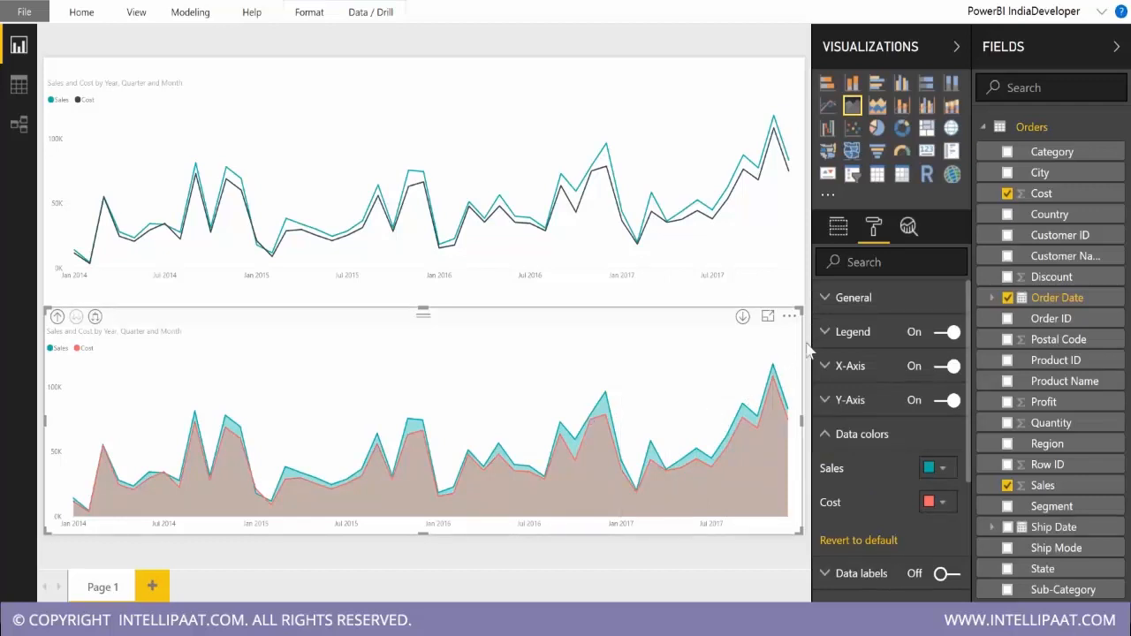
Examine the area chart of Sales and Cost in focus mode and return to the report.
{"action": "left_click", "coordinate": [768, 315]}
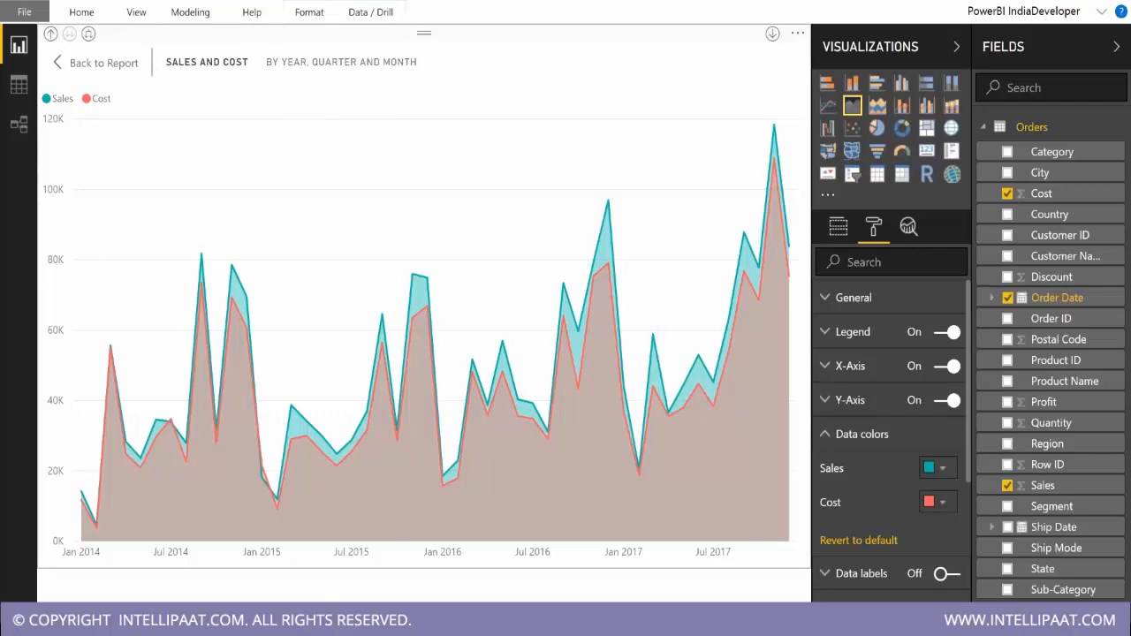
{"action": "left_click", "coordinate": [99, 63]}
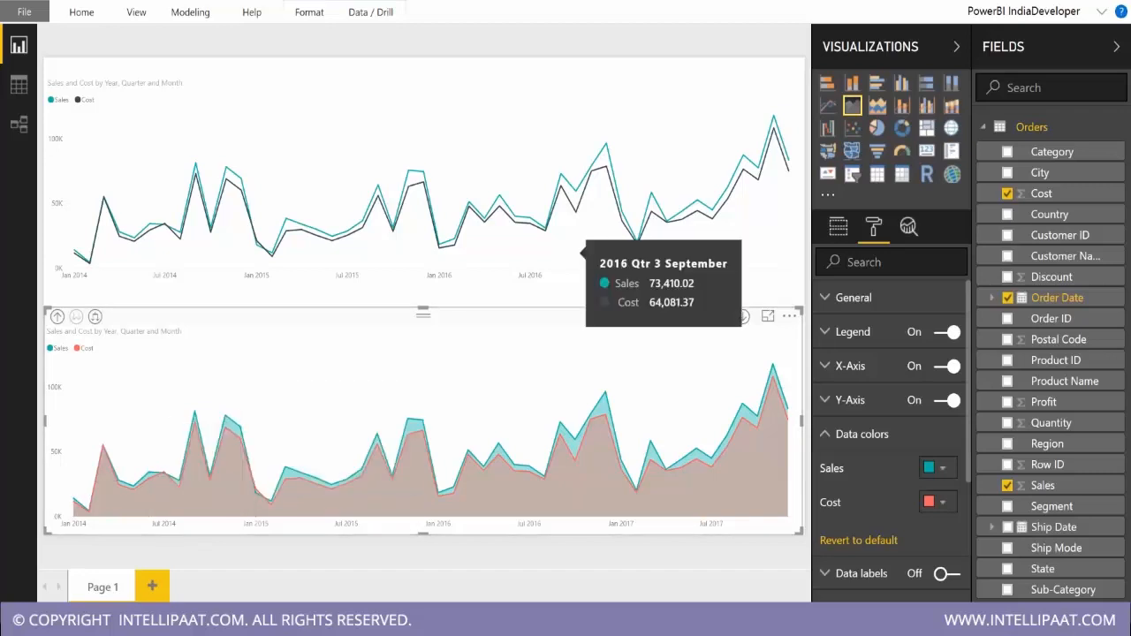
{"action": "left_click", "coordinate": [768, 315]}
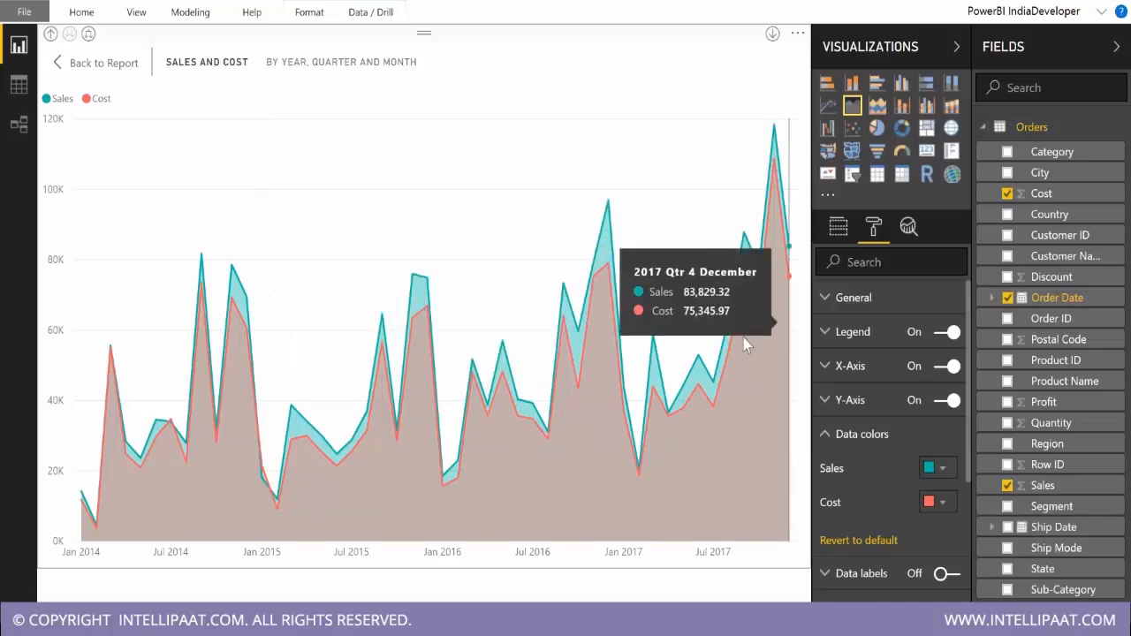
{"action": "left_click", "coordinate": [91, 63]}
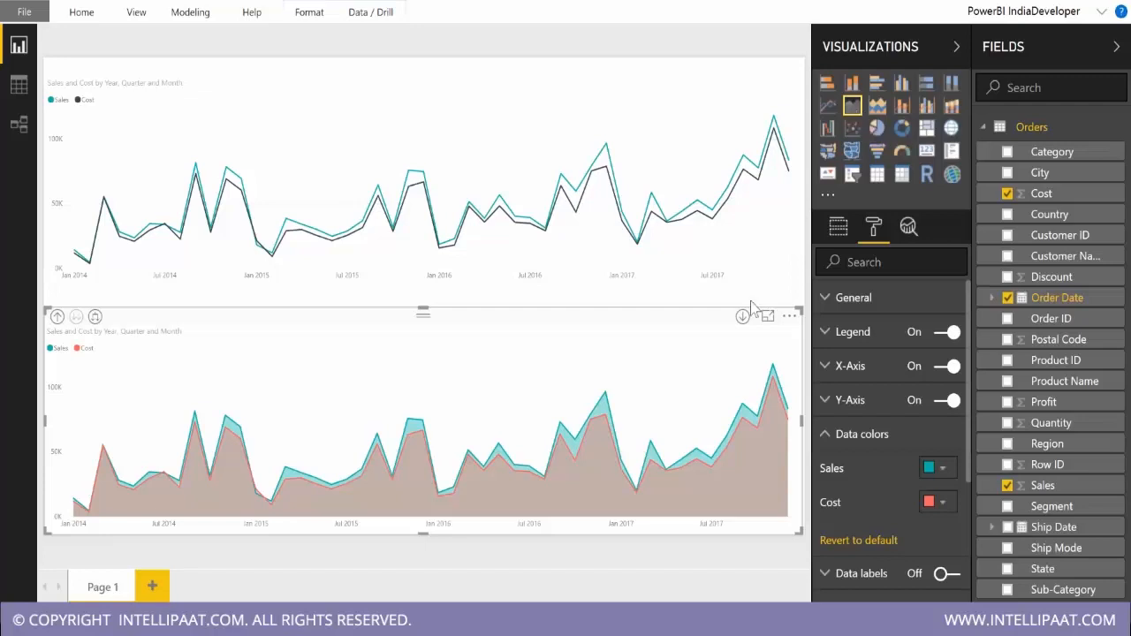
Compare the area and stacked area versions of the Sales and Cost chart in focus mode, ending with the stacked area chart.
{"action": "left_click", "coordinate": [768, 315]}
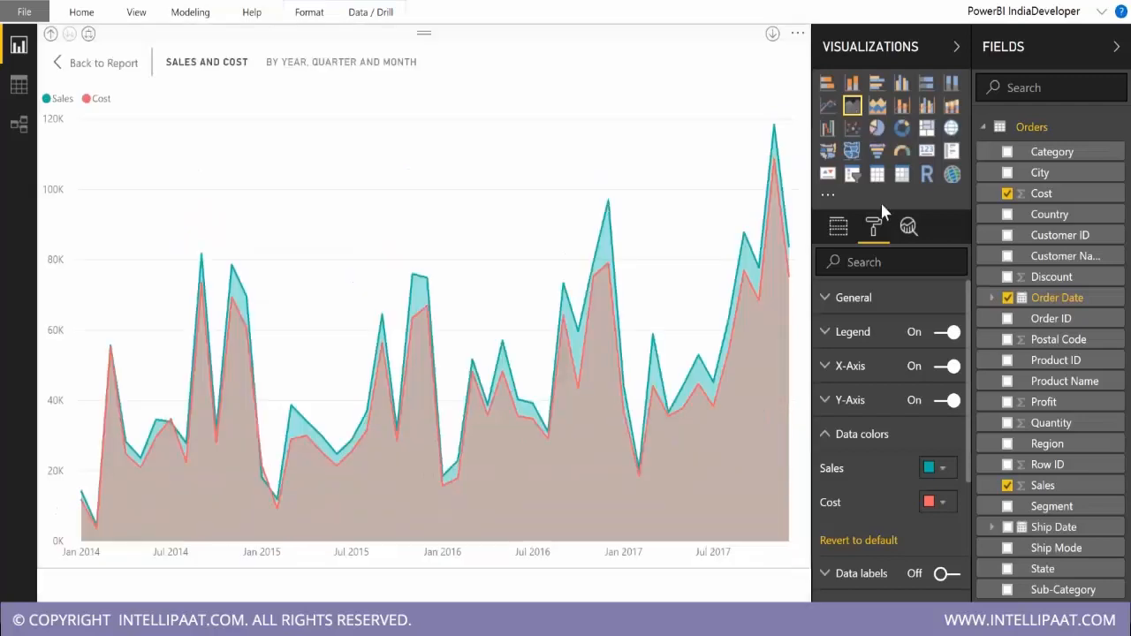
{"action": "left_click", "coordinate": [882, 112]}
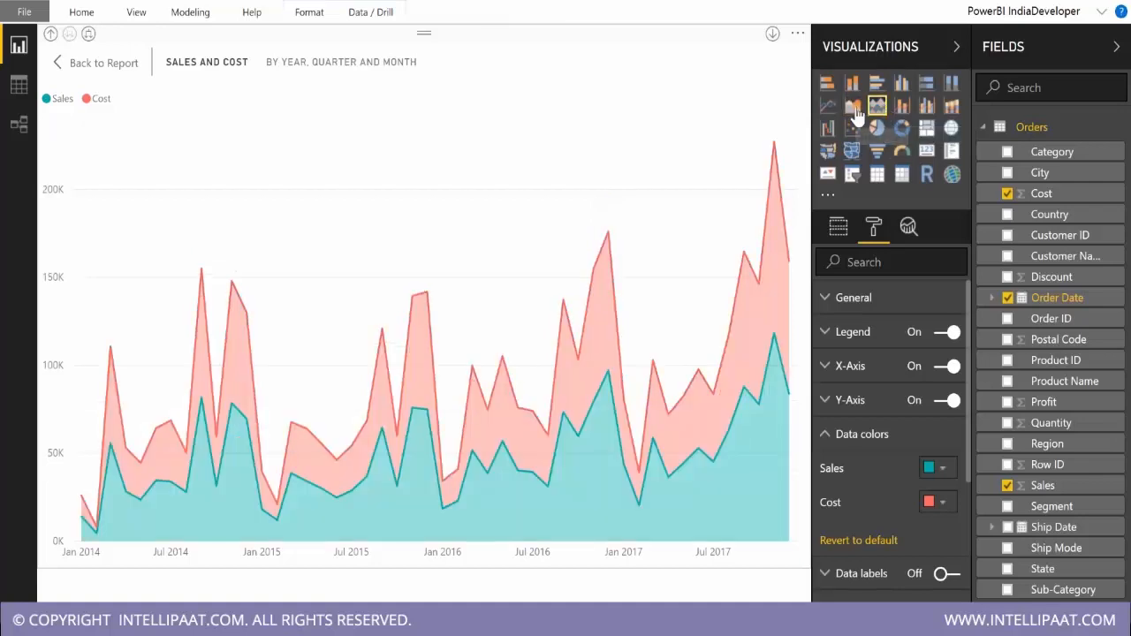
{"action": "left_click", "coordinate": [854, 106]}
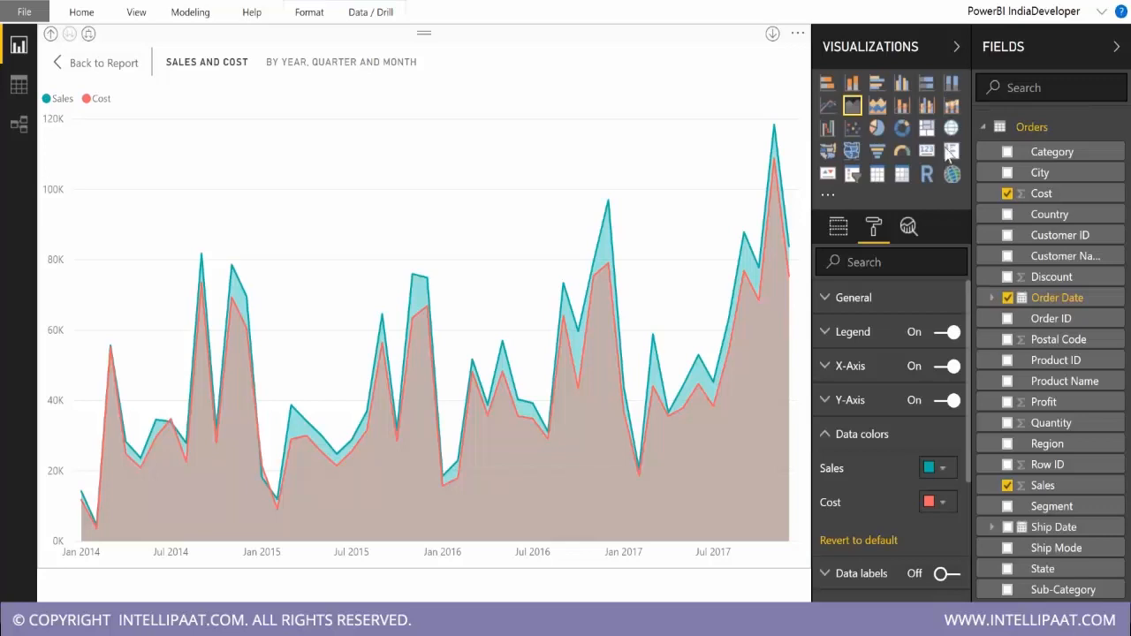
{"action": "left_click", "coordinate": [877, 110]}
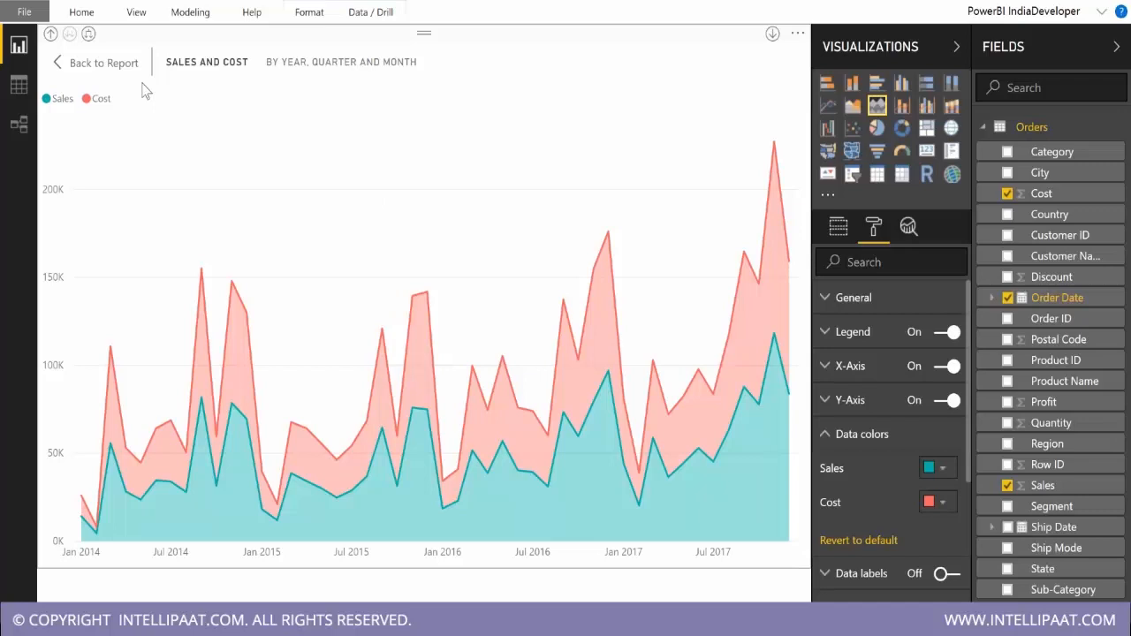
Return from focus mode to the report and convert the lower Sales and Cost chart to an area chart.
{"action": "left_click", "coordinate": [116, 66]}
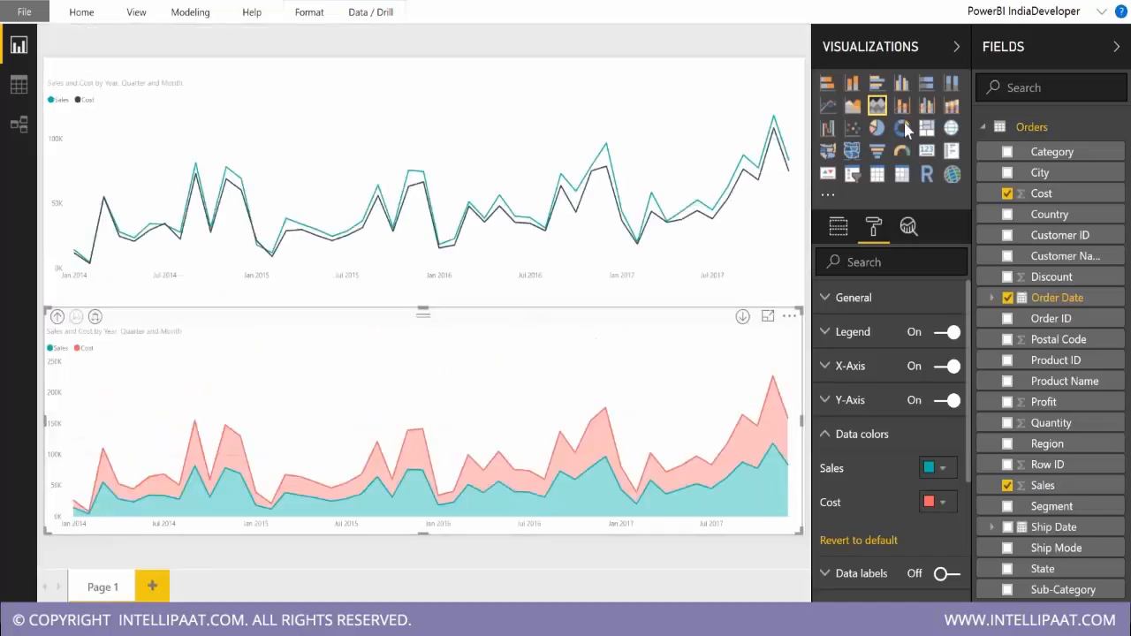
{"action": "left_click", "coordinate": [851, 105]}
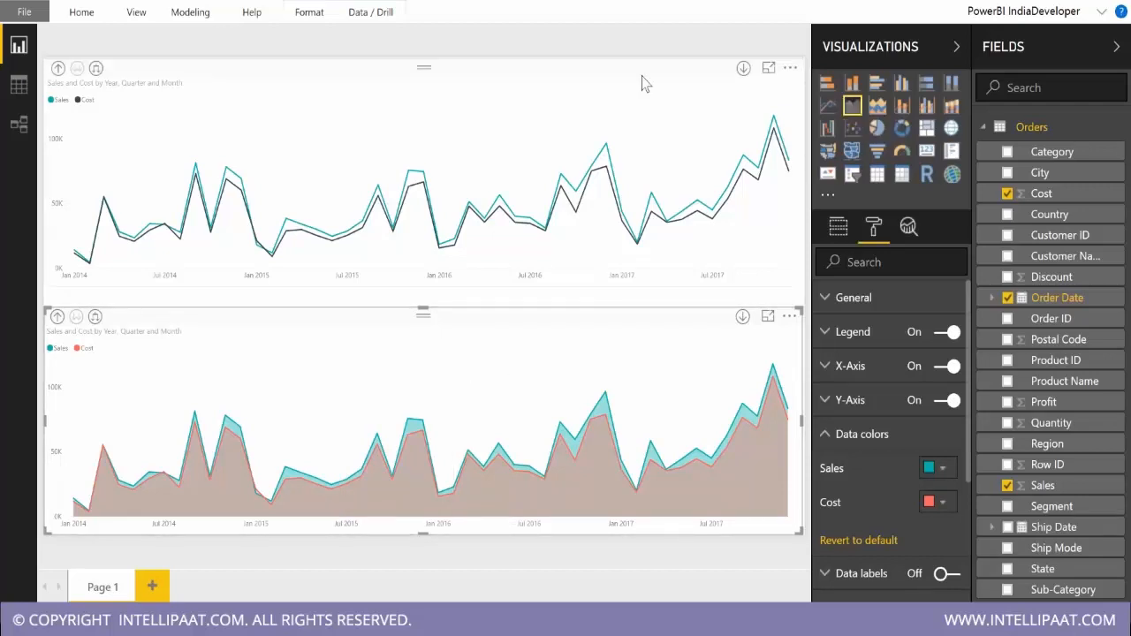
Remove Cost from the upper line chart's values and split its Sales by Segment as the legend.
{"action": "left_click", "coordinate": [453, 113]}
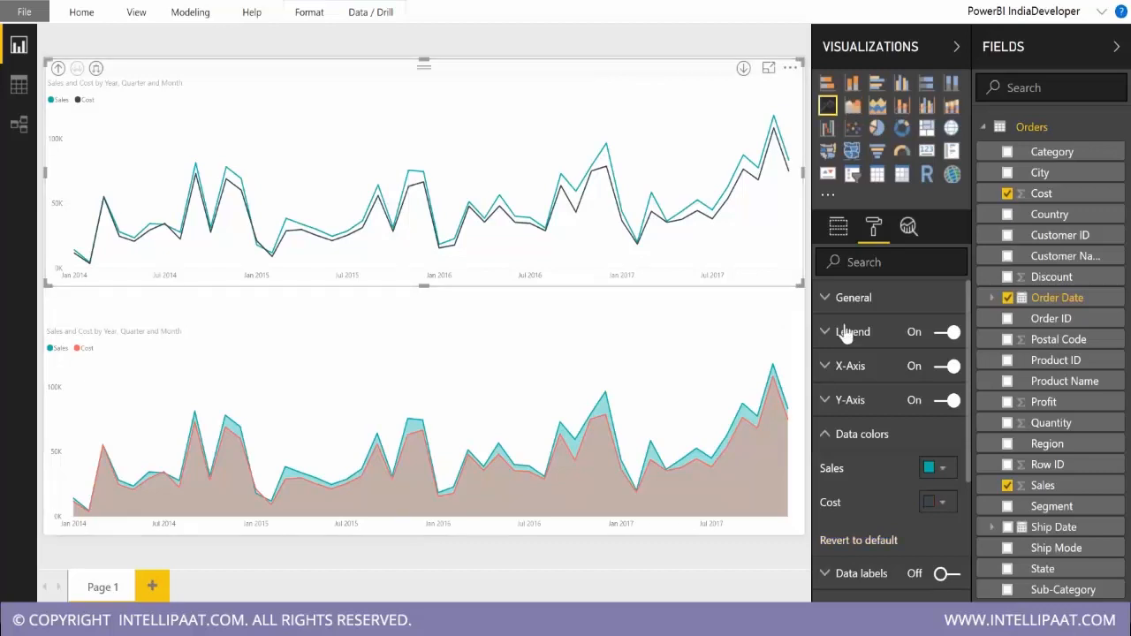
{"action": "left_click", "coordinate": [837, 228]}
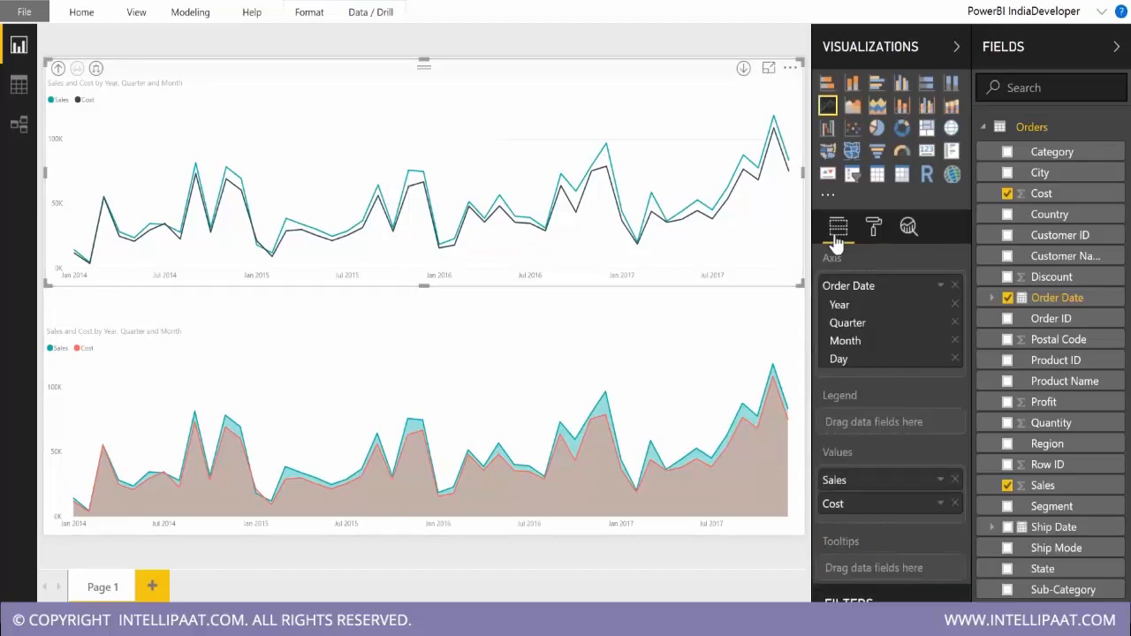
{"action": "left_click", "coordinate": [955, 503]}
{"action": "left_click_drag", "start_coordinate": [1056, 508], "coordinate": [928, 432]}
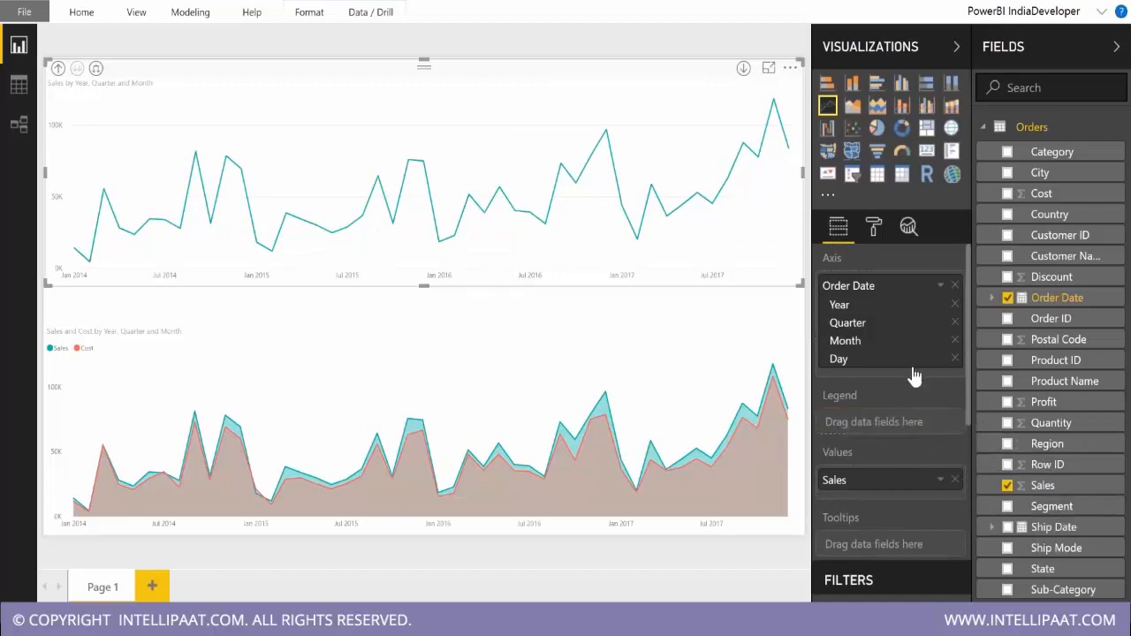
{"action": "left_click", "coordinate": [1007, 507]}
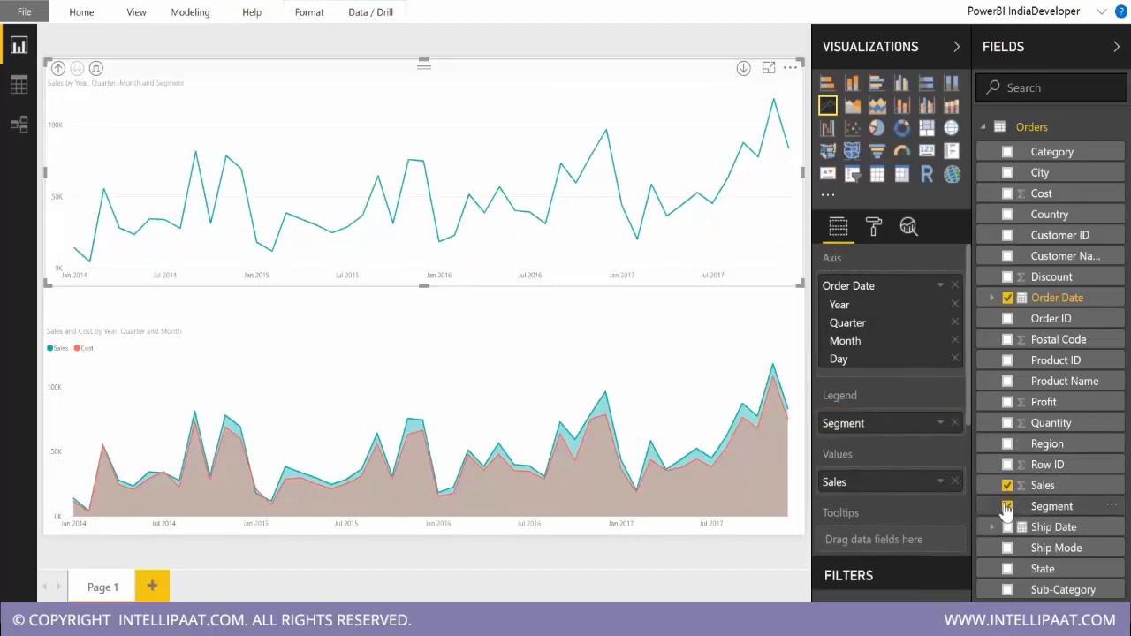
Remove Cost from the lower area chart's values and add Segment as its legend.
{"action": "left_click", "coordinate": [441, 368]}
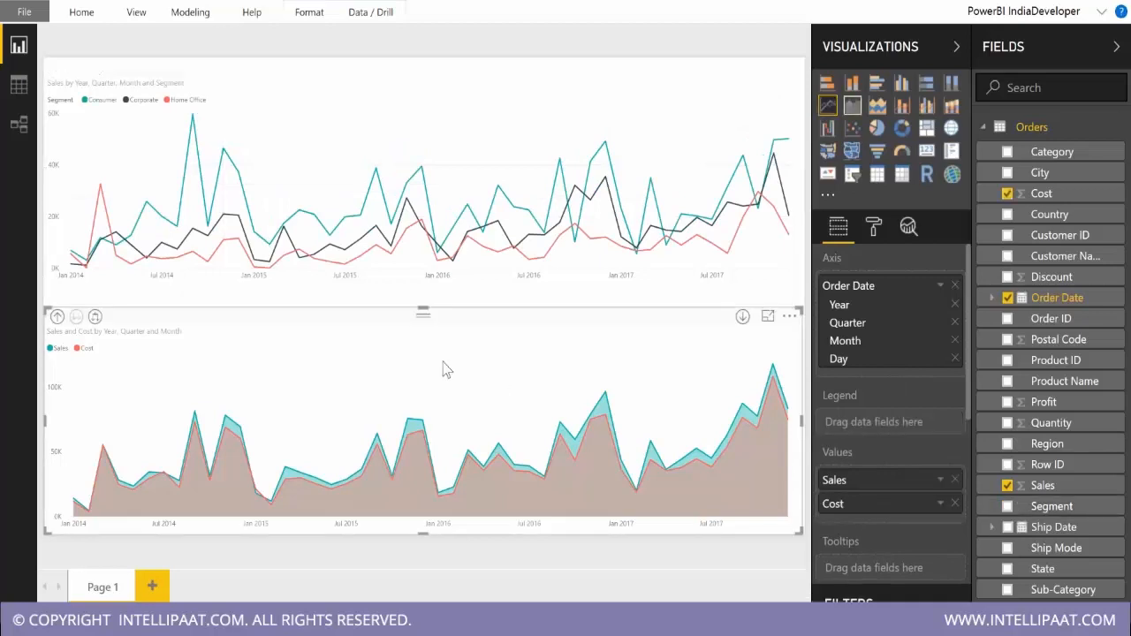
{"action": "left_click", "coordinate": [954, 504]}
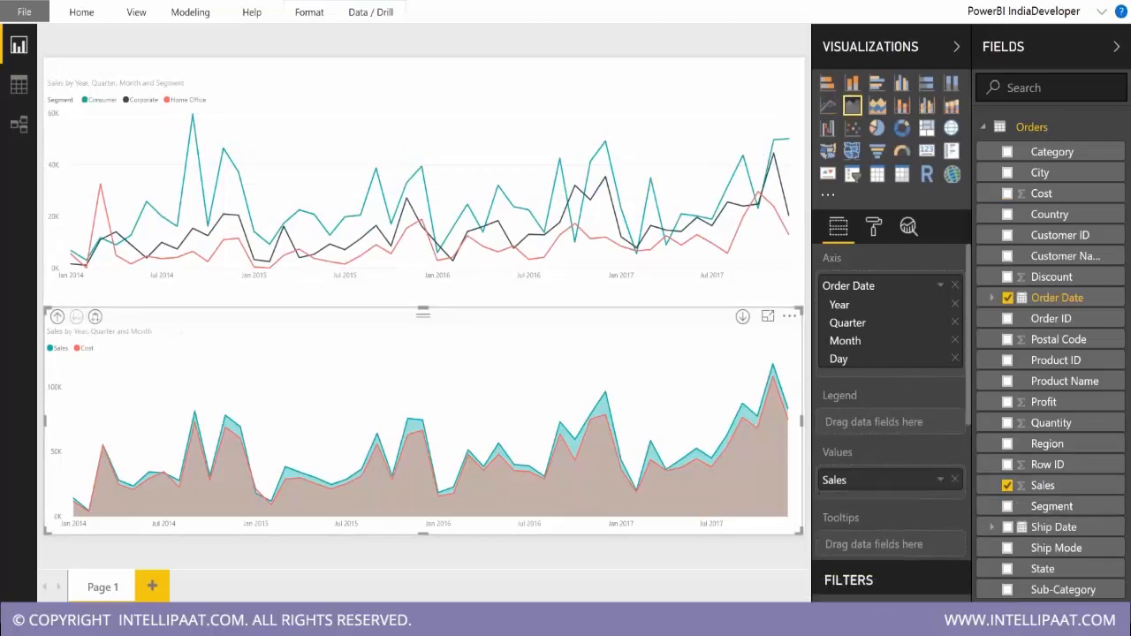
{"action": "left_click", "coordinate": [1008, 506]}
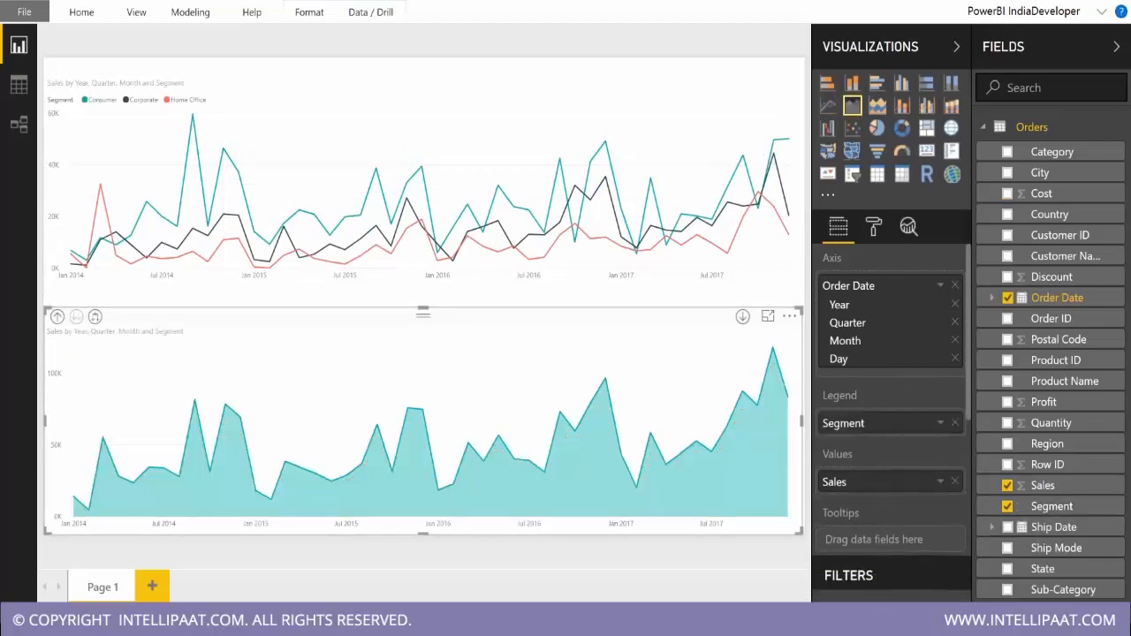
Compare the area and stacked area versions of the Sales by Segment chart, using focus mode and ending with the stacked area chart.
{"action": "left_click", "coordinate": [875, 110]}
{"action": "left_click", "coordinate": [851, 107]}
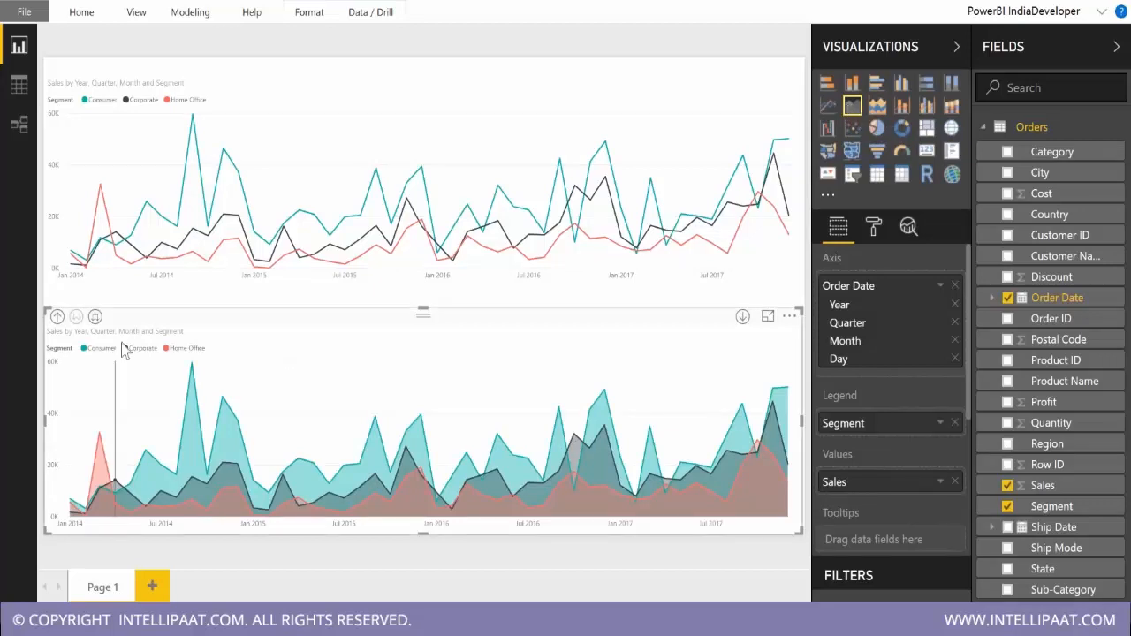
{"action": "mouse_move", "coordinate": [93, 440]}
{"action": "left_click", "coordinate": [767, 317]}
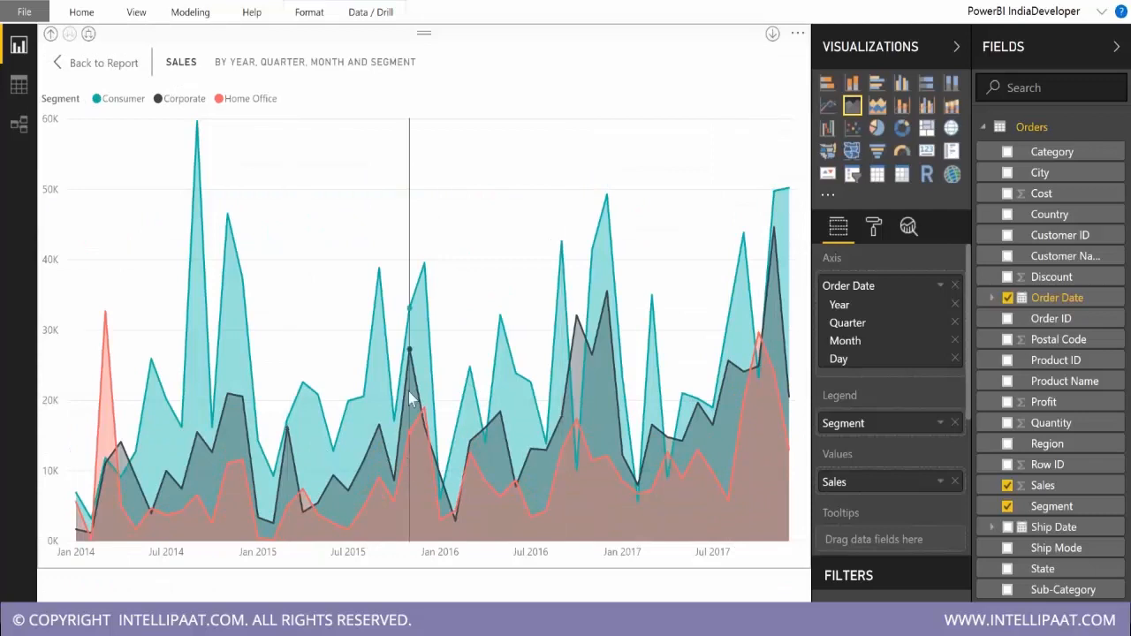
{"action": "key", "text": "Escape"}
{"action": "left_click", "coordinate": [876, 105]}
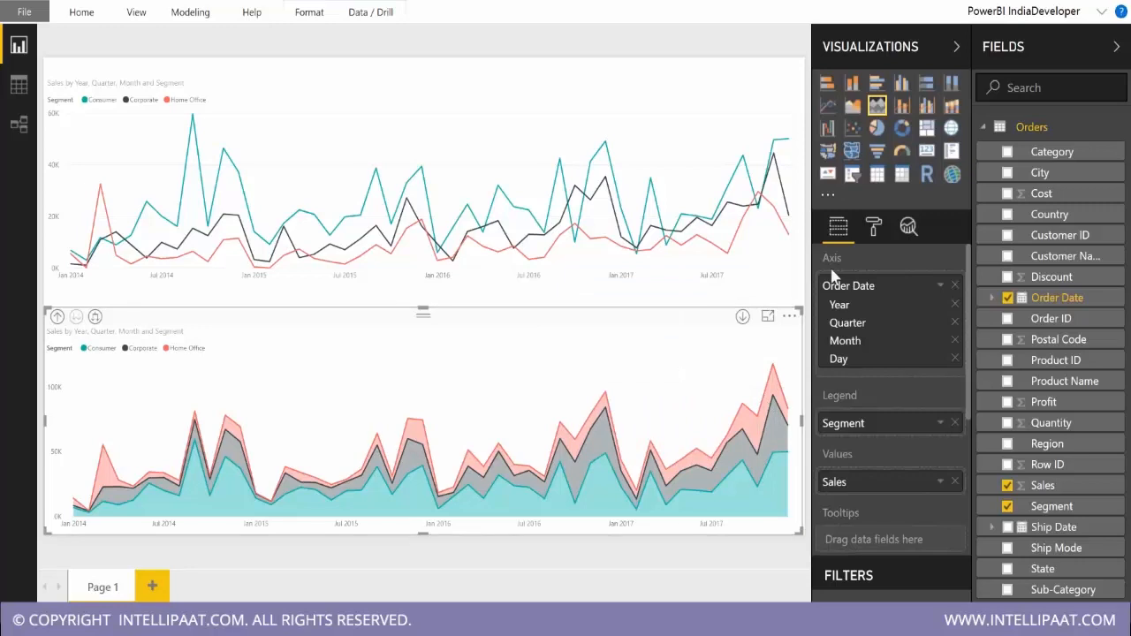
Narrow the stacked area chart to about half the page width and place a resized copy beside it.
{"action": "left_click_drag", "start_coordinate": [801, 420], "coordinate": [452, 405]}
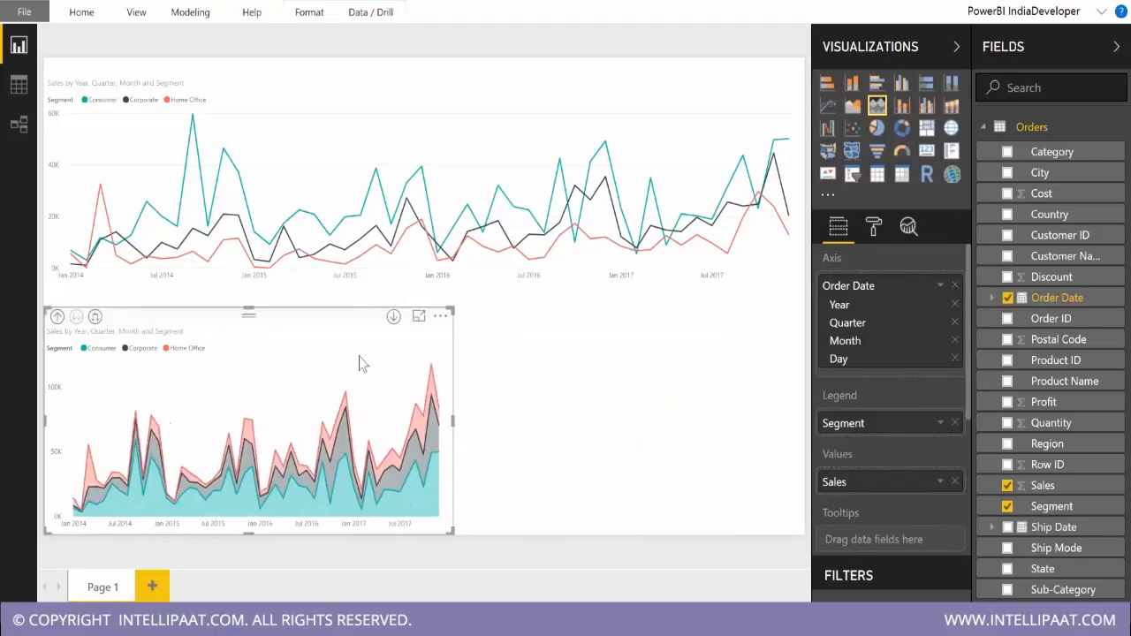
{"action": "key", "text": "ctrl+v"}
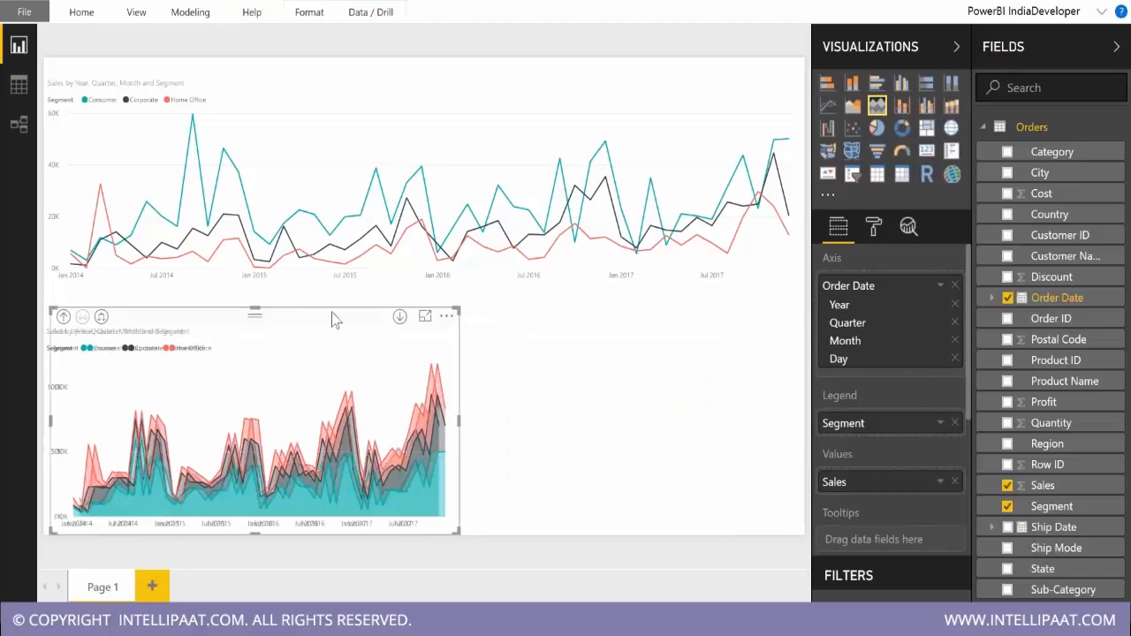
{"action": "left_click_drag", "start_coordinate": [334, 320], "coordinate": [726, 316]}
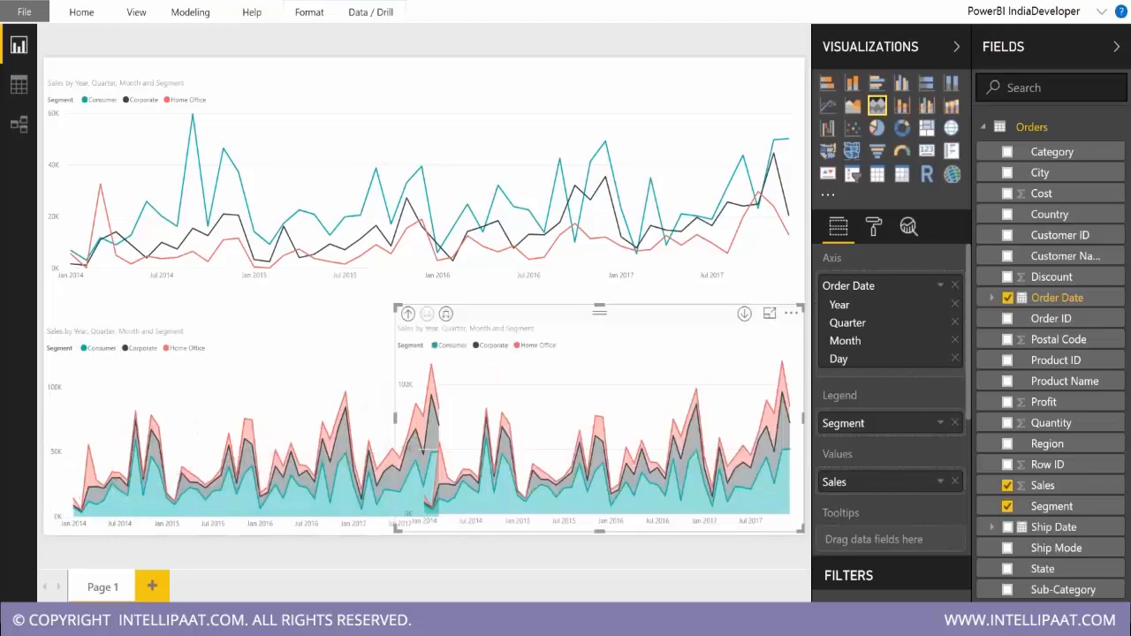
{"action": "left_click_drag", "start_coordinate": [395, 417], "coordinate": [445, 422]}
{"action": "left_click", "coordinate": [504, 298]}
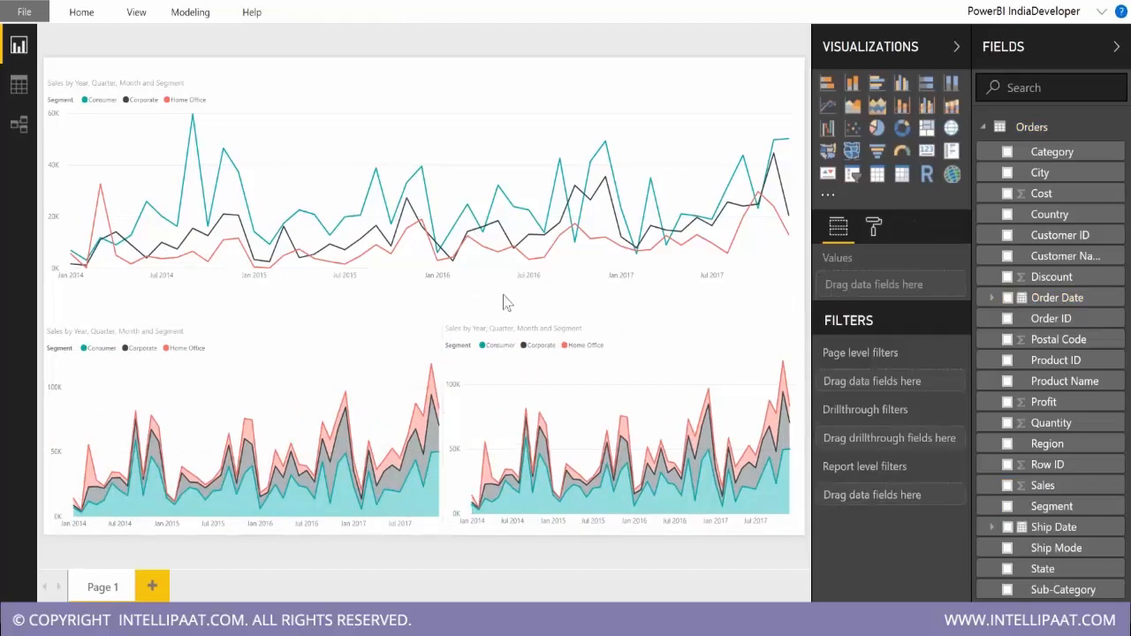
Convert the copied stacked area chart to a stacked column chart, deleting any empty visual added by mistake.
{"action": "left_click", "coordinate": [851, 83]}
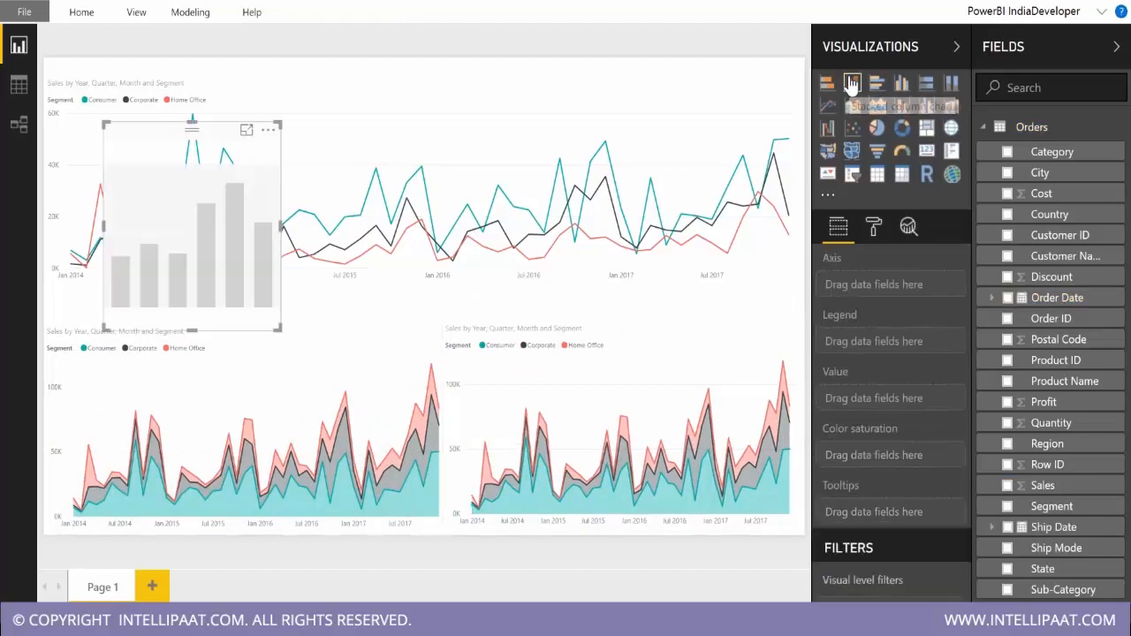
{"action": "key", "text": "Delete"}
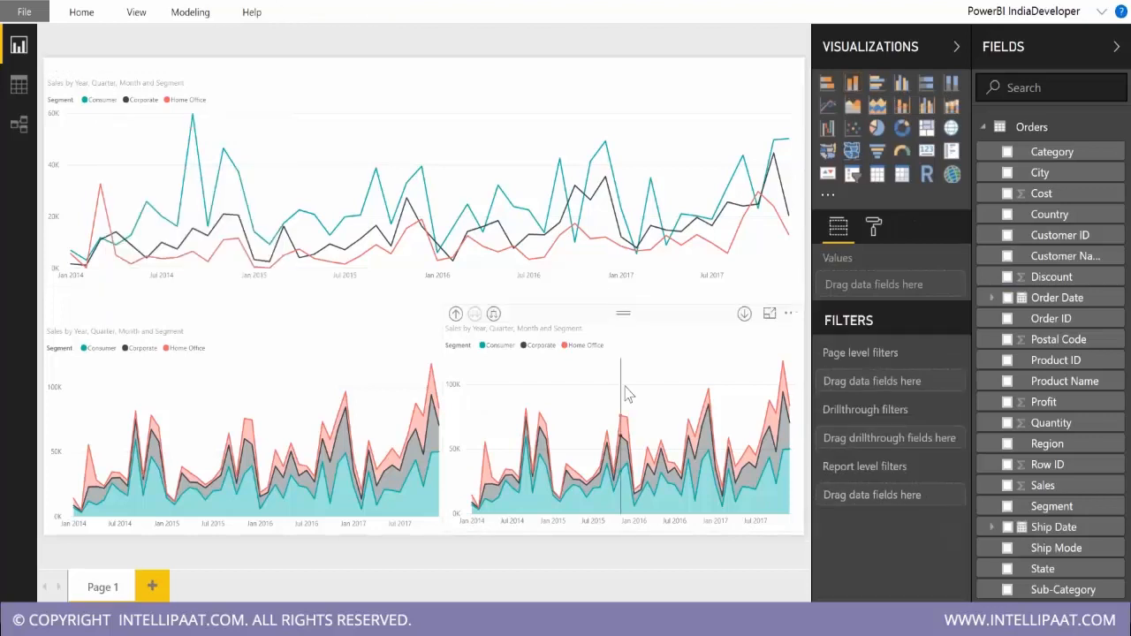
{"action": "left_click", "coordinate": [625, 394]}
{"action": "left_click", "coordinate": [856, 84]}
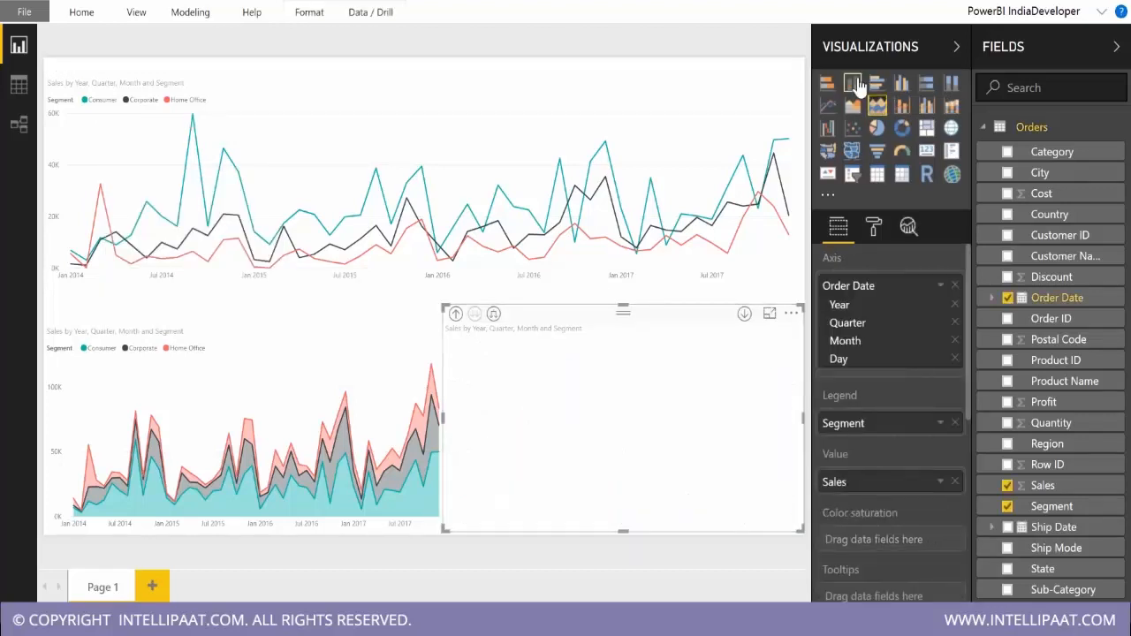
Sort the stacked column chart by Year Quarter Month in ascending order.
{"action": "mouse_move", "coordinate": [530, 451]}
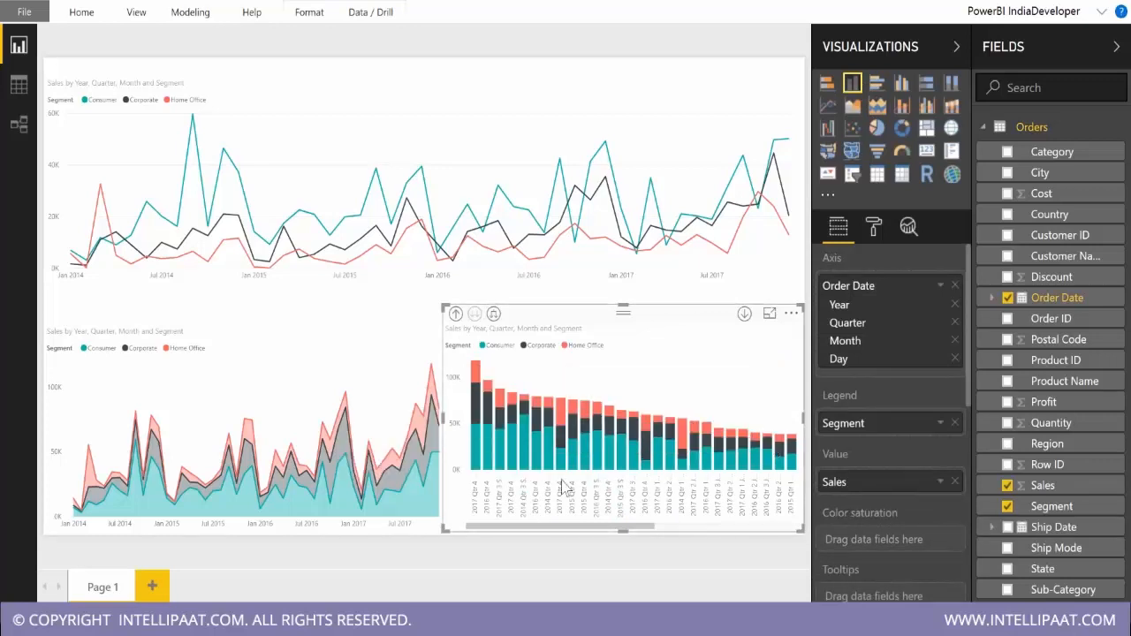
{"action": "left_click", "coordinate": [790, 313]}
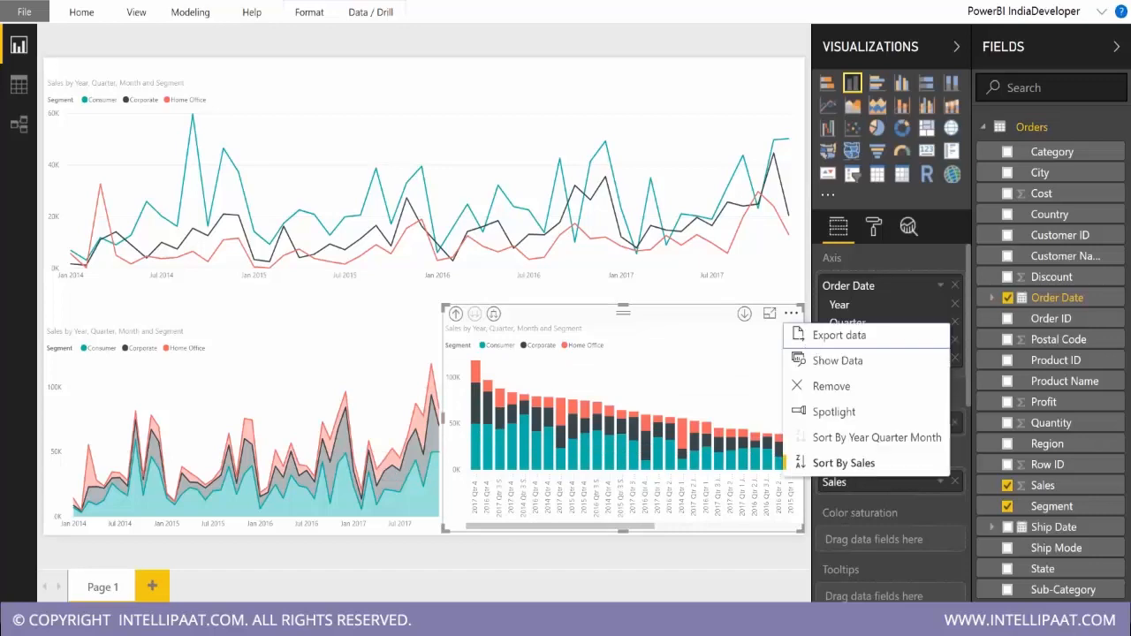
{"action": "left_click", "coordinate": [853, 437]}
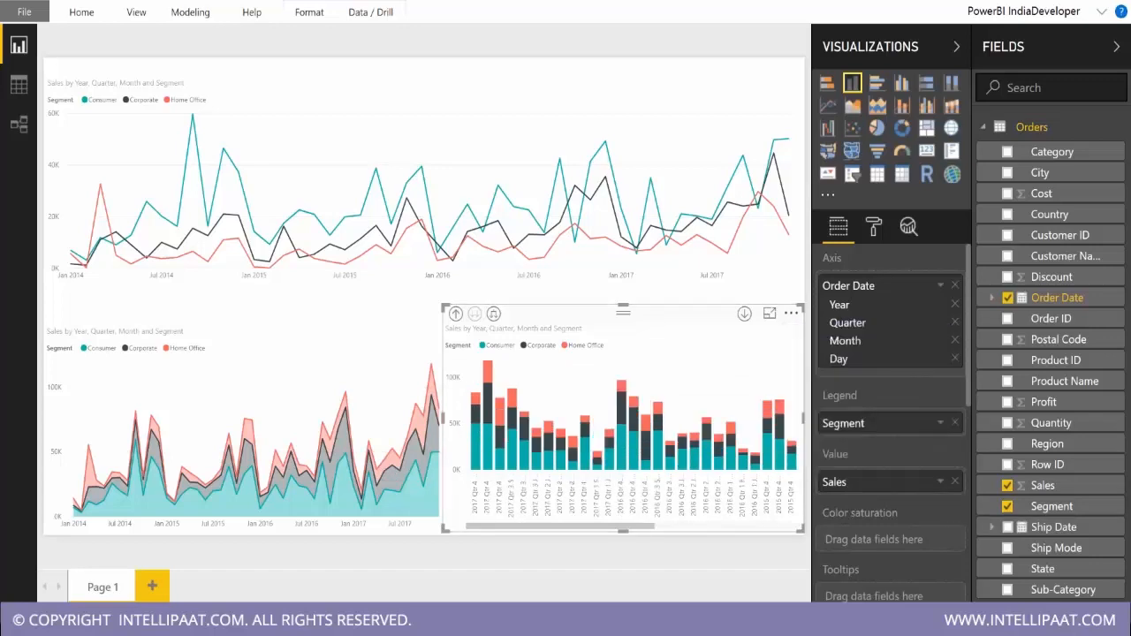
{"action": "left_click", "coordinate": [790, 314]}
{"action": "left_click", "coordinate": [855, 438]}
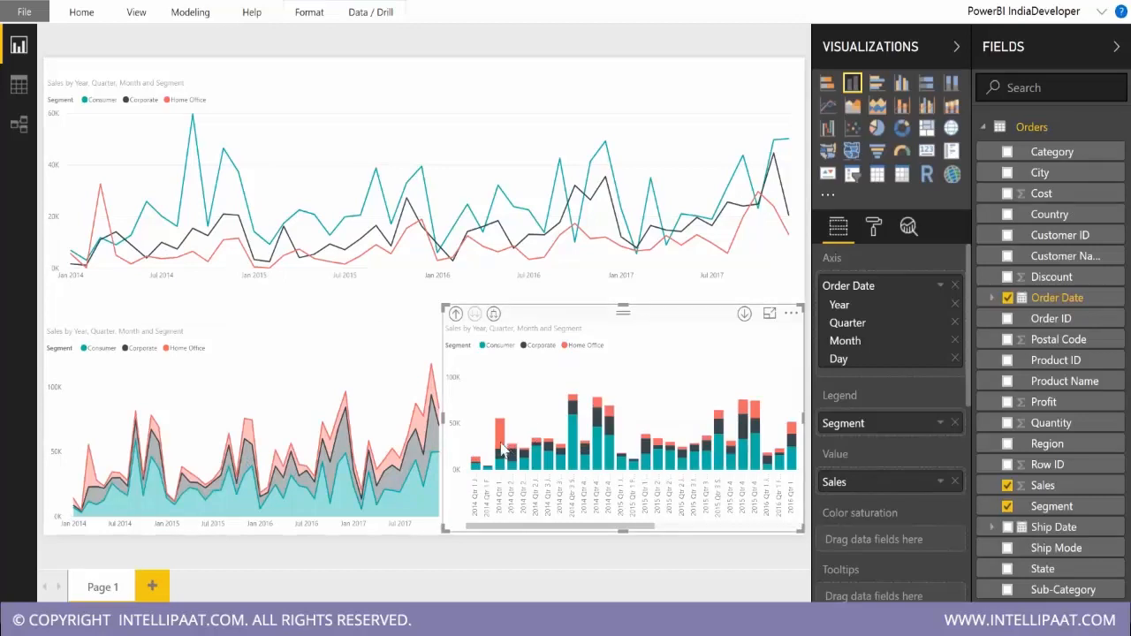
Compare monthly segment sales between the stacked column chart and the stacked area chart using their data point tooltips.
{"action": "mouse_move", "coordinate": [505, 429]}
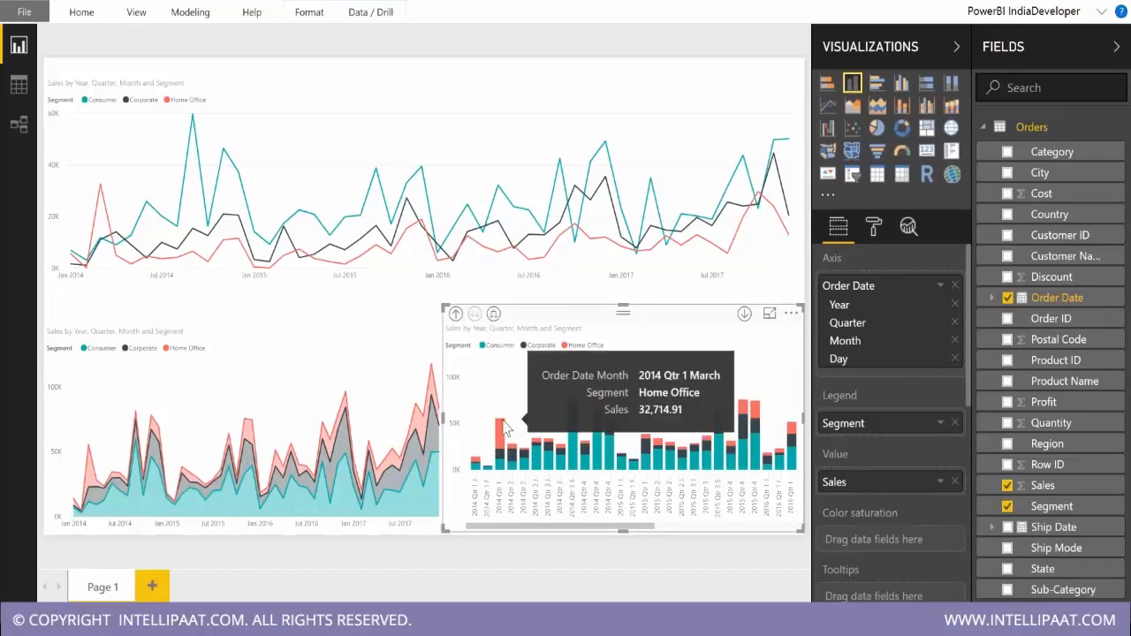
{"action": "mouse_move", "coordinate": [93, 456]}
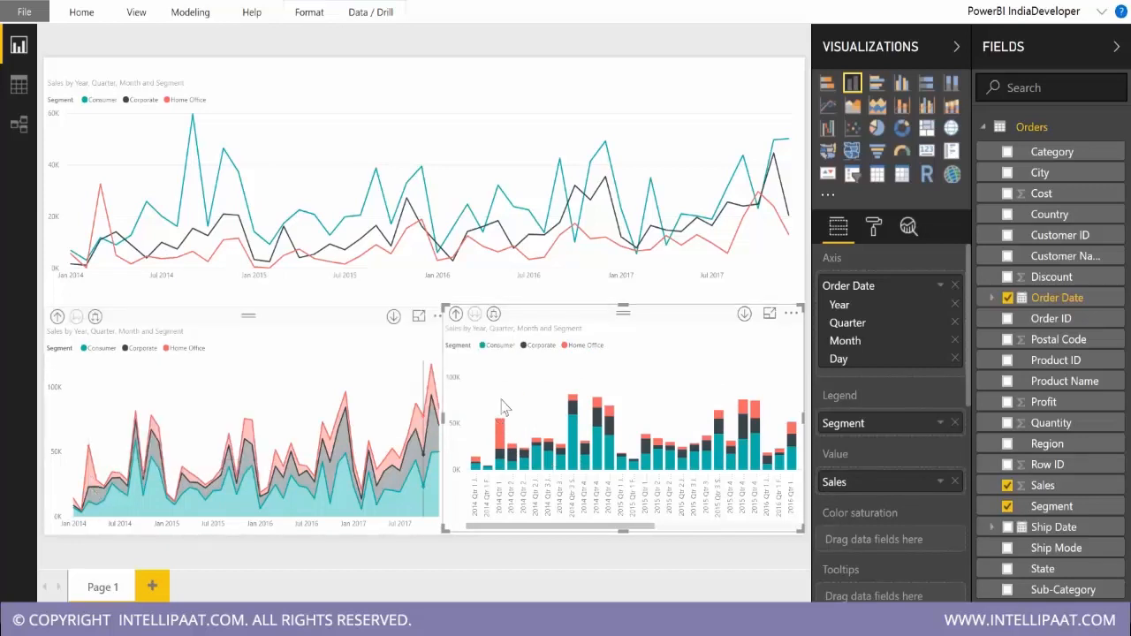
{"action": "mouse_move", "coordinate": [609, 446]}
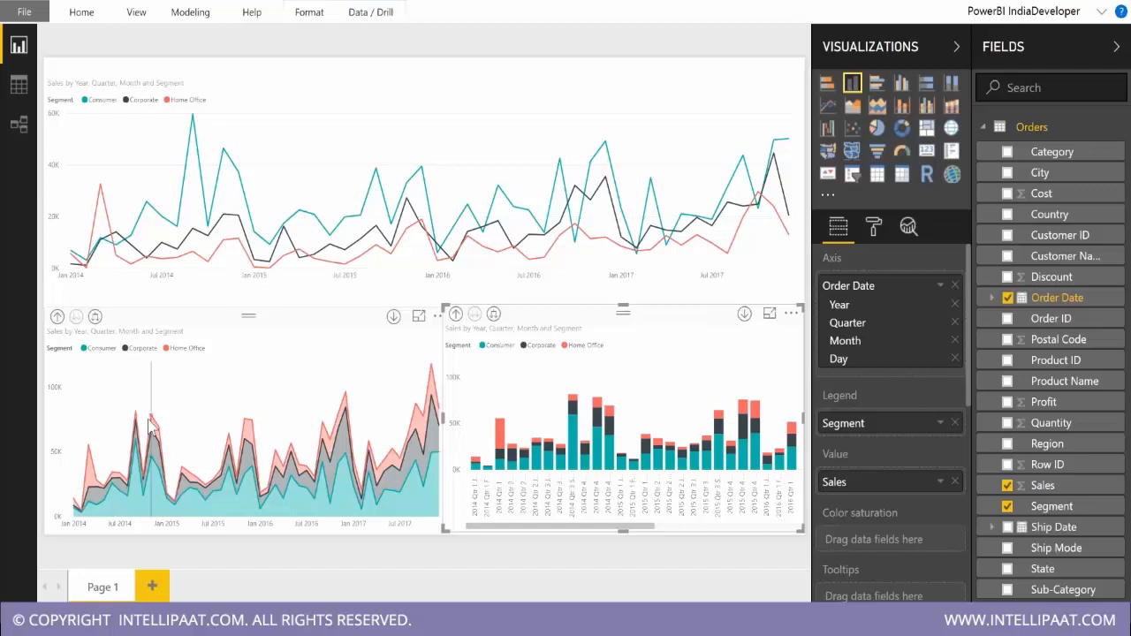
{"action": "mouse_move", "coordinate": [154, 427]}
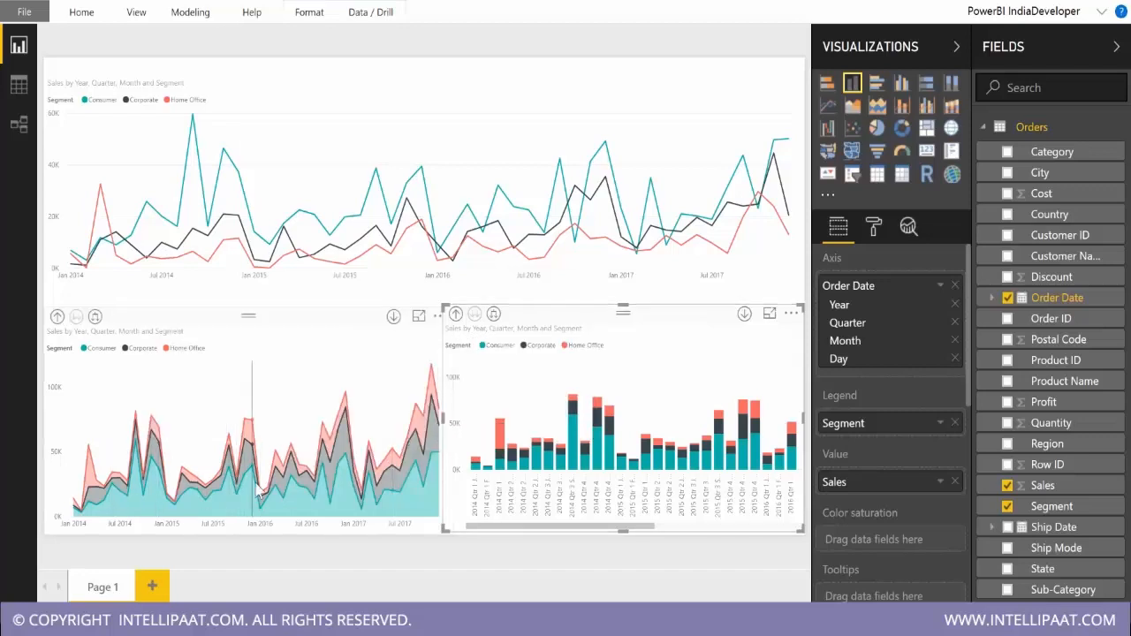
{"action": "mouse_move", "coordinate": [239, 465]}
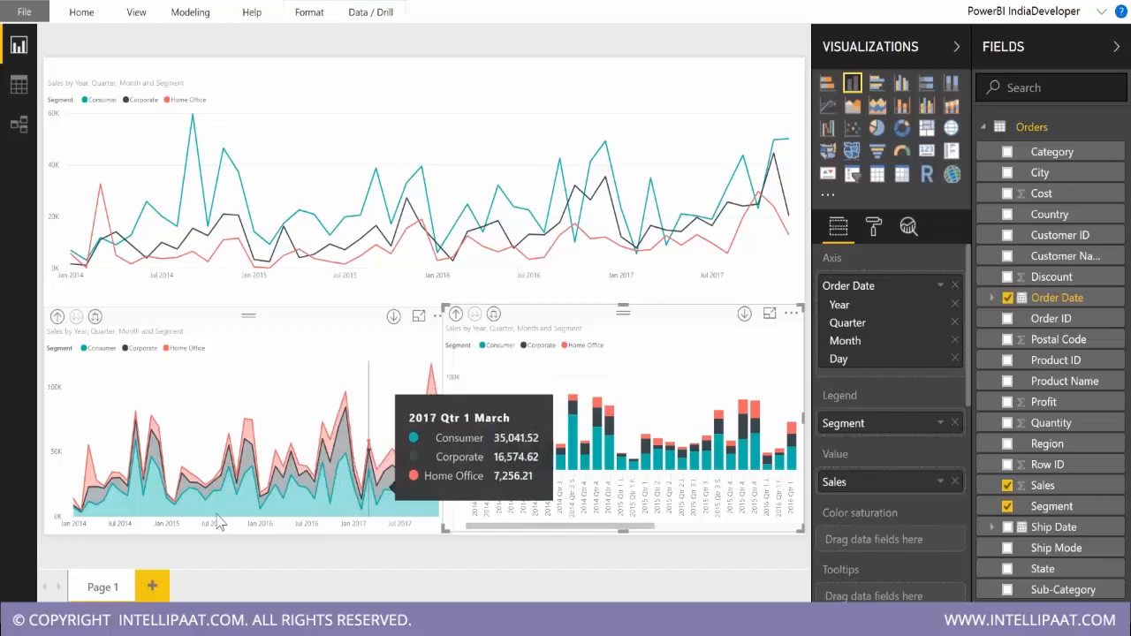
Try the area and line chart types on the copied chart, and remove that copy from the page.
{"action": "left_click", "coordinate": [852, 105]}
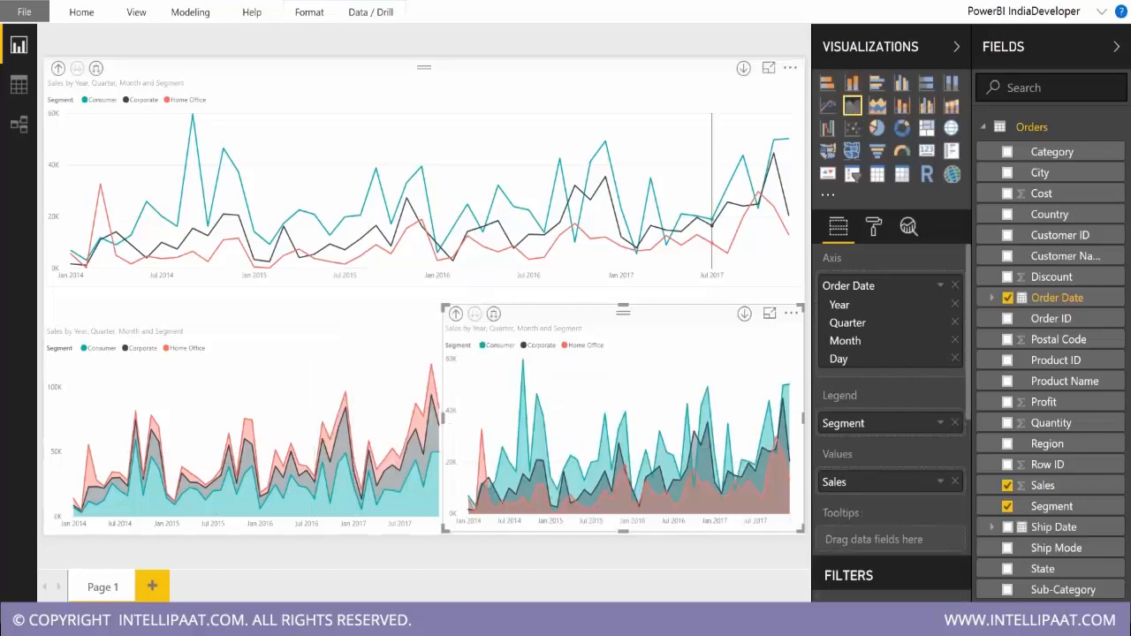
{"action": "left_click", "coordinate": [829, 106]}
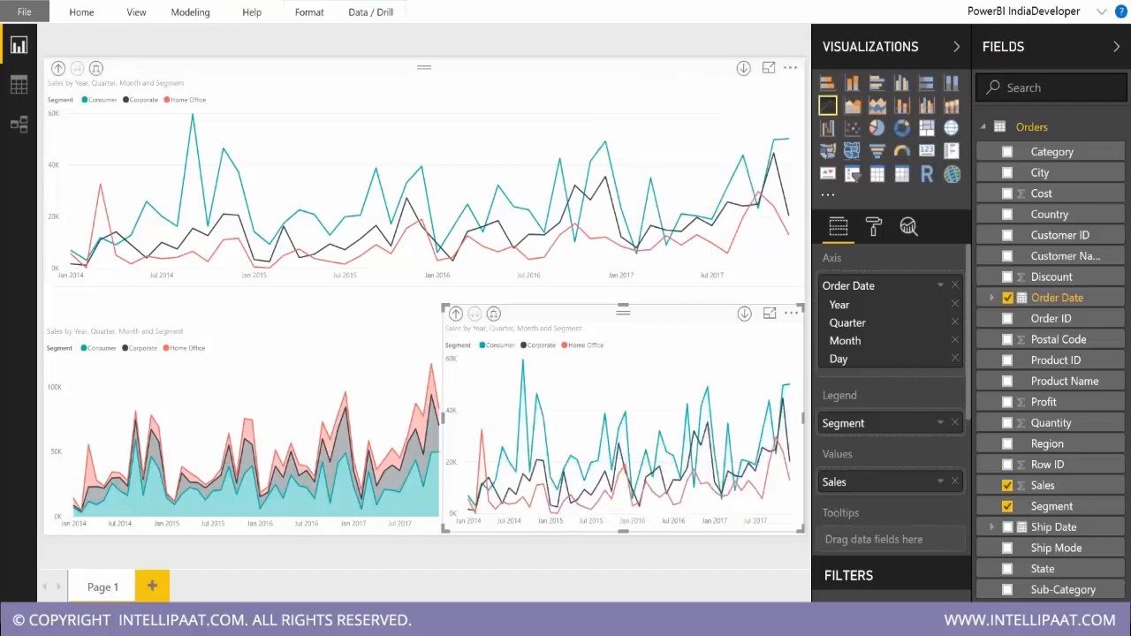
{"action": "left_click", "coordinate": [791, 313]}
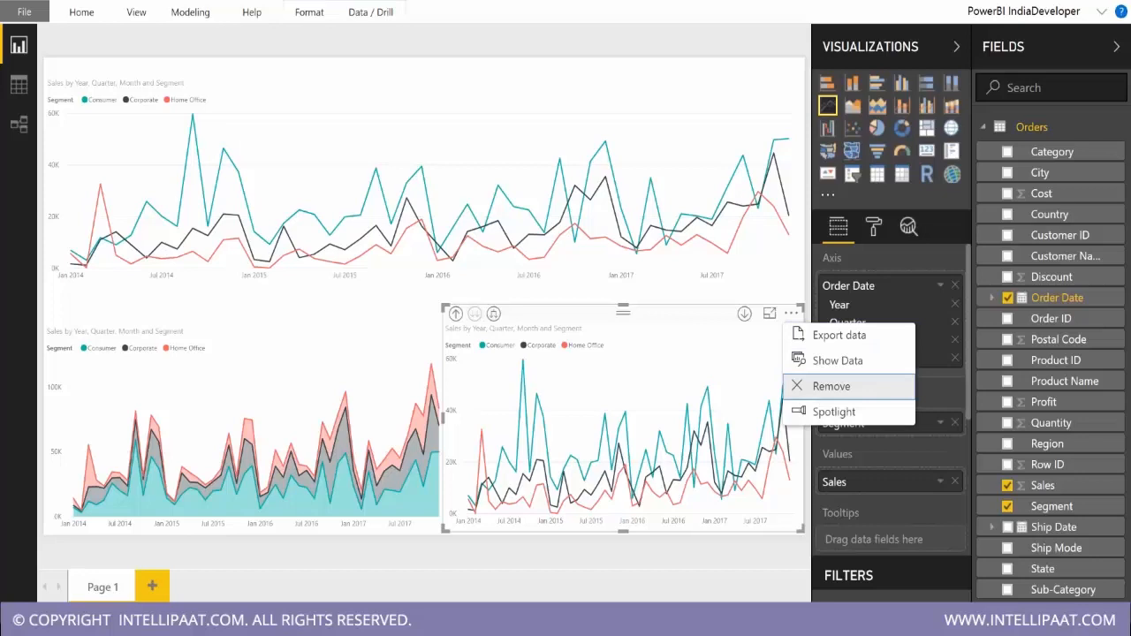
{"action": "left_click", "coordinate": [822, 387]}
Try the remaining lower chart as a line and stacked column chart, and remove it from the page.
{"action": "left_click", "coordinate": [873, 226]}
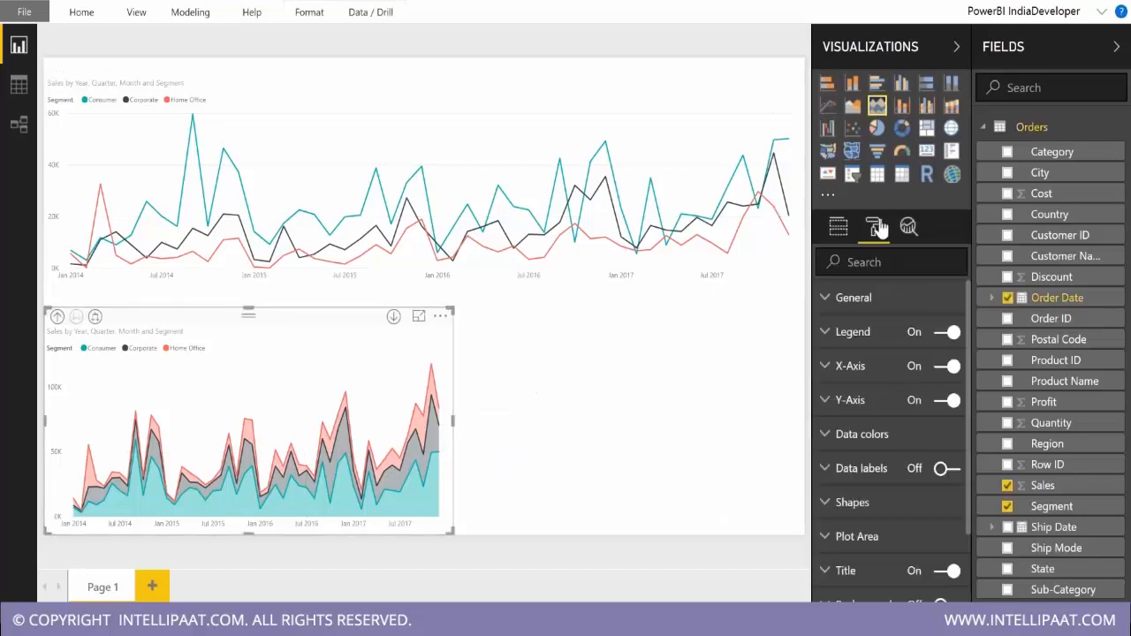
{"action": "scroll", "coordinate": [894, 398], "scroll_direction": "down", "scroll_amount": 2}
{"action": "scroll", "coordinate": [901, 398], "scroll_direction": "up", "scroll_amount": 2}
{"action": "left_click", "coordinate": [902, 105]}
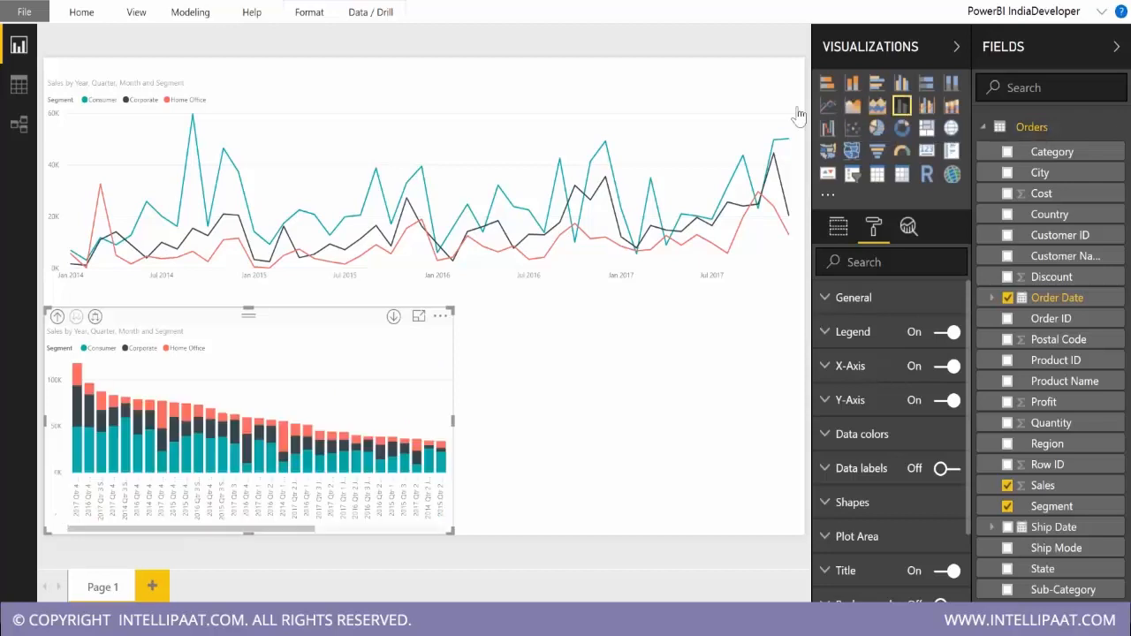
{"action": "left_click", "coordinate": [440, 316]}
{"action": "left_click", "coordinate": [494, 389]}
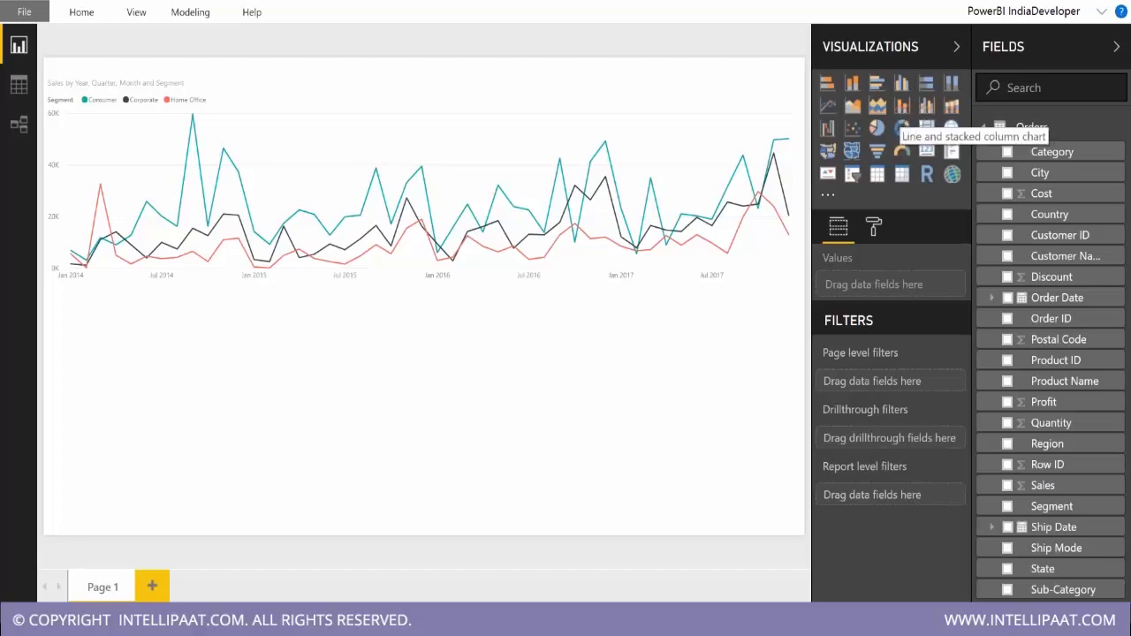
Add an empty line and clustered column chart and remove the existing line chart from the page.
{"action": "left_click", "coordinate": [928, 107]}
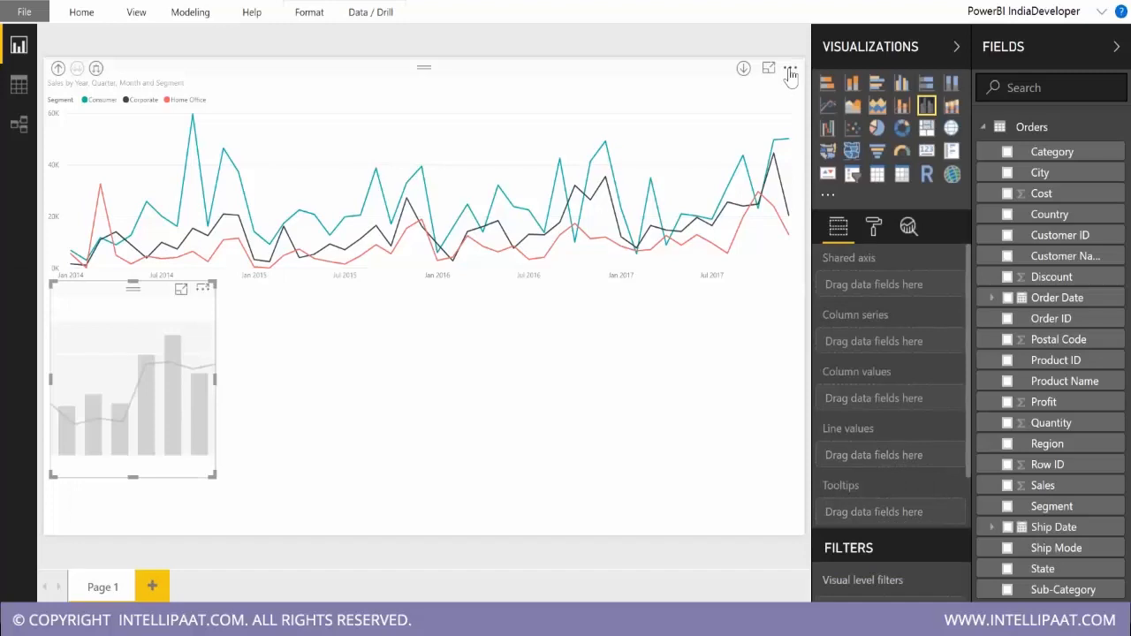
{"action": "left_click", "coordinate": [790, 68]}
{"action": "left_click", "coordinate": [819, 141]}
Move the empty combo chart to the top of the page, widen it across most of the page and shorten its height.
{"action": "left_click", "coordinate": [134, 287]}
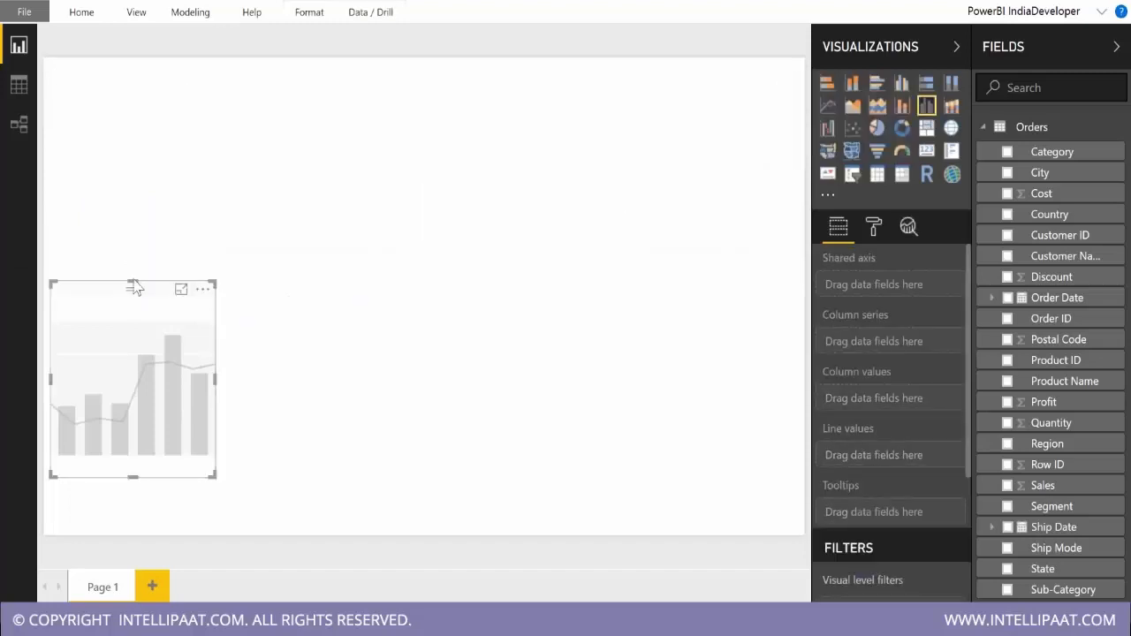
{"action": "left_click_drag", "start_coordinate": [134, 284], "coordinate": [109, 56]}
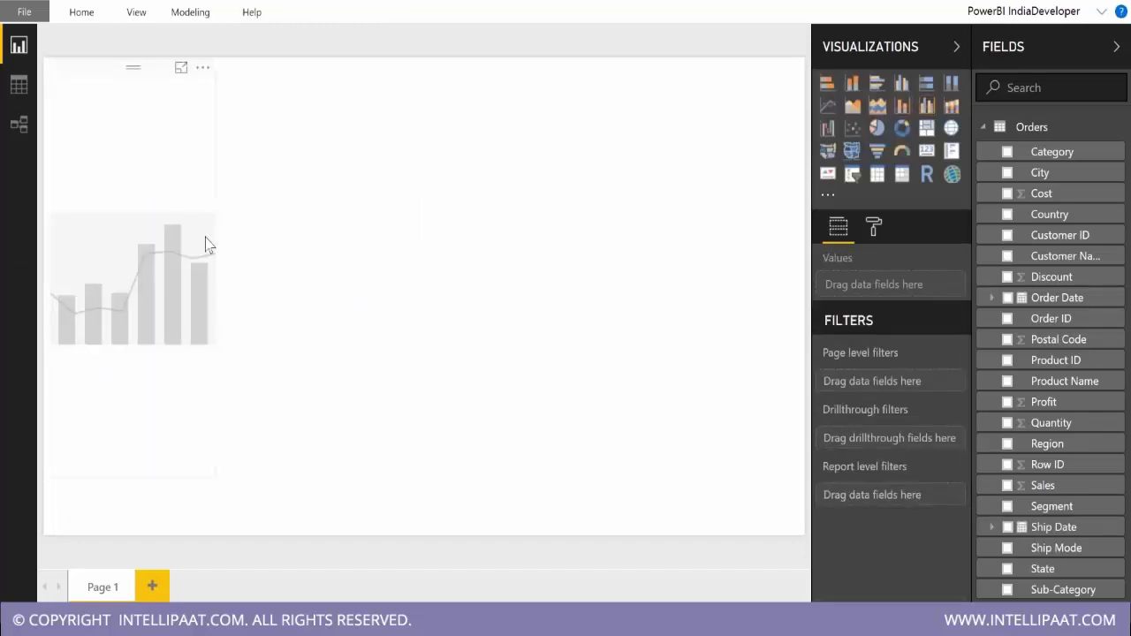
{"action": "left_click", "coordinate": [210, 277]}
{"action": "left_click_drag", "start_coordinate": [210, 276], "coordinate": [675, 265]}
{"action": "left_click_drag", "start_coordinate": [363, 476], "coordinate": [363, 324]}
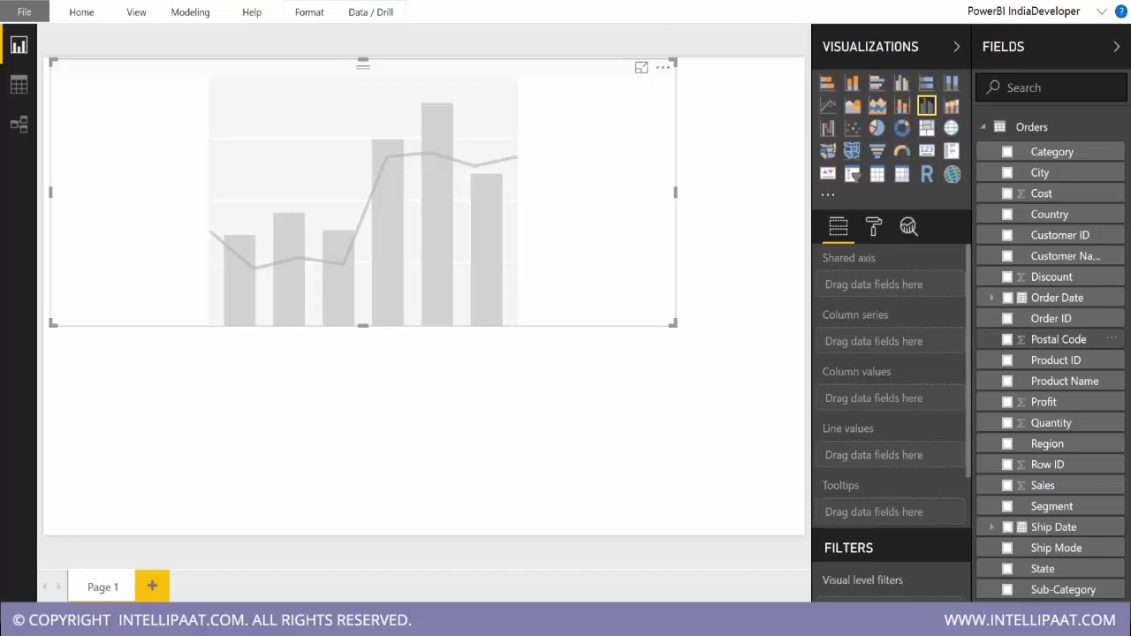
Put Order Date on the combo chart's shared axis and Sales in its column values.
{"action": "left_click_drag", "start_coordinate": [1063, 306], "coordinate": [861, 288]}
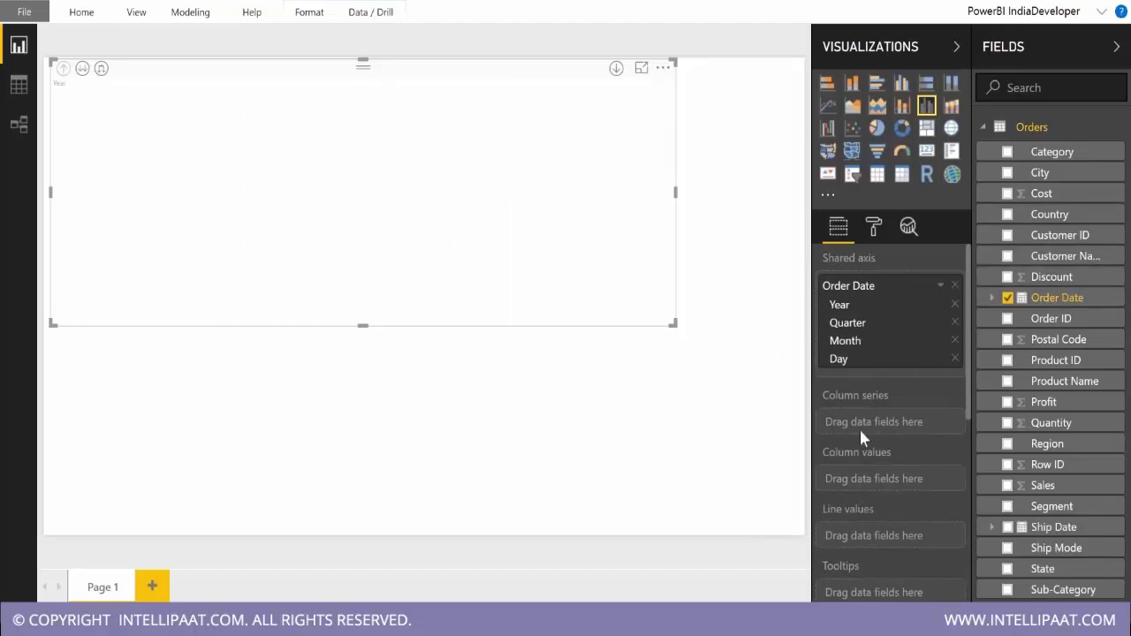
{"action": "scroll", "coordinate": [859, 427], "scroll_direction": "down", "scroll_amount": 2}
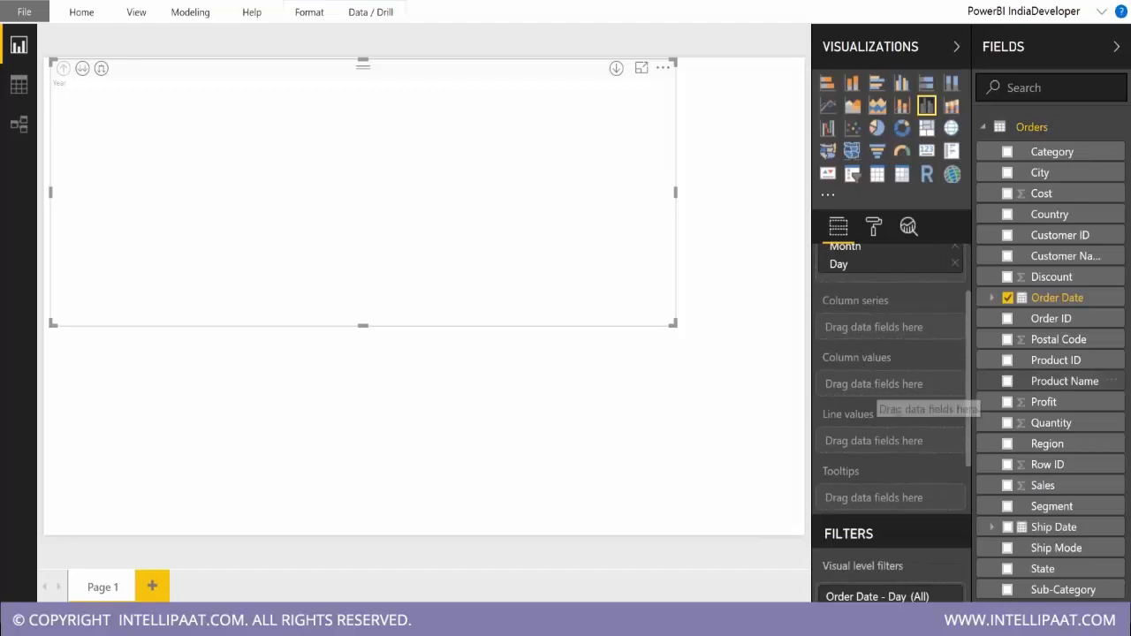
{"action": "left_click_drag", "start_coordinate": [1059, 494], "coordinate": [861, 389]}
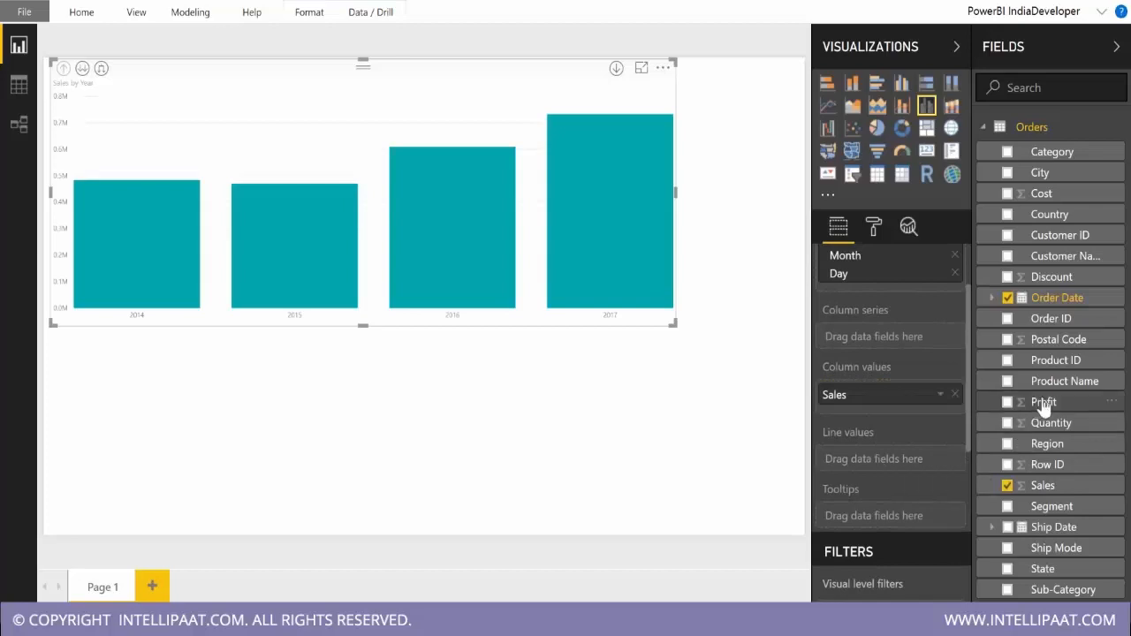
Try Profit as the combo chart's line value and replace it with Cost.
{"action": "left_click_drag", "start_coordinate": [1044, 405], "coordinate": [855, 459]}
{"action": "left_click", "coordinate": [954, 460]}
{"action": "mouse_move", "coordinate": [1041, 193]}
{"action": "left_mouse_down"}
{"action": "mouse_move", "coordinate": [916, 468]}
{"action": "mouse_move", "coordinate": [903, 473]}
{"action": "left_mouse_up"}
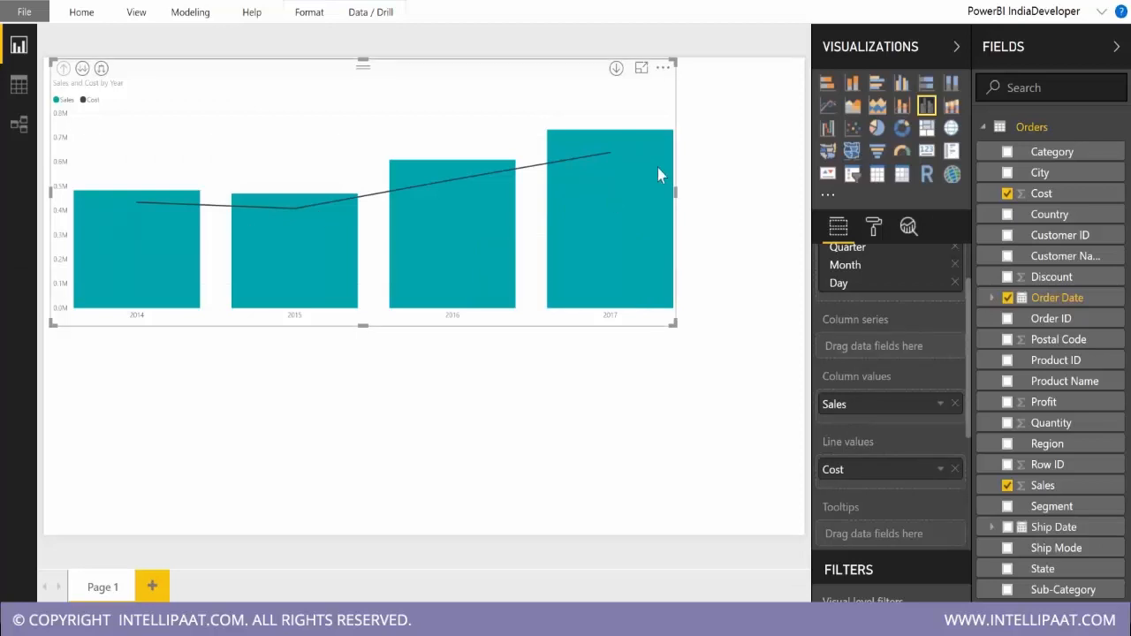
Add an empty stacked column chart to compare its data fields with the combo chart's, and remove it.
{"action": "mouse_move", "coordinate": [659, 172]}
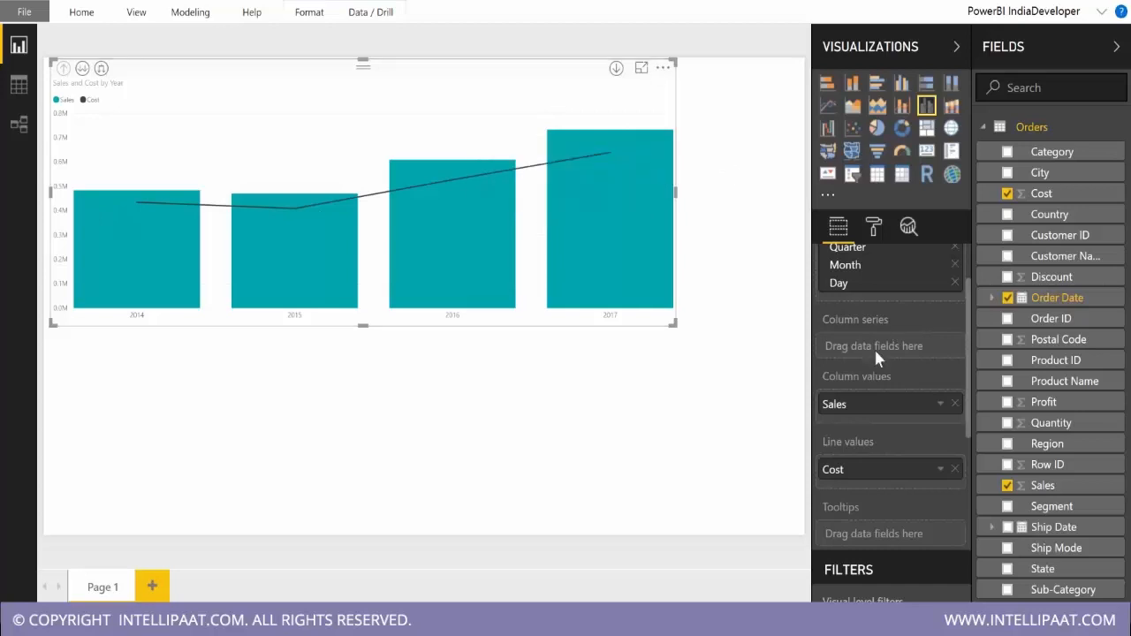
{"action": "scroll", "coordinate": [873, 346], "scroll_direction": "up", "scroll_amount": 2}
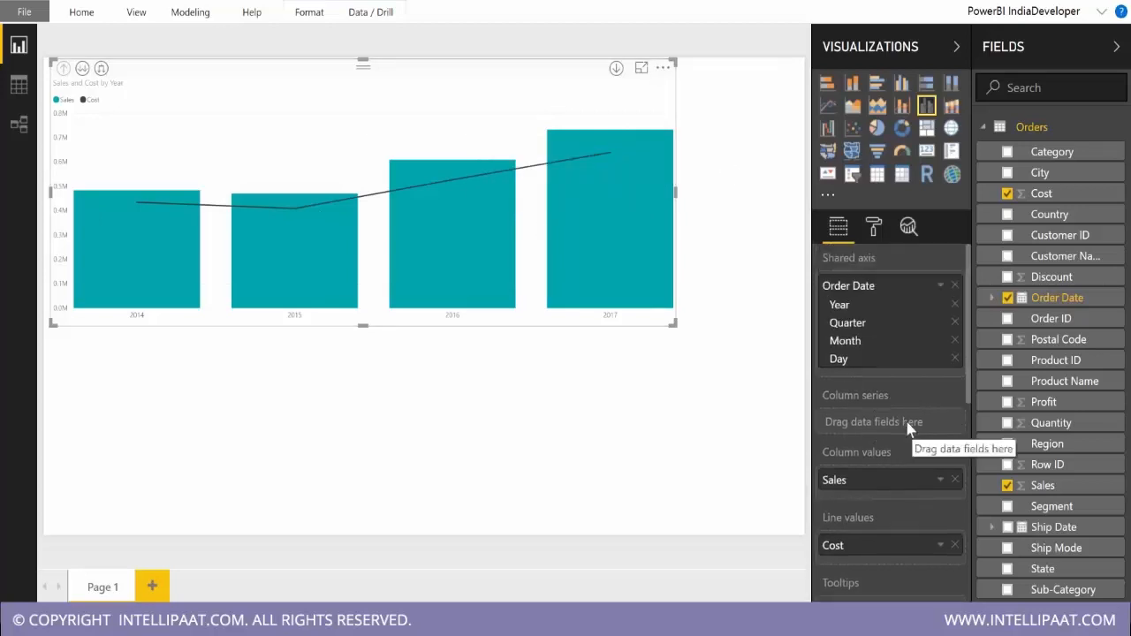
{"action": "left_click", "coordinate": [608, 432]}
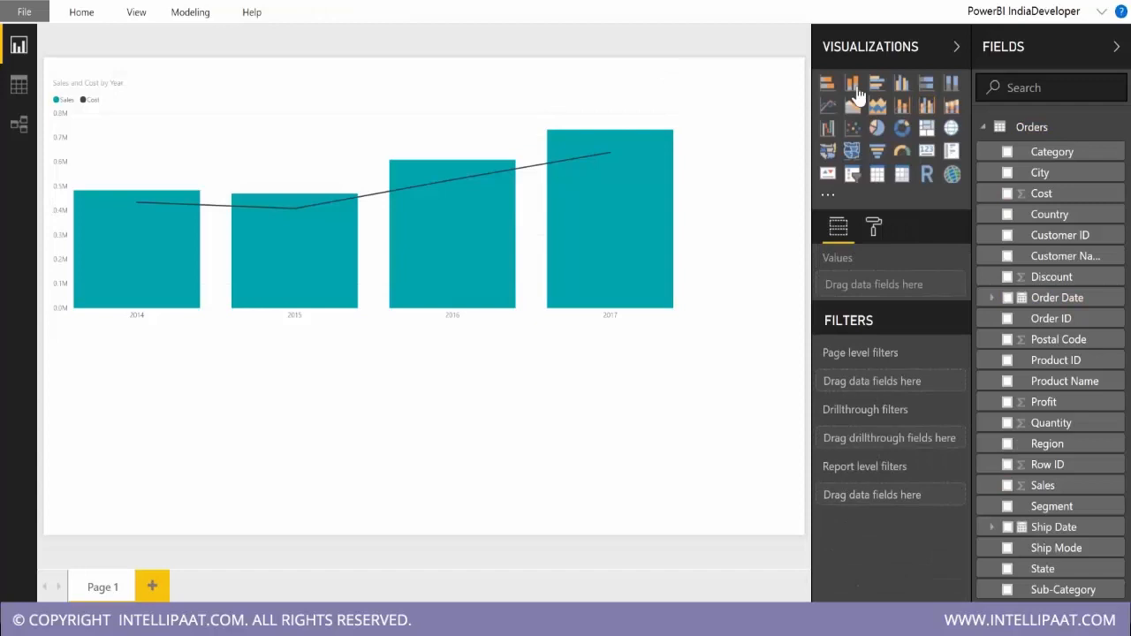
{"action": "left_click", "coordinate": [853, 83]}
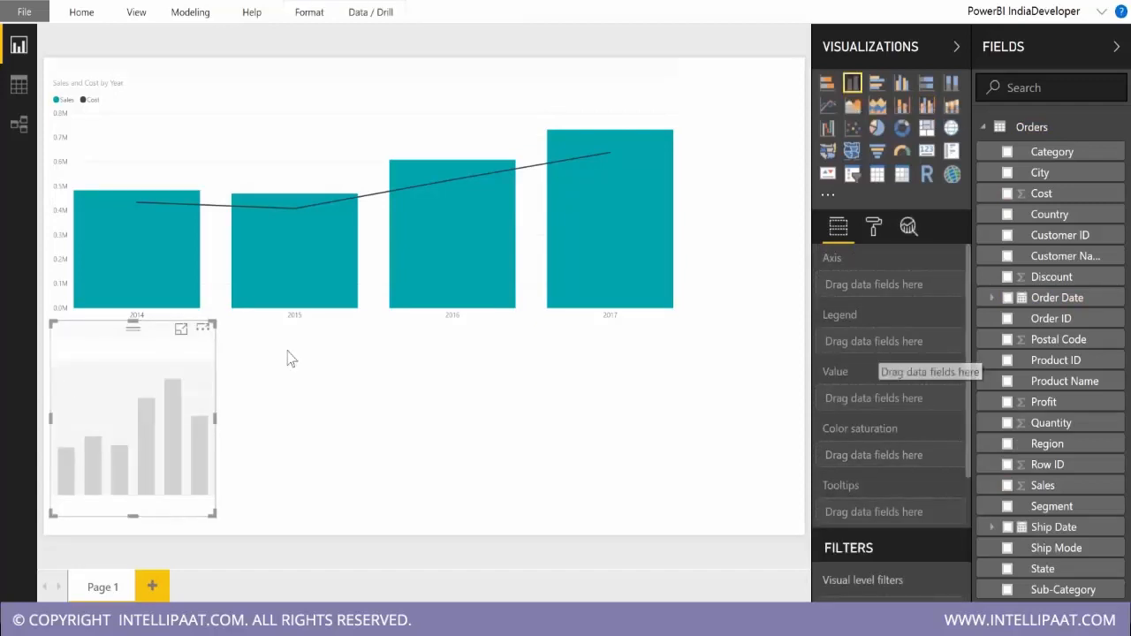
{"action": "left_click", "coordinate": [202, 330]}
{"action": "left_click", "coordinate": [239, 352]}
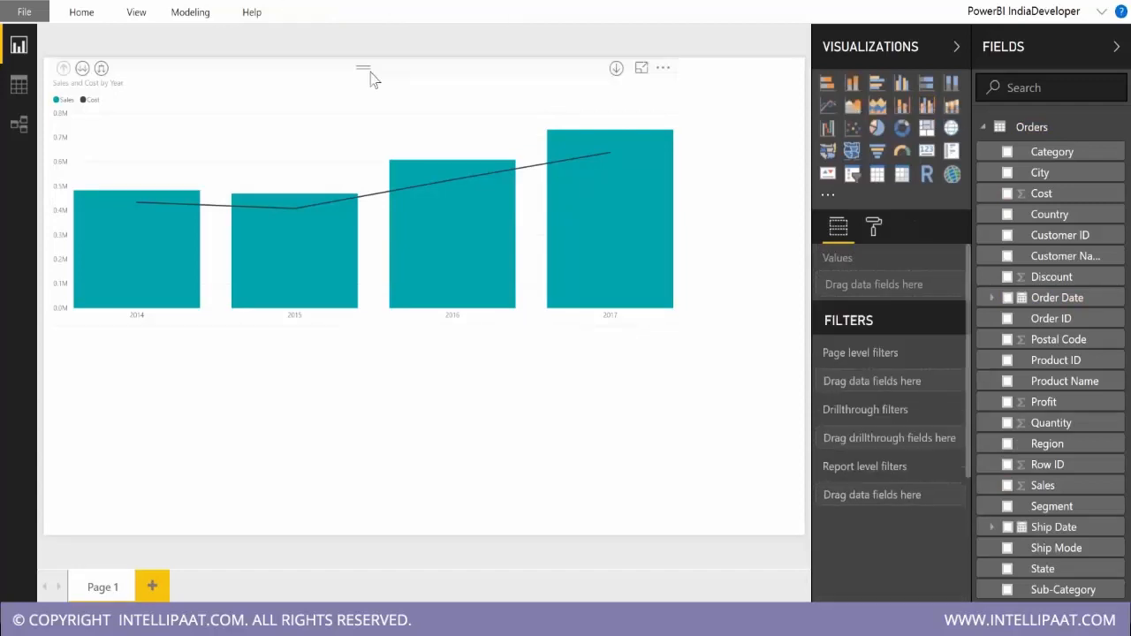
Enlarge the combo chart to the page's right edge and split its columns by Segment as the column series.
{"action": "left_click", "coordinate": [512, 112]}
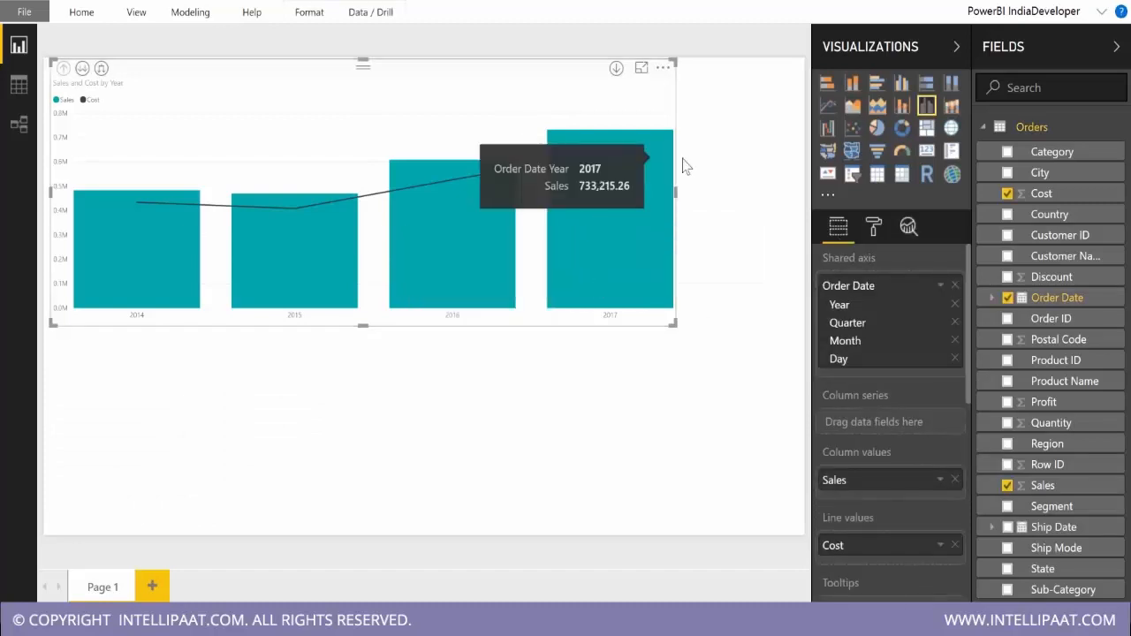
{"action": "left_click_drag", "start_coordinate": [673, 323], "coordinate": [800, 348]}
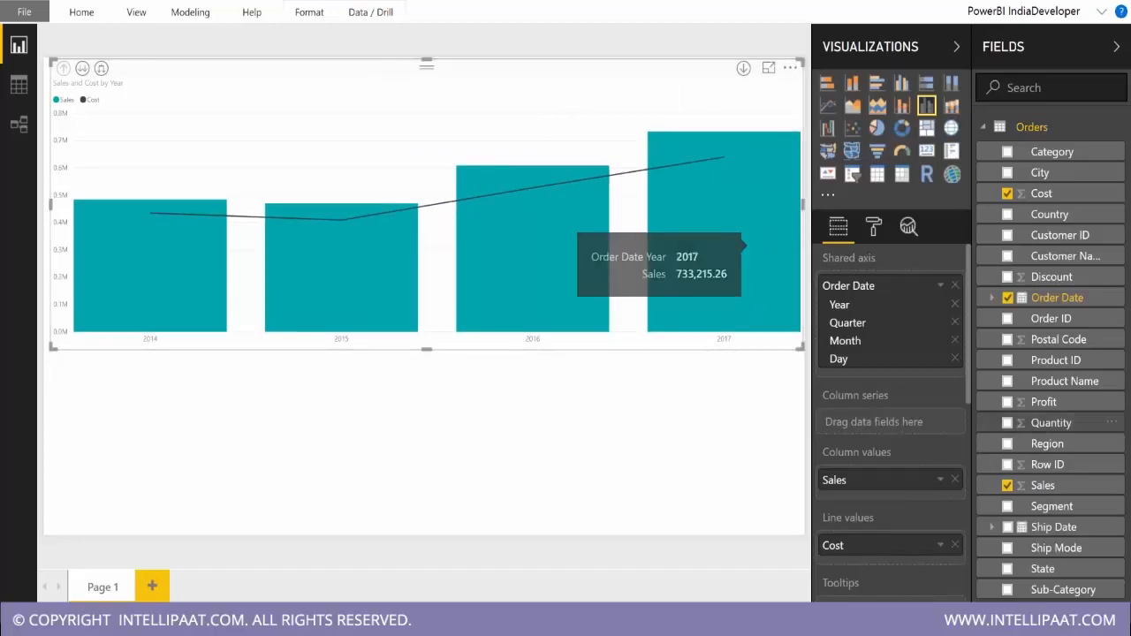
{"action": "left_click_drag", "start_coordinate": [1069, 511], "coordinate": [904, 424]}
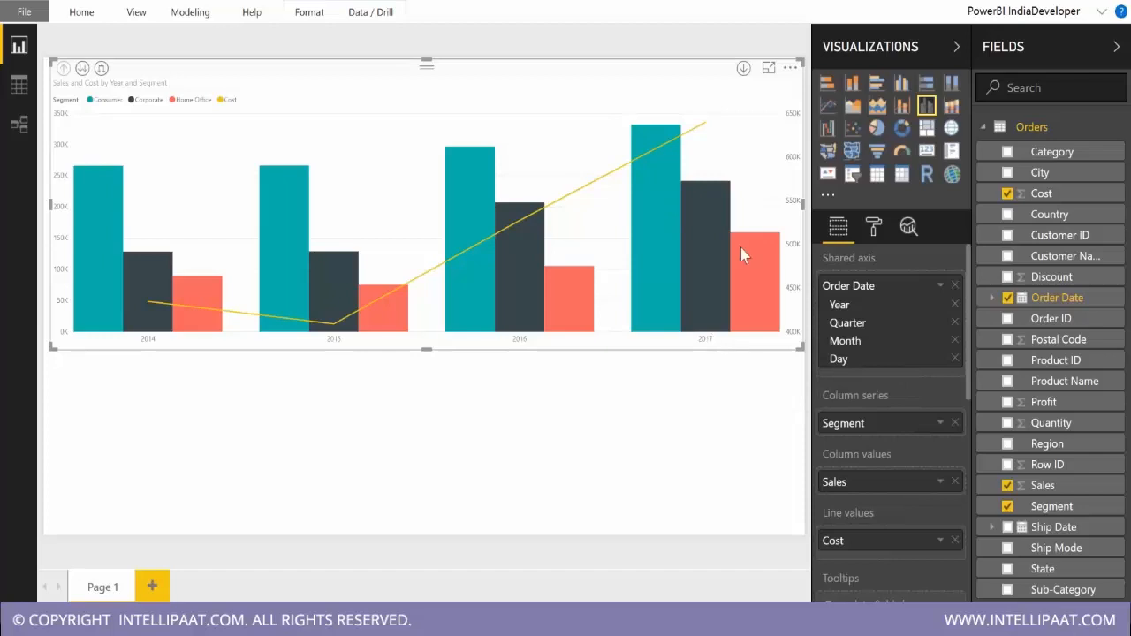
{"action": "mouse_move", "coordinate": [273, 327]}
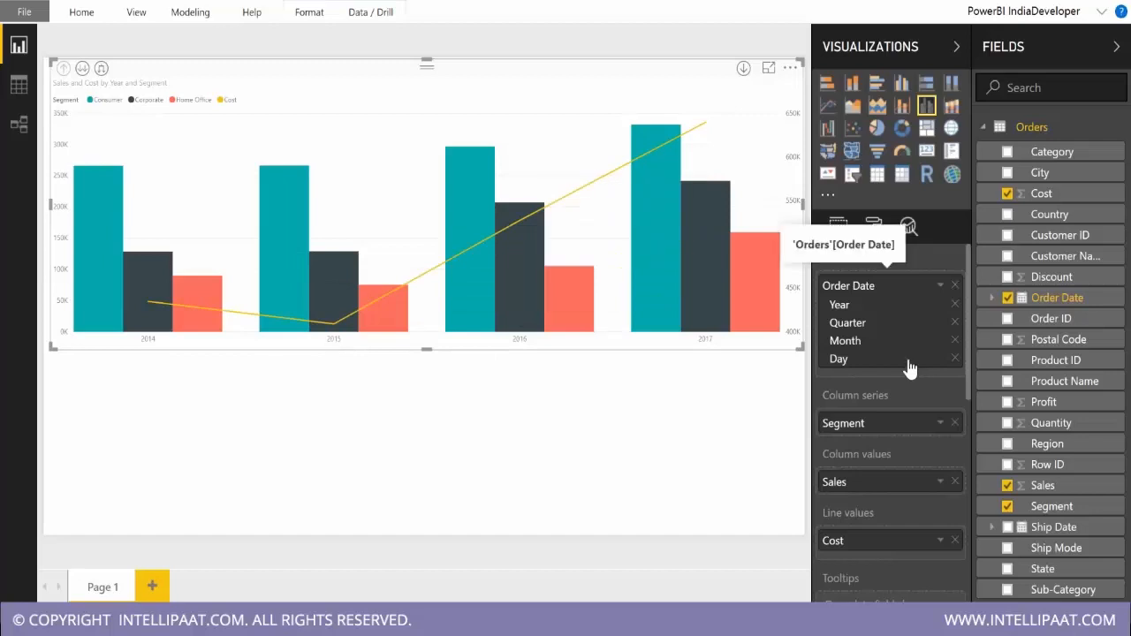
Add an empty line chart to compare its data fields with the combo chart's, and remove it.
{"action": "left_click", "coordinate": [547, 459]}
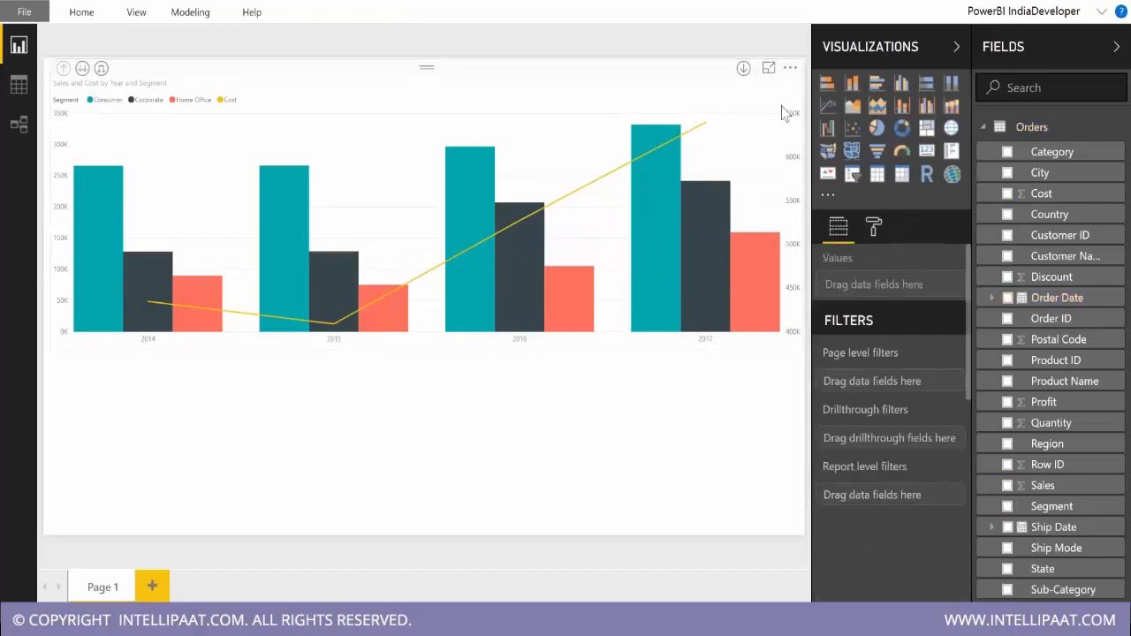
{"action": "left_click", "coordinate": [827, 105]}
{"action": "left_click", "coordinate": [202, 355]}
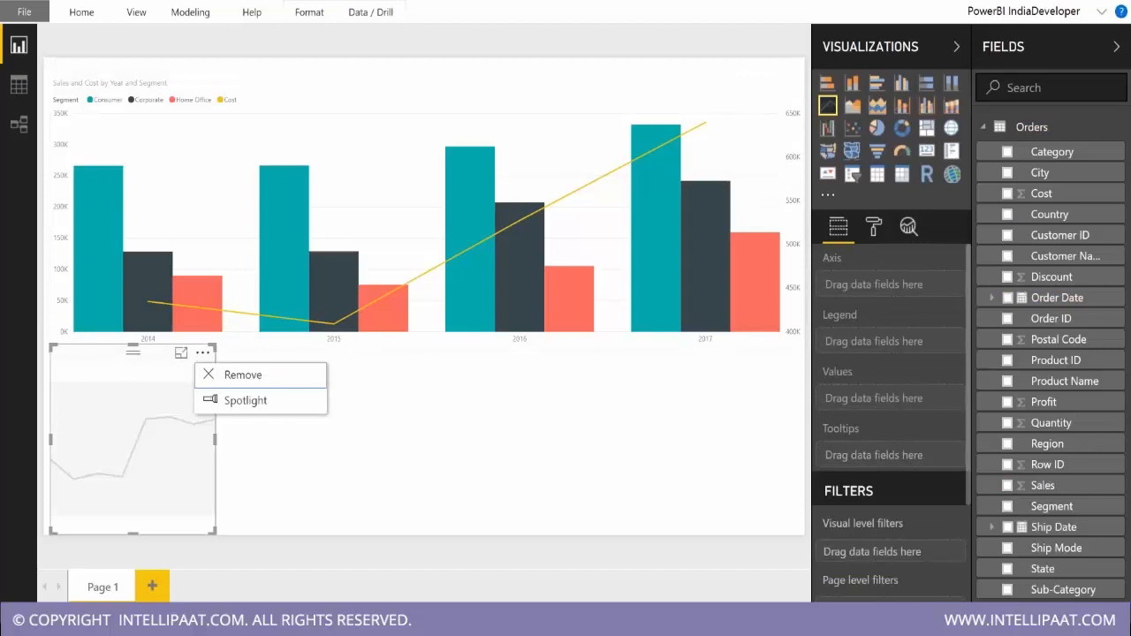
{"action": "left_click", "coordinate": [596, 396]}
{"action": "left_click", "coordinate": [204, 354]}
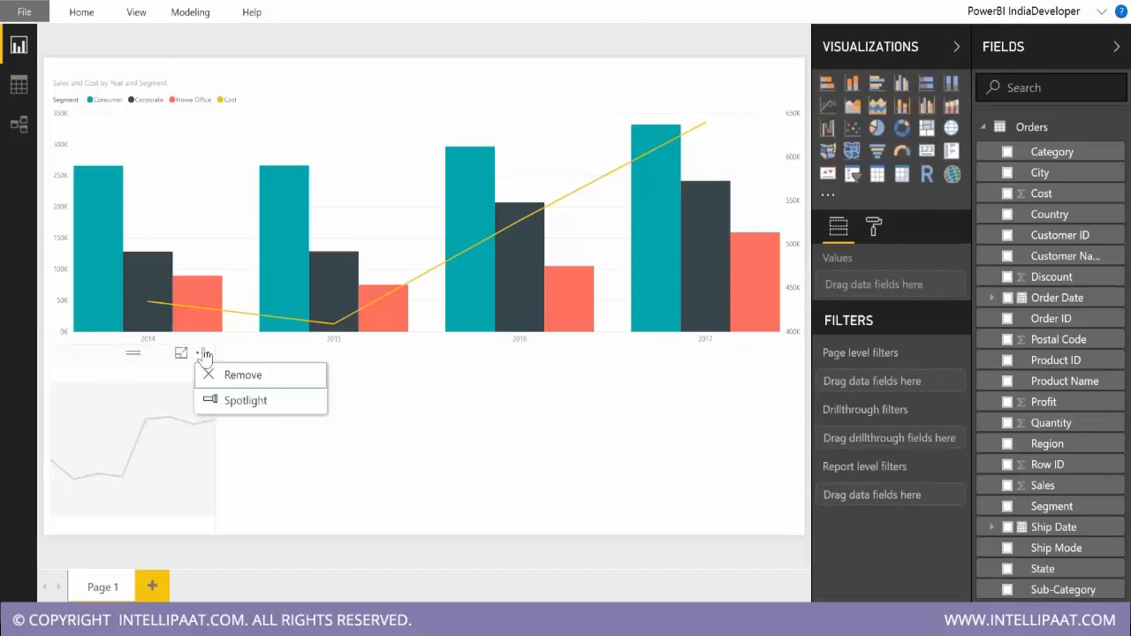
{"action": "left_click", "coordinate": [246, 380]}
Try Cost as the column values and Sales as the line values, and restore Sales as columns and Cost as the line.
{"action": "left_click", "coordinate": [563, 141]}
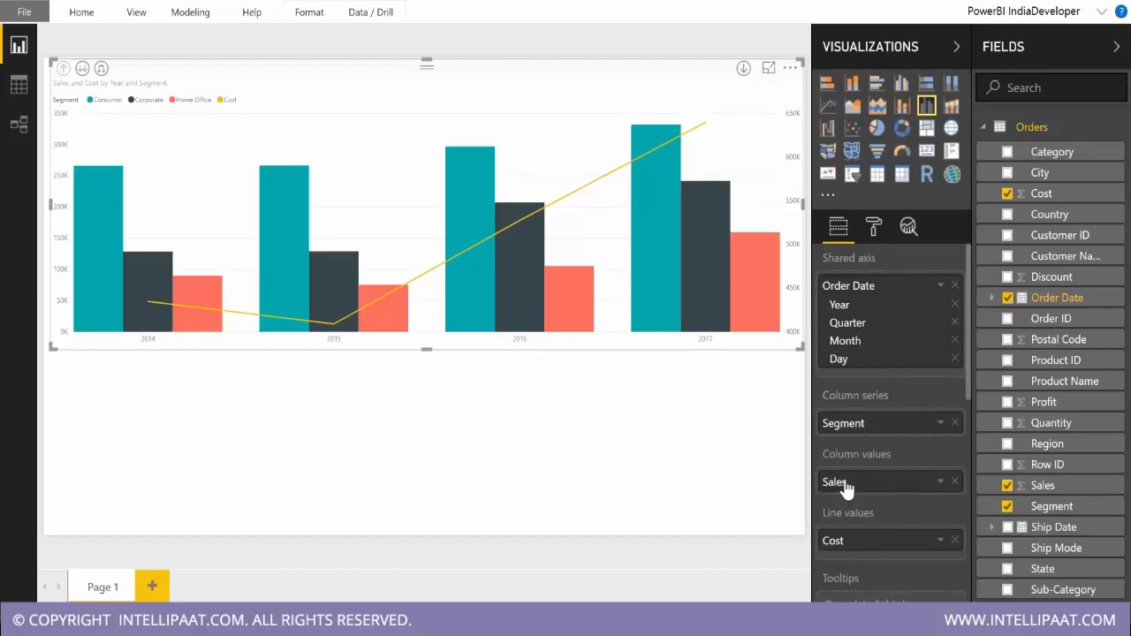
{"action": "left_click_drag", "start_coordinate": [843, 542], "coordinate": [848, 487]}
{"action": "left_click", "coordinate": [954, 481]}
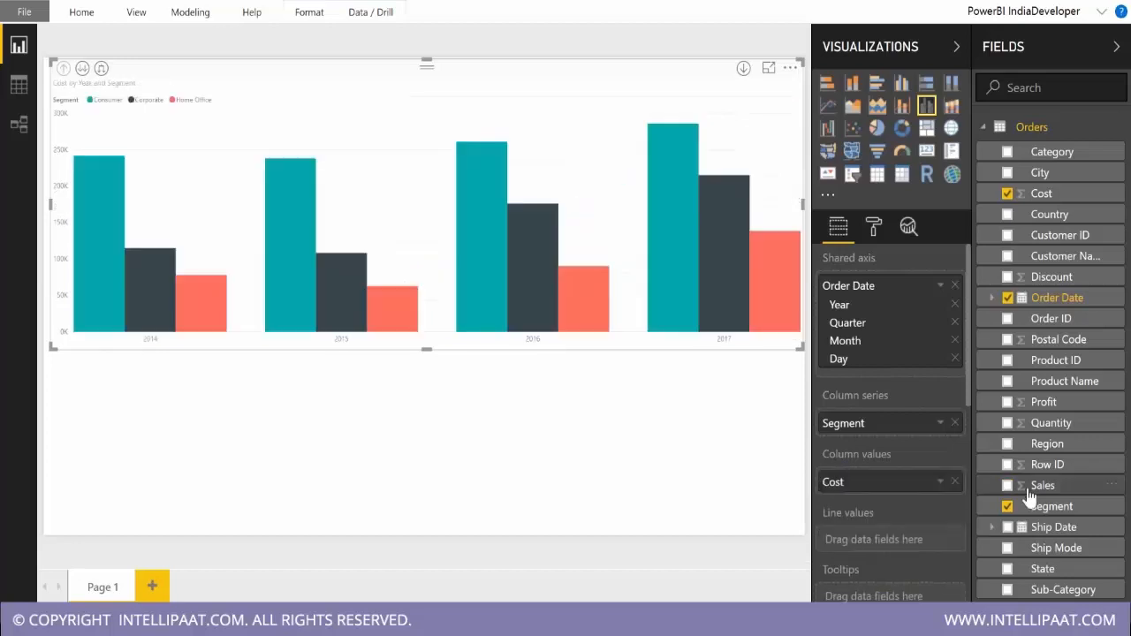
{"action": "left_click_drag", "start_coordinate": [1028, 489], "coordinate": [894, 543]}
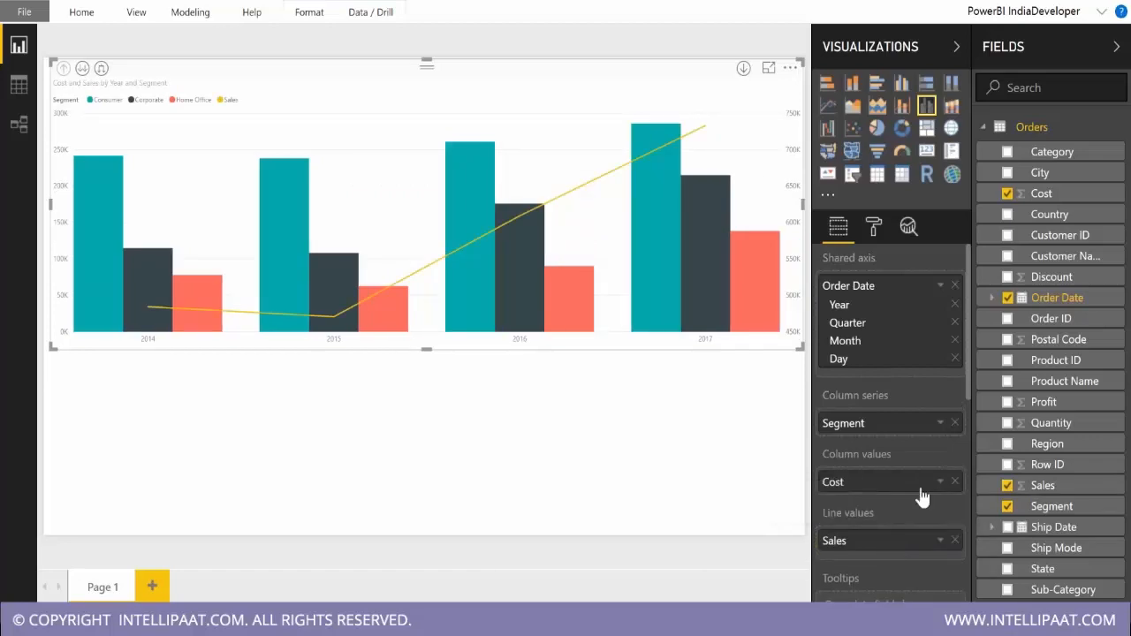
{"action": "left_click", "coordinate": [955, 481]}
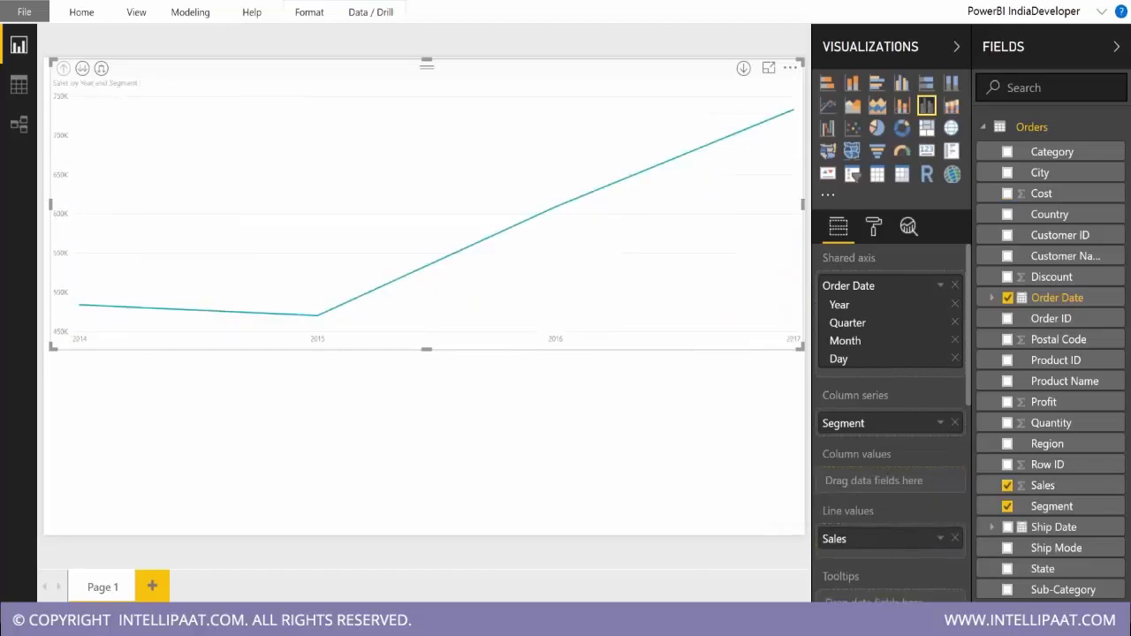
{"action": "left_click_drag", "start_coordinate": [834, 539], "coordinate": [875, 482]}
{"action": "left_click_drag", "start_coordinate": [1041, 194], "coordinate": [904, 537]}
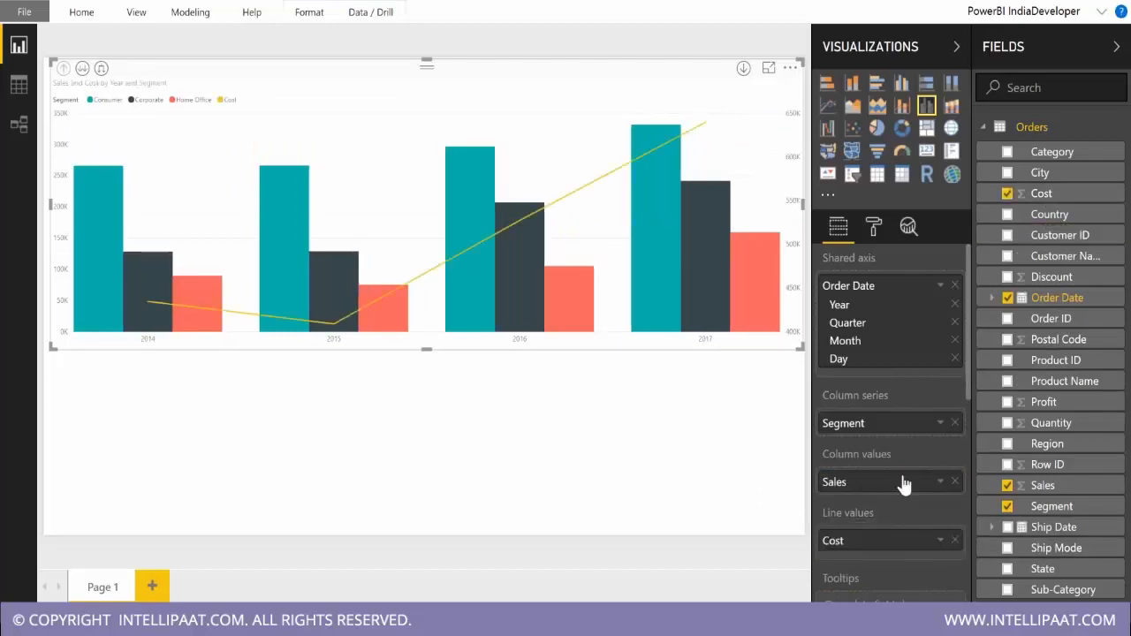
Open the combo chart's Y-Axis formatting options and extend the chart to the page's left edge.
{"action": "scroll", "coordinate": [904, 484], "scroll_direction": "down", "scroll_amount": 1}
{"action": "scroll", "coordinate": [904, 484], "scroll_direction": "down", "scroll_amount": 1}
{"action": "scroll", "coordinate": [904, 484], "scroll_direction": "up", "scroll_amount": 2}
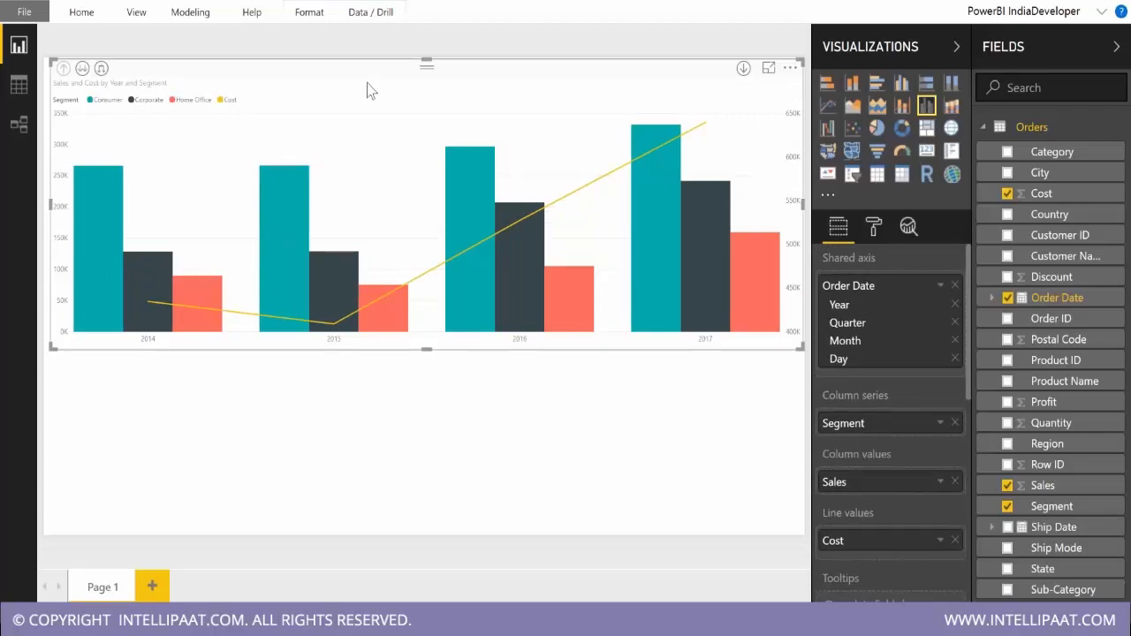
{"action": "left_click", "coordinate": [872, 223]}
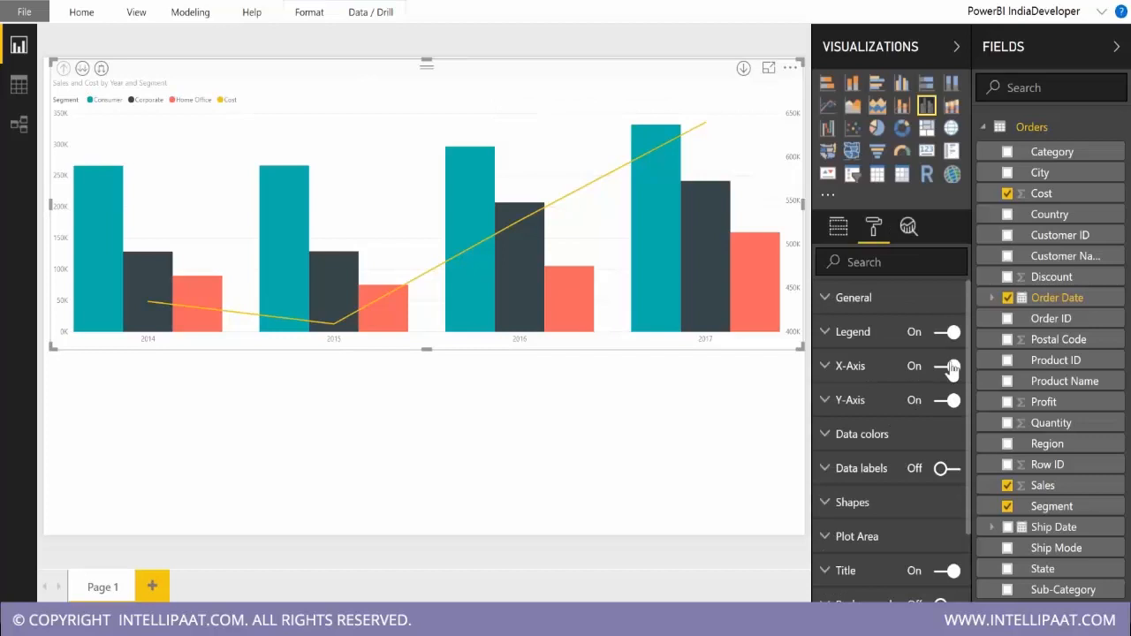
{"action": "scroll", "coordinate": [893, 437], "scroll_direction": "down", "scroll_amount": 2}
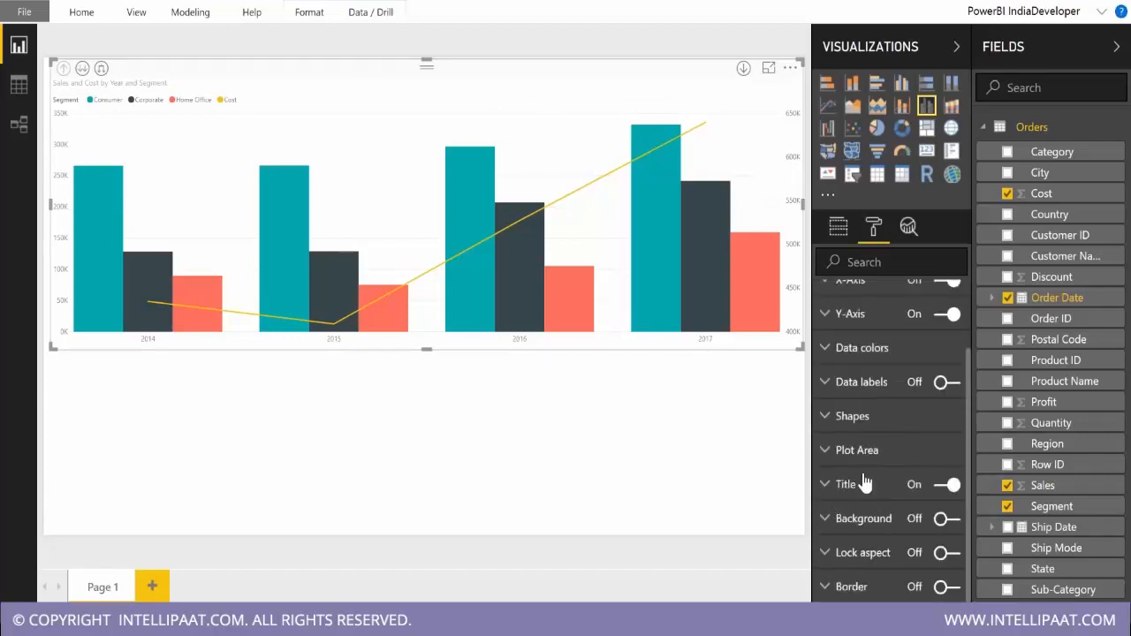
{"action": "scroll", "coordinate": [863, 480], "scroll_direction": "up", "scroll_amount": 2}
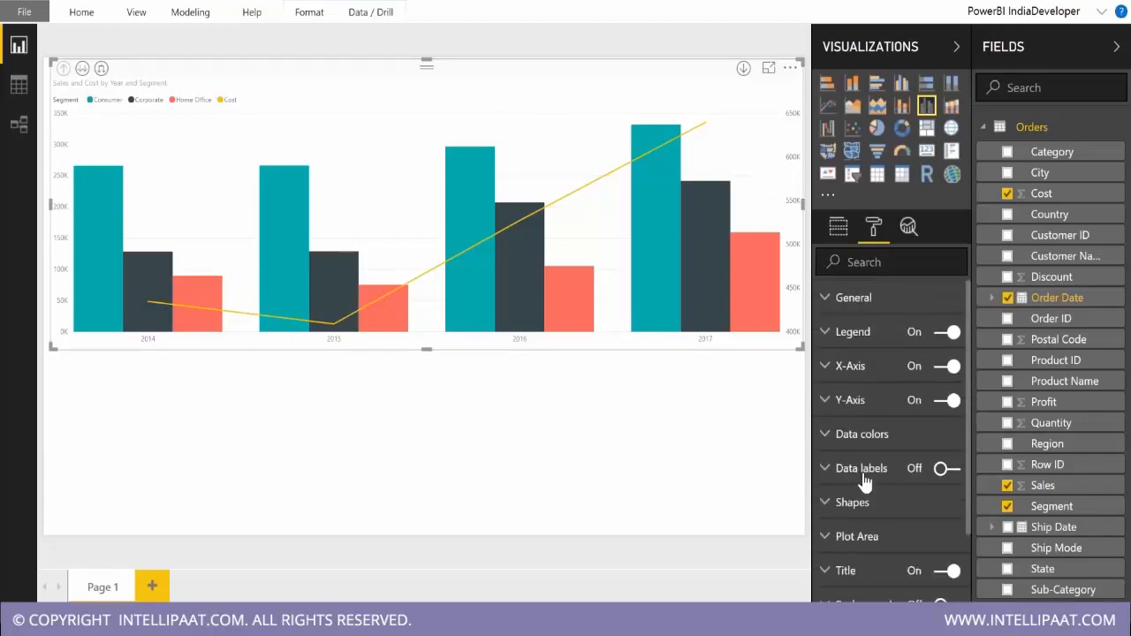
{"action": "left_click", "coordinate": [854, 402]}
{"action": "scroll", "coordinate": [912, 434], "scroll_direction": "down", "scroll_amount": 5}
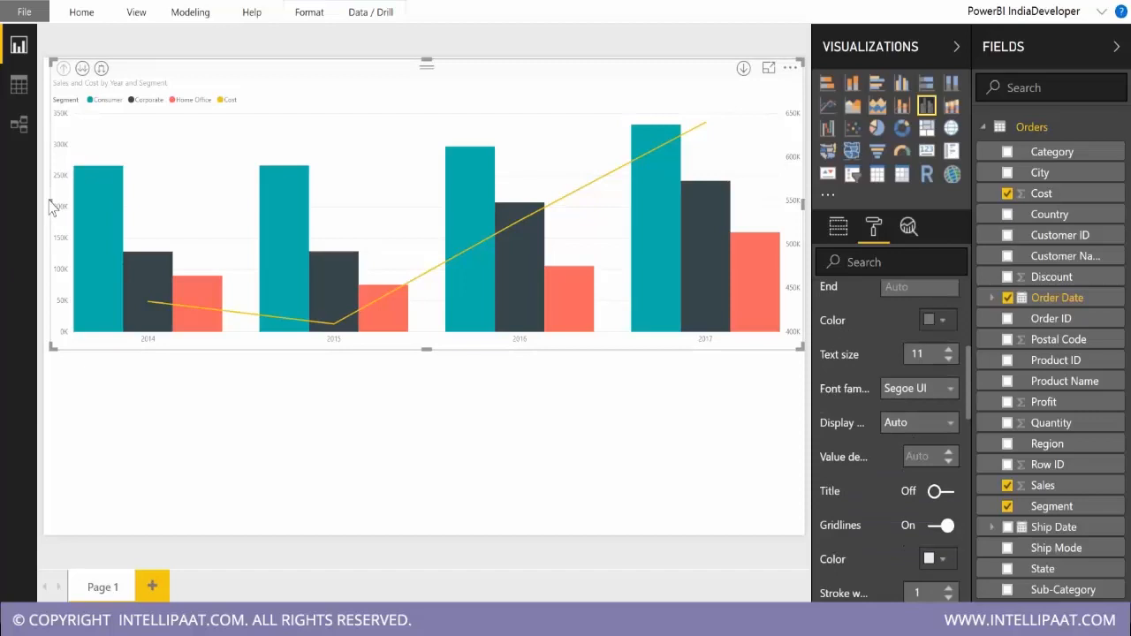
{"action": "left_click_drag", "start_coordinate": [47, 203], "coordinate": [44, 203]}
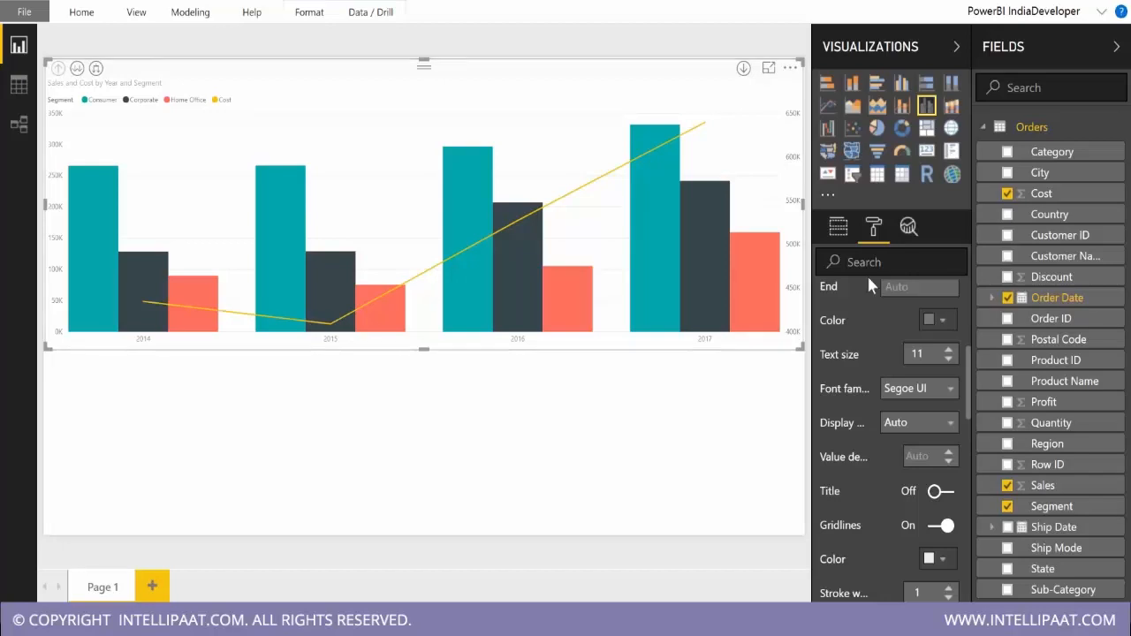
Toggle the Y-Axis Show secondary option off and back on to compare shared and separate scales for columns and line.
{"action": "scroll", "coordinate": [894, 433], "scroll_direction": "down", "scroll_amount": 3}
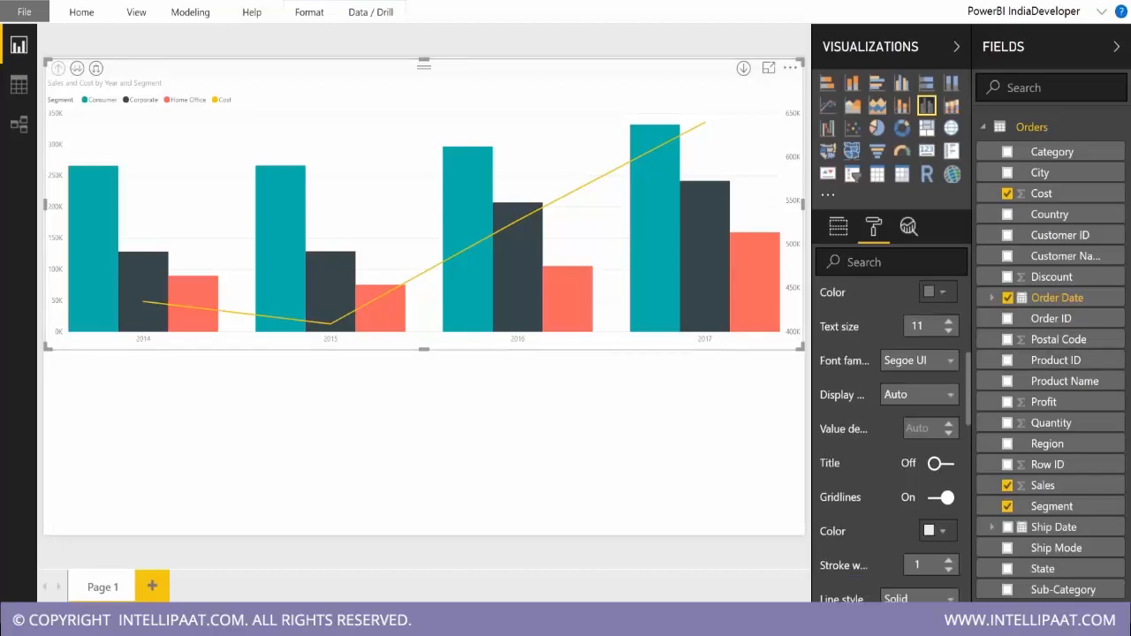
{"action": "scroll", "coordinate": [894, 393], "scroll_direction": "down", "scroll_amount": 3}
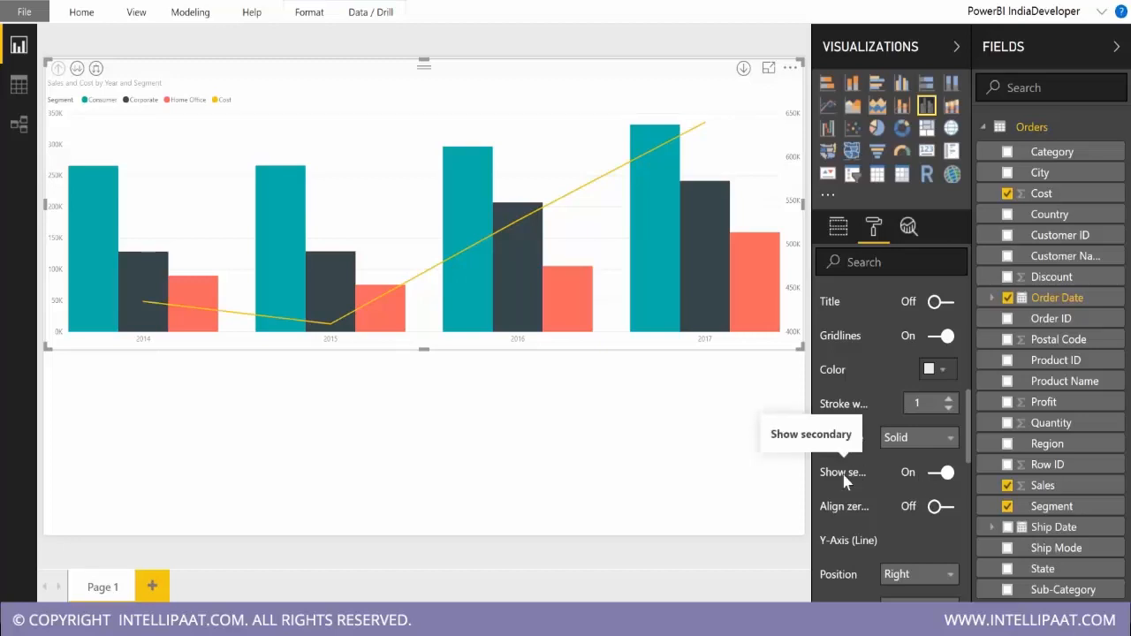
{"action": "left_click", "coordinate": [936, 474]}
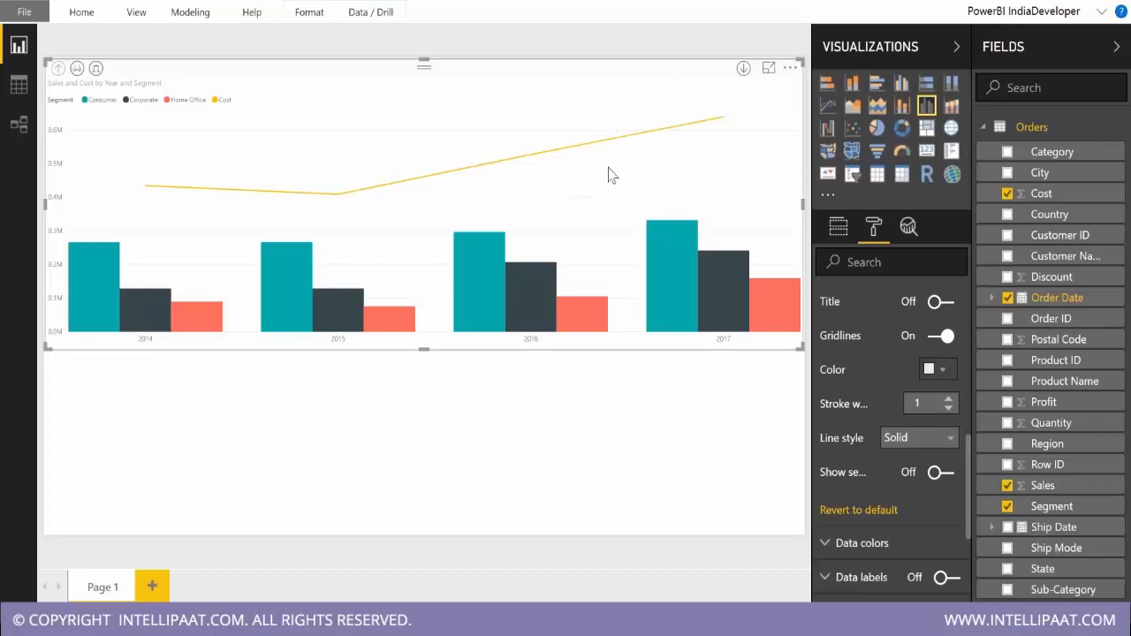
{"action": "left_click", "coordinate": [942, 477]}
{"action": "left_click", "coordinate": [933, 474]}
{"action": "left_click", "coordinate": [945, 477]}
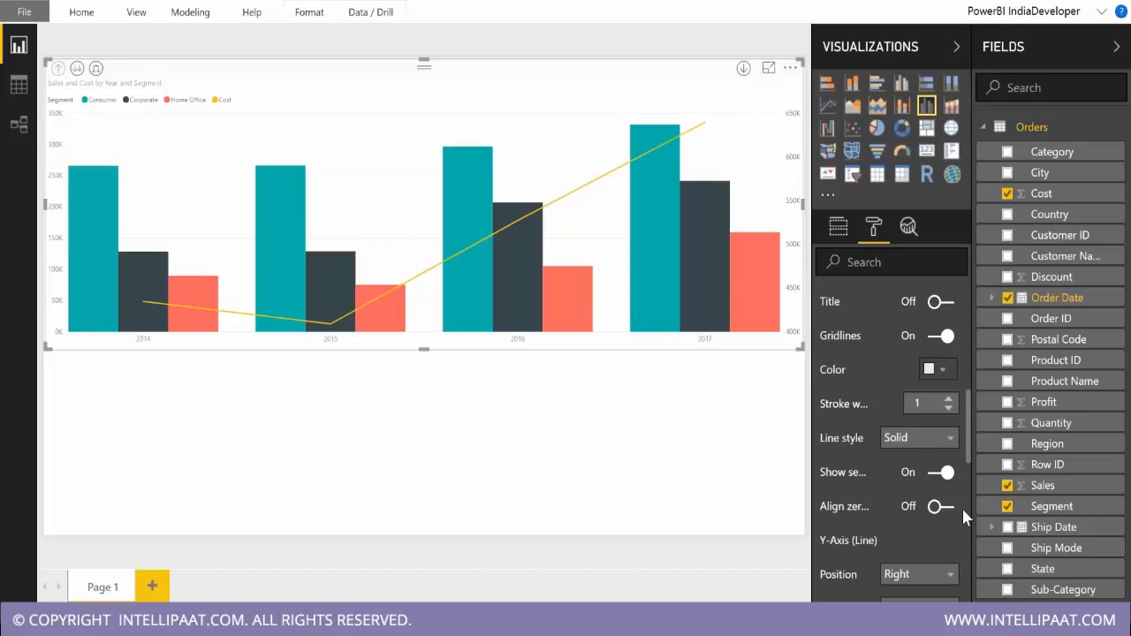
Shorten the combo chart to the page's upper half and place a duplicate of it in the lower half.
{"action": "left_click_drag", "start_coordinate": [422, 345], "coordinate": [423, 274]}
{"action": "left_click", "coordinate": [427, 354]}
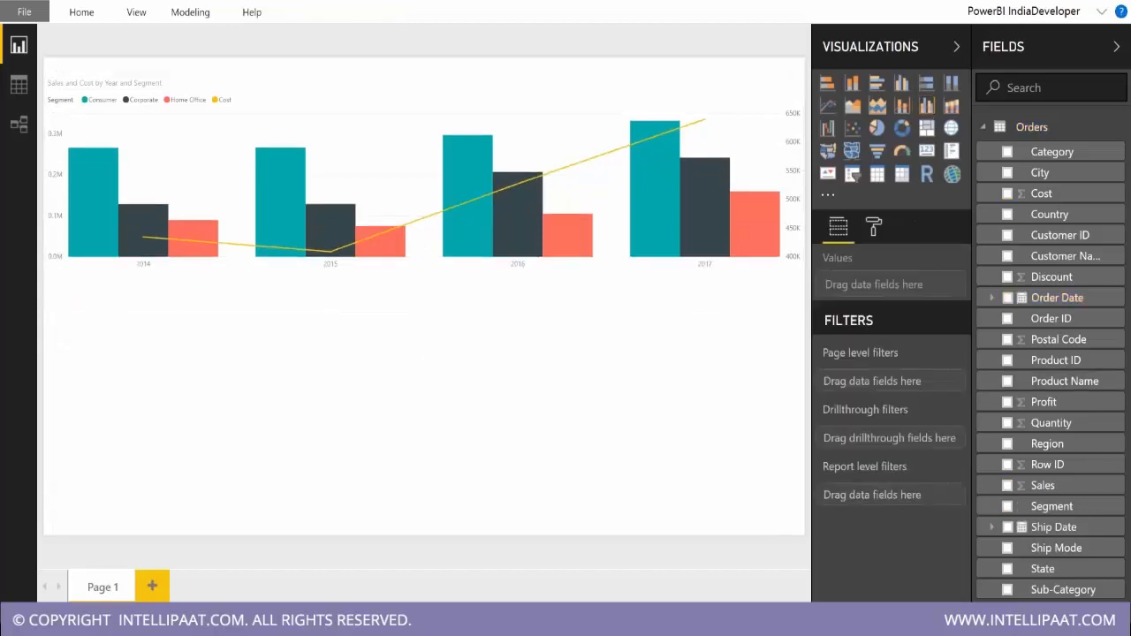
{"action": "left_click", "coordinate": [531, 118]}
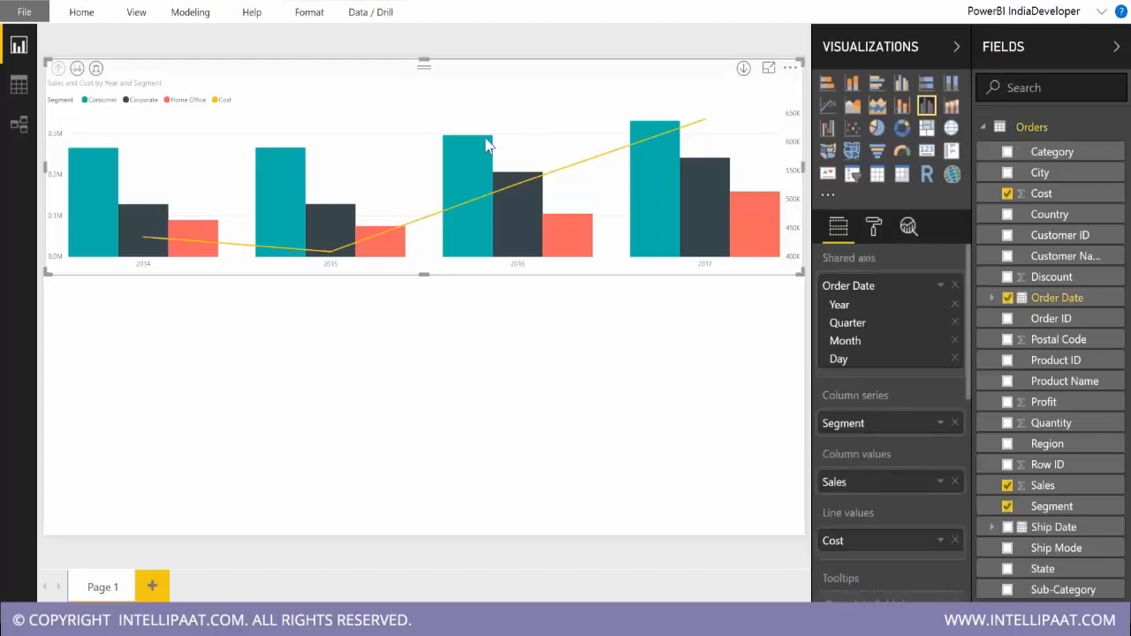
{"action": "key", "text": "ctrl+c"}
{"action": "key", "text": "ctrl+v"}
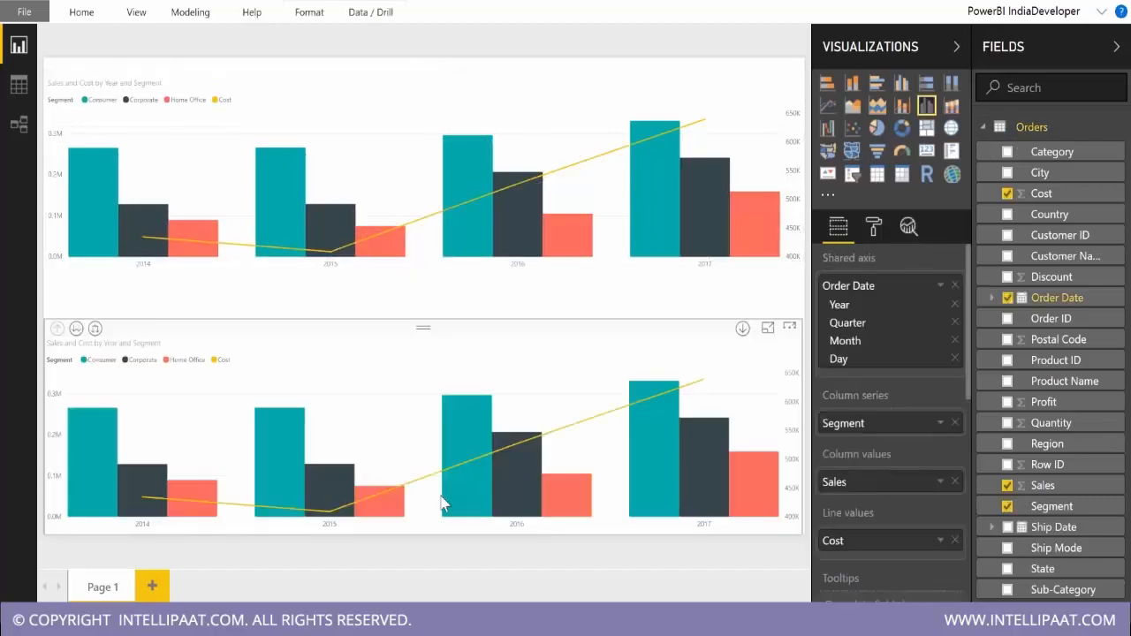
Replace Cost with Discount as the lower chart's line values and aggregate it as Average.
{"action": "left_click", "coordinate": [954, 541]}
{"action": "left_click_drag", "start_coordinate": [1051, 277], "coordinate": [873, 541]}
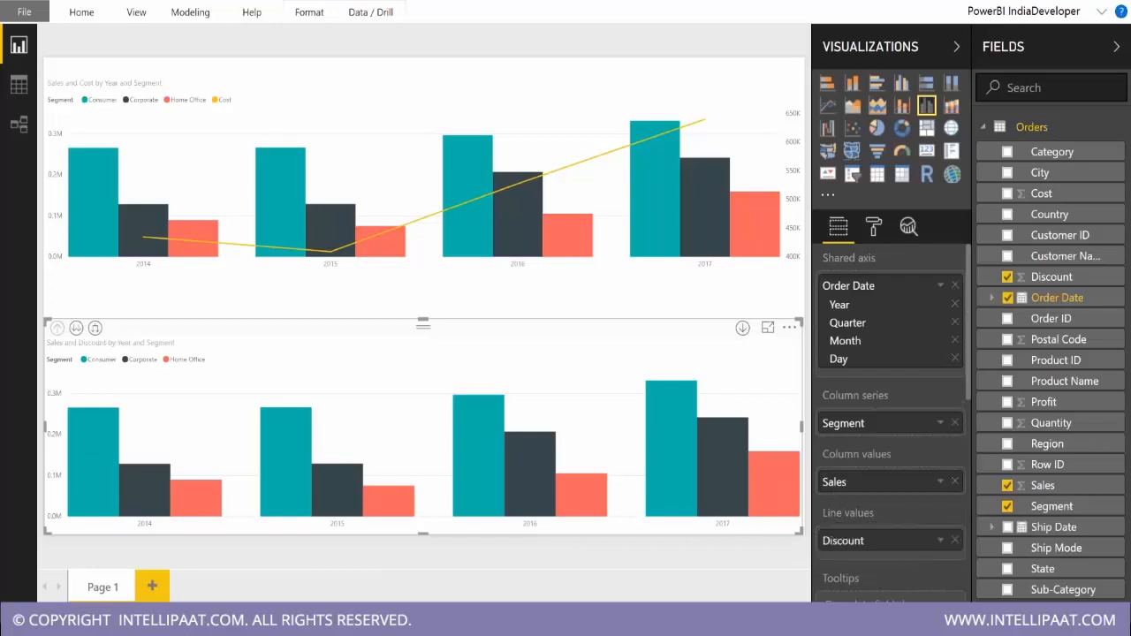
{"action": "left_click", "coordinate": [940, 540]}
{"action": "mouse_move", "coordinate": [988, 499]}
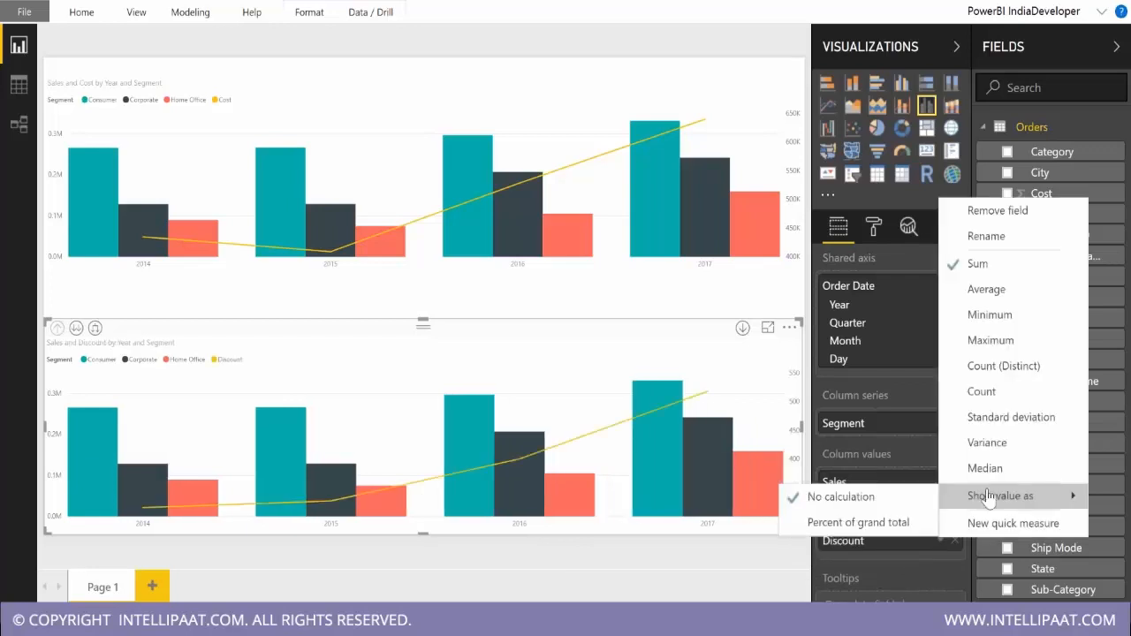
{"action": "left_click", "coordinate": [986, 289]}
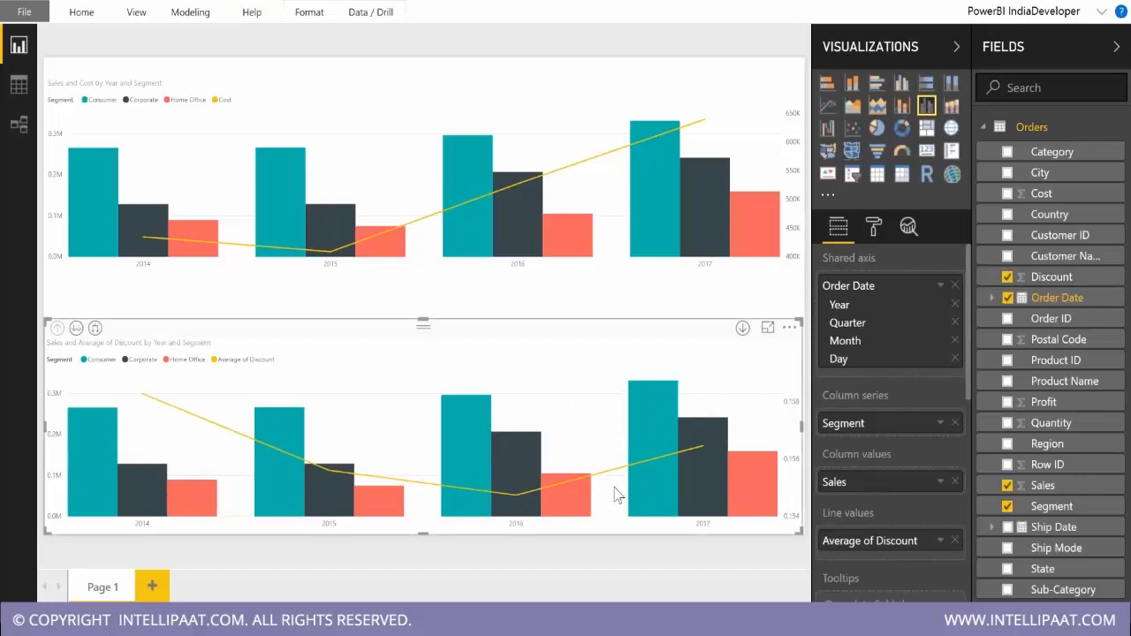
Remove Segment from the column series of both the lower and the upper combo chart.
{"action": "left_click", "coordinate": [955, 423]}
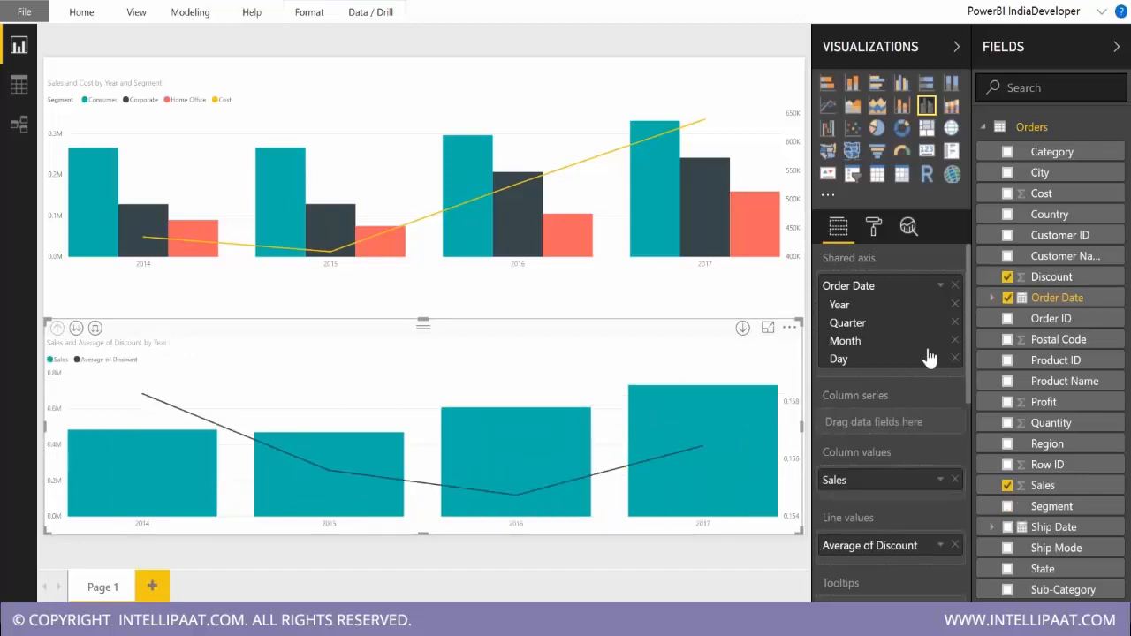
{"action": "left_click", "coordinate": [591, 118]}
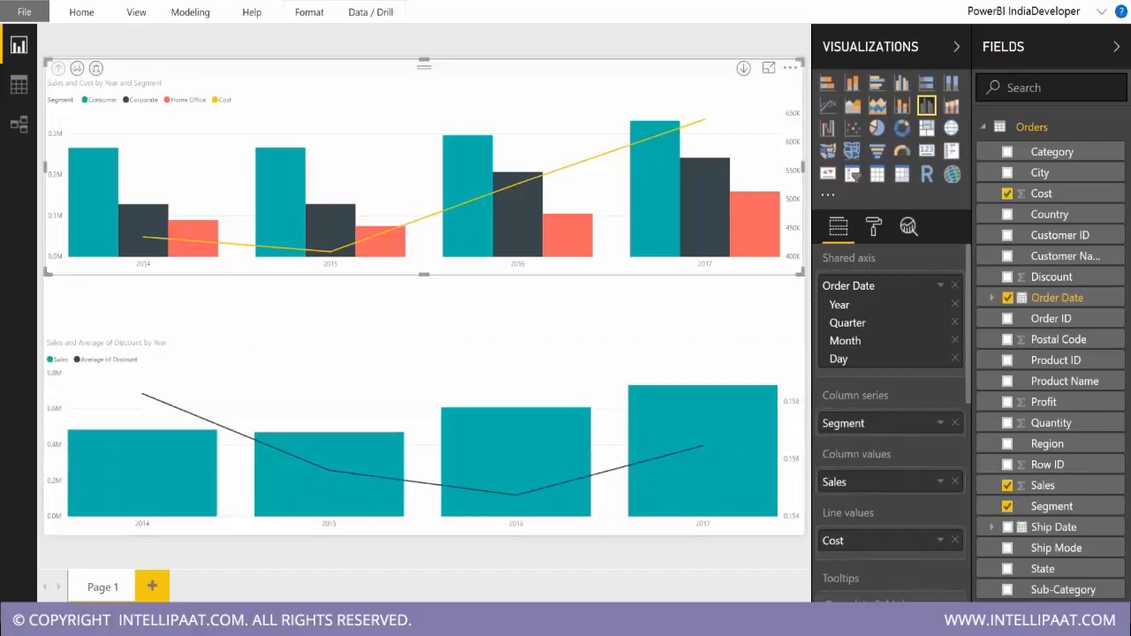
{"action": "left_click", "coordinate": [954, 423]}
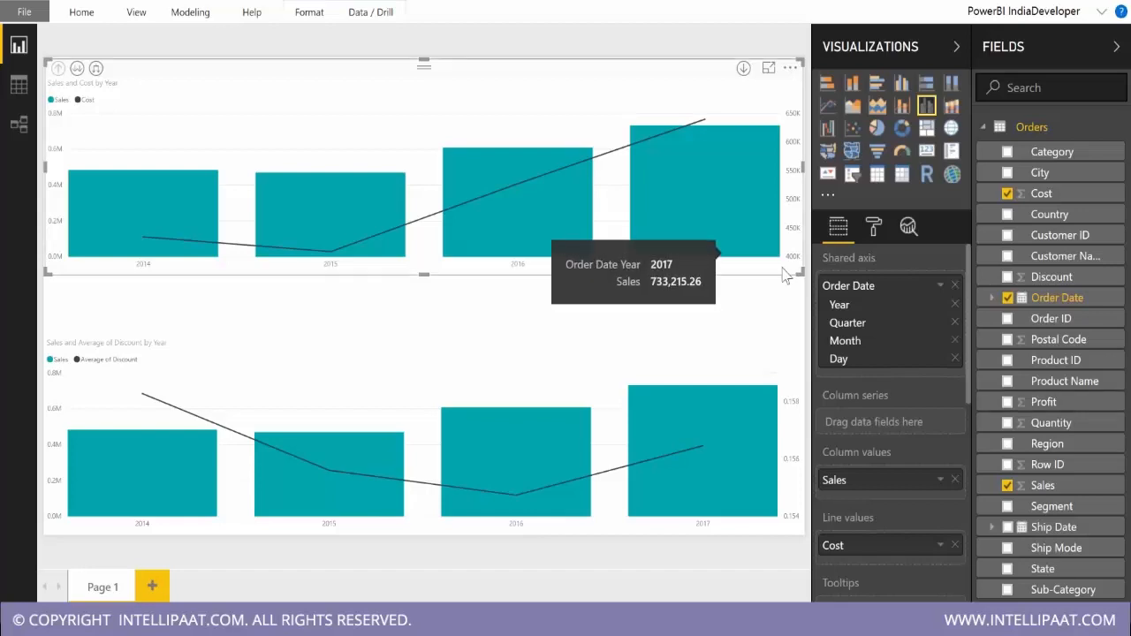
Toggle the lower chart's Y-Axis Show secondary option off and back on to compare shared and separate scales for Sales and average Discount.
{"action": "left_click", "coordinate": [872, 234]}
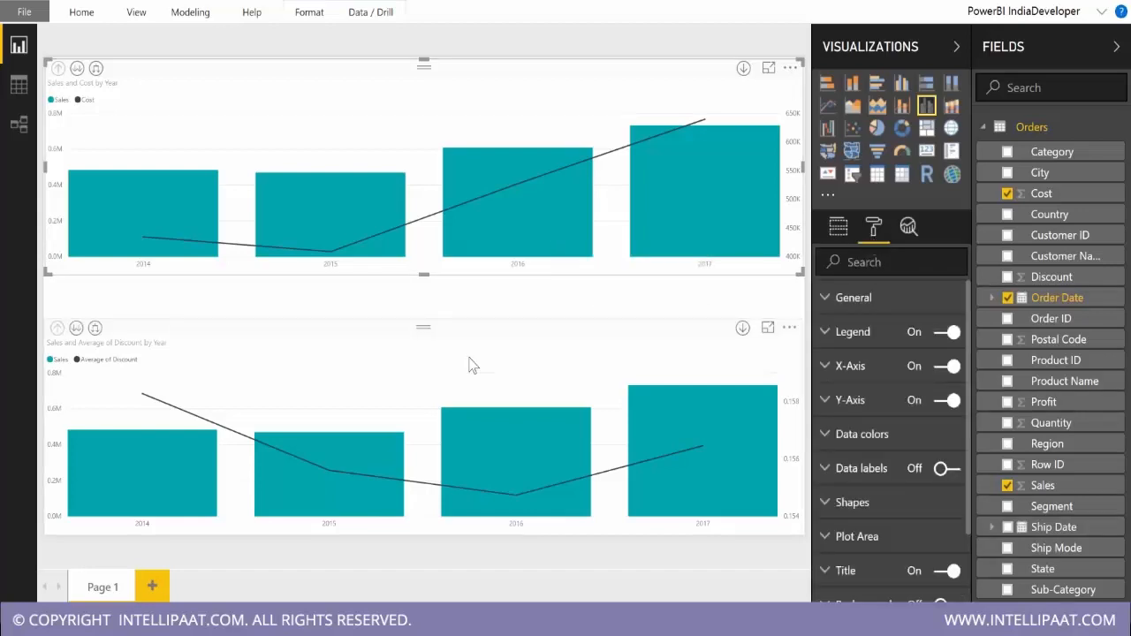
{"action": "left_click", "coordinate": [467, 361]}
{"action": "left_click", "coordinate": [851, 400]}
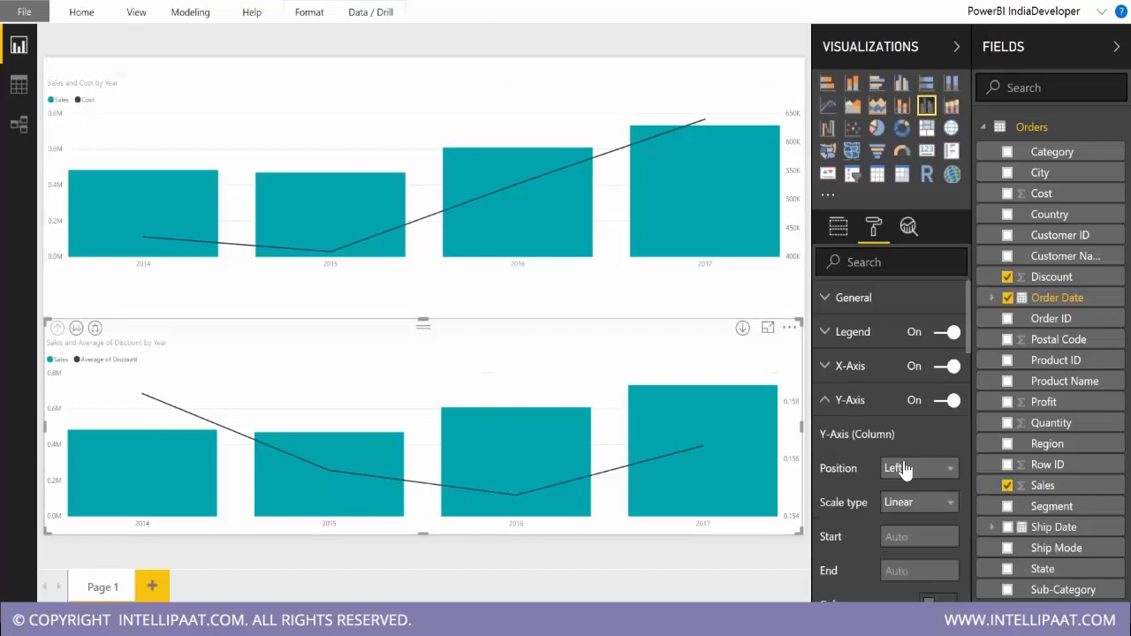
{"action": "scroll", "coordinate": [903, 469], "scroll_direction": "down", "scroll_amount": 5}
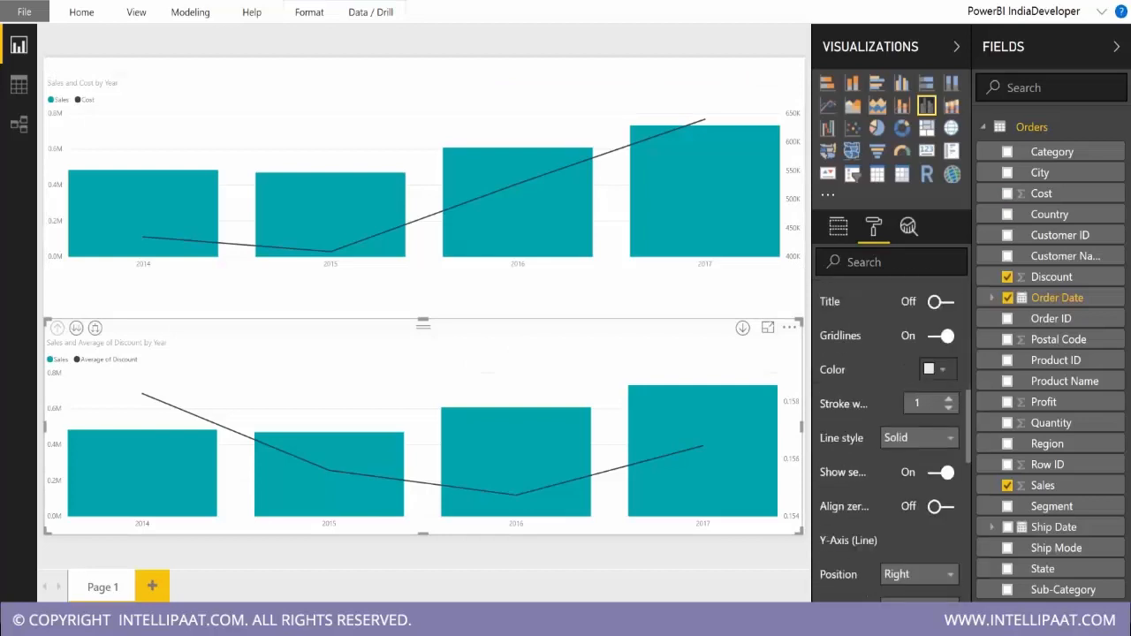
{"action": "left_click", "coordinate": [942, 473]}
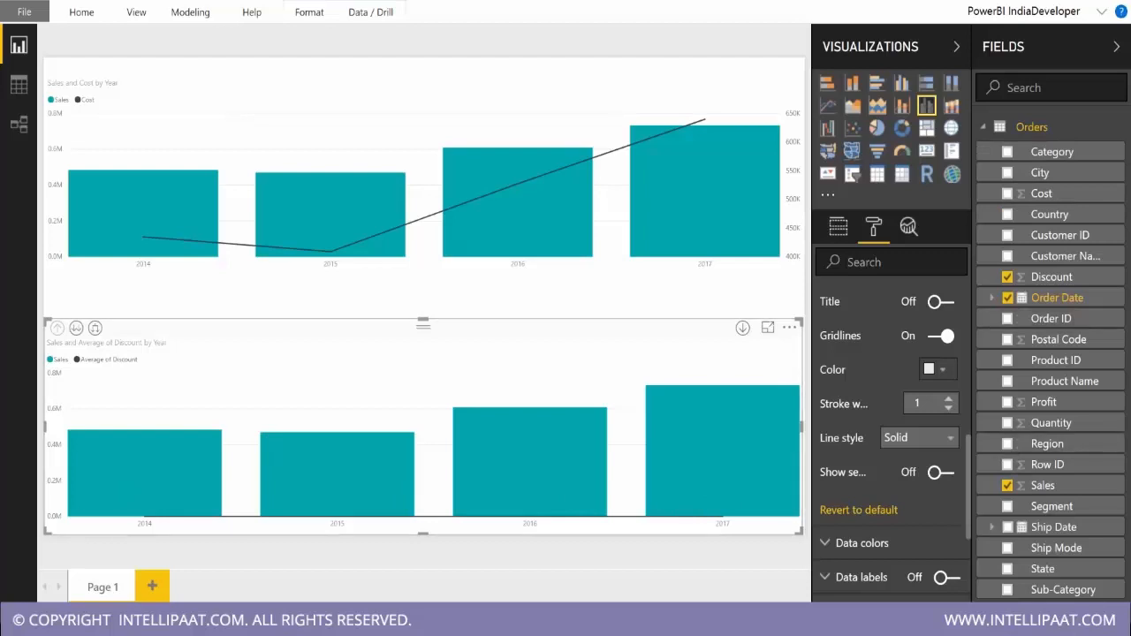
{"action": "left_click", "coordinate": [940, 471]}
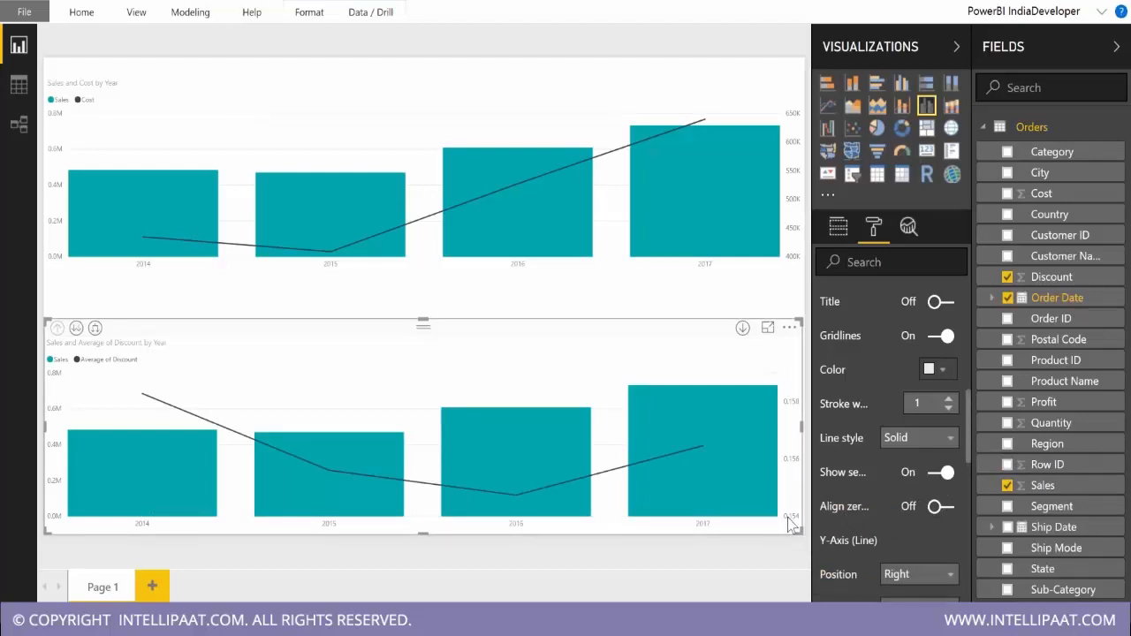
Try Align zeros on the lower chart's Y-Axes, expand the chart to Year and Quarter level, and turn Align zeros off.
{"action": "left_click", "coordinate": [942, 508]}
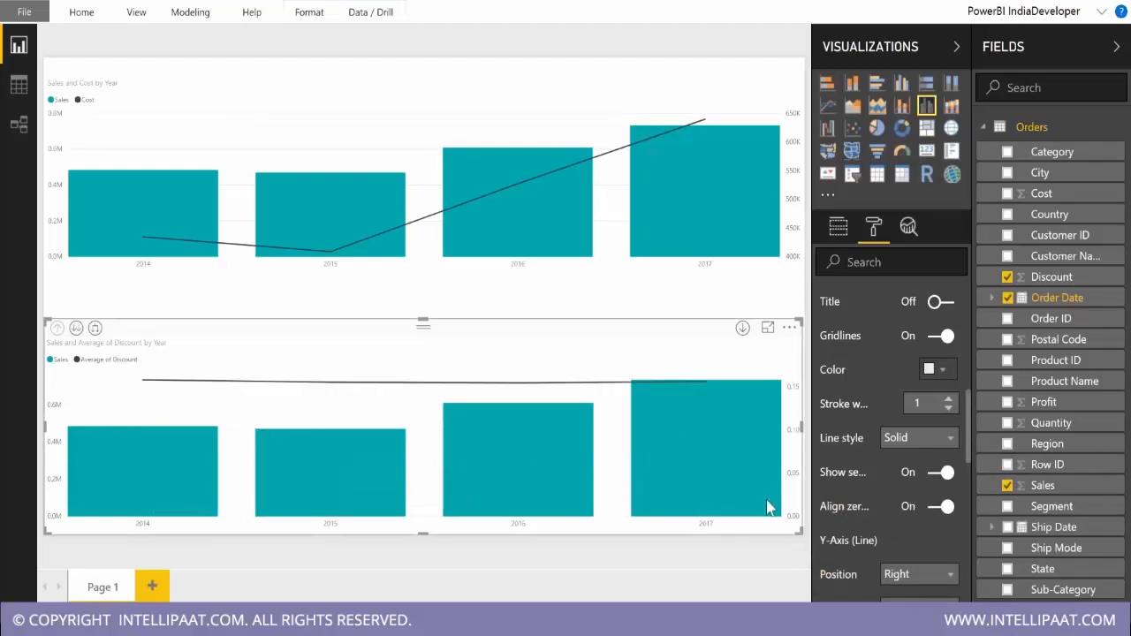
{"action": "left_click", "coordinate": [95, 328]}
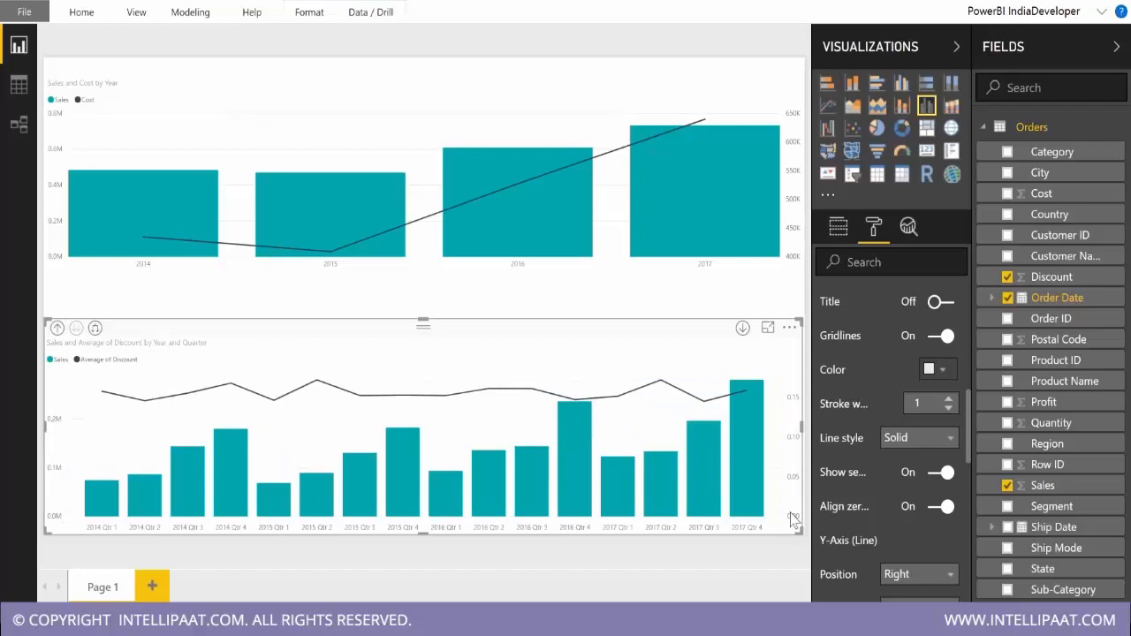
{"action": "left_click", "coordinate": [938, 508]}
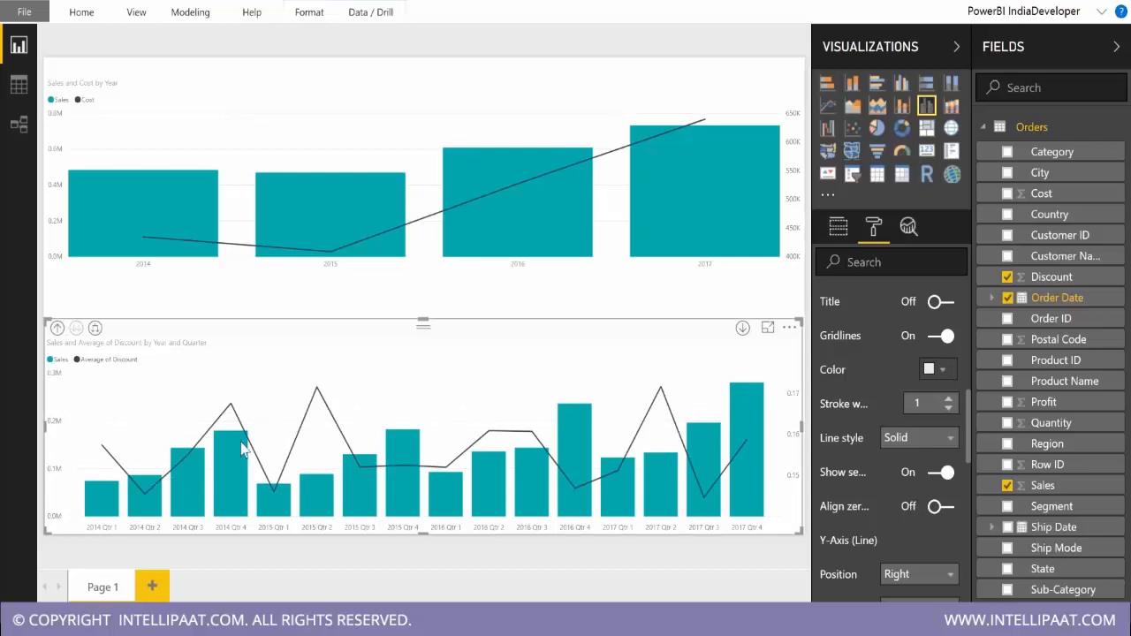
Review the lower chart's remaining Y-Axis (Line) formatting options and drill the chart back up to Year level.
{"action": "scroll", "coordinate": [913, 522], "scroll_direction": "down", "scroll_amount": 2}
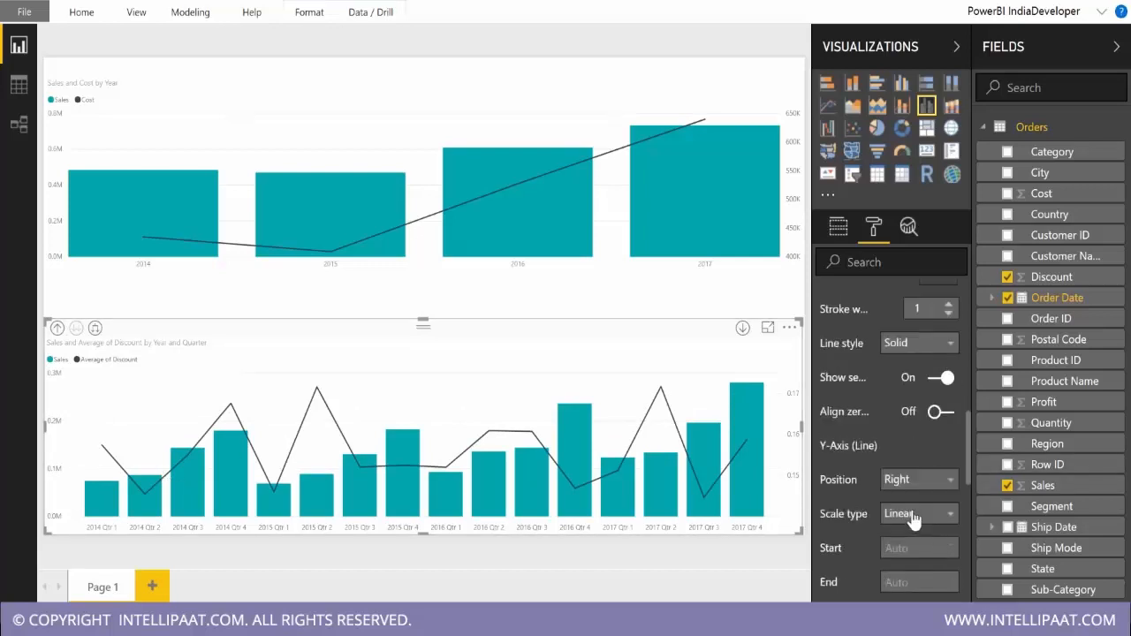
{"action": "scroll", "coordinate": [913, 521], "scroll_direction": "down", "scroll_amount": 2}
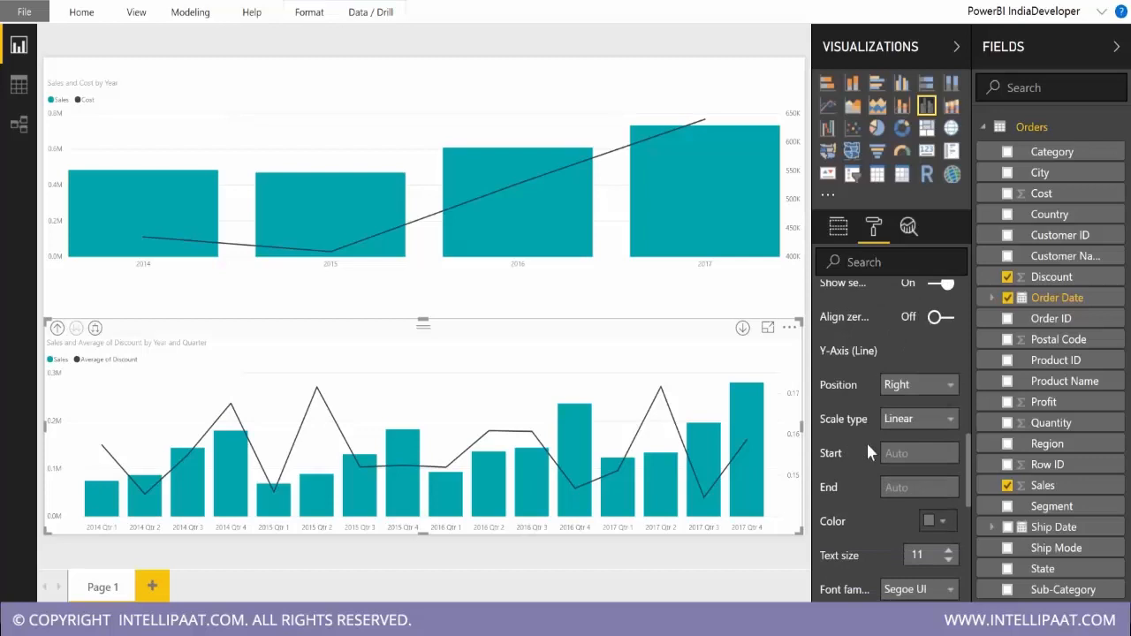
{"action": "scroll", "coordinate": [880, 502], "scroll_direction": "down", "scroll_amount": 4}
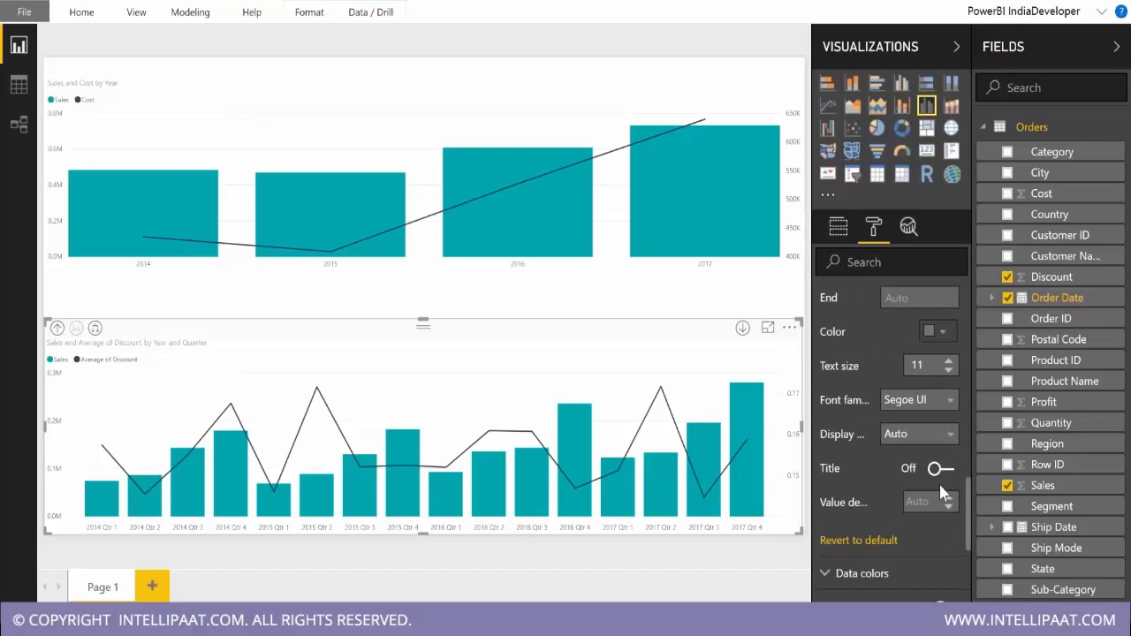
{"action": "scroll", "coordinate": [938, 487], "scroll_direction": "down", "scroll_amount": 4}
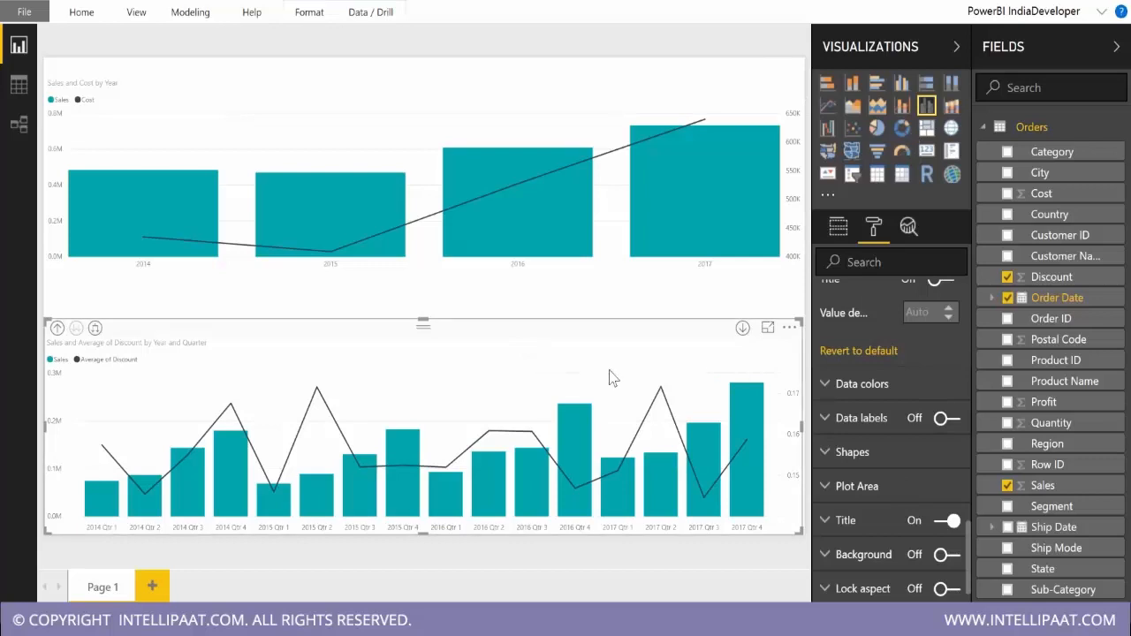
{"action": "left_click", "coordinate": [56, 327]}
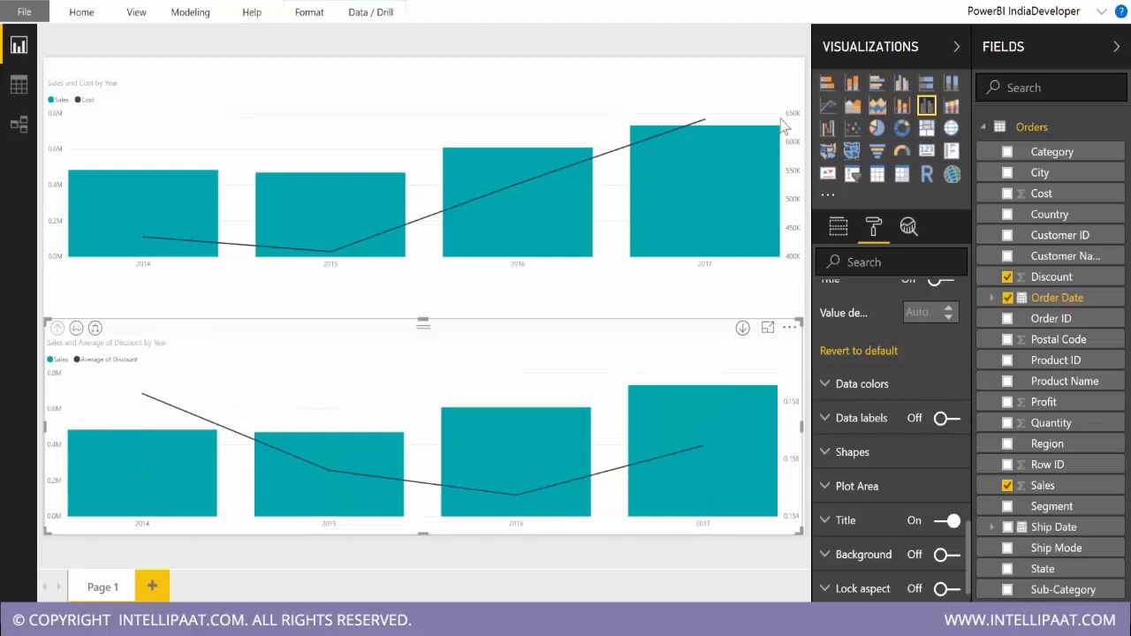
Add Segment as the column series of the lower Sales and average Discount chart.
{"action": "left_click", "coordinate": [838, 226]}
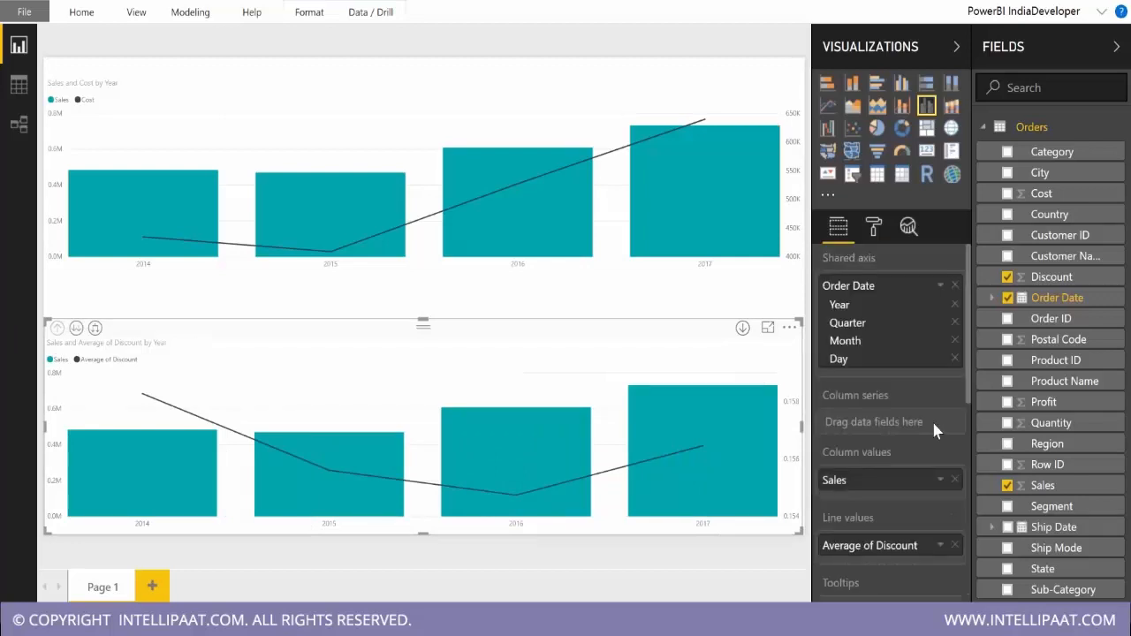
{"action": "left_click_drag", "start_coordinate": [1014, 509], "coordinate": [884, 423]}
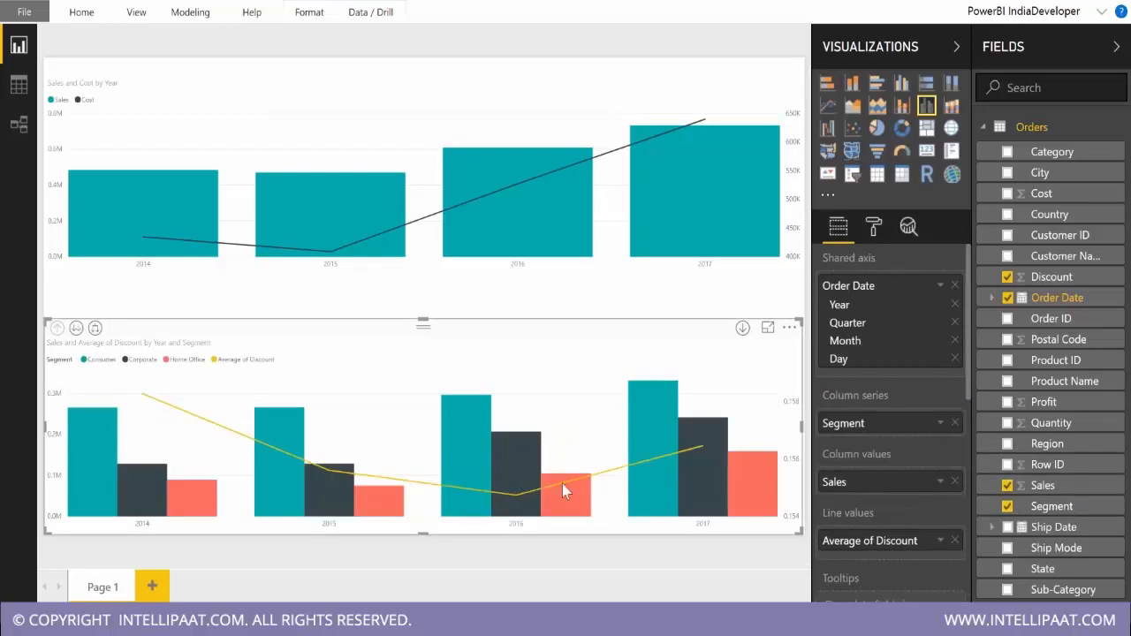
{"action": "mouse_move", "coordinate": [563, 484]}
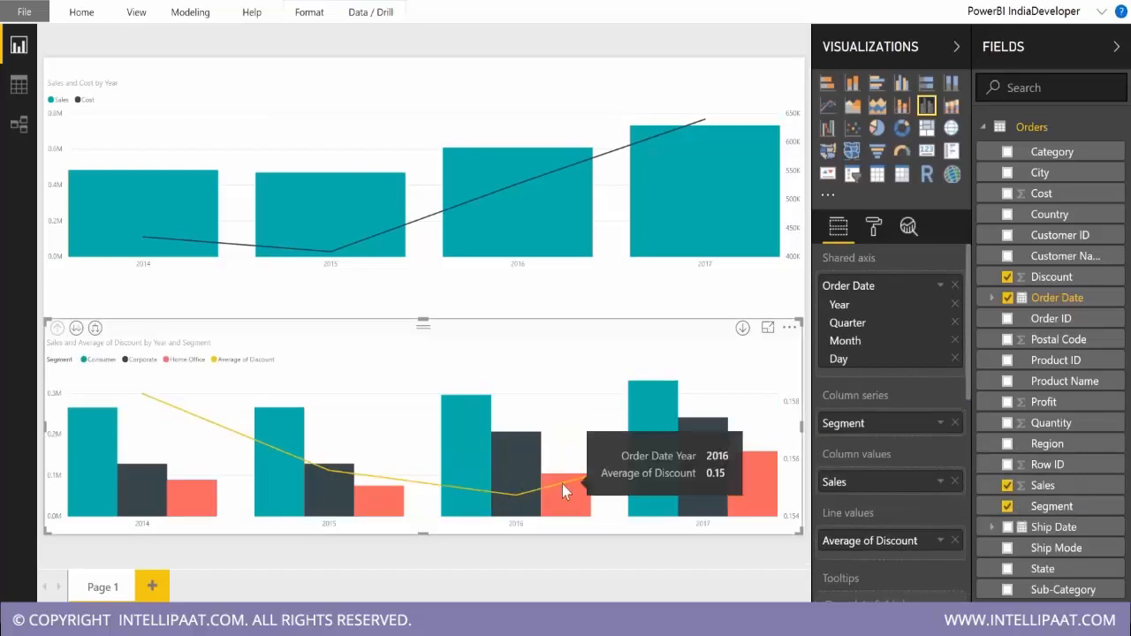
Try the lower chart as a line and stacked column chart, check its data fields, and switch back to line and clustered column.
{"action": "left_click", "coordinate": [902, 107]}
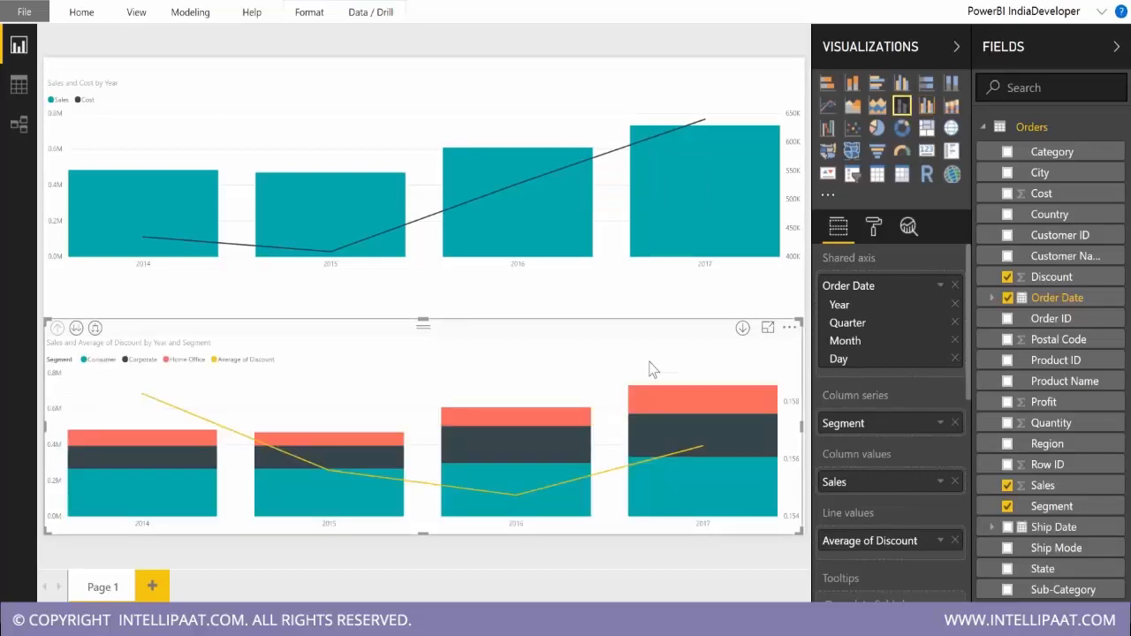
{"action": "scroll", "coordinate": [878, 457], "scroll_direction": "down", "scroll_amount": 5}
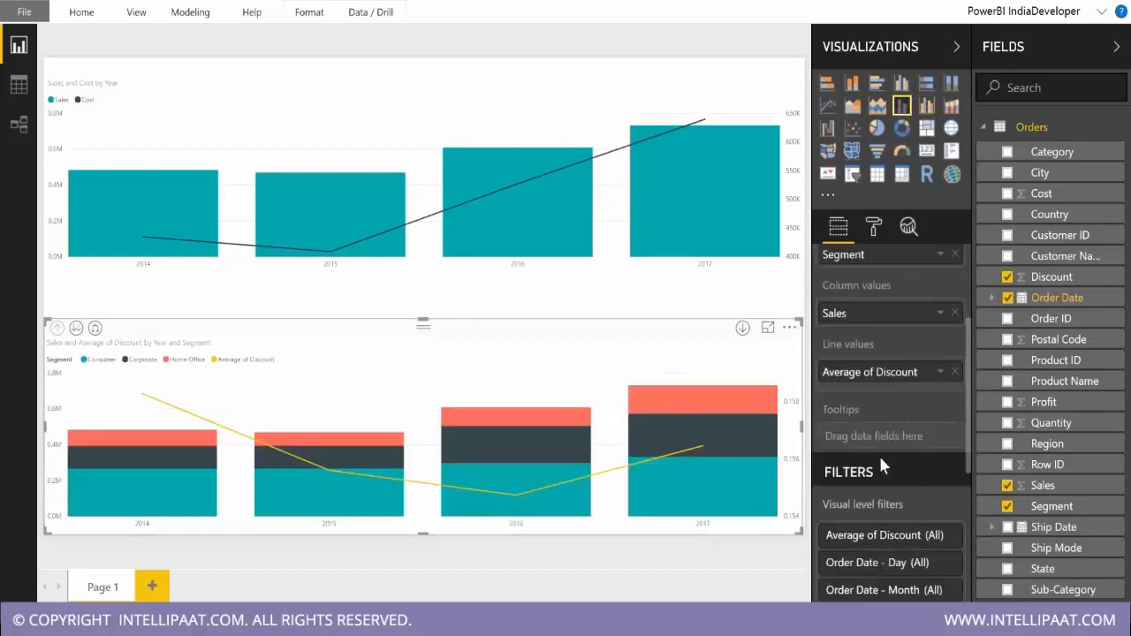
{"action": "scroll", "coordinate": [877, 453], "scroll_direction": "up", "scroll_amount": 5}
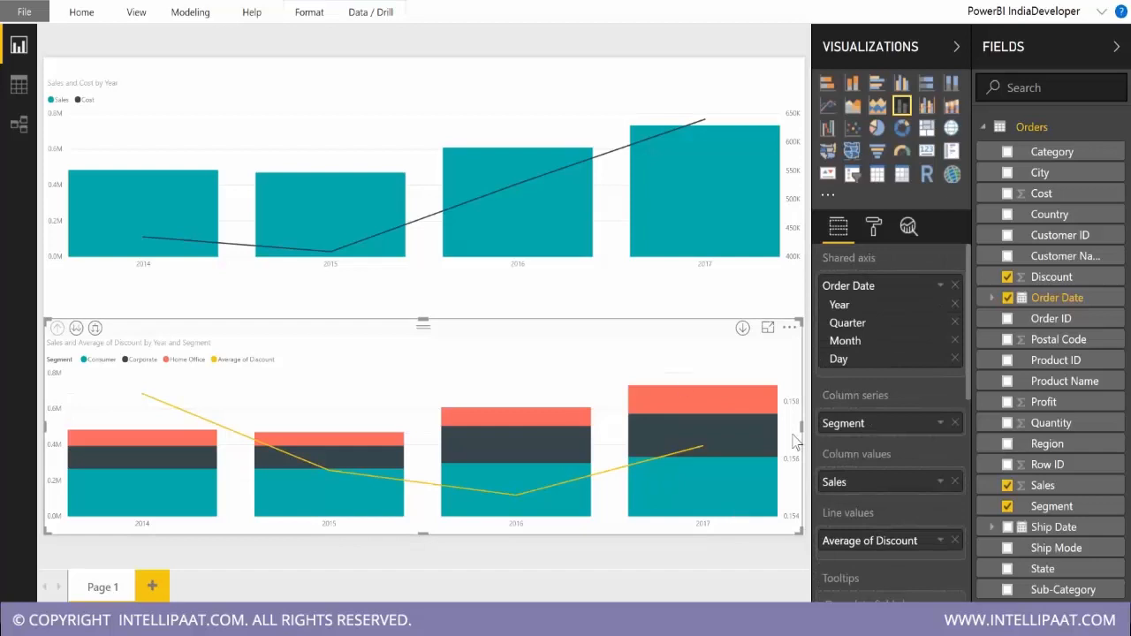
{"action": "left_click", "coordinate": [926, 107]}
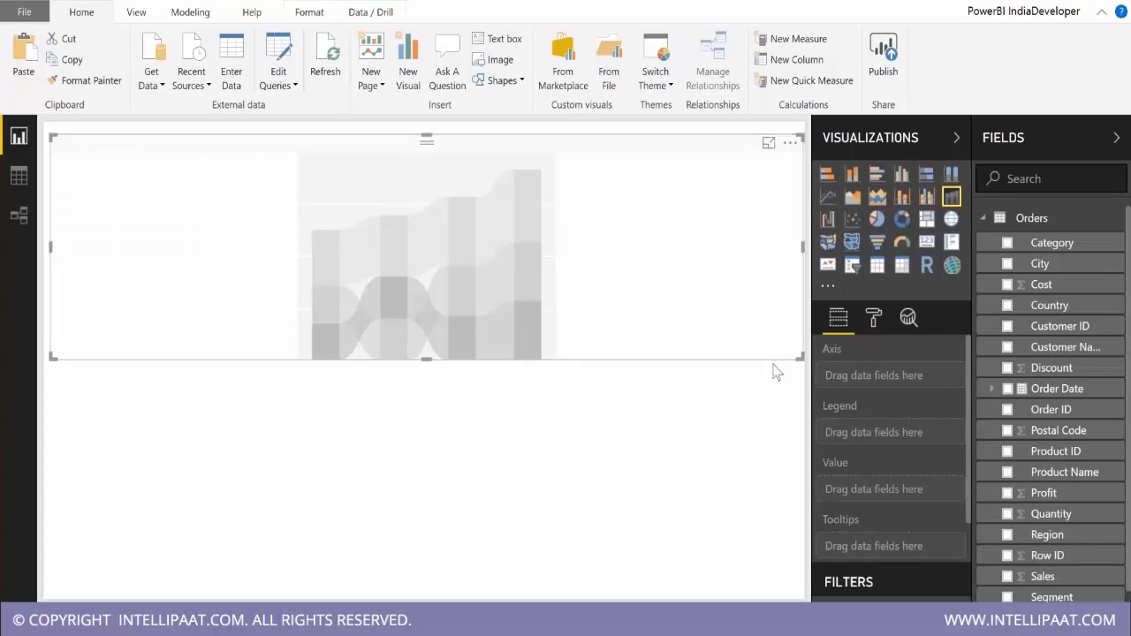
{"action": "mouse_move", "coordinate": [312, 357]}
{"action": "left_mouse_down"}
{"action": "mouse_move", "coordinate": [309, 235]}
{"action": "mouse_move", "coordinate": [336, 231]}
{"action": "mouse_move", "coordinate": [338, 358]}
{"action": "mouse_move", "coordinate": [340, 330]}
{"action": "left_mouse_up"}
{"action": "left_click_drag", "start_coordinate": [311, 288], "coordinate": [335, 288]}
{"action": "mouse_move", "coordinate": [379, 352]}
{"action": "left_mouse_down"}
{"action": "mouse_move", "coordinate": [377, 205]}
{"action": "mouse_move", "coordinate": [409, 308]}
{"action": "mouse_move", "coordinate": [406, 360]}
{"action": "left_mouse_up"}
{"action": "left_click_drag", "start_coordinate": [380, 324], "coordinate": [419, 319]}
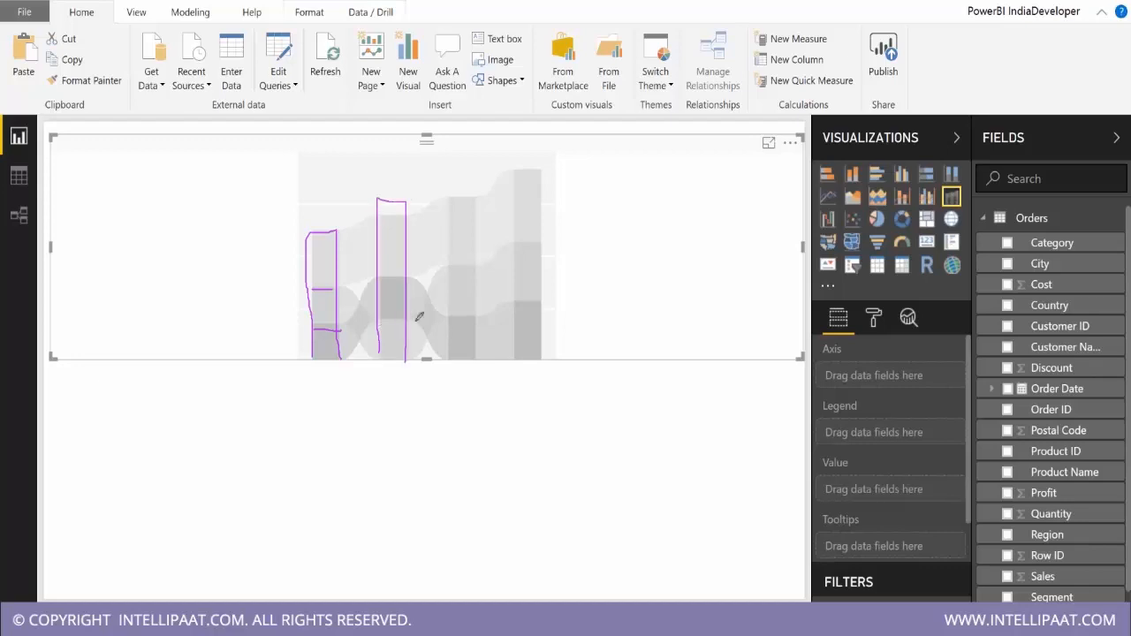
{"action": "left_click_drag", "start_coordinate": [375, 279], "coordinate": [409, 278]}
{"action": "left_click_drag", "start_coordinate": [334, 327], "coordinate": [381, 278]}
{"action": "mouse_move", "coordinate": [314, 356]}
{"action": "left_mouse_down"}
{"action": "mouse_move", "coordinate": [380, 322]}
{"action": "mouse_move", "coordinate": [444, 357]}
{"action": "left_mouse_up"}
{"action": "mouse_move", "coordinate": [409, 278]}
{"action": "left_mouse_down"}
{"action": "mouse_move", "coordinate": [457, 314]}
{"action": "mouse_move", "coordinate": [539, 305]}
{"action": "left_mouse_up"}
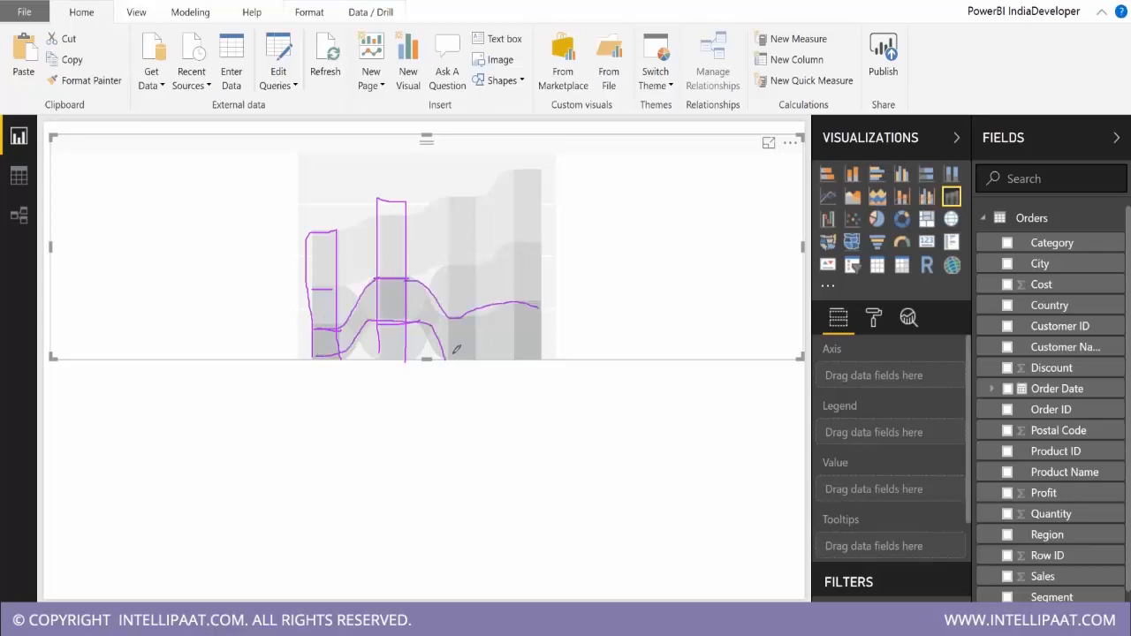
{"action": "left_click_drag", "start_coordinate": [452, 358], "coordinate": [535, 352]}
{"action": "left_click", "coordinate": [939, 483]}
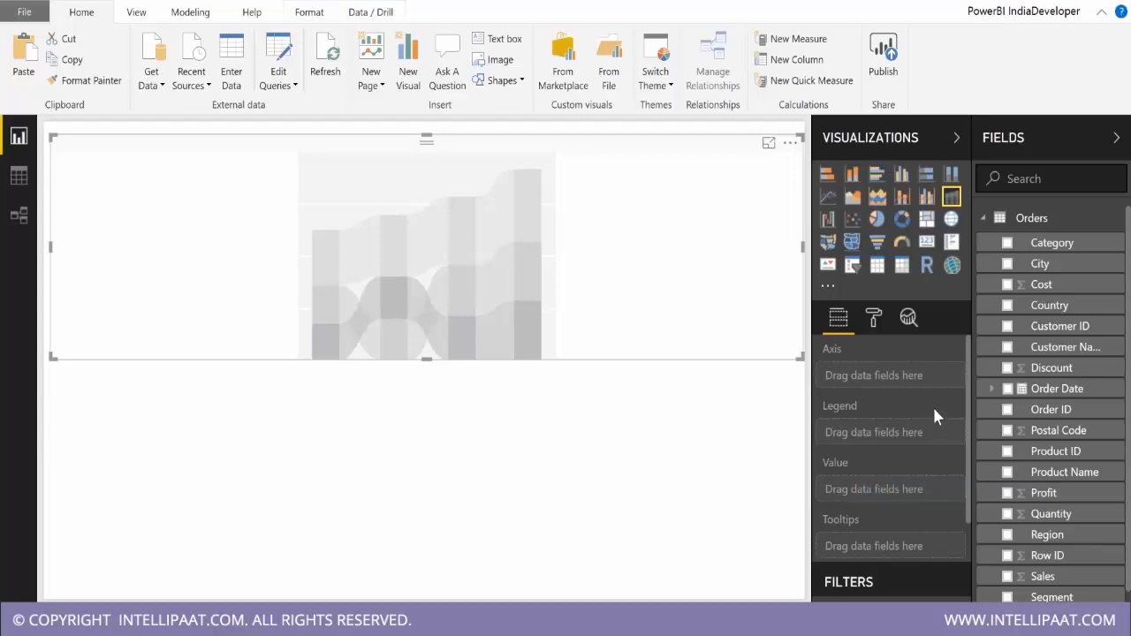
Move the empty ribbon chart to the lower half of the page, aligned with the page's left edge.
{"action": "left_click_drag", "start_coordinate": [614, 150], "coordinate": [601, 125]}
{"action": "left_click", "coordinate": [601, 123]}
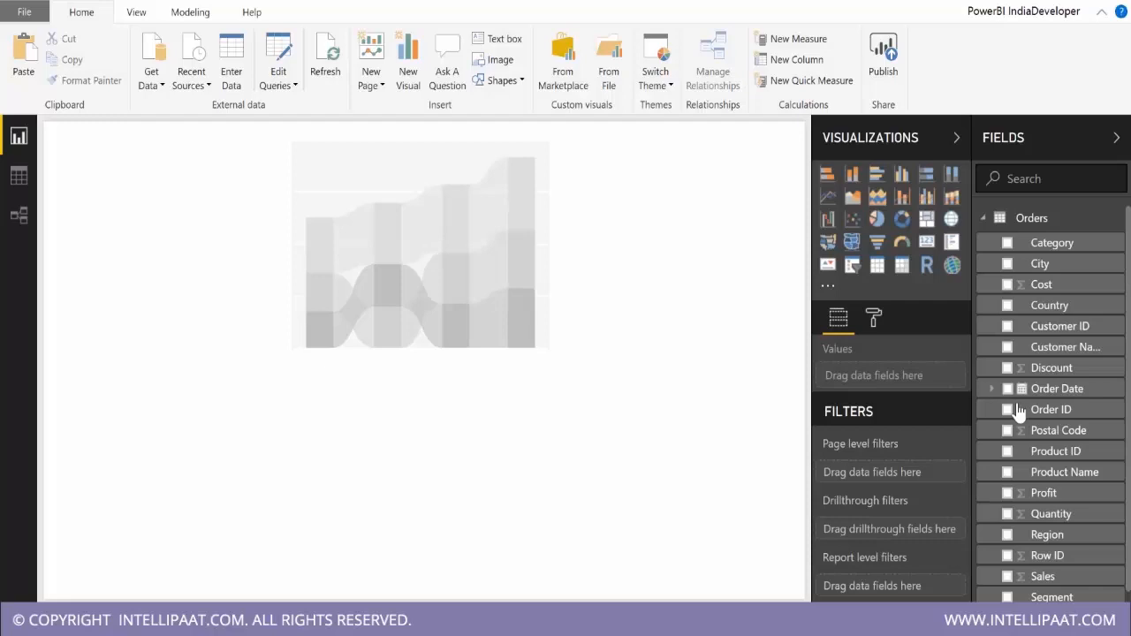
{"action": "left_click", "coordinate": [477, 164]}
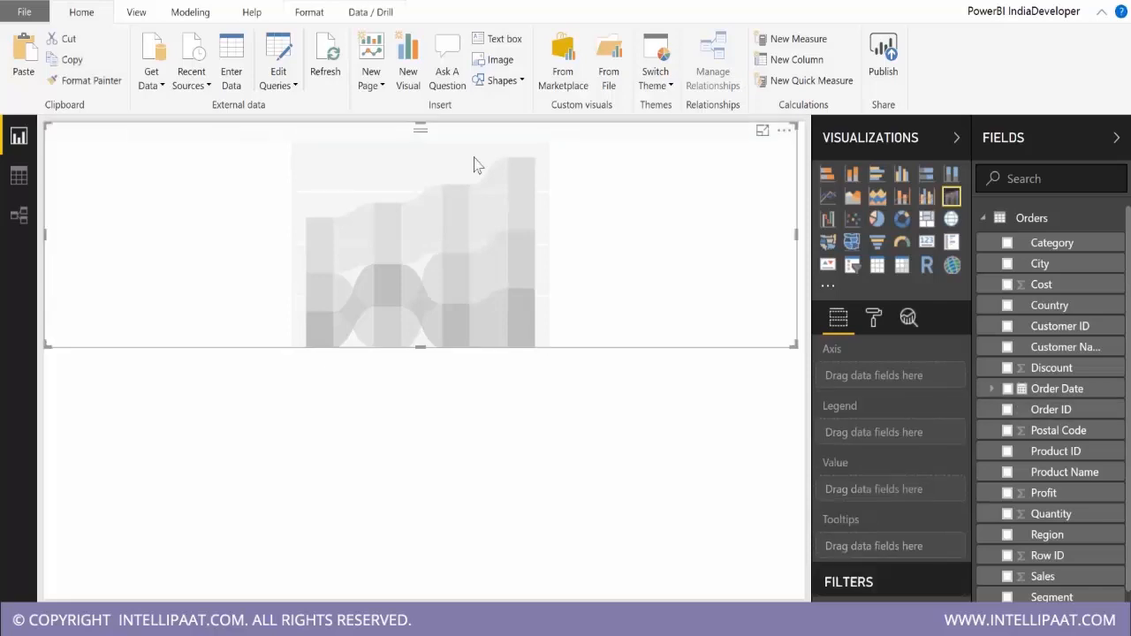
{"action": "left_click_drag", "start_coordinate": [474, 131], "coordinate": [485, 515]}
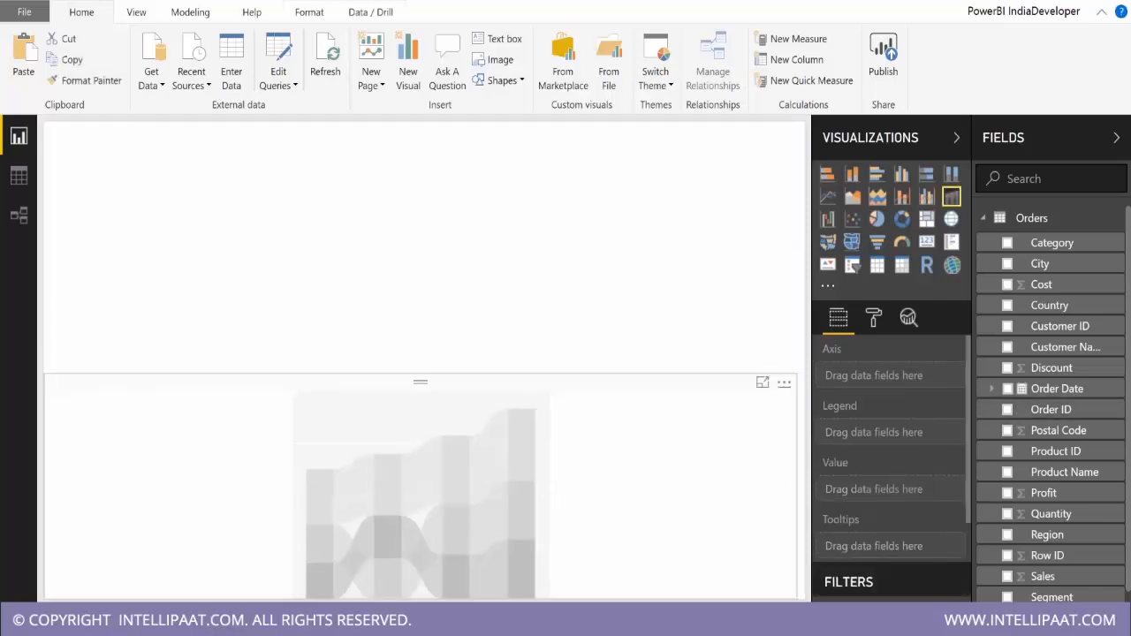
Create a stacked column chart of Sales by Order Date and Segment in the empty upper part of the page.
{"action": "left_click", "coordinate": [441, 177]}
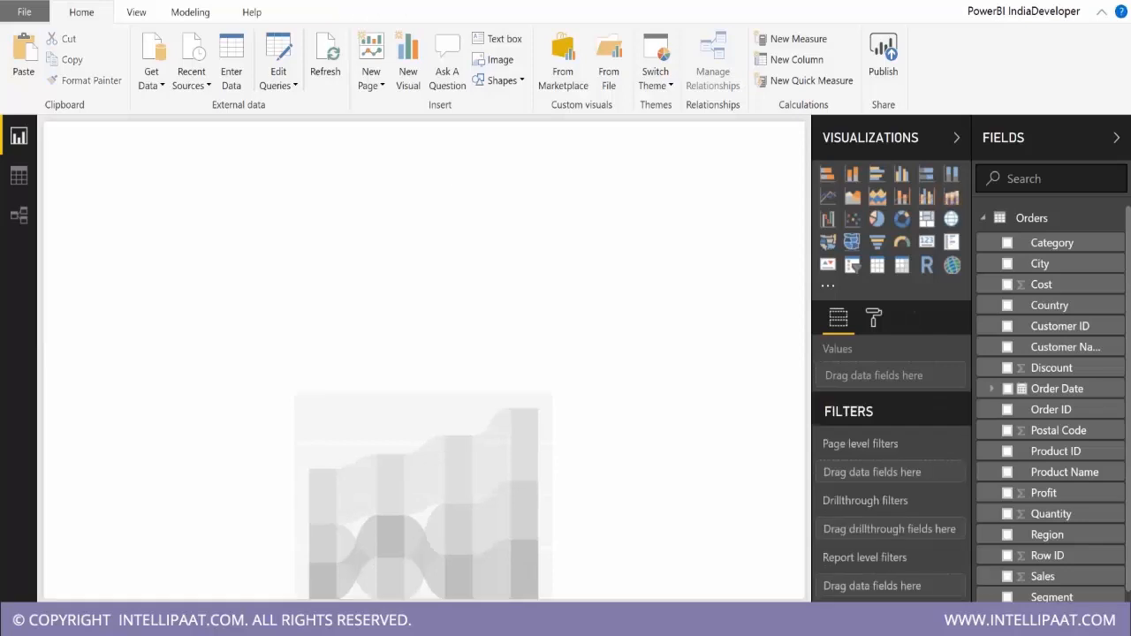
{"action": "left_click", "coordinate": [1007, 389]}
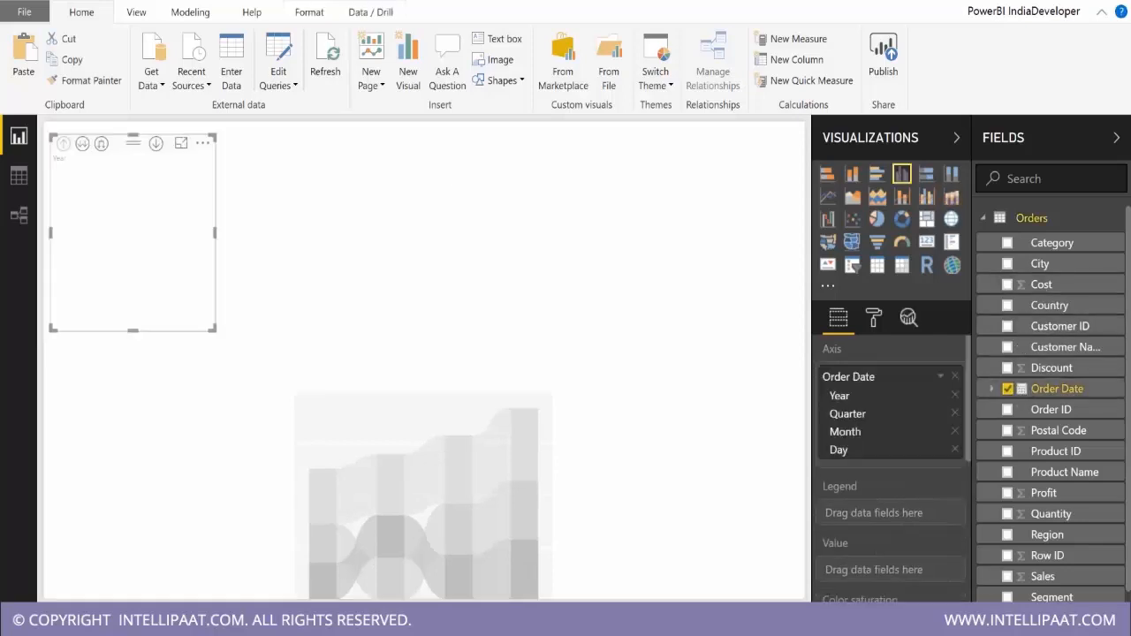
{"action": "left_click", "coordinate": [1007, 576]}
{"action": "left_click", "coordinate": [1007, 597]}
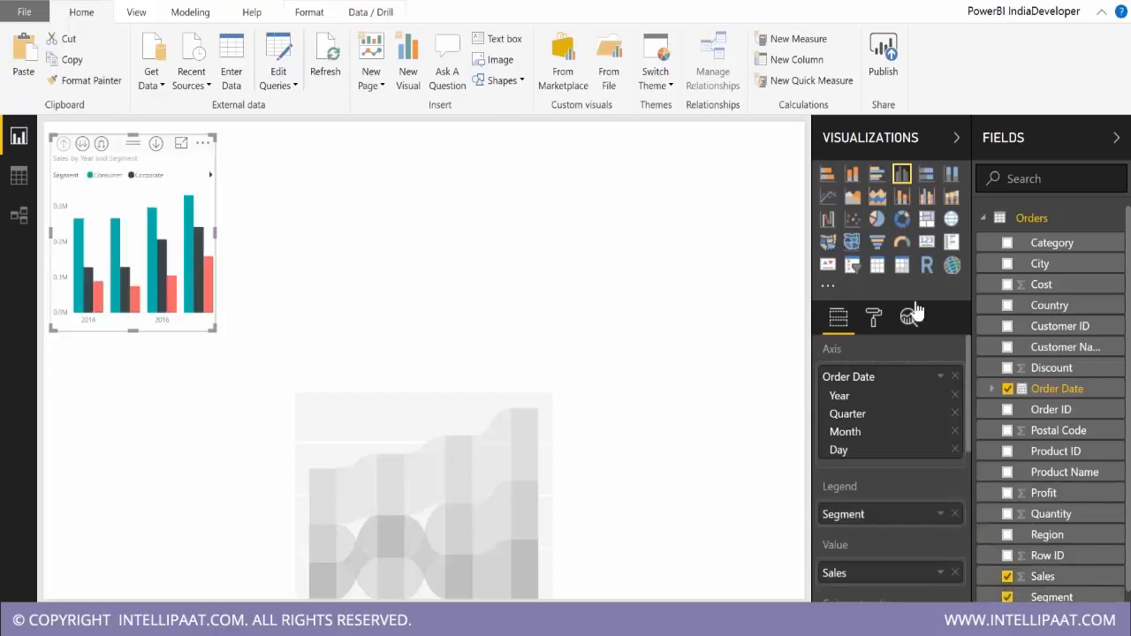
{"action": "left_click", "coordinate": [853, 172]}
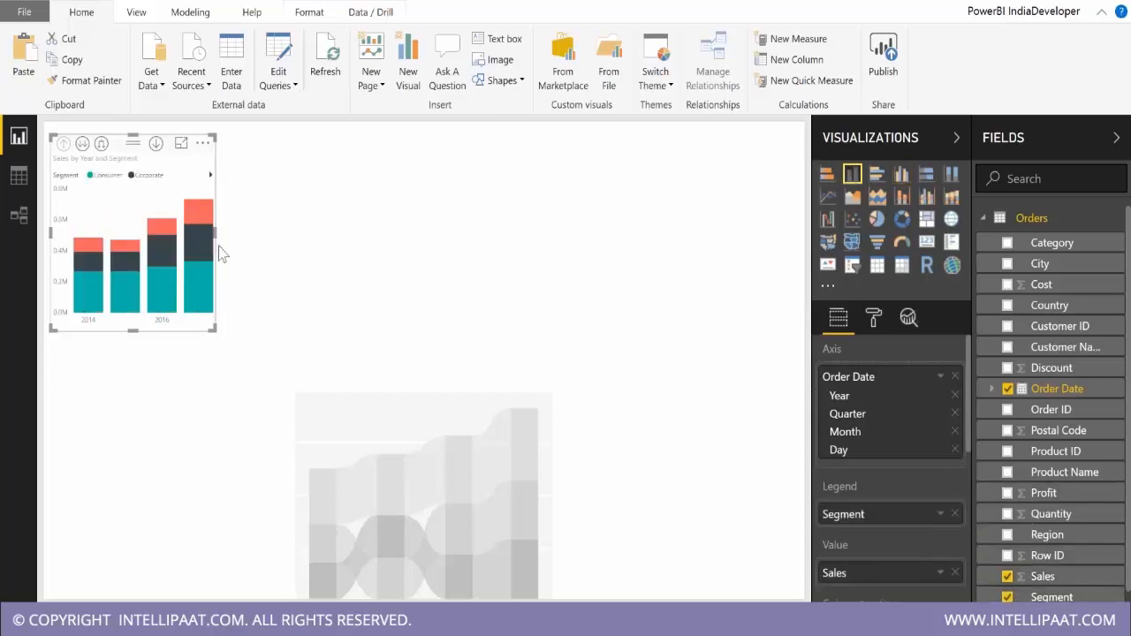
Resize the stacked column chart to fill the page's upper half and expand its date hierarchy to Year and Quarter level.
{"action": "left_click_drag", "start_coordinate": [218, 253], "coordinate": [802, 254]}
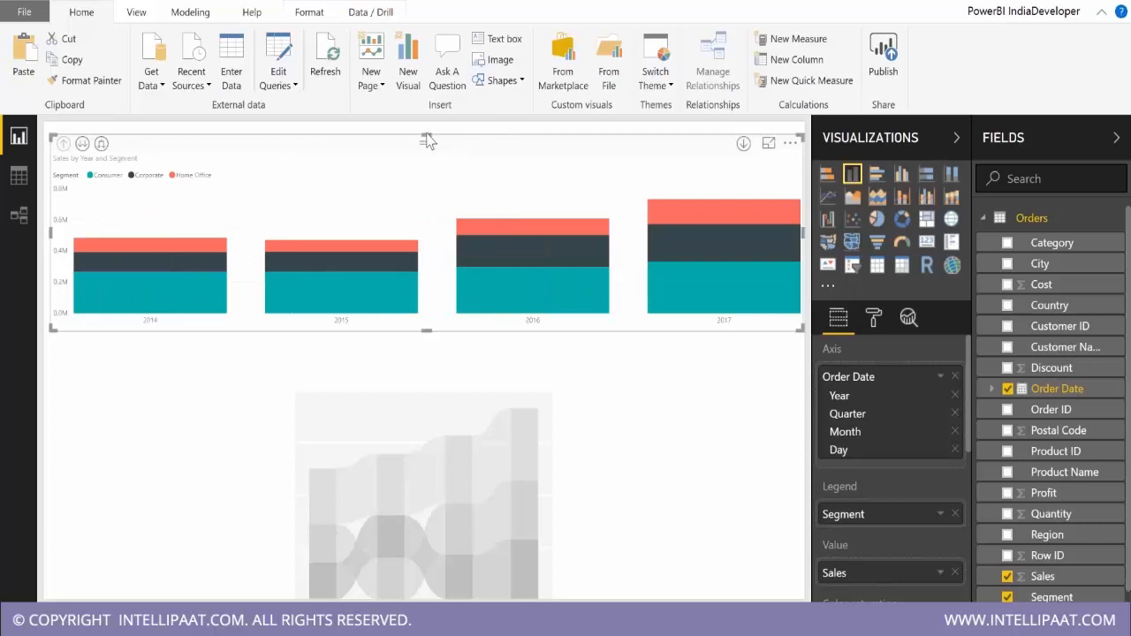
{"action": "left_click_drag", "start_coordinate": [427, 139], "coordinate": [427, 129]}
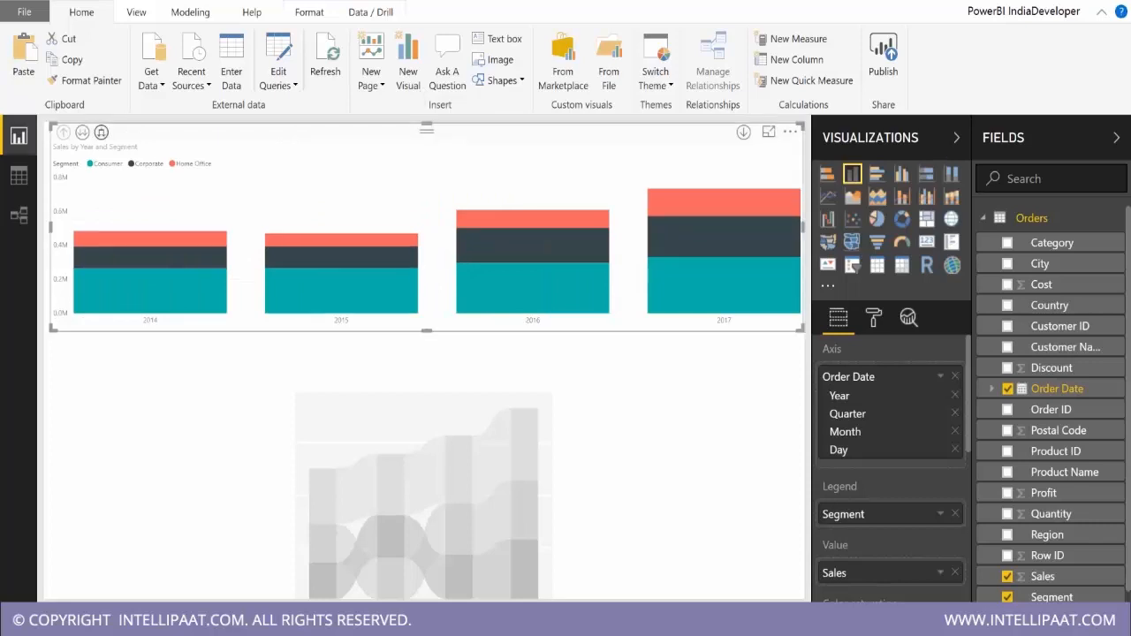
{"action": "left_click", "coordinate": [101, 131]}
{"action": "left_click_drag", "start_coordinate": [418, 328], "coordinate": [418, 363]}
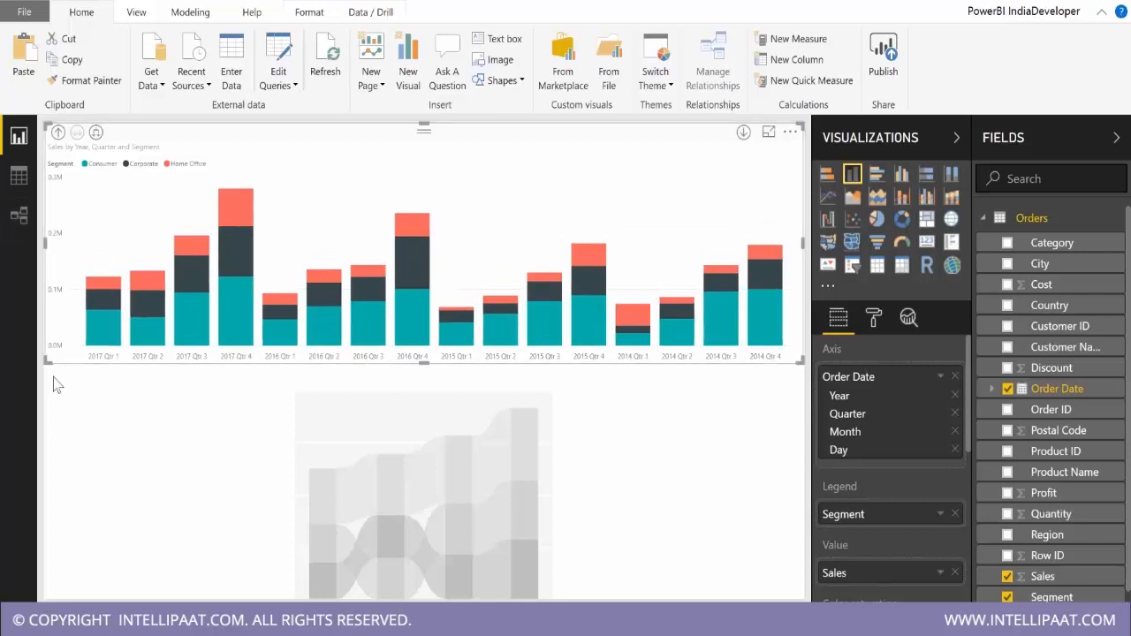
Sort the stacked column chart by Year Quarter in ascending order.
{"action": "left_click", "coordinate": [789, 131]}
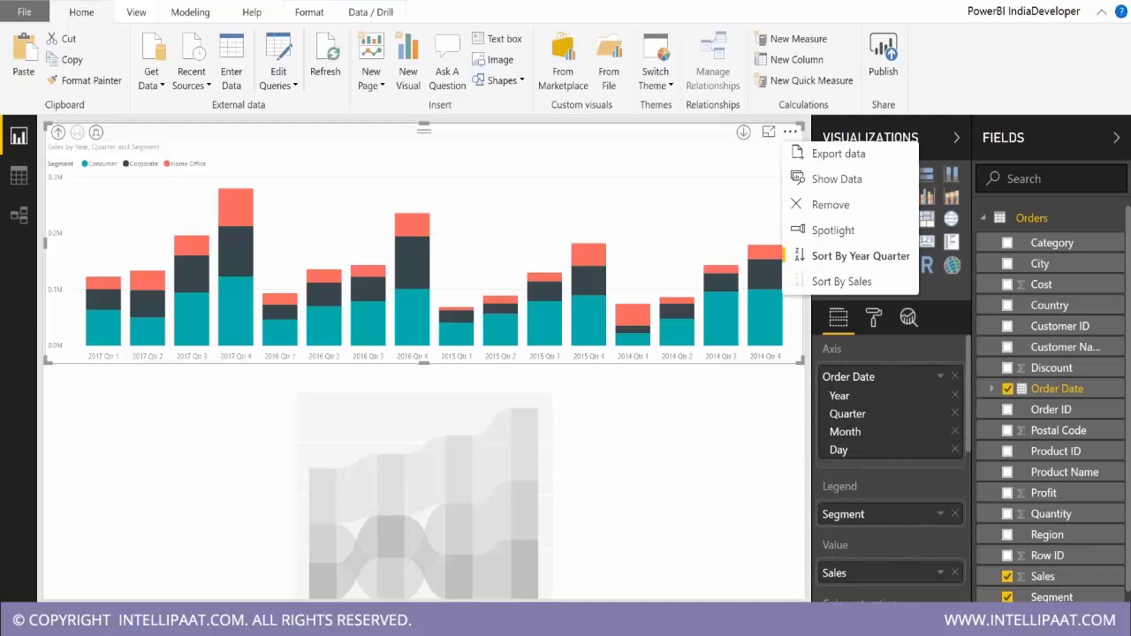
{"action": "left_click", "coordinate": [830, 255]}
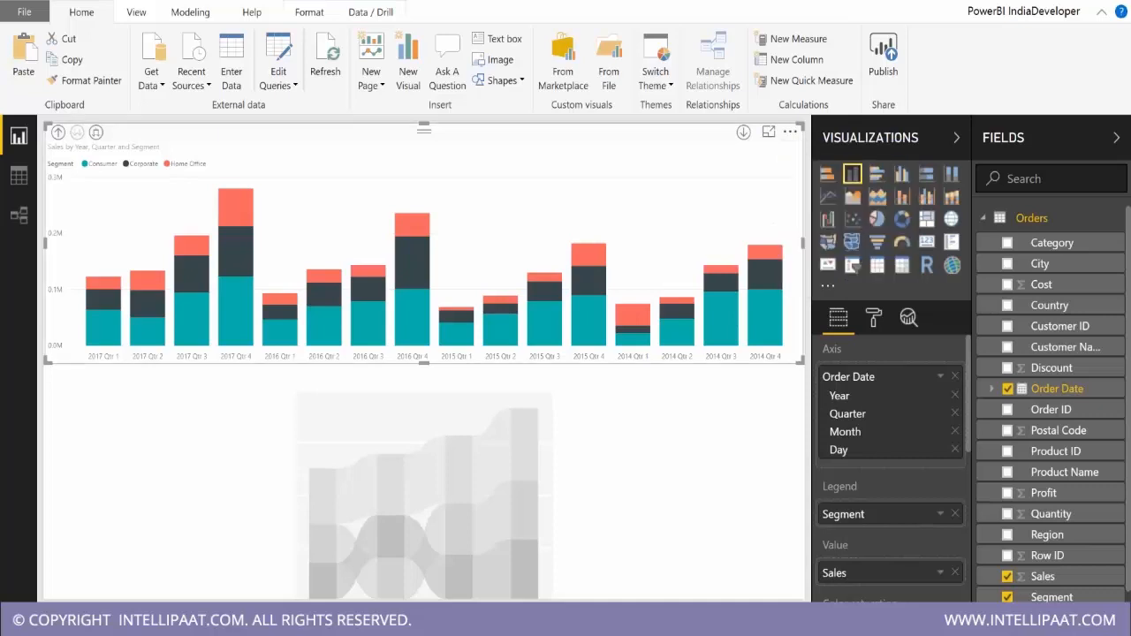
{"action": "left_click", "coordinate": [791, 134]}
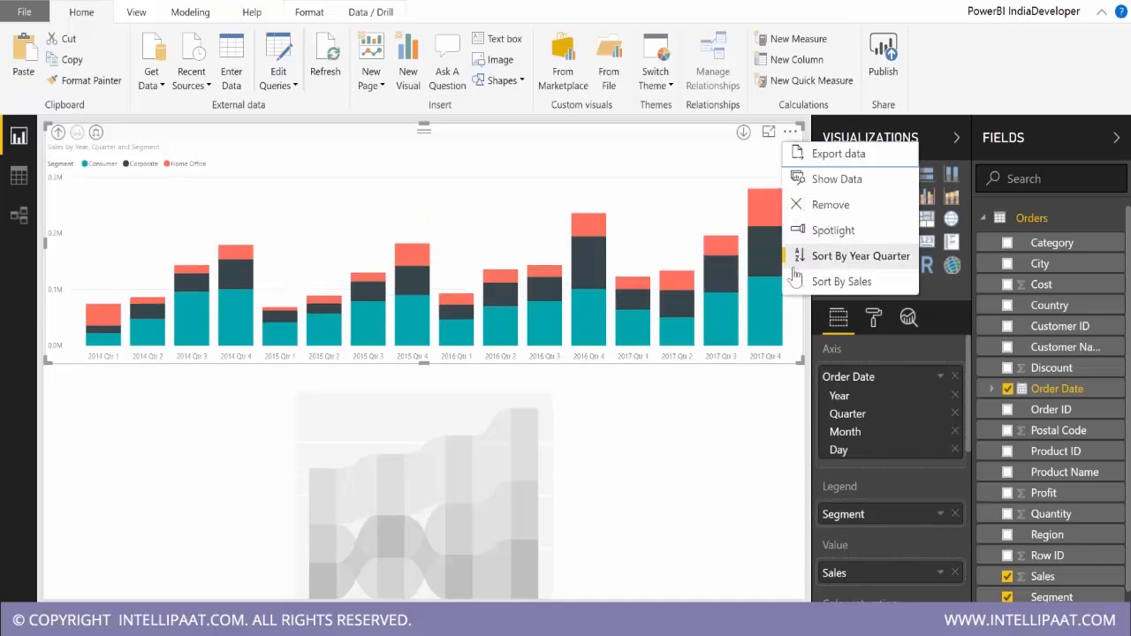
{"action": "left_click", "coordinate": [370, 205]}
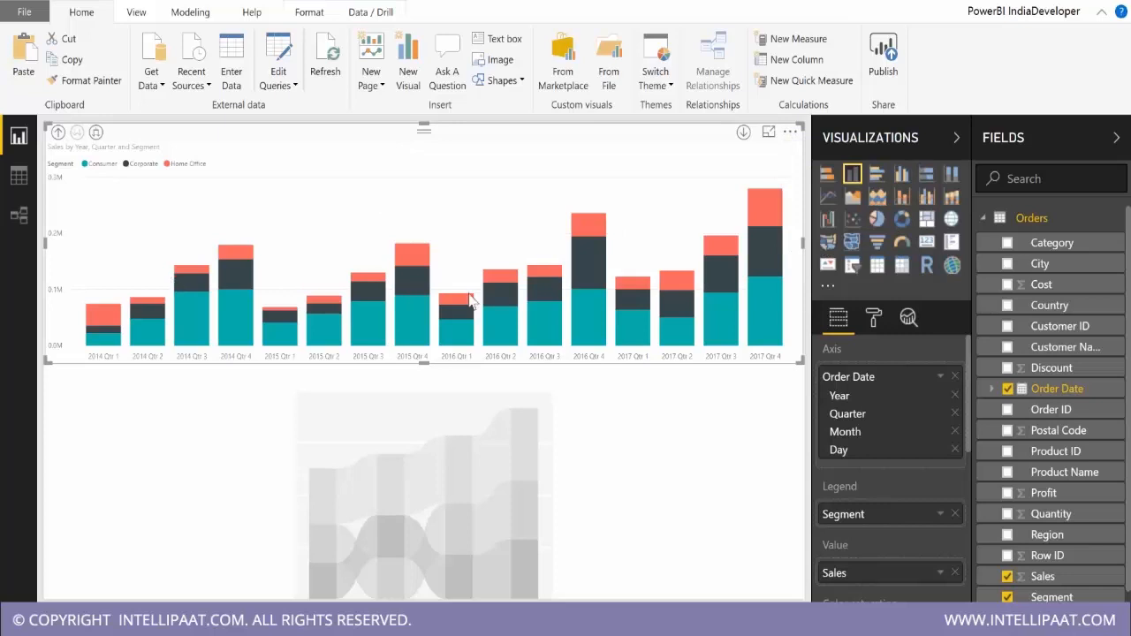
Set the lower ribbon chart to Sales by Order Date with Segment as legend, expanded to Year and Quarter level.
{"action": "left_click", "coordinate": [536, 390]}
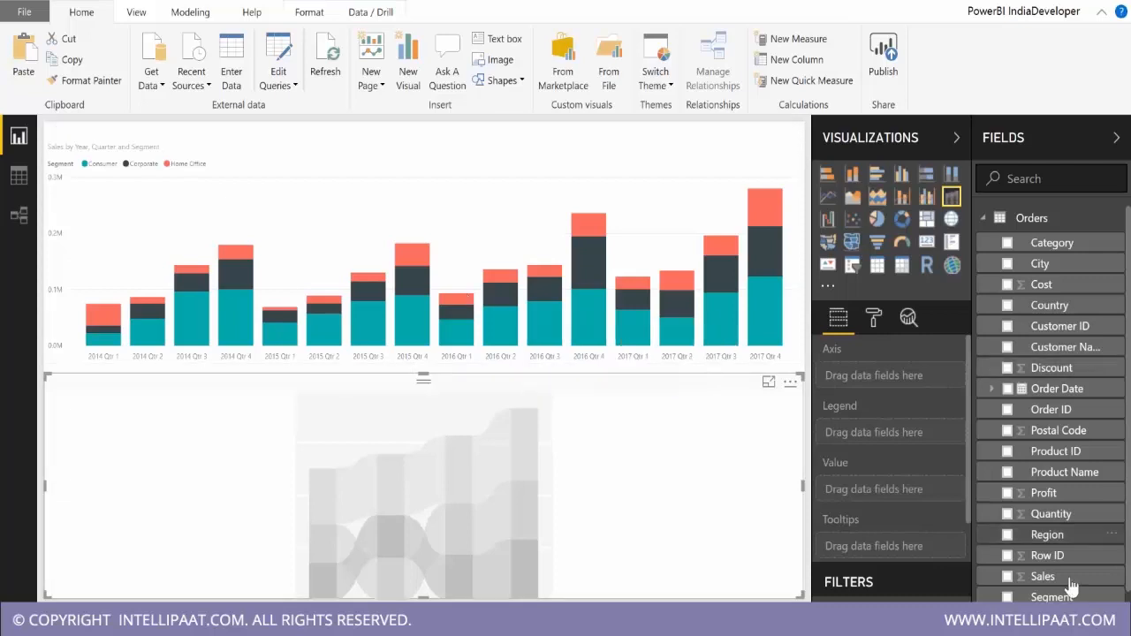
{"action": "left_click_drag", "start_coordinate": [1050, 579], "coordinate": [884, 487]}
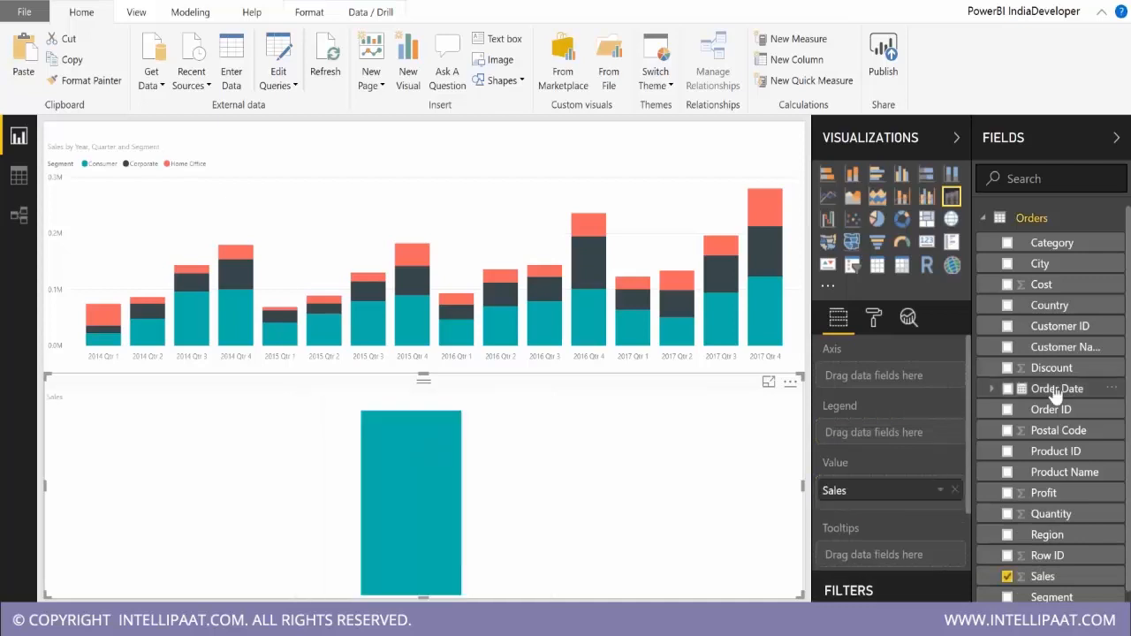
{"action": "left_click_drag", "start_coordinate": [1057, 396], "coordinate": [914, 383]}
{"action": "left_click_drag", "start_coordinate": [1050, 597], "coordinate": [883, 517]}
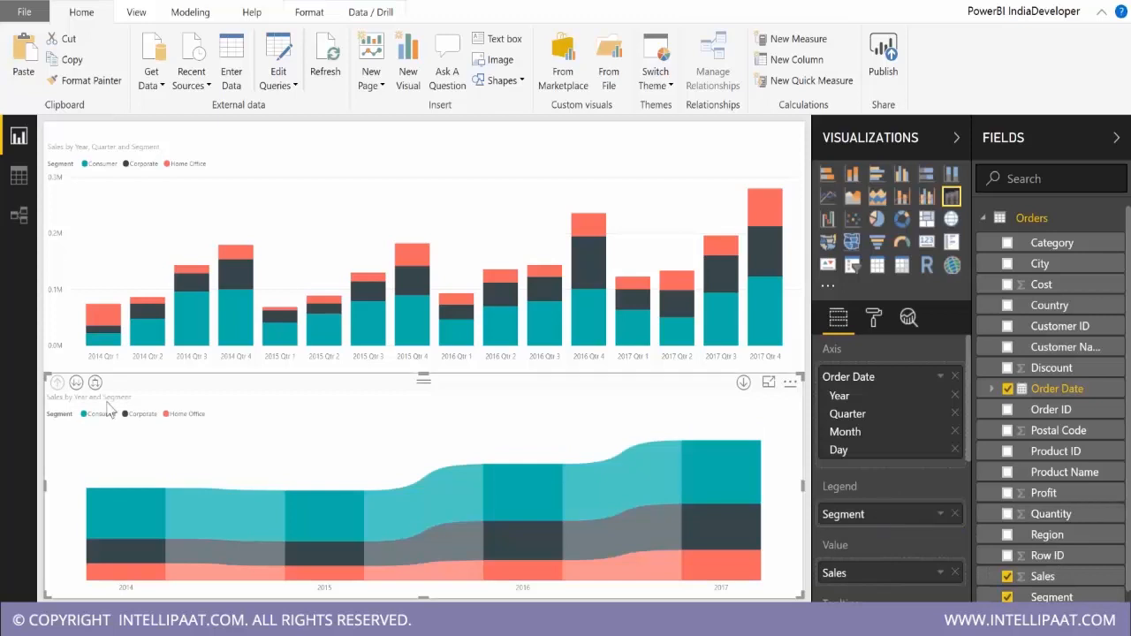
{"action": "left_click", "coordinate": [95, 385]}
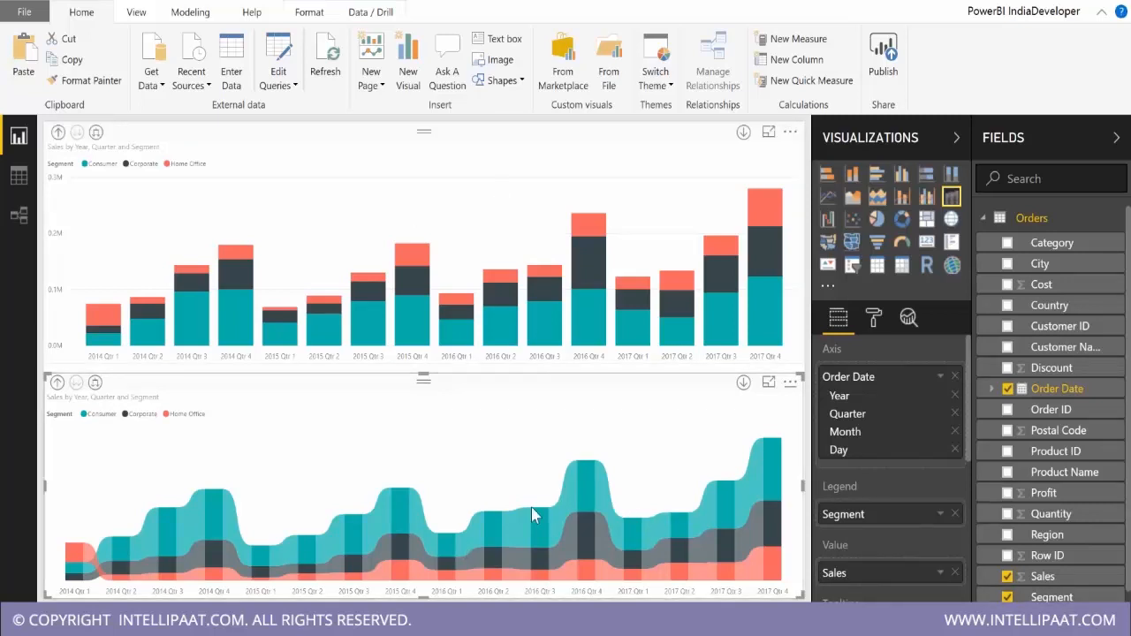
Compare the segments' quarterly Sales in the column and ribbon charts, check the ribbon chart's options and examine it in focus mode.
{"action": "mouse_move", "coordinate": [605, 258]}
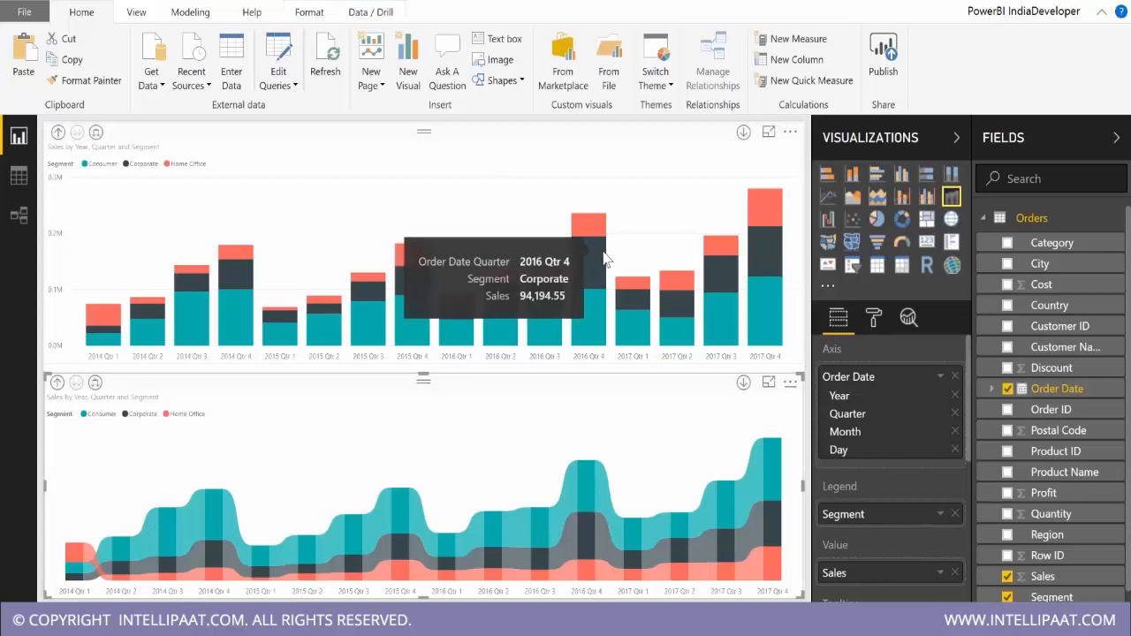
{"action": "left_click", "coordinate": [790, 382]}
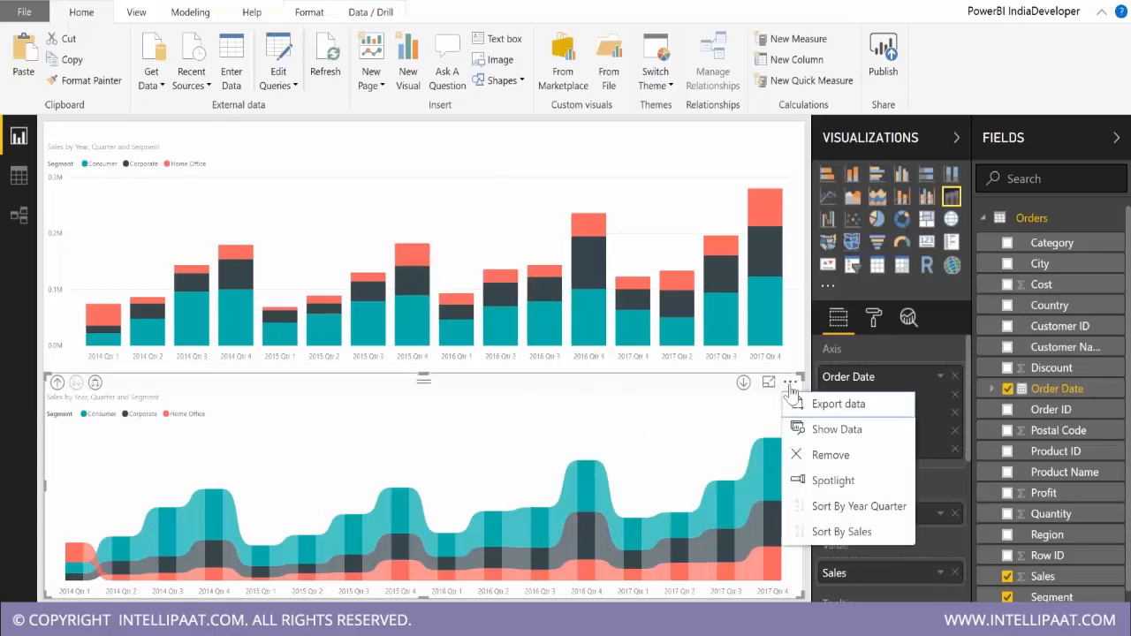
{"action": "left_click", "coordinate": [790, 386]}
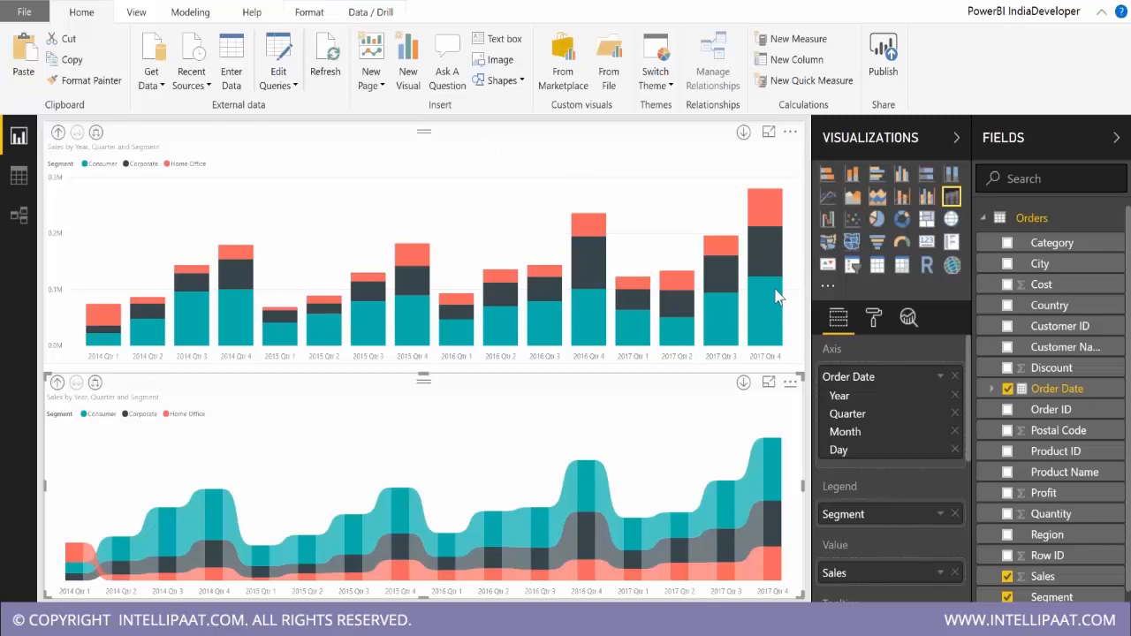
{"action": "mouse_move", "coordinate": [762, 240]}
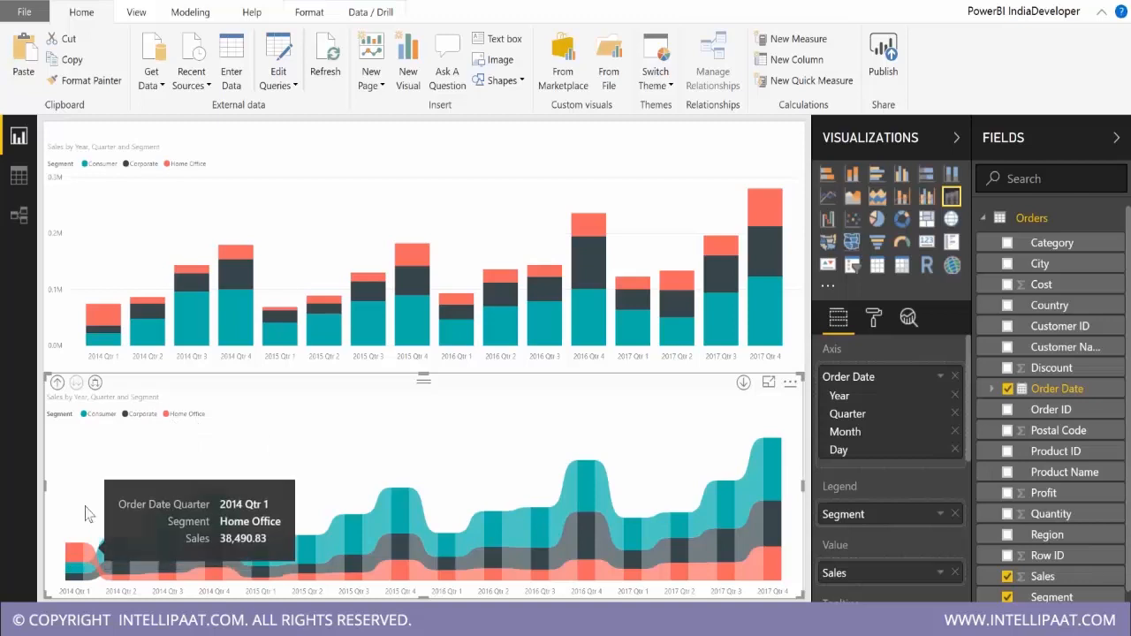
{"action": "mouse_move", "coordinate": [97, 507]}
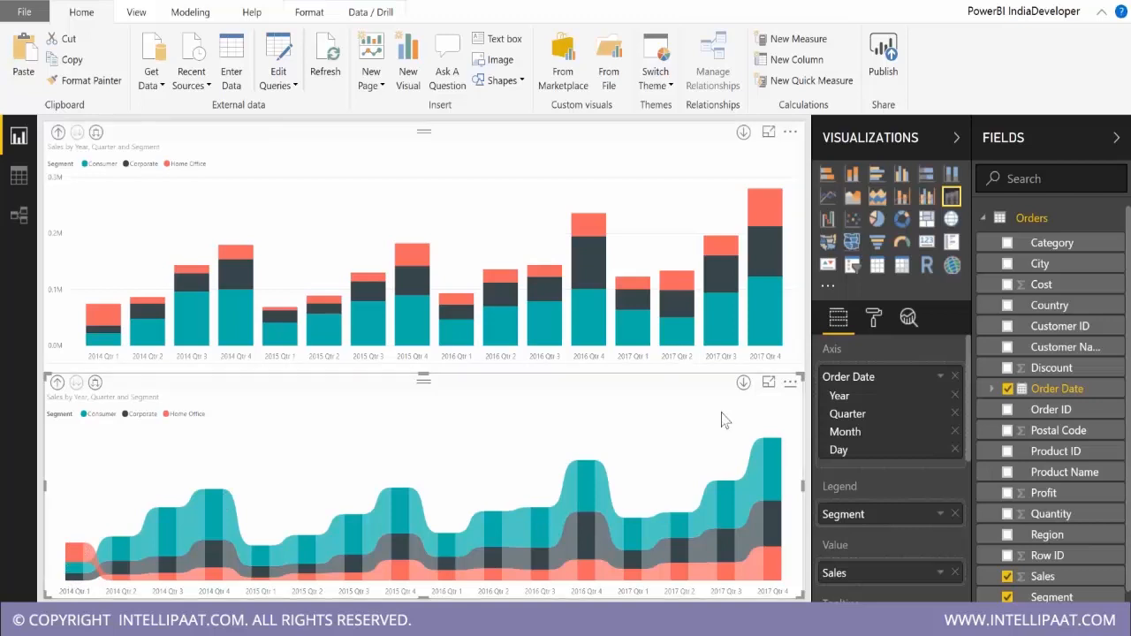
{"action": "left_click", "coordinate": [768, 383]}
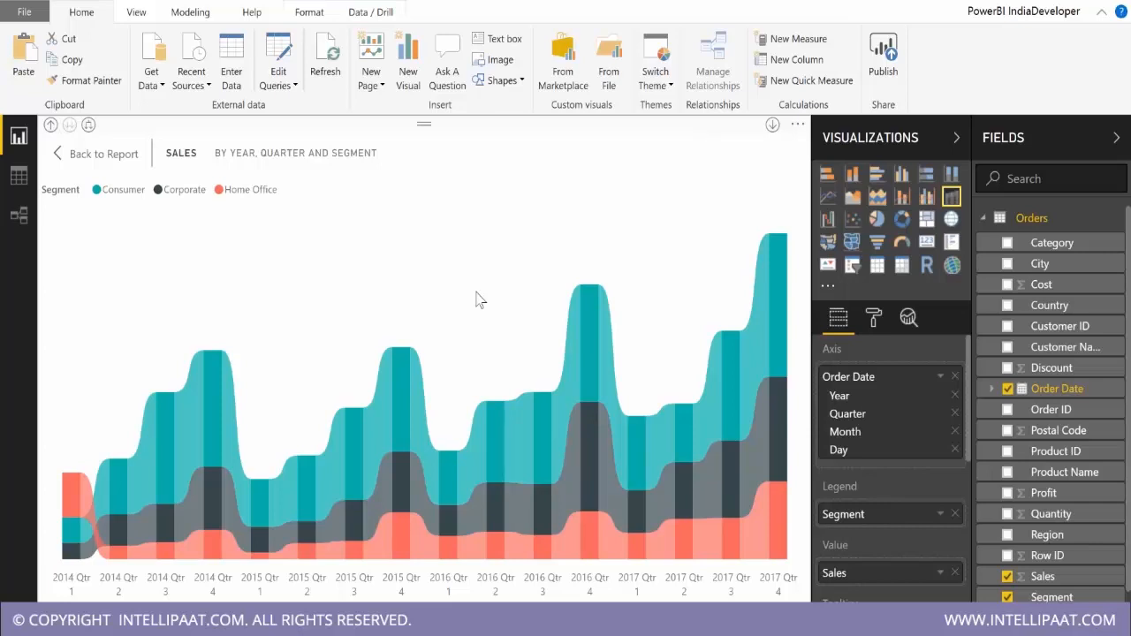
{"action": "left_click", "coordinate": [96, 154]}
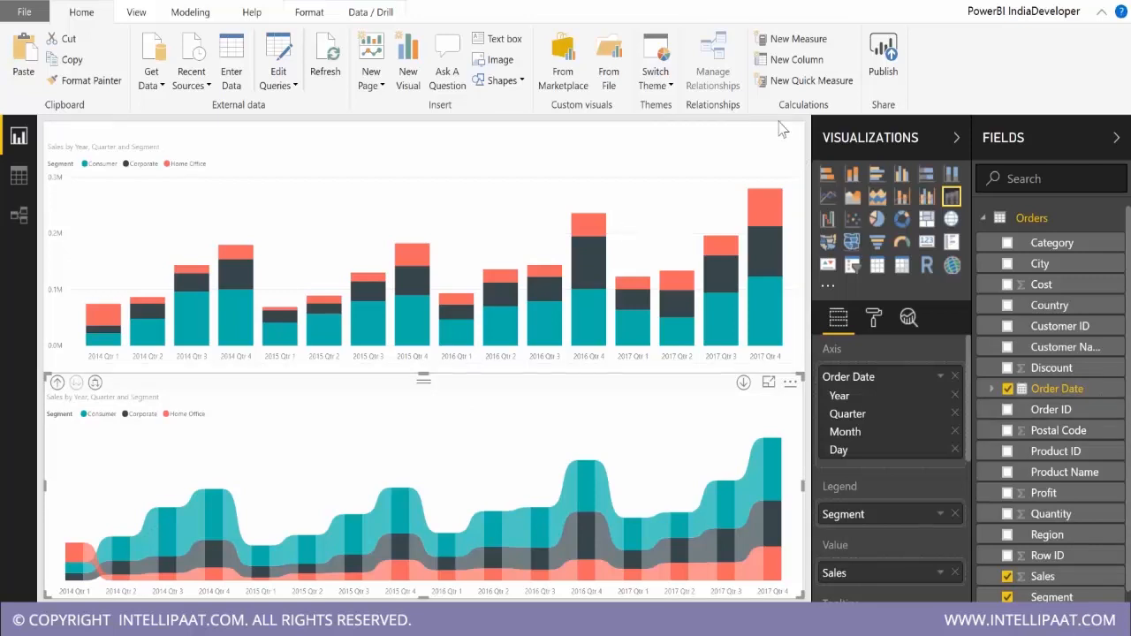
{"action": "left_click", "coordinate": [767, 382]}
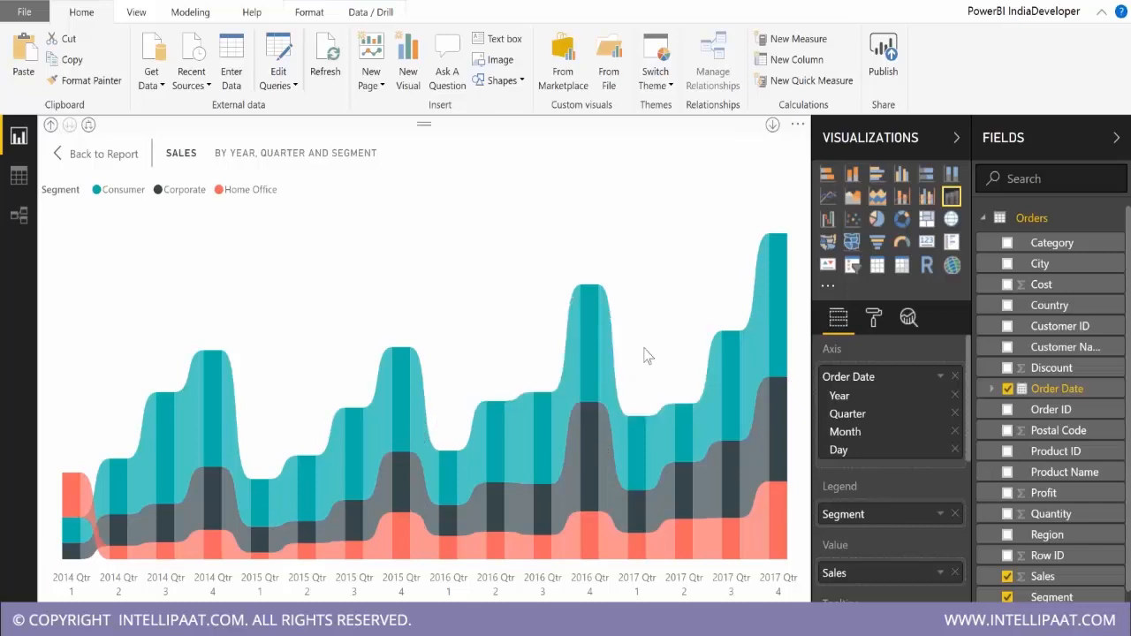
{"action": "left_click", "coordinate": [103, 154]}
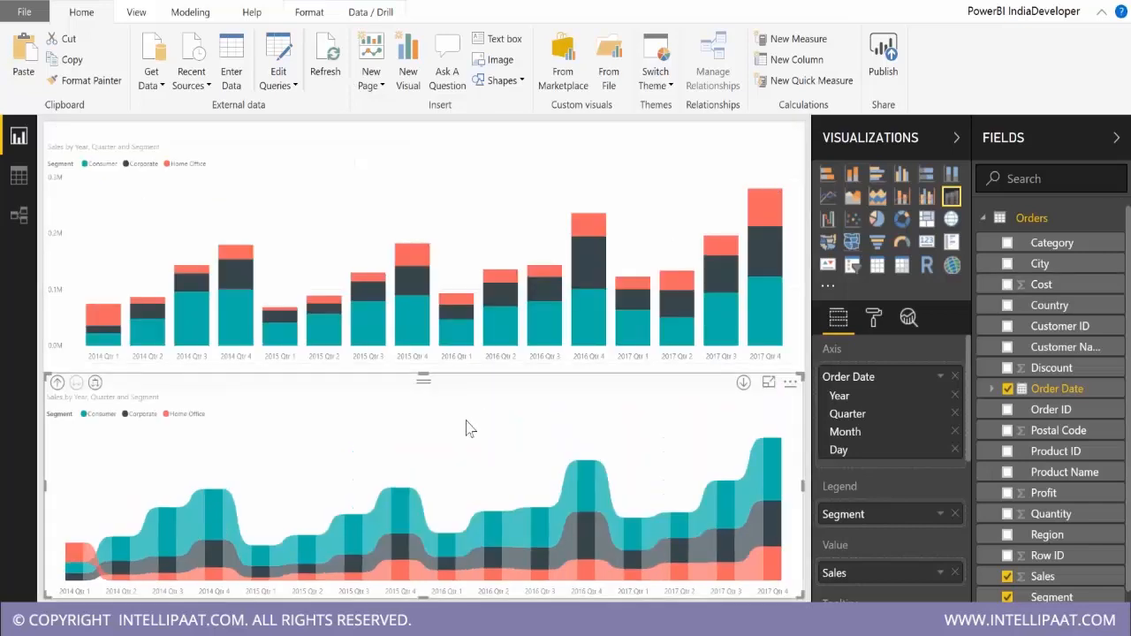
Open the Ribbons formatting settings of the lower chart and show the chart in focus mode.
{"action": "left_click", "coordinate": [874, 319]}
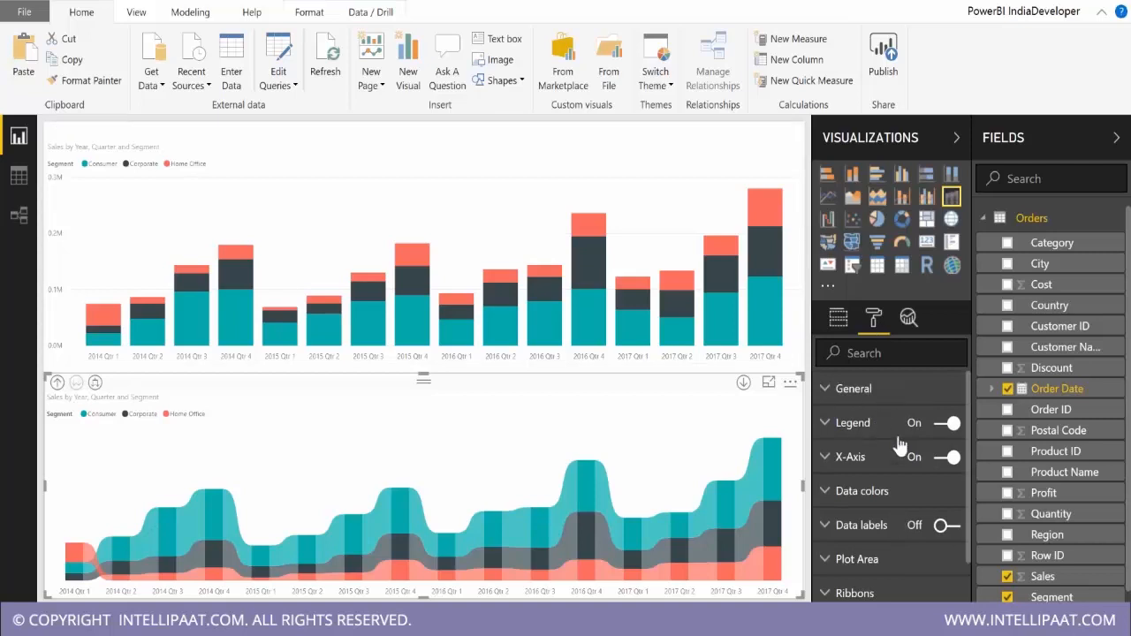
{"action": "scroll", "coordinate": [870, 498], "scroll_direction": "down", "scroll_amount": 3}
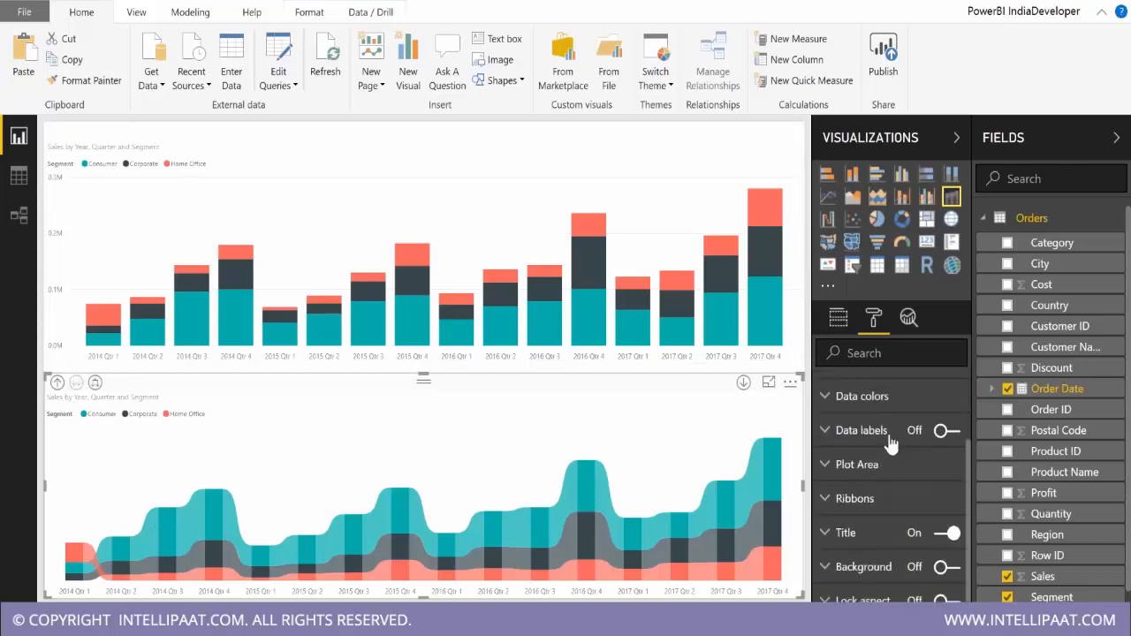
{"action": "scroll", "coordinate": [865, 508], "scroll_direction": "up", "scroll_amount": 3}
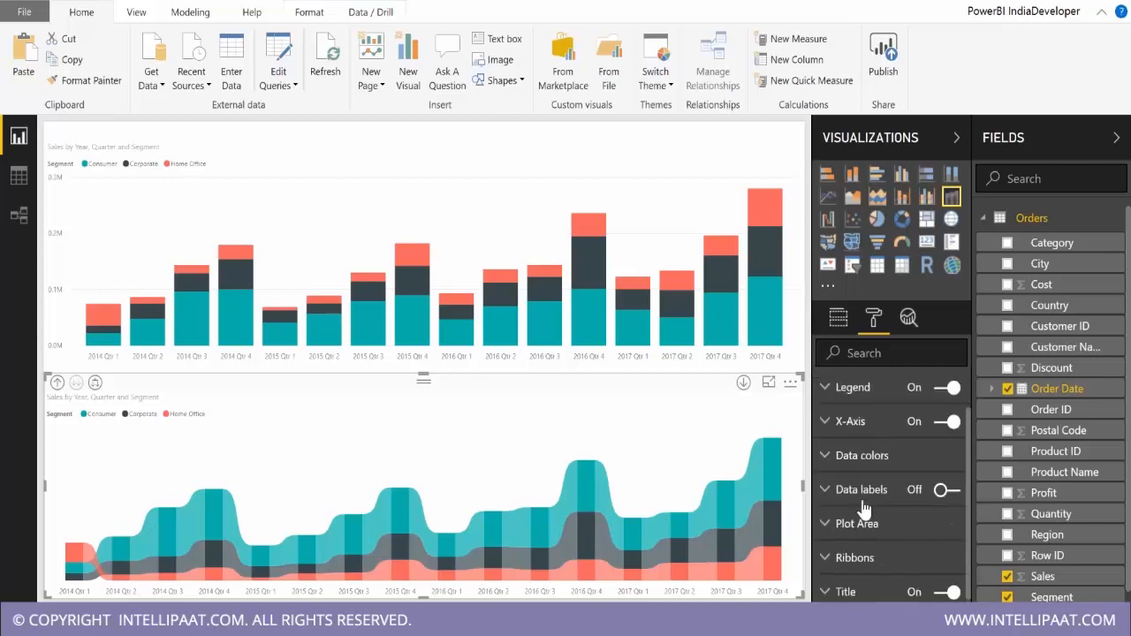
{"action": "scroll", "coordinate": [870, 504], "scroll_direction": "down", "scroll_amount": 3}
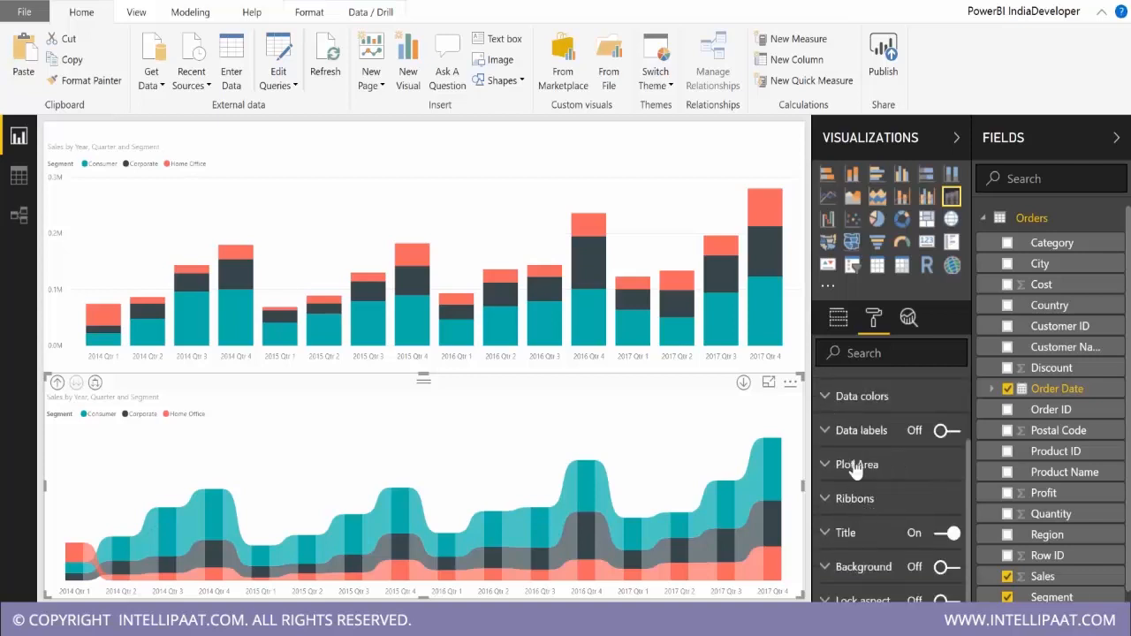
{"action": "left_click", "coordinate": [857, 501]}
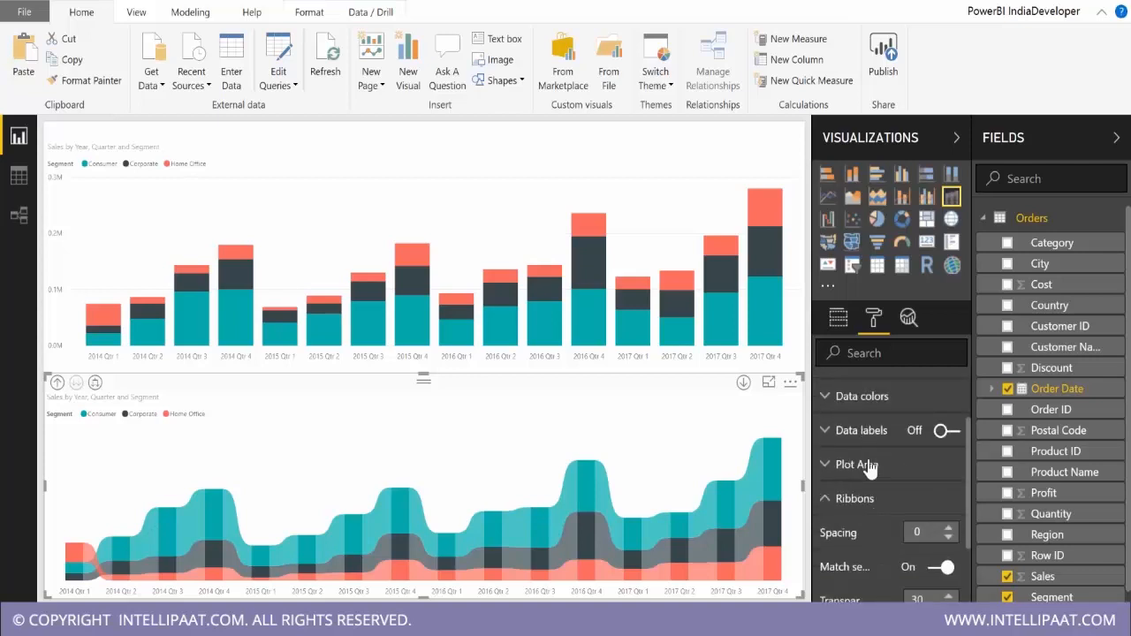
{"action": "scroll", "coordinate": [870, 467], "scroll_direction": "down", "scroll_amount": 3}
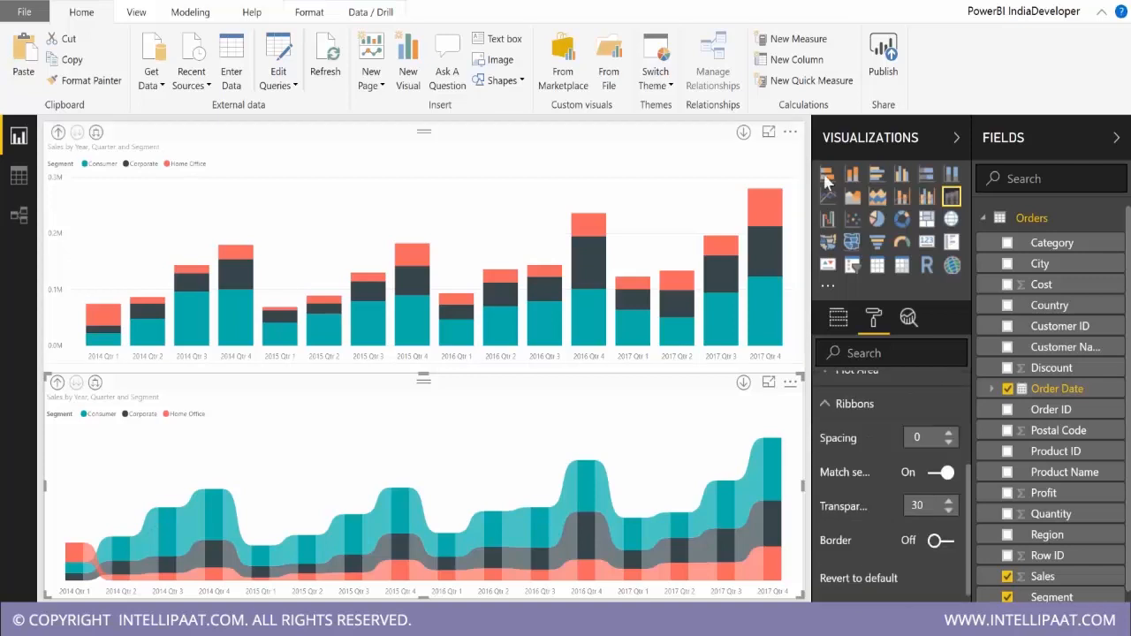
{"action": "left_click", "coordinate": [768, 381]}
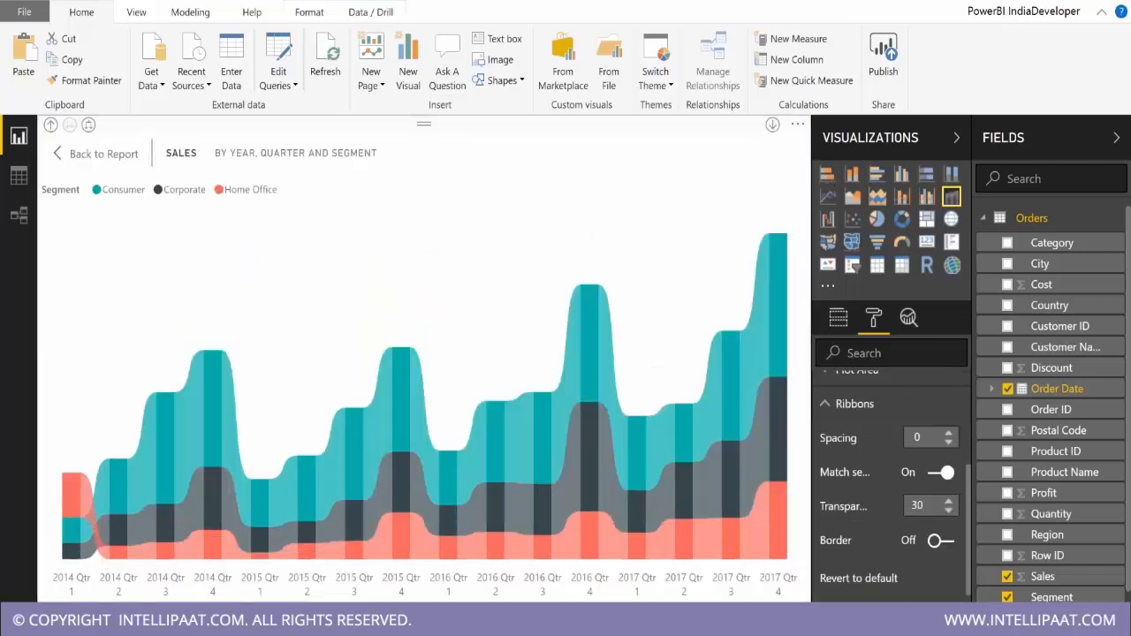
Try a ribbon spacing of 4 and lower the spacing back to 0.
{"action": "left_click", "coordinate": [949, 434]}
{"action": "left_click", "coordinate": [949, 434]}
{"action": "left_click", "coordinate": [949, 434]}
{"action": "left_click", "coordinate": [949, 434]}
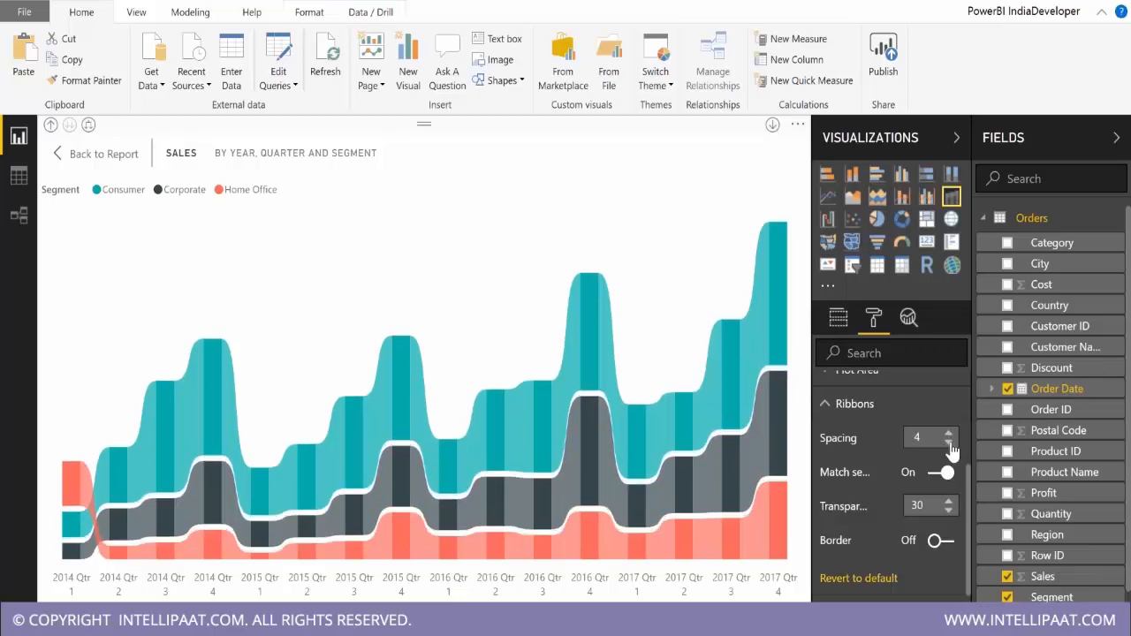
{"action": "left_click", "coordinate": [950, 443]}
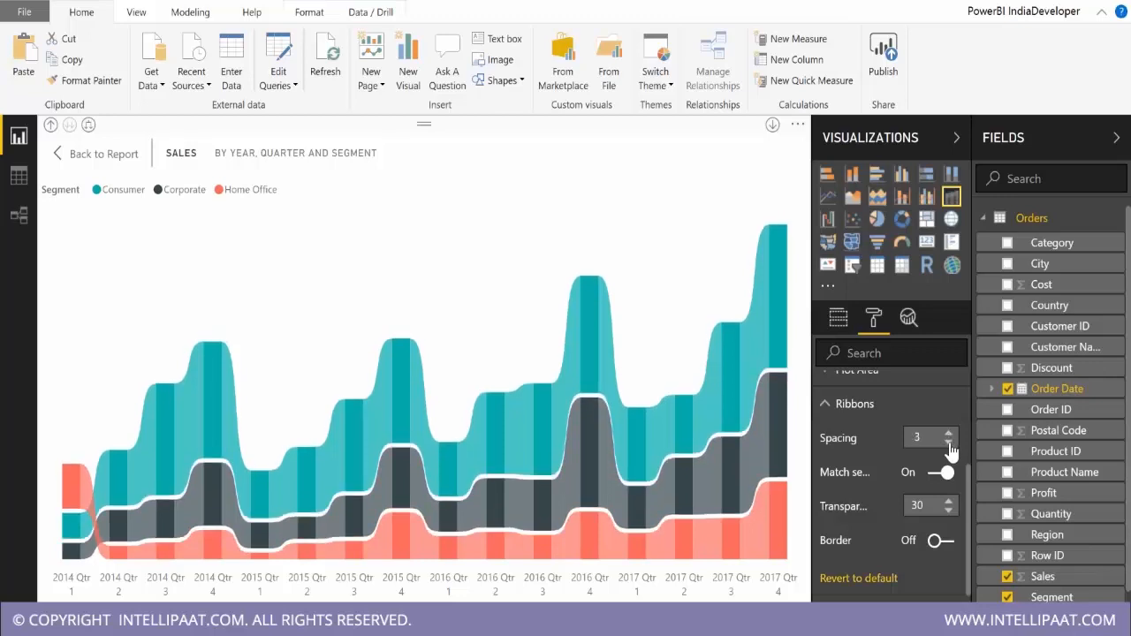
{"action": "left_click", "coordinate": [949, 443]}
{"action": "left_click", "coordinate": [950, 442]}
{"action": "left_click", "coordinate": [949, 443]}
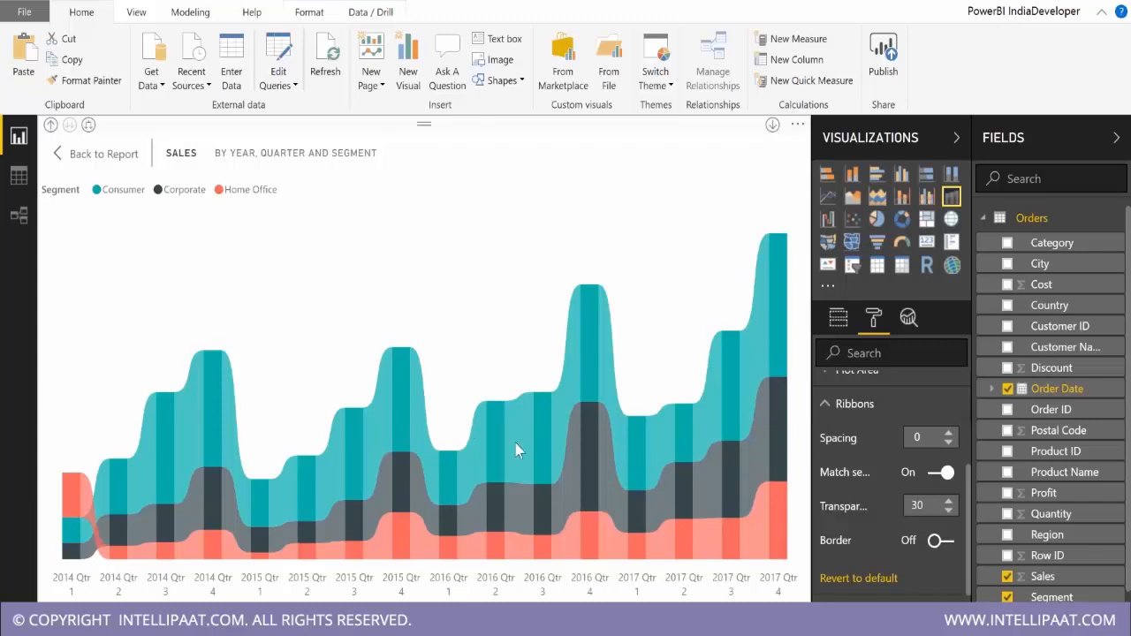
Try the ribbons with series color matching turned off, check the ribbon details, and turn the matching back on.
{"action": "left_click", "coordinate": [933, 475]}
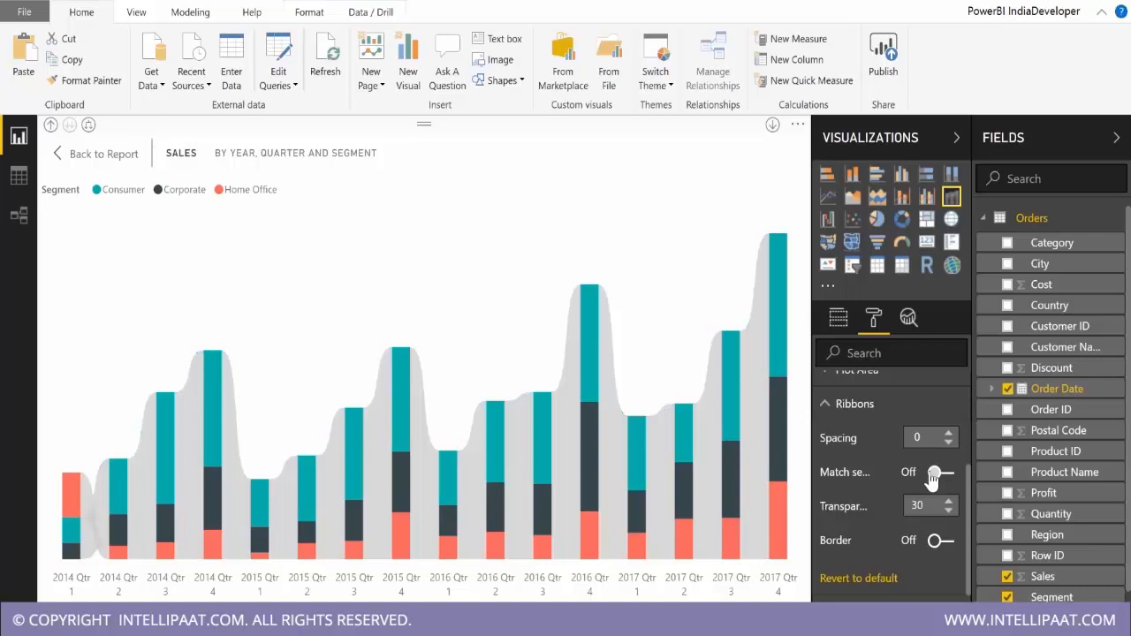
{"action": "mouse_move", "coordinate": [639, 452]}
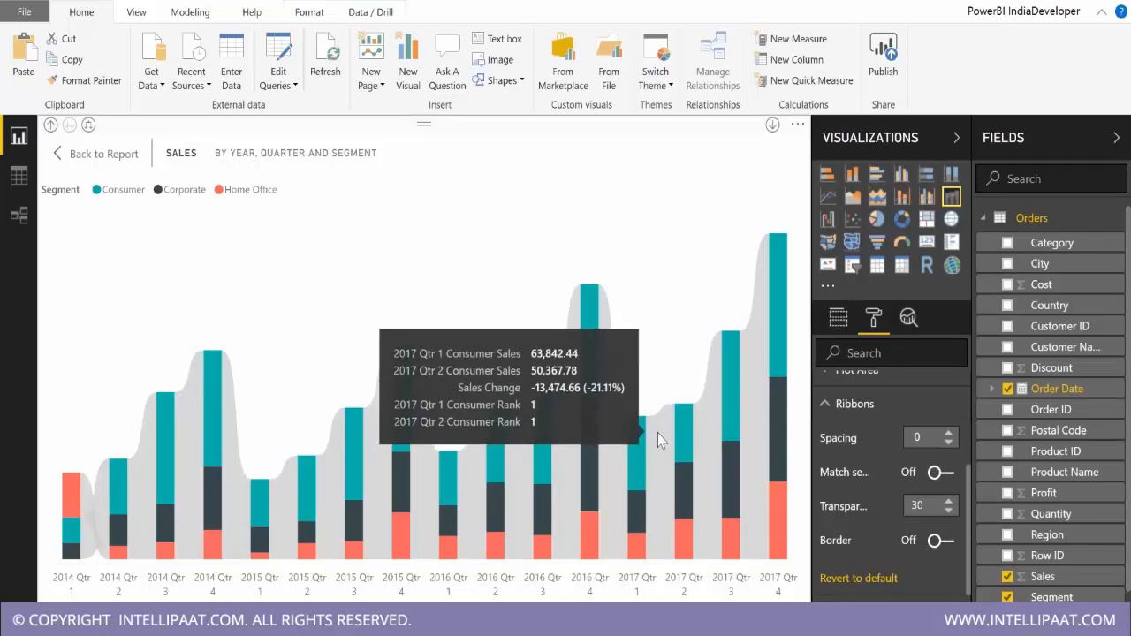
{"action": "mouse_move", "coordinate": [798, 397]}
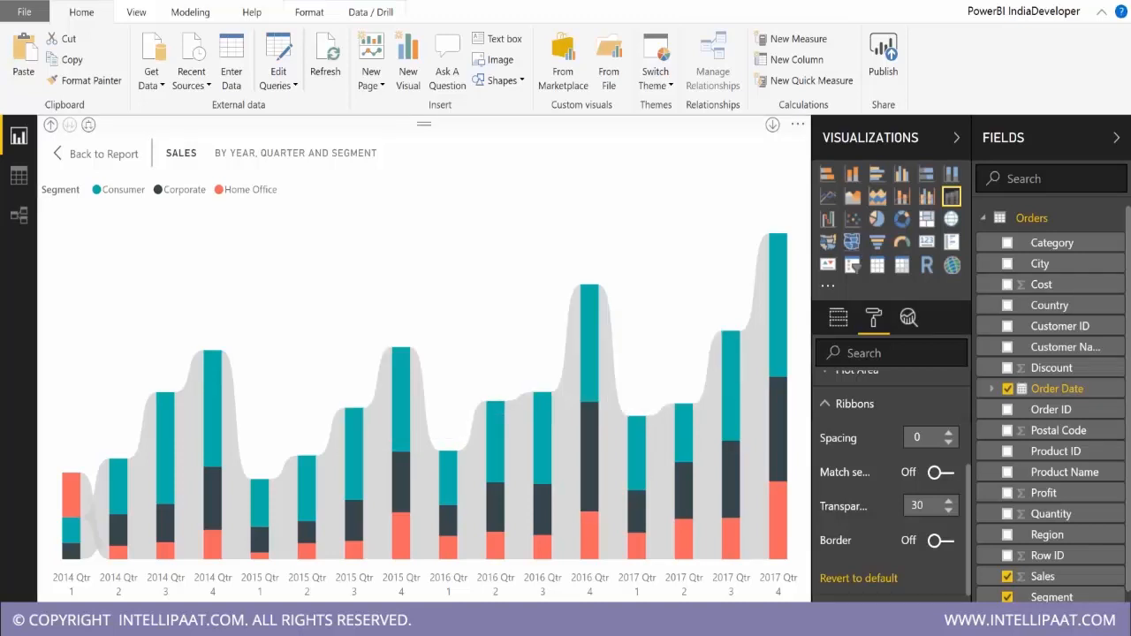
{"action": "left_click", "coordinate": [949, 473]}
Expand the ribbon chart's date hierarchy to Month level and check the Home Office rank change between December 2015 and January 2016.
{"action": "left_click", "coordinate": [88, 125]}
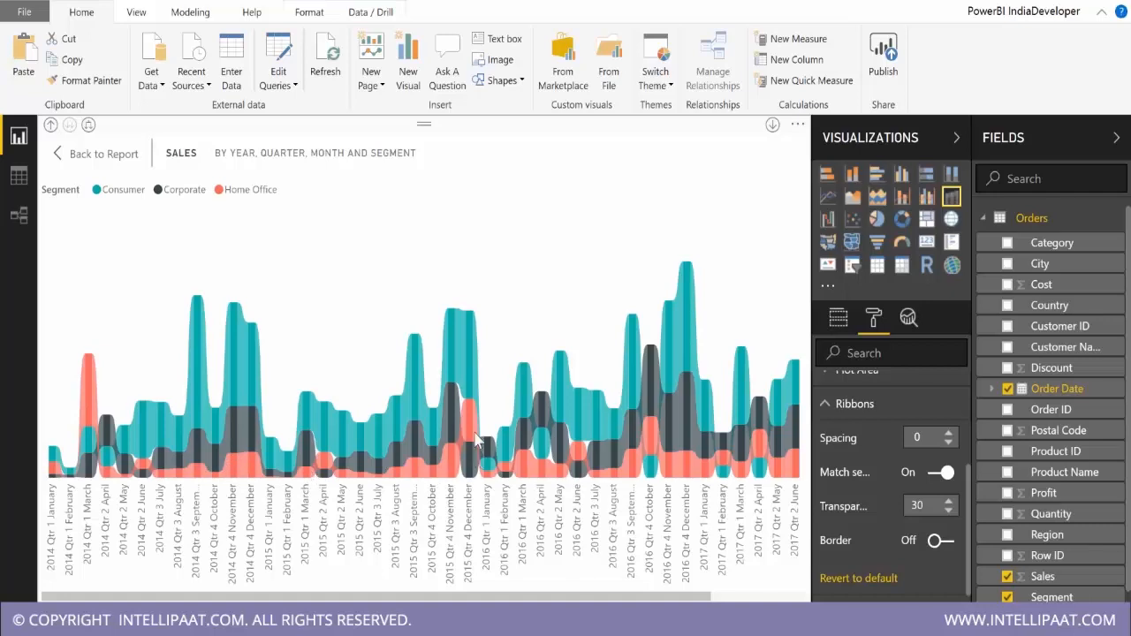
{"action": "mouse_move", "coordinate": [477, 438]}
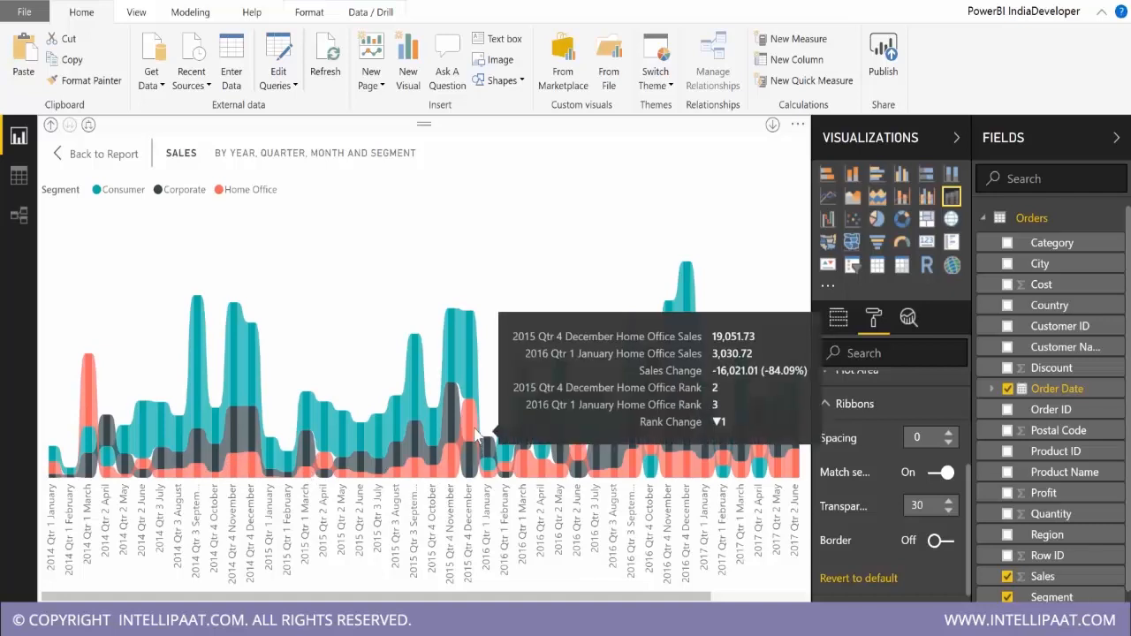
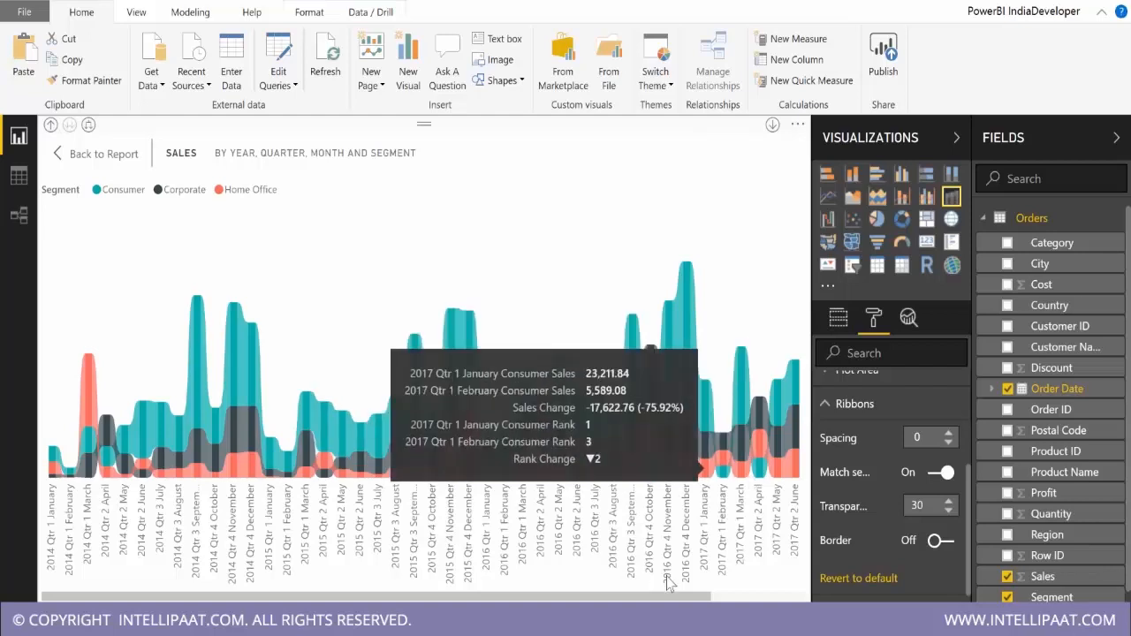
Examine the Consumer and Corporate rank changes in early 2017 on the monthly ribbon chart, and return to the report page.
{"action": "scroll", "coordinate": [669, 583], "scroll_direction": "down", "scroll_amount": 3}
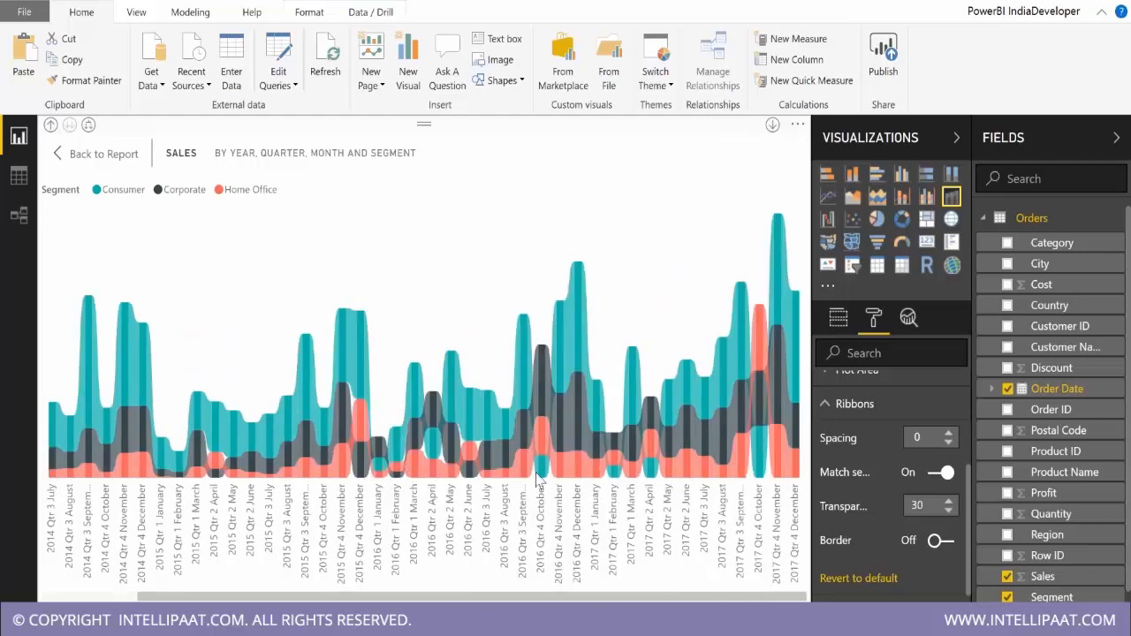
{"action": "mouse_move", "coordinate": [562, 474]}
{"action": "left_click_drag", "start_coordinate": [646, 598], "coordinate": [346, 572]}
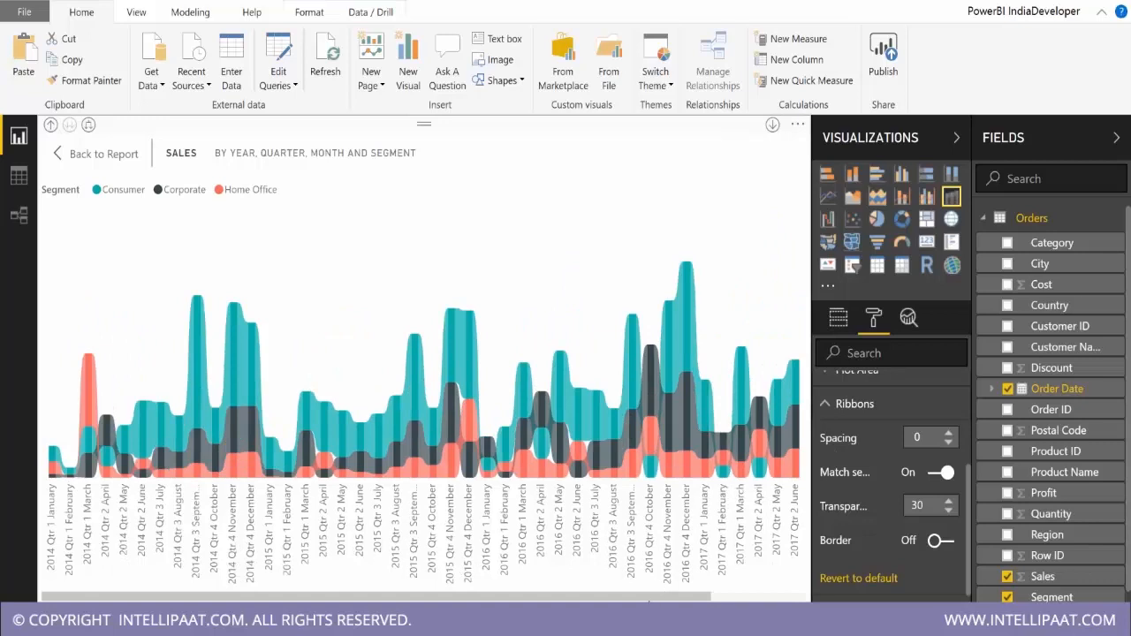
{"action": "left_click_drag", "start_coordinate": [649, 600], "coordinate": [749, 599]}
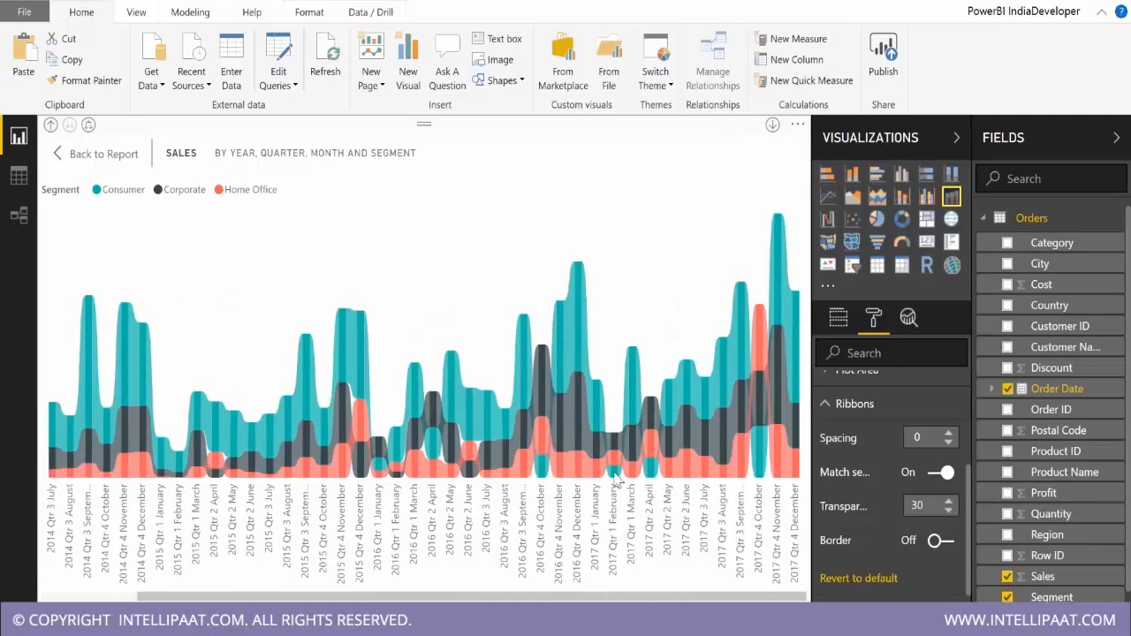
{"action": "mouse_move", "coordinate": [617, 479]}
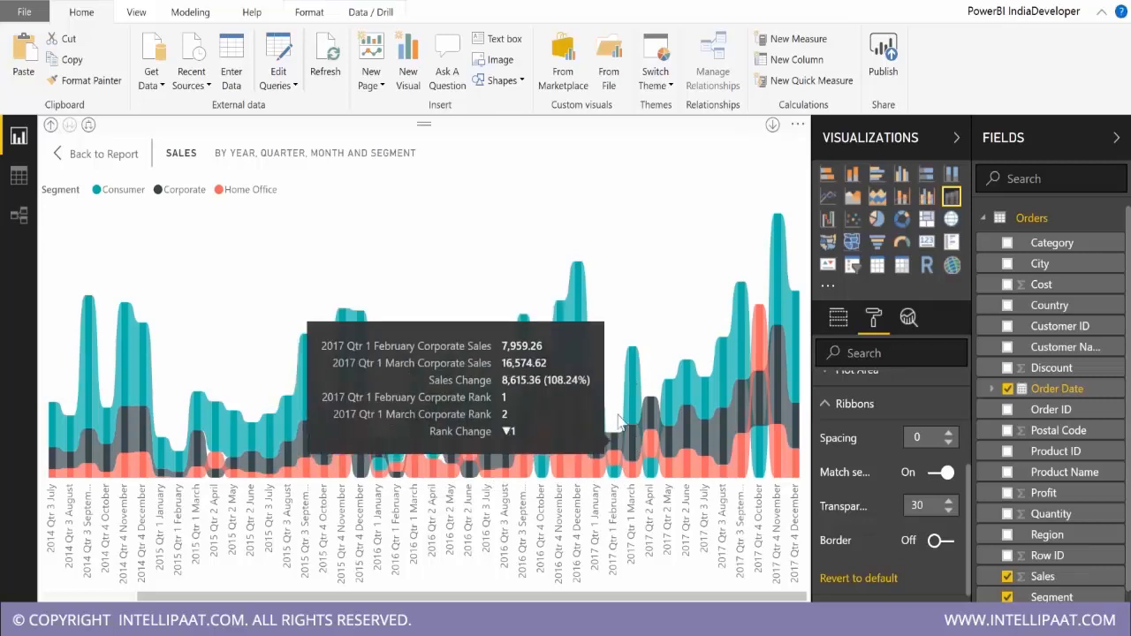
{"action": "scroll", "coordinate": [467, 276], "scroll_direction": "up", "scroll_amount": 3}
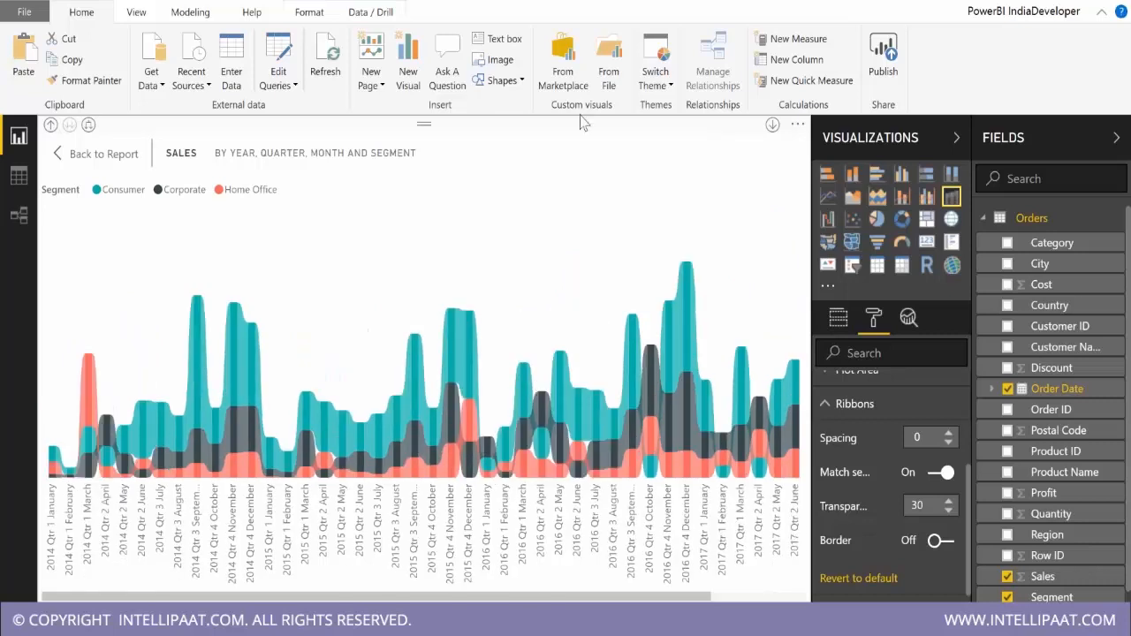
{"action": "left_click", "coordinate": [84, 155]}
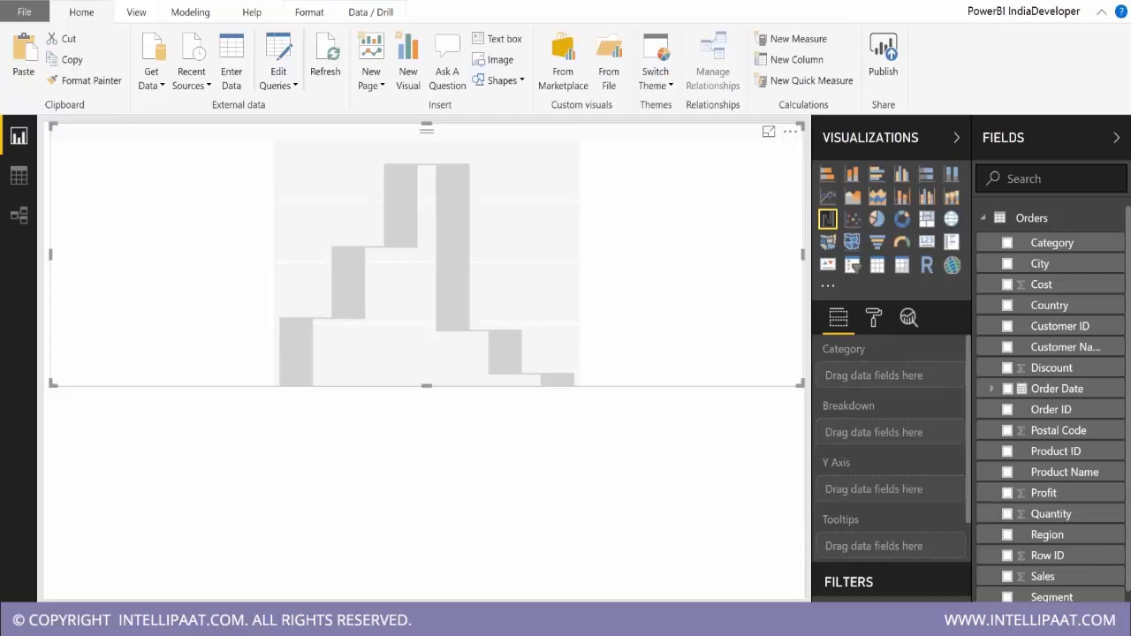
Replace the empty waterfall chart with a page-wide clustered column chart of Sales by Order Date, expanded to Quarter level.
{"action": "key", "text": "Delete"}
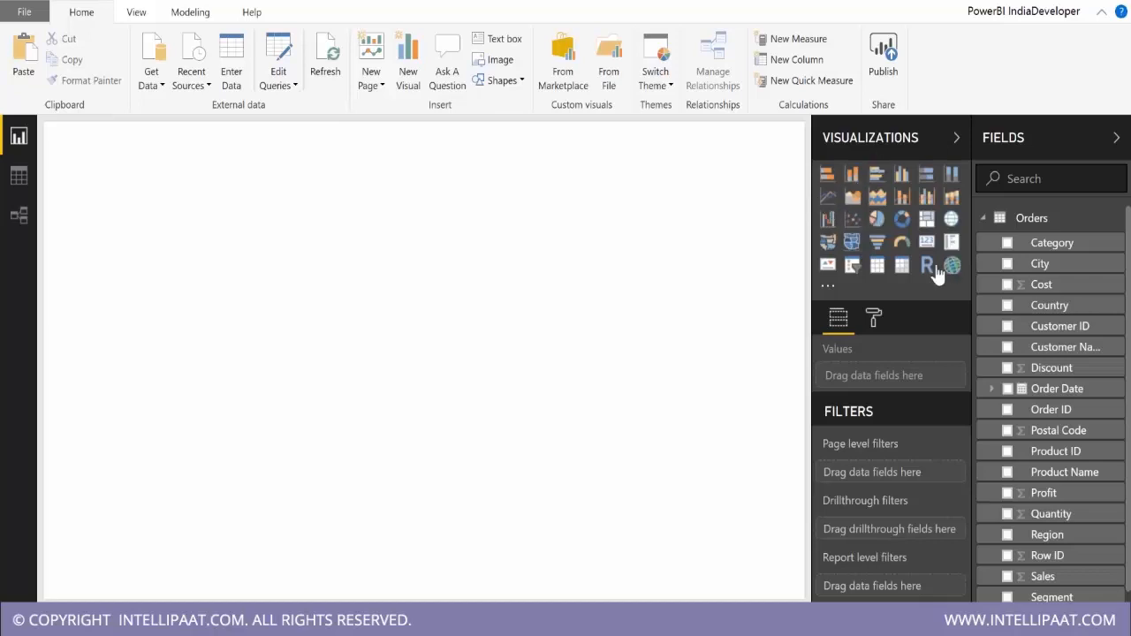
{"action": "left_click", "coordinate": [1007, 391]}
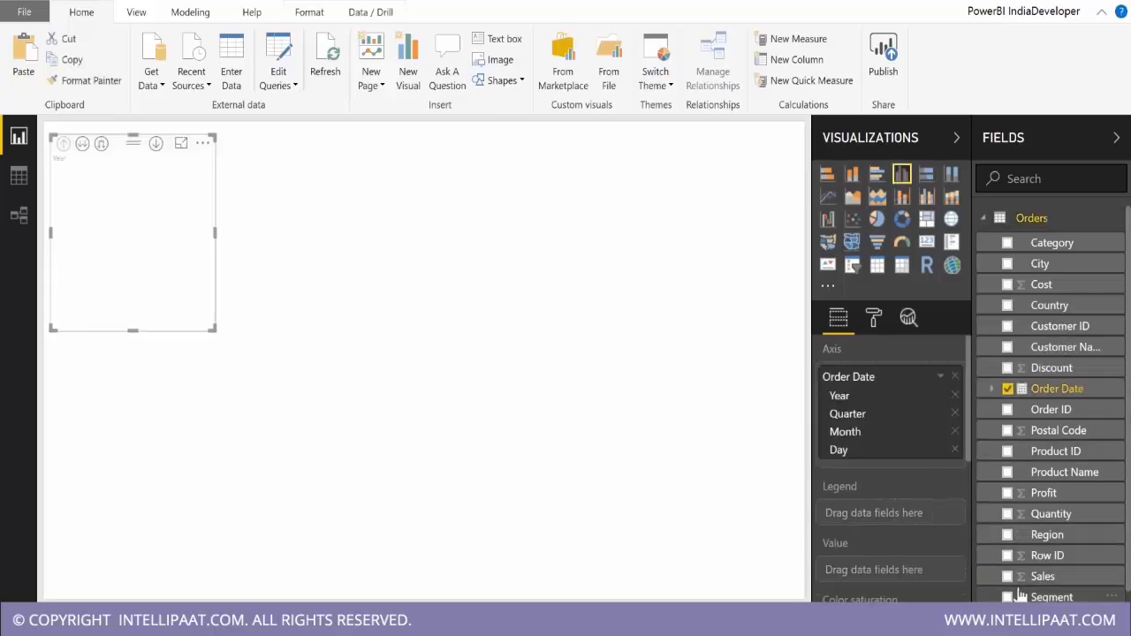
{"action": "left_click", "coordinate": [1007, 578]}
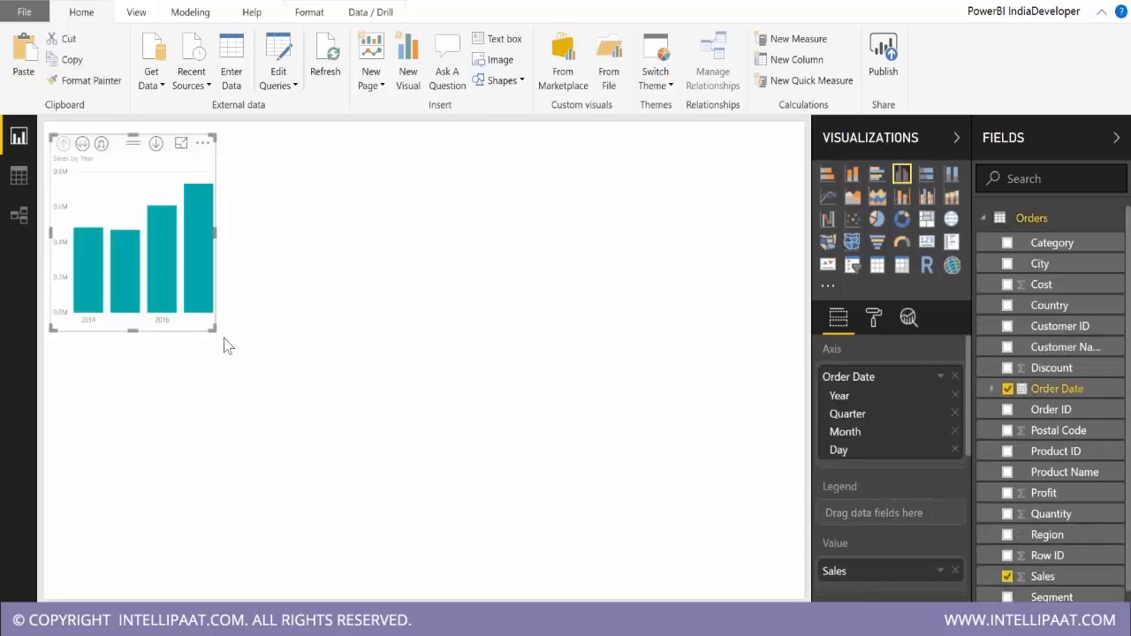
{"action": "left_click_drag", "start_coordinate": [214, 329], "coordinate": [905, 390]}
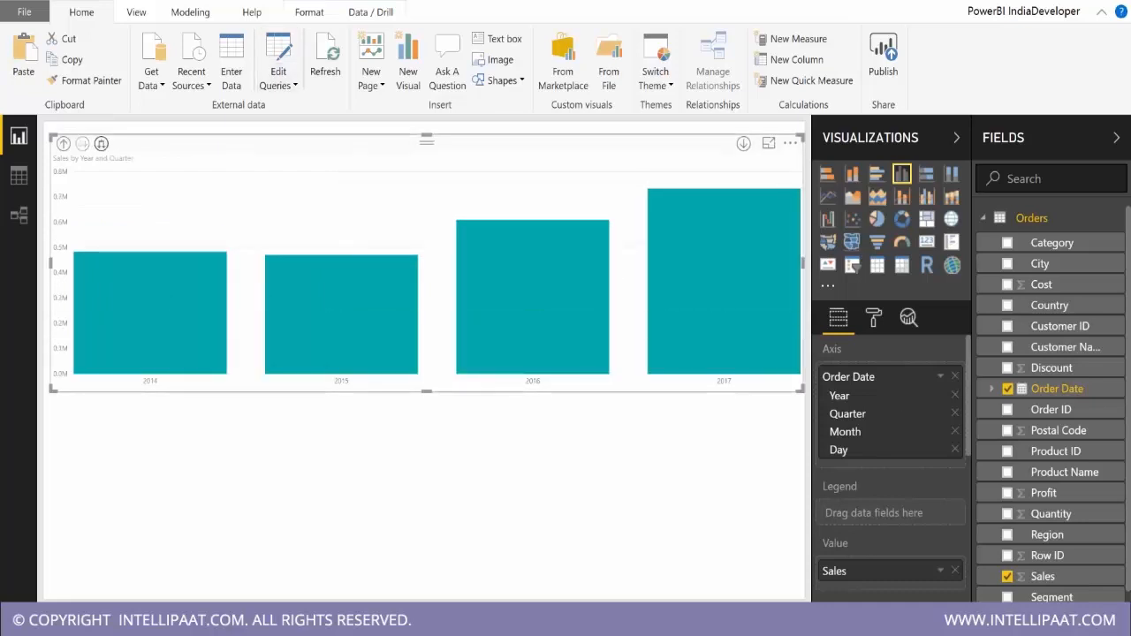
{"action": "left_click", "coordinate": [82, 143]}
Add a quarterly line chart of Sales by Order Date below the column chart and stretch it across the page width.
{"action": "left_click", "coordinate": [749, 291]}
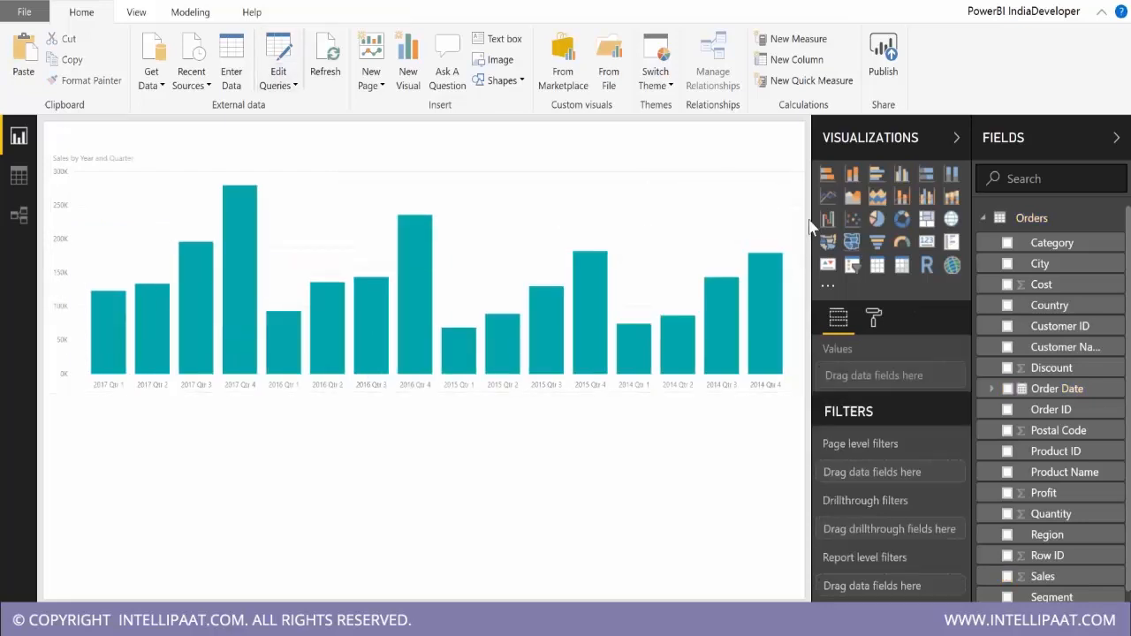
{"action": "left_click", "coordinate": [827, 198]}
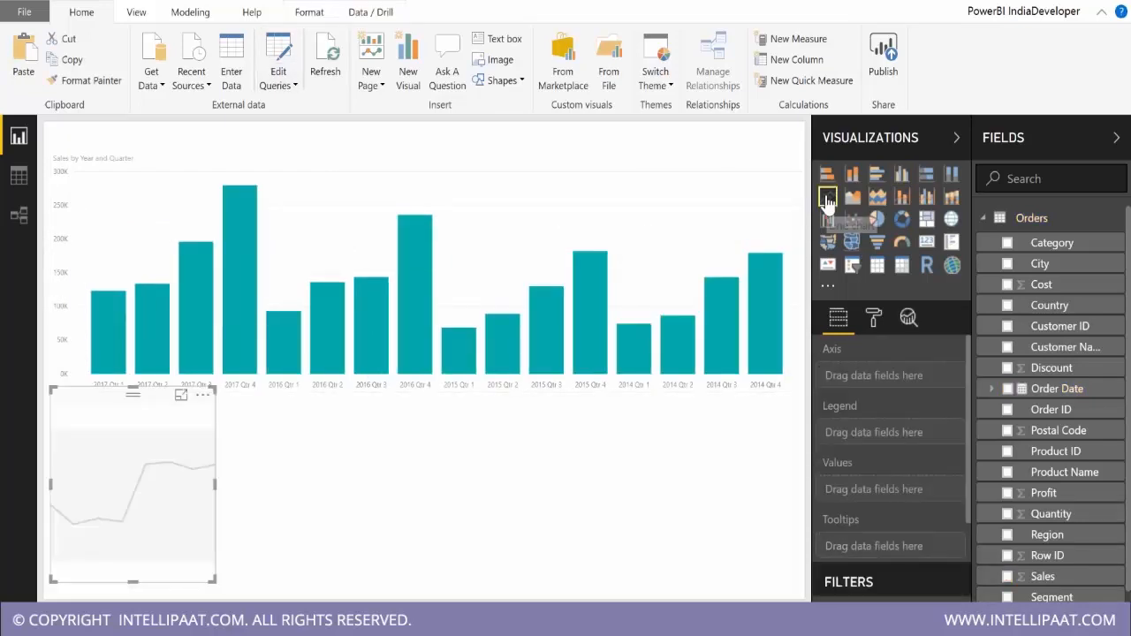
{"action": "left_click", "coordinate": [1007, 389]}
{"action": "left_click", "coordinate": [1008, 577]}
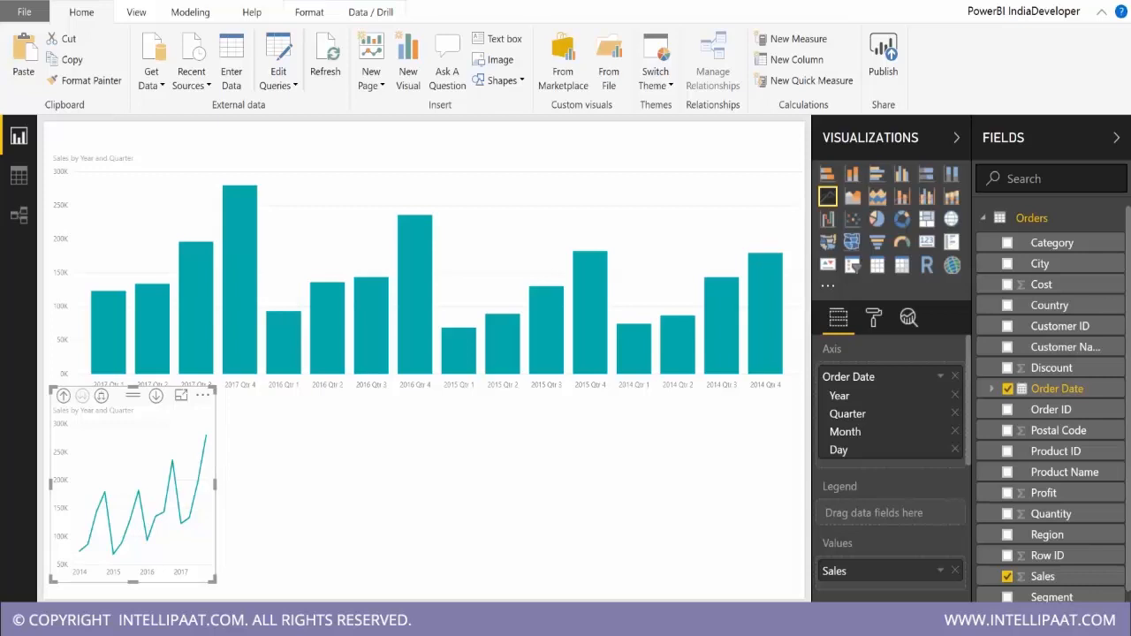
{"action": "left_click_drag", "start_coordinate": [215, 484], "coordinate": [804, 484]}
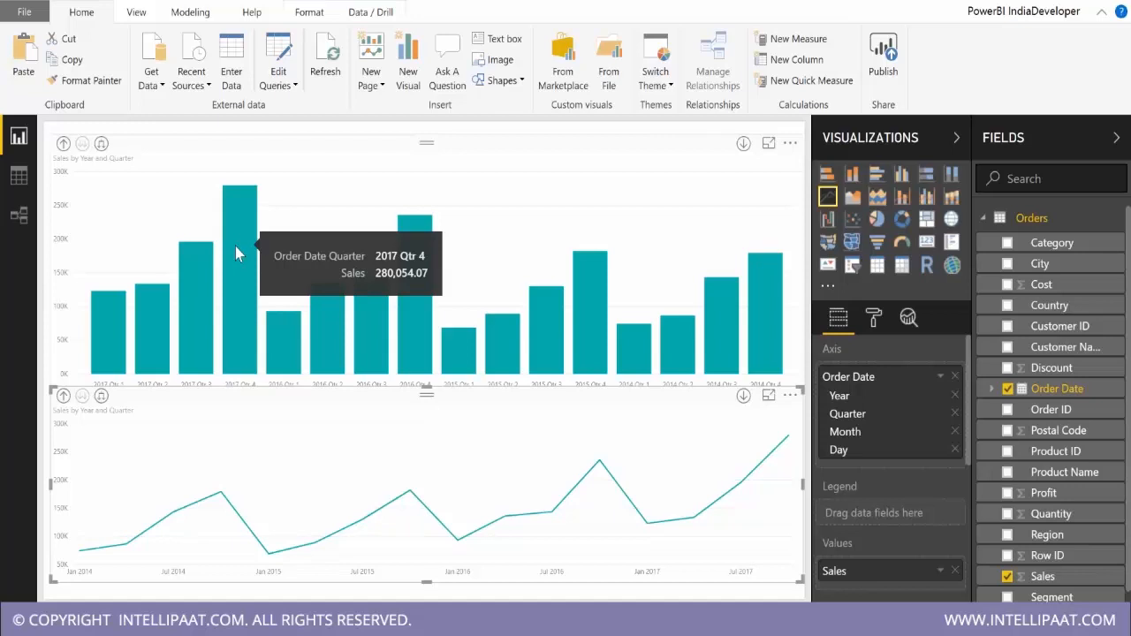
{"action": "left_click_drag", "start_coordinate": [427, 392], "coordinate": [426, 402]}
{"action": "left_click", "coordinate": [419, 394]}
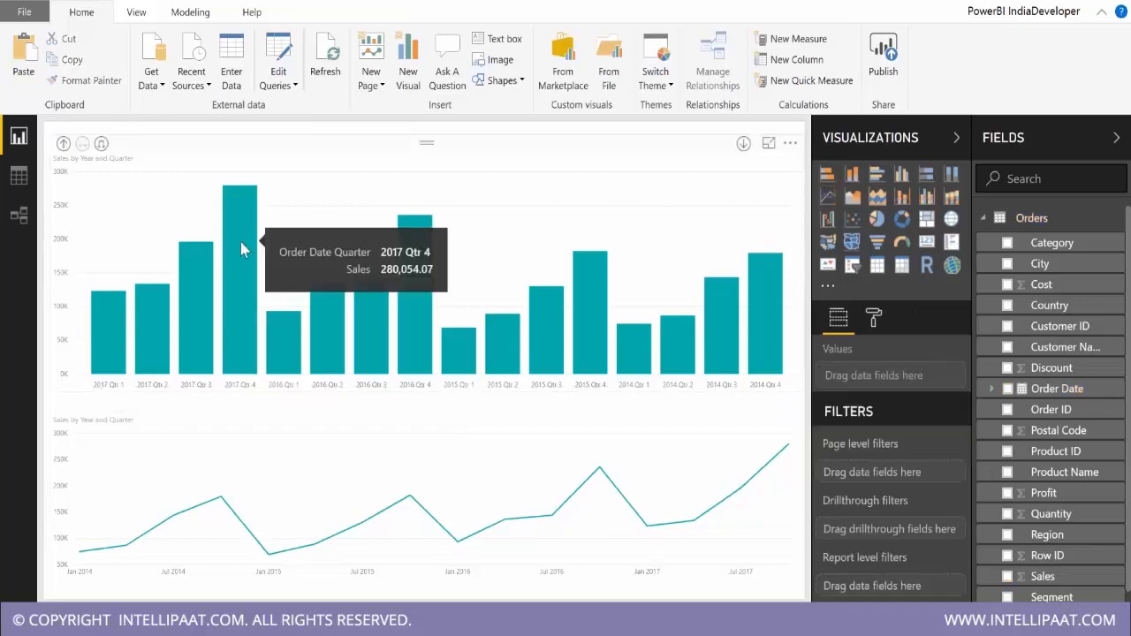
Explain the sales increase at 2017 Qtr 4 in the column chart and check the Copiers contribution in the waterfall.
{"action": "right_click", "coordinate": [239, 249]}
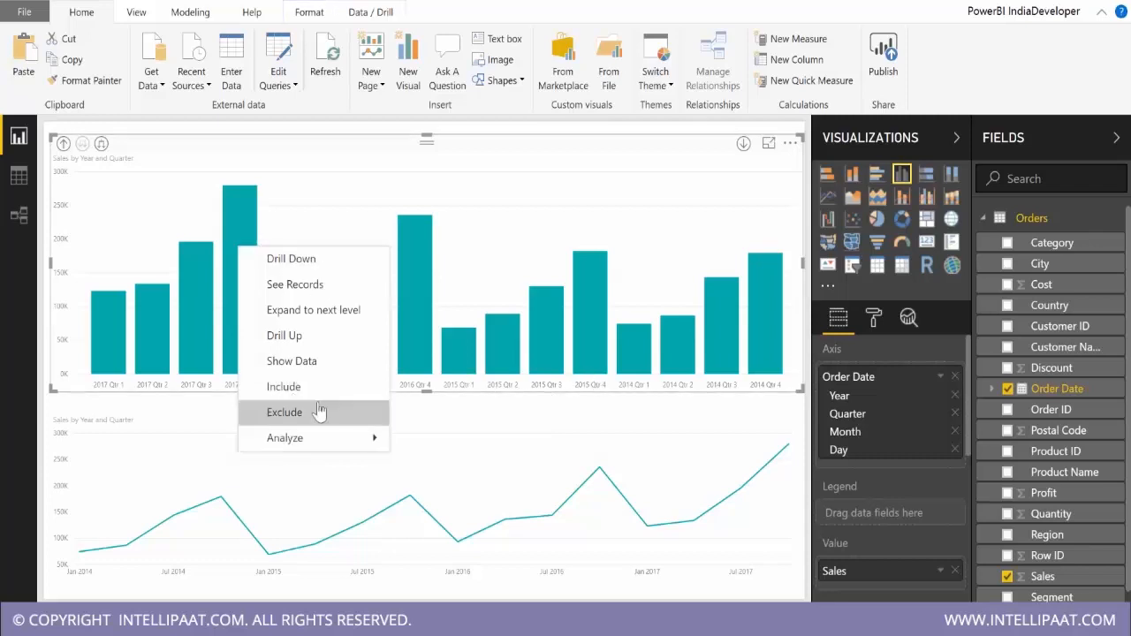
{"action": "mouse_move", "coordinate": [316, 441]}
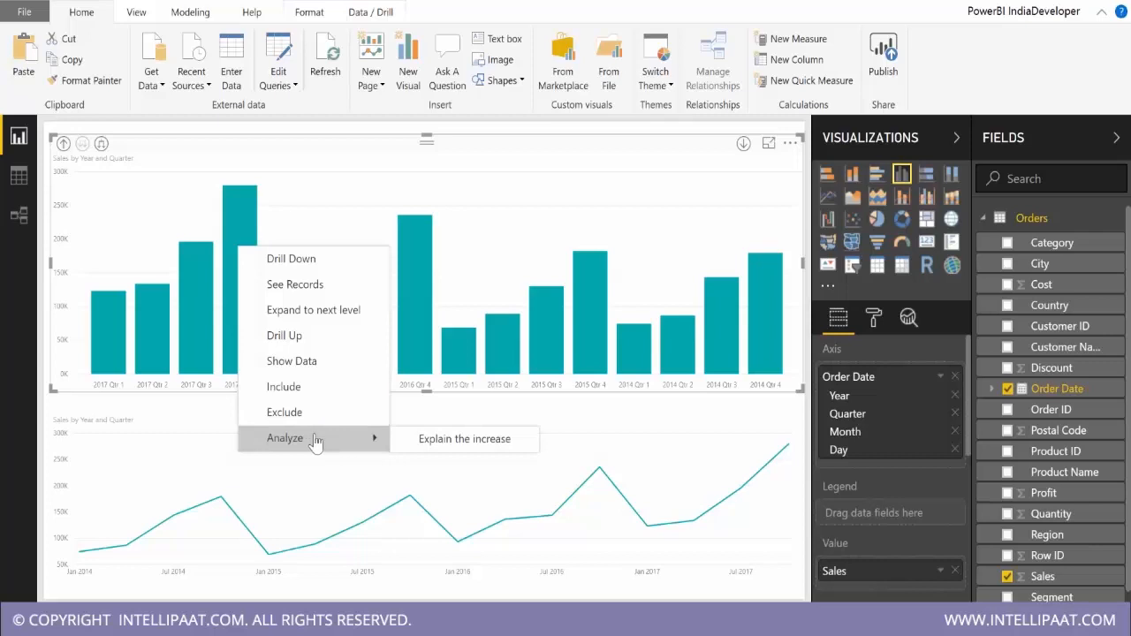
{"action": "left_click", "coordinate": [455, 441]}
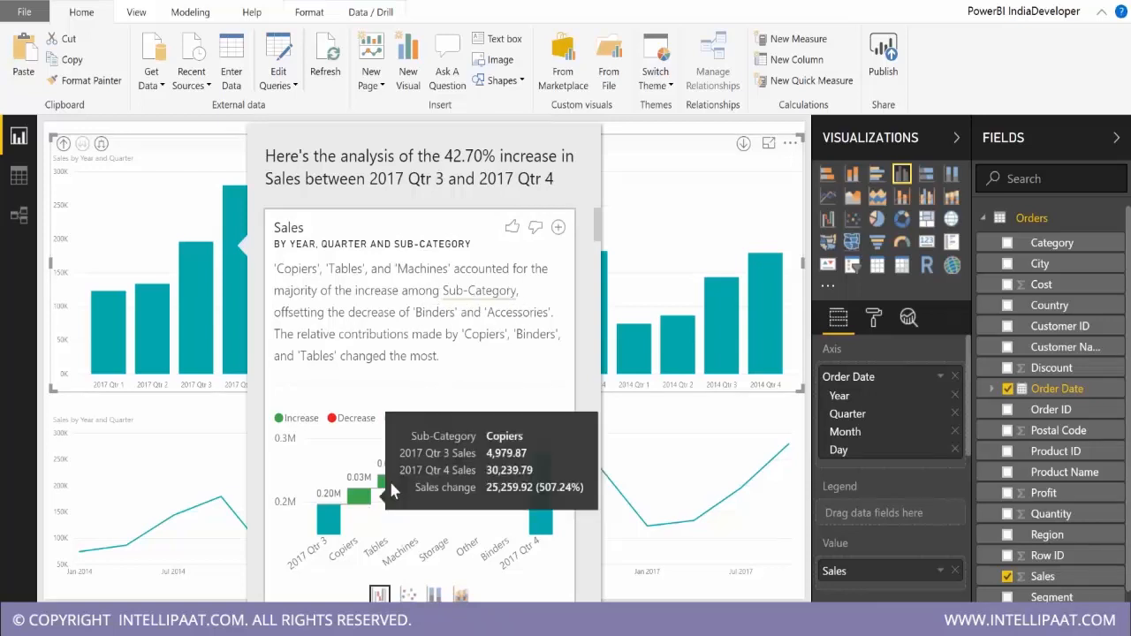
{"action": "mouse_move", "coordinate": [403, 478]}
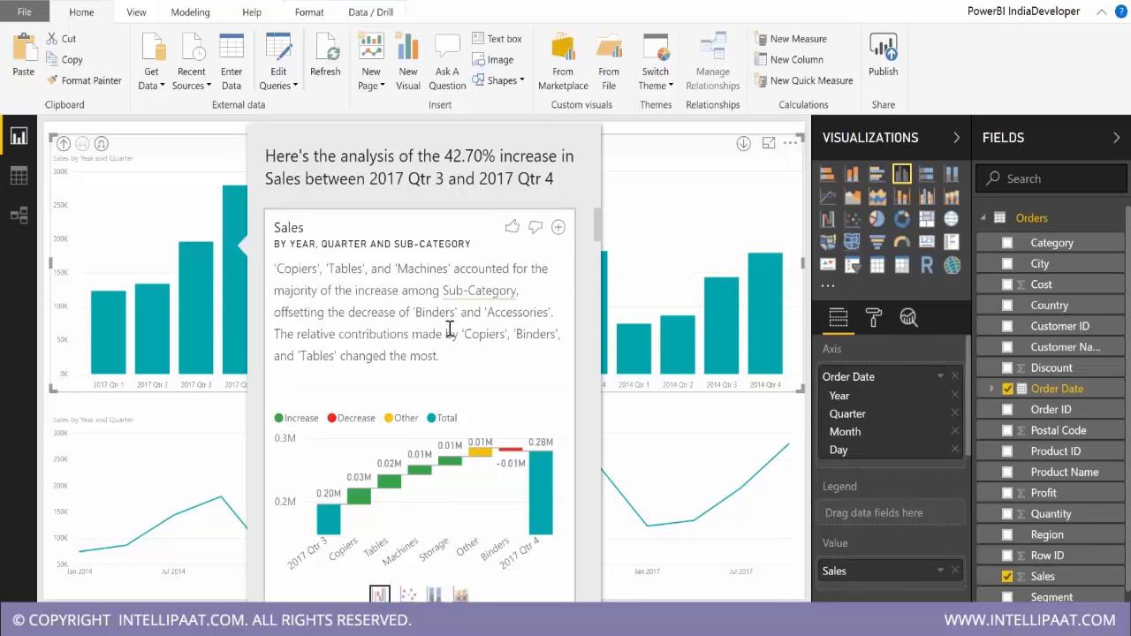
Read through the increase analysis broken down by Product Name, Product ID and Customer Name.
{"action": "scroll", "coordinate": [449, 328], "scroll_direction": "down", "scroll_amount": 1}
{"action": "scroll", "coordinate": [450, 329], "scroll_direction": "down", "scroll_amount": 5}
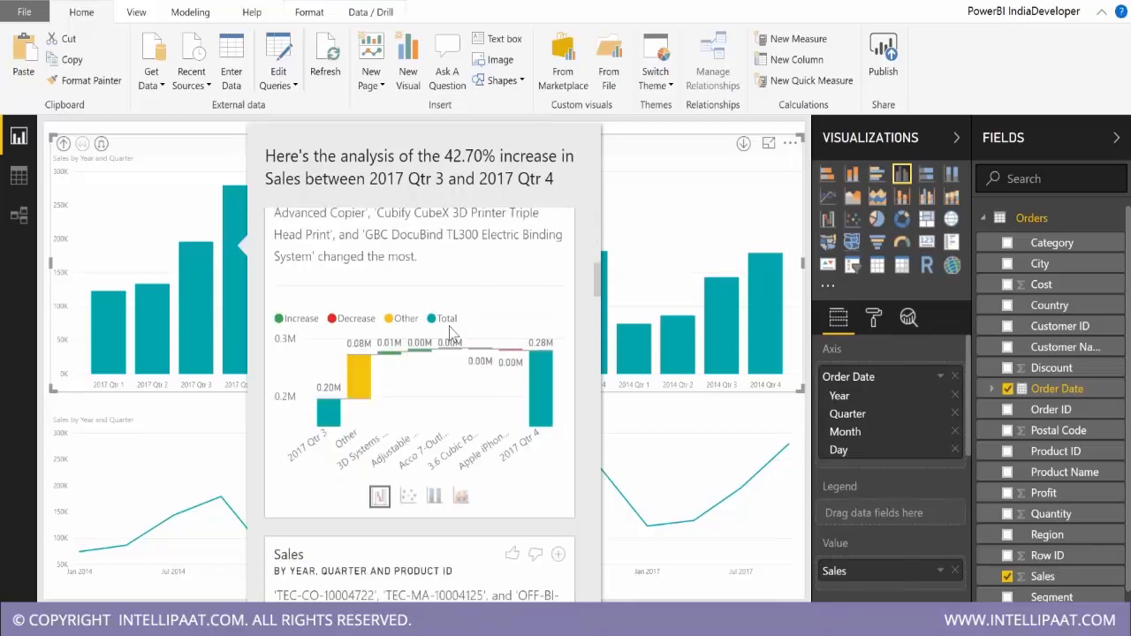
{"action": "scroll", "coordinate": [511, 357], "scroll_direction": "down", "scroll_amount": 5}
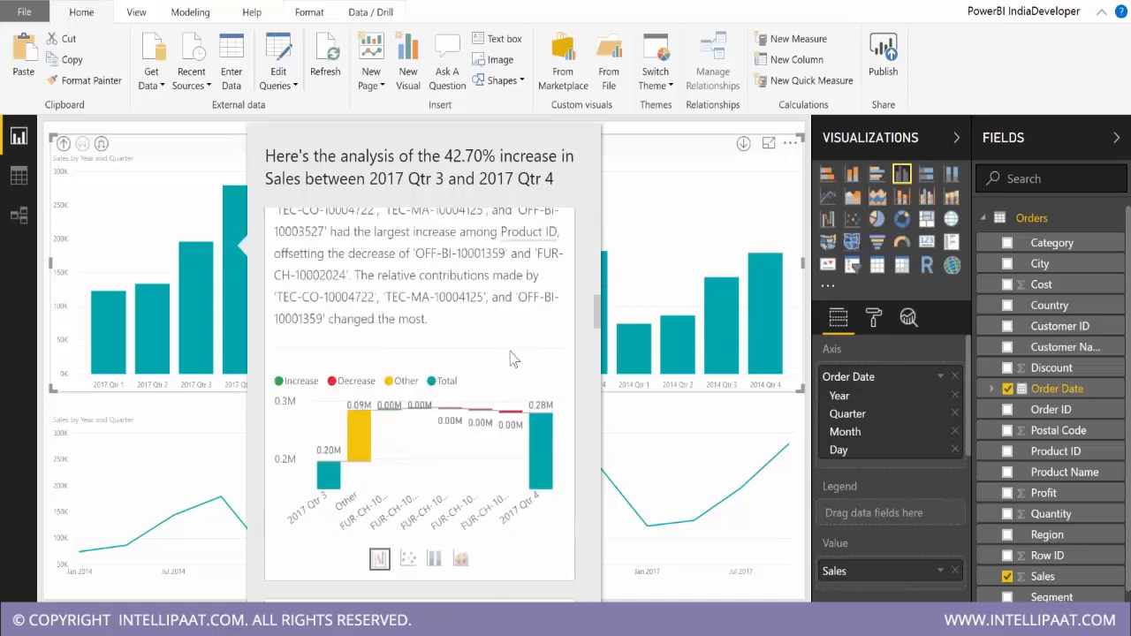
{"action": "scroll", "coordinate": [512, 357], "scroll_direction": "down", "scroll_amount": 5}
{"action": "scroll", "coordinate": [512, 357], "scroll_direction": "down", "scroll_amount": 5}
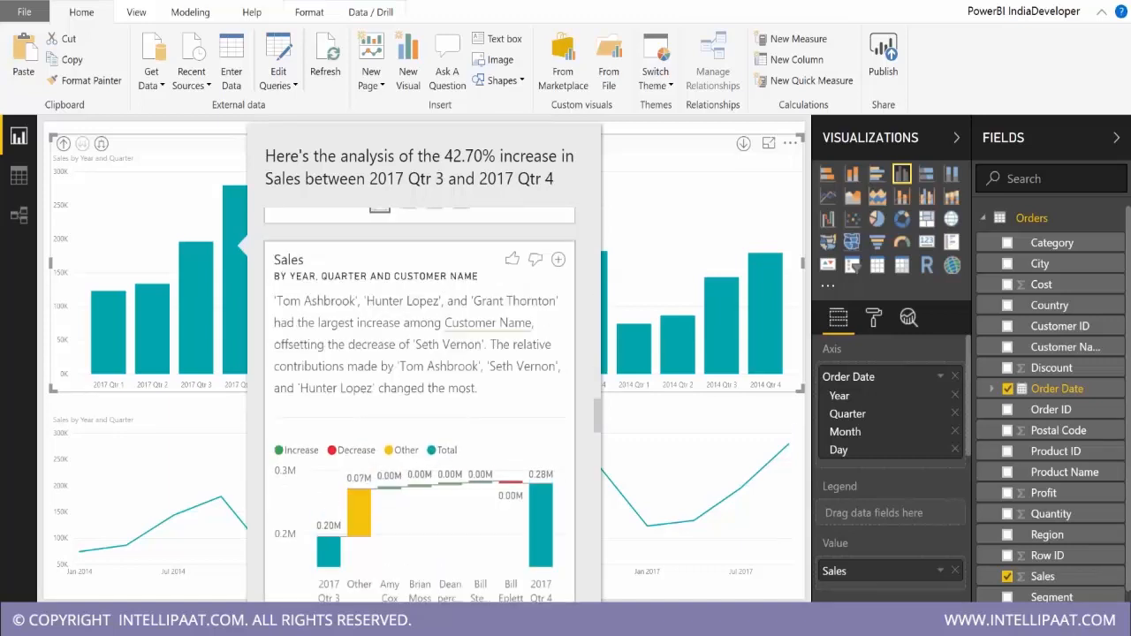
{"action": "scroll", "coordinate": [449, 350], "scroll_direction": "down", "scroll_amount": 3}
{"action": "scroll", "coordinate": [450, 350], "scroll_direction": "down", "scroll_amount": 5}
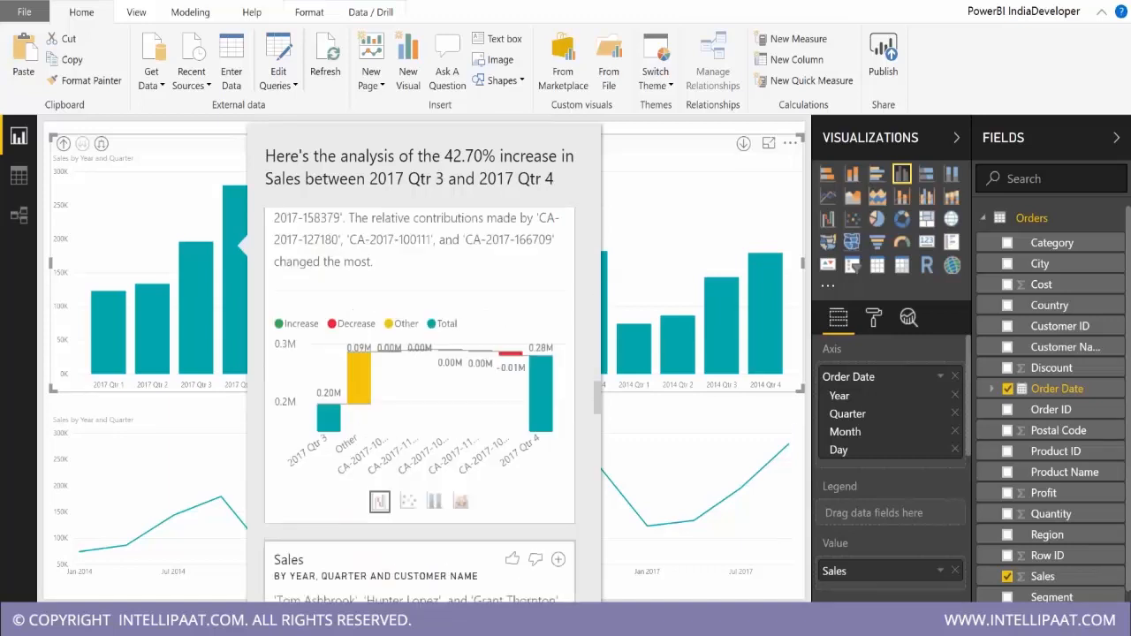
Compare the scatter, stacked column and ribbon versions of the Product Name breakdown in the increase analysis.
{"action": "left_click", "coordinate": [406, 489]}
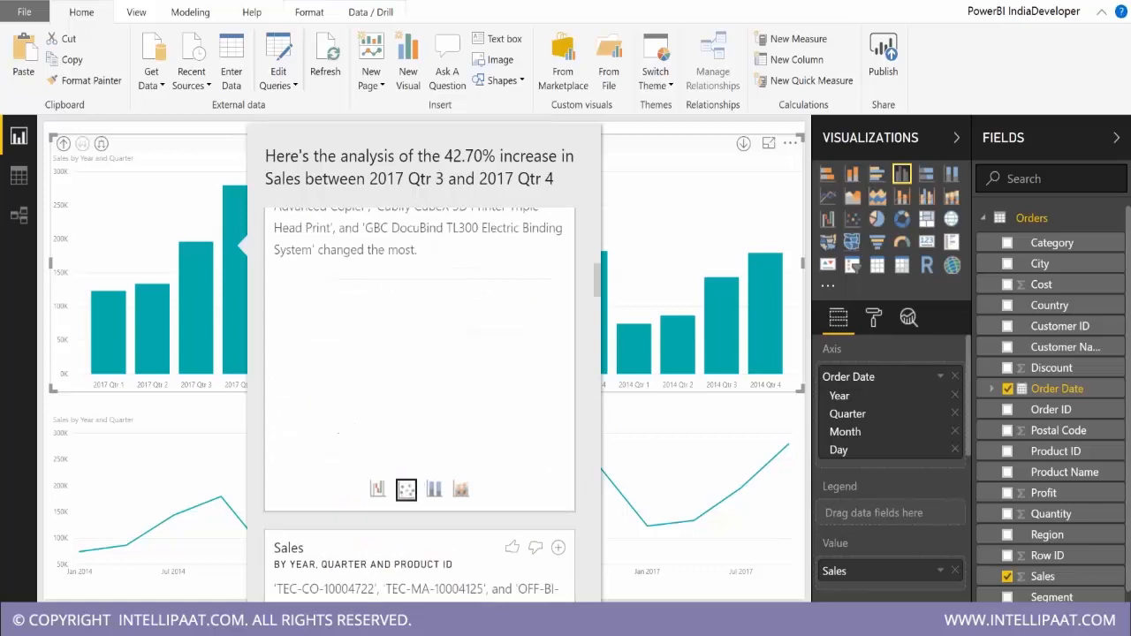
{"action": "left_click", "coordinate": [436, 495]}
{"action": "left_click", "coordinate": [460, 493]}
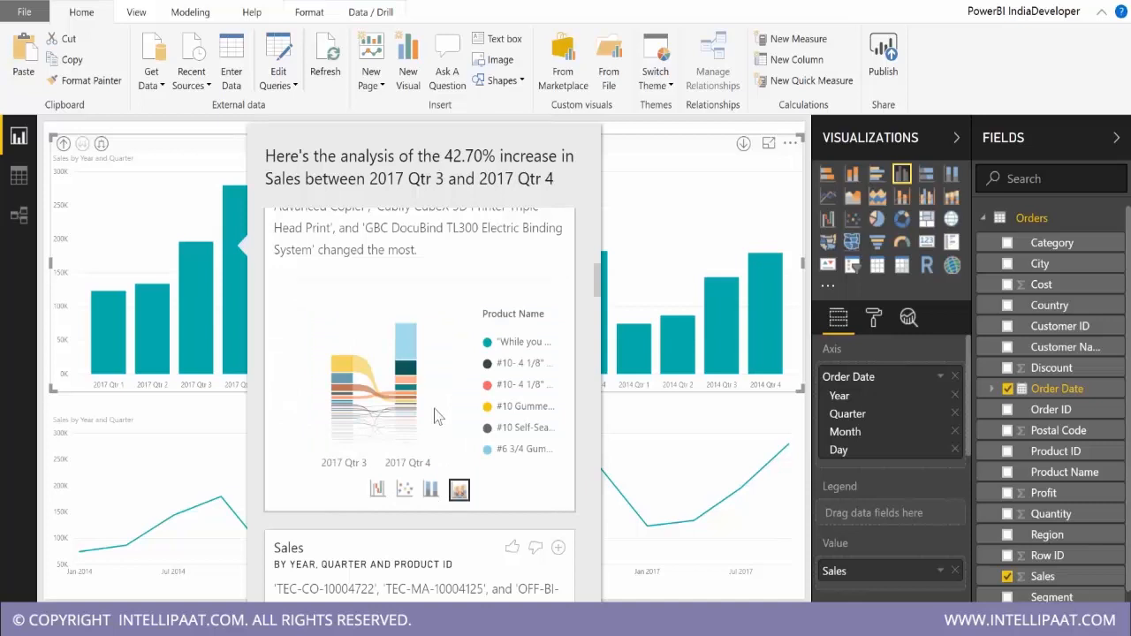
Show the Sub-Category breakdown of the increase as a scatter chart and close the analysis.
{"action": "scroll", "coordinate": [434, 415], "scroll_direction": "up", "scroll_amount": 1}
{"action": "scroll", "coordinate": [433, 415], "scroll_direction": "down", "scroll_amount": 3}
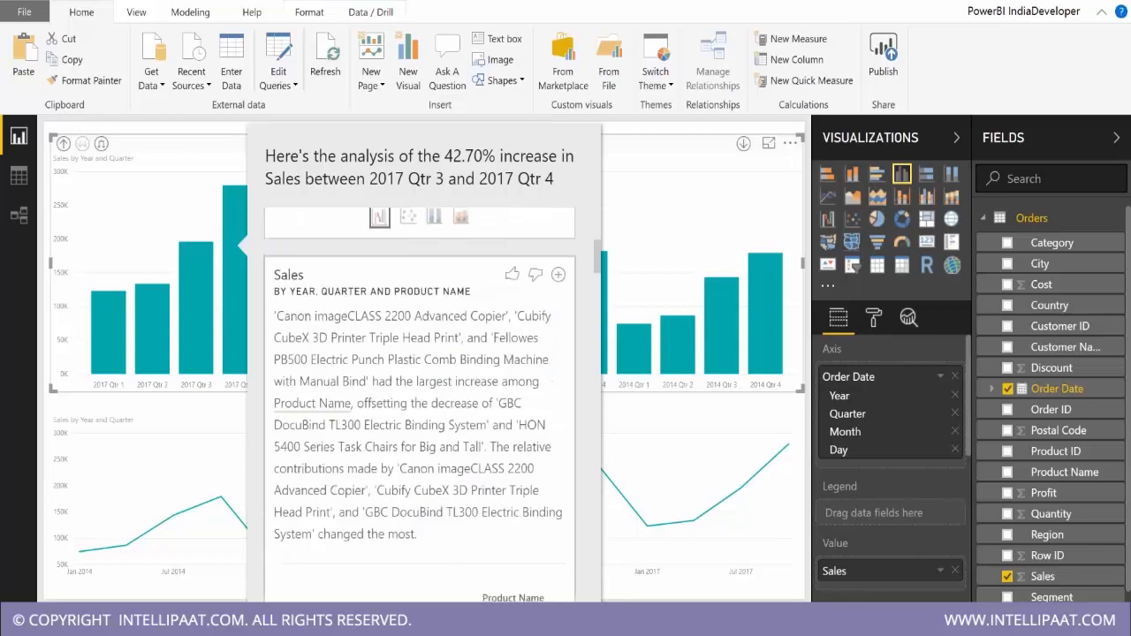
{"action": "scroll", "coordinate": [420, 398], "scroll_direction": "down", "scroll_amount": 4}
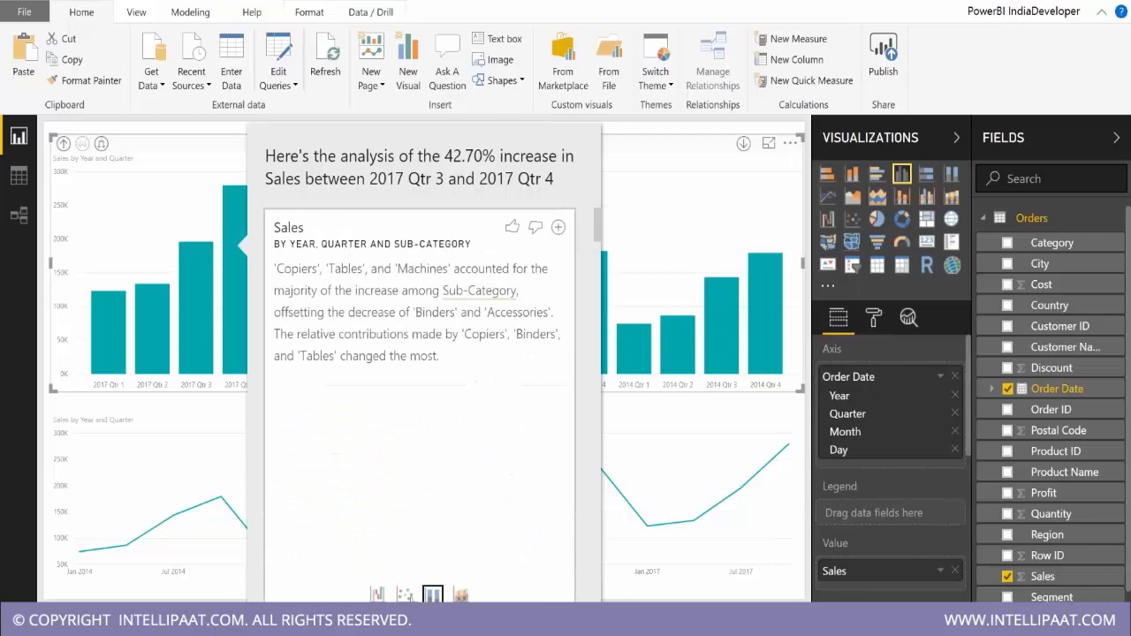
{"action": "left_click", "coordinate": [407, 595]}
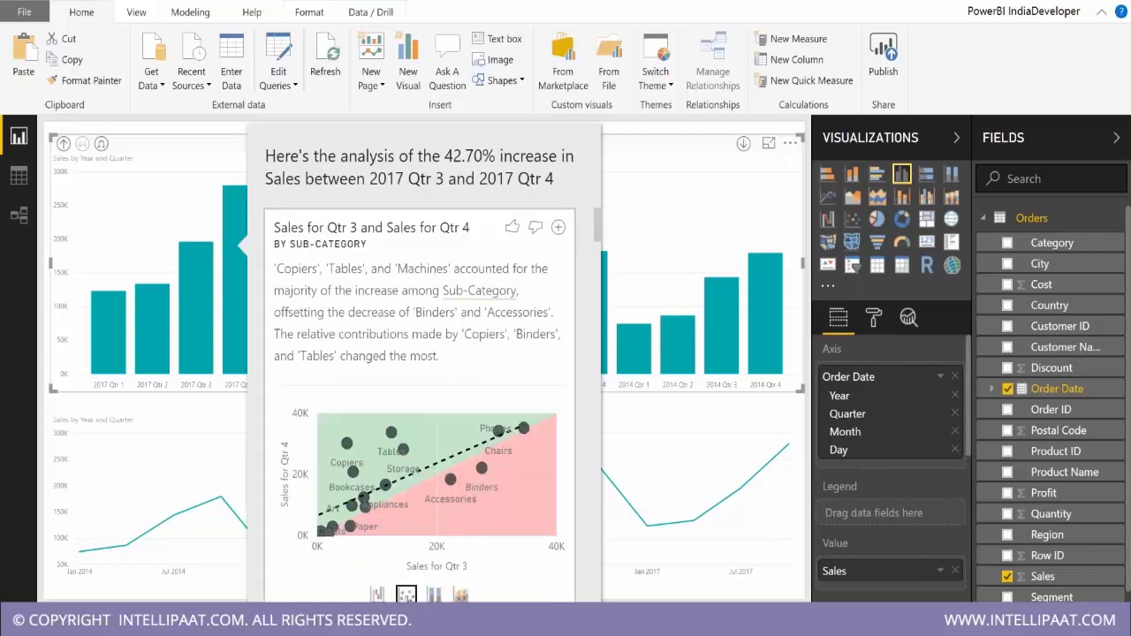
{"action": "left_click", "coordinate": [465, 250]}
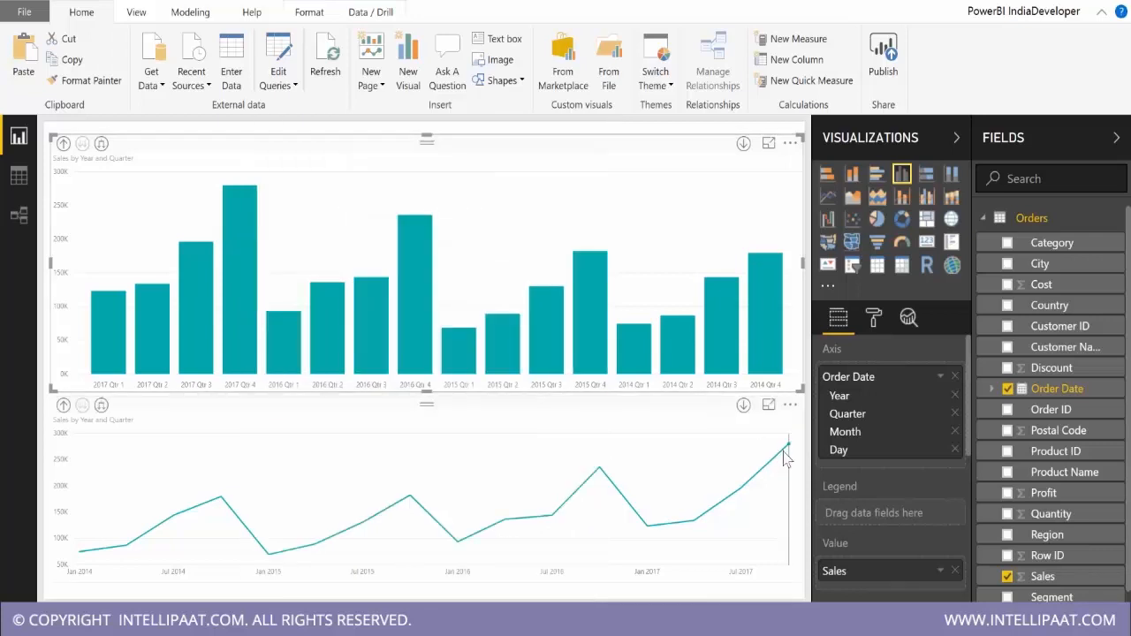
Explain the sales increase at 2017 Qtr 4 in the line chart and close the analysis.
{"action": "mouse_move", "coordinate": [791, 454]}
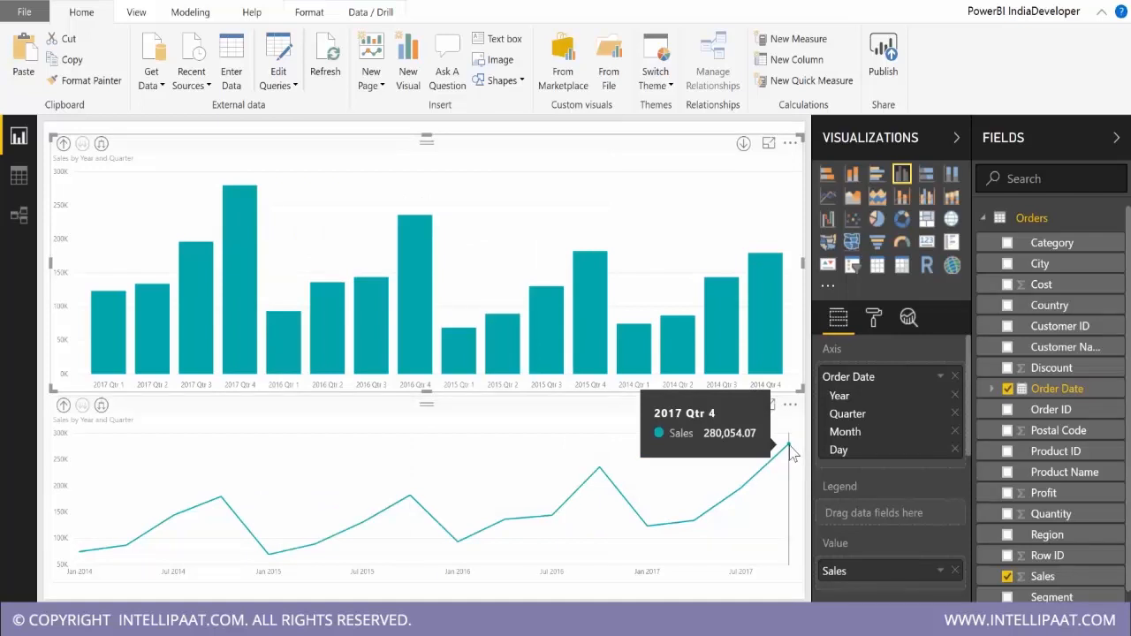
{"action": "right_click", "coordinate": [789, 445]}
{"action": "left_click", "coordinate": [998, 613]}
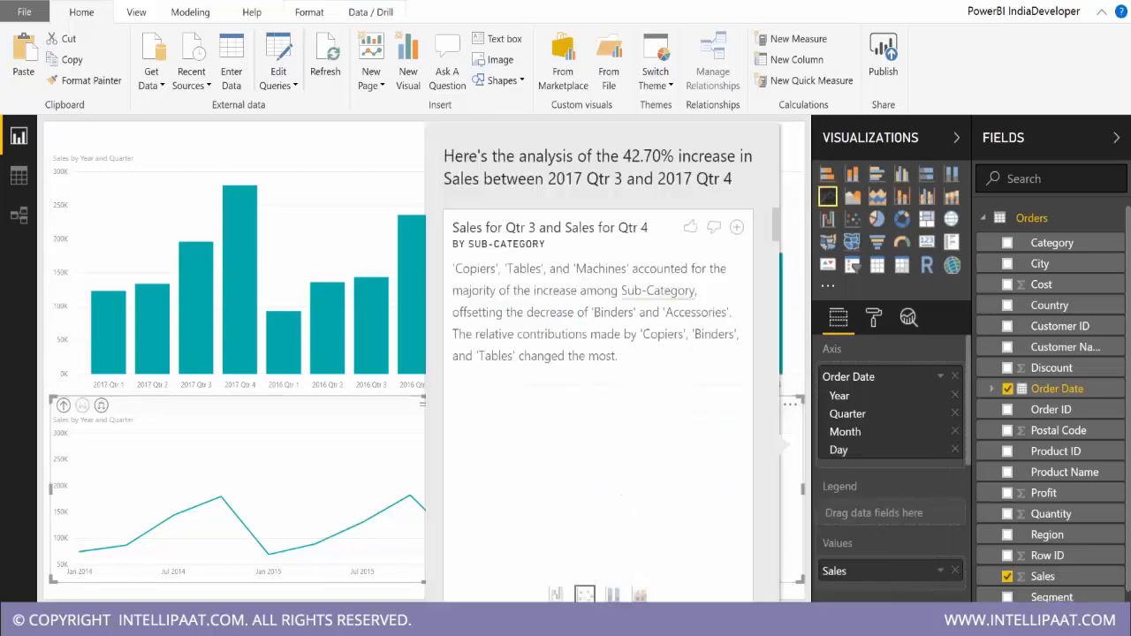
{"action": "left_click", "coordinate": [354, 204]}
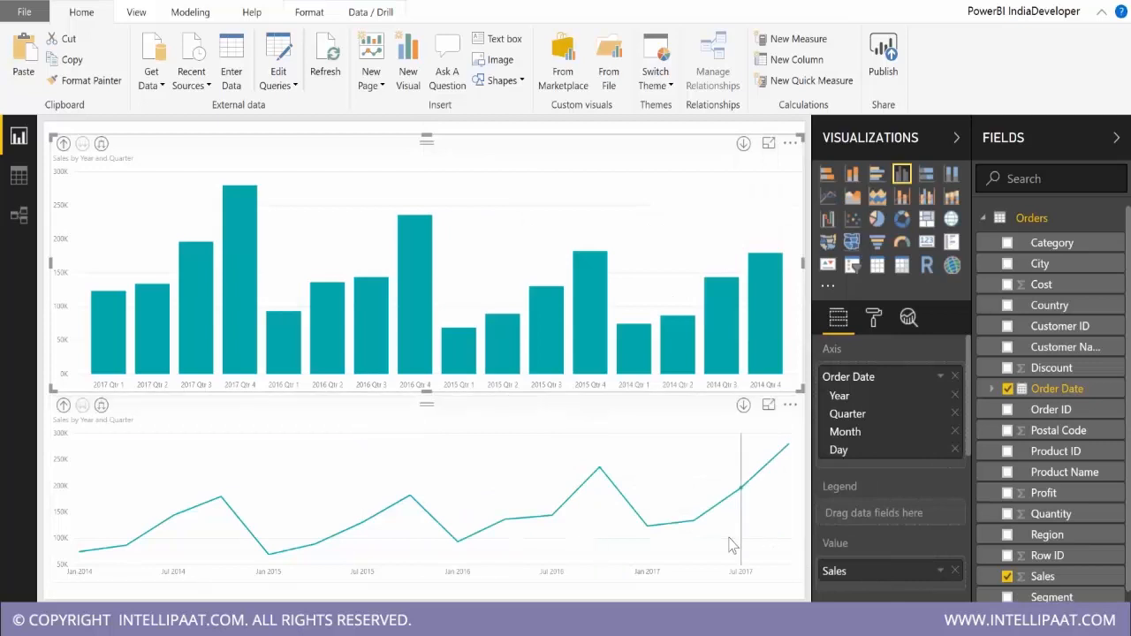
Explain the sales decrease at 2017 Qtr 1 in the line chart.
{"action": "mouse_move", "coordinate": [647, 530]}
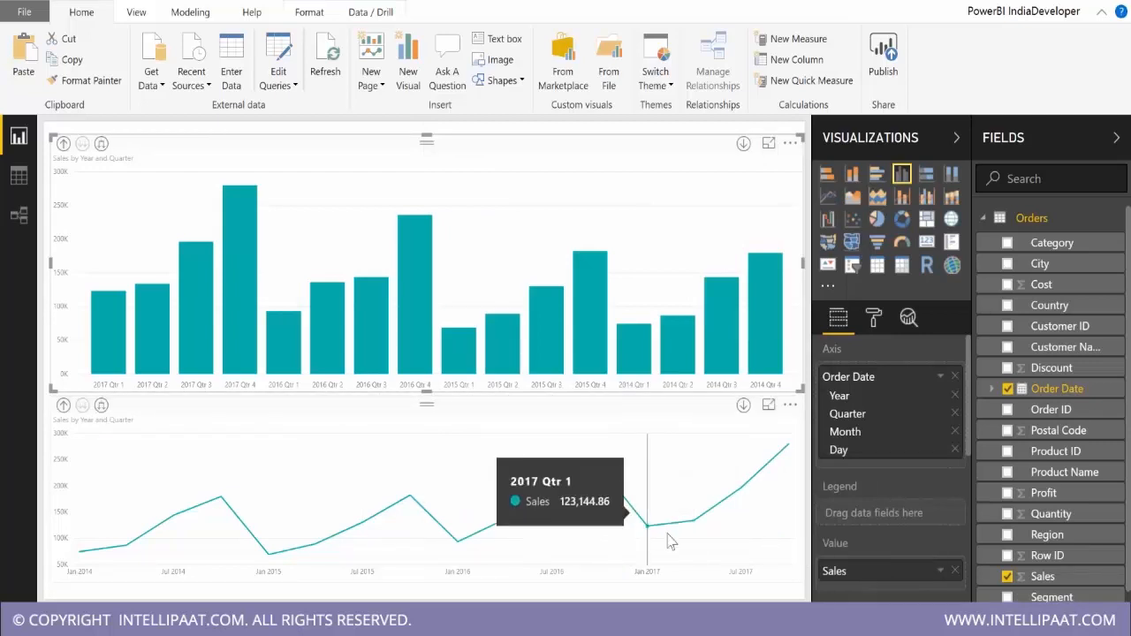
{"action": "right_click", "coordinate": [647, 530]}
{"action": "mouse_move", "coordinate": [697, 512]}
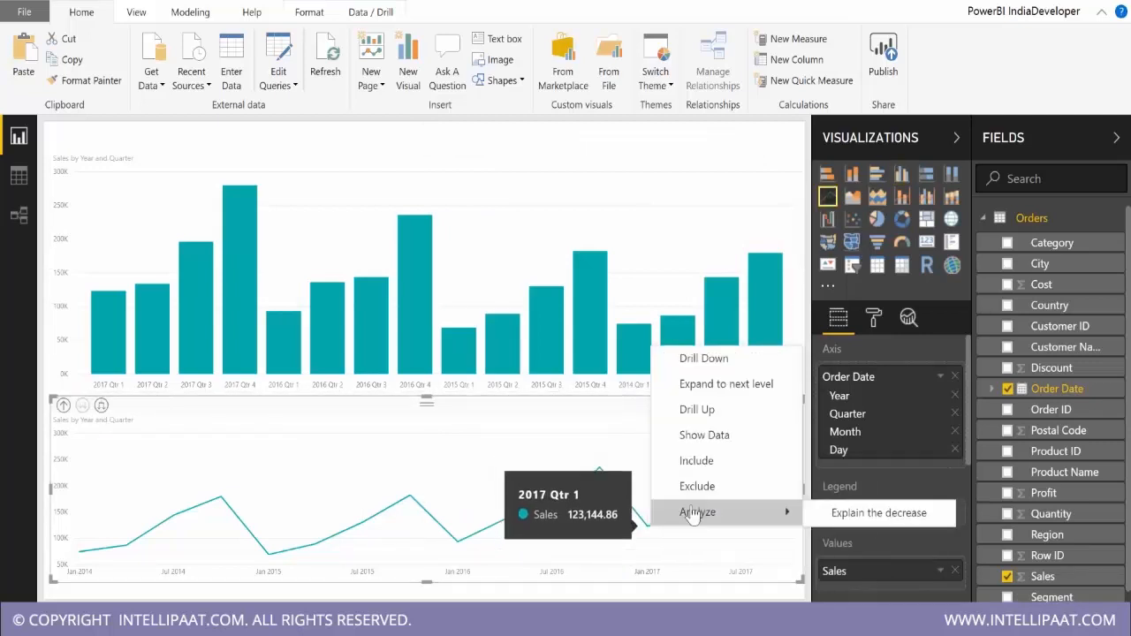
{"action": "left_click", "coordinate": [884, 514]}
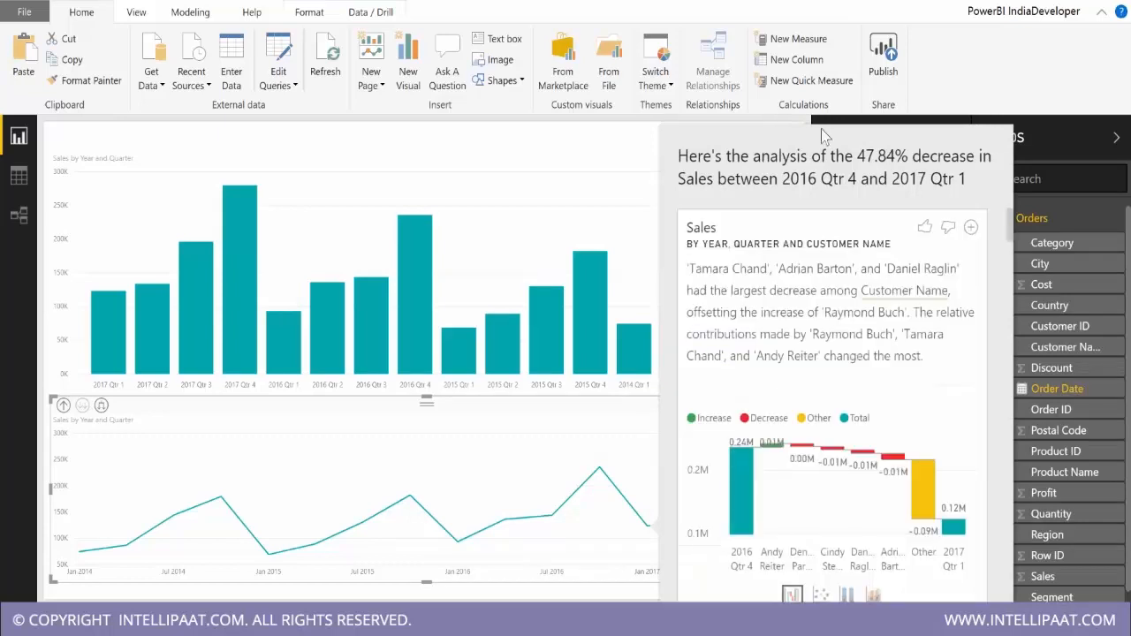
Examine the Customer Name, Customer ID and Order ID breakdowns in the 2017 Qtr 1 sales decrease analysis.
{"action": "mouse_move", "coordinate": [899, 421]}
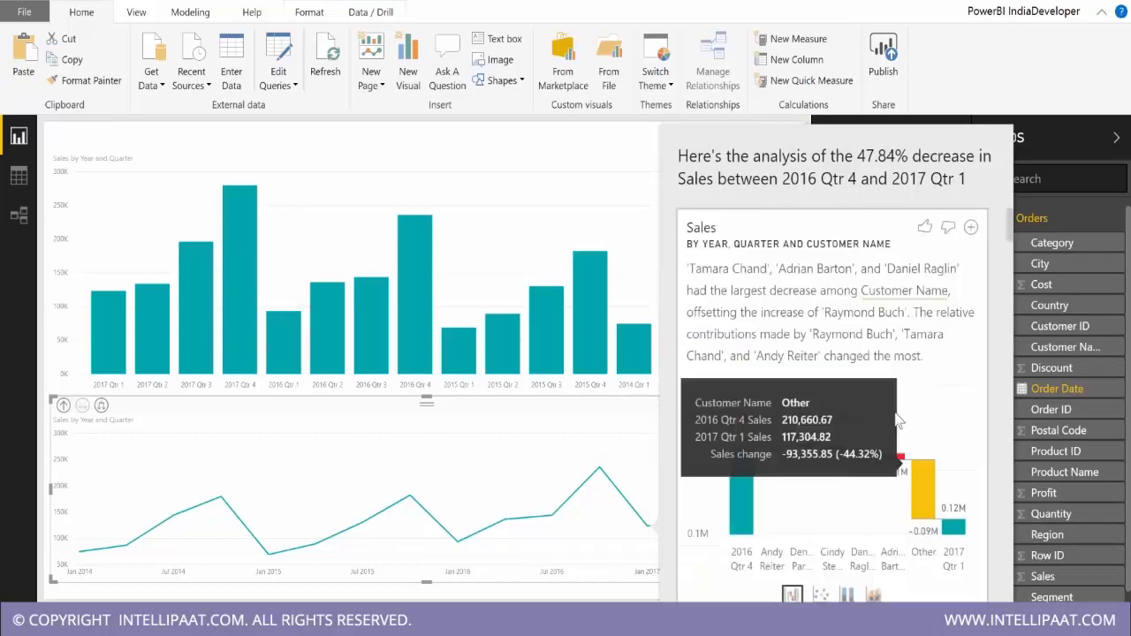
{"action": "scroll", "coordinate": [898, 421], "scroll_direction": "down", "scroll_amount": 1}
{"action": "scroll", "coordinate": [915, 408], "scroll_direction": "up", "scroll_amount": 1}
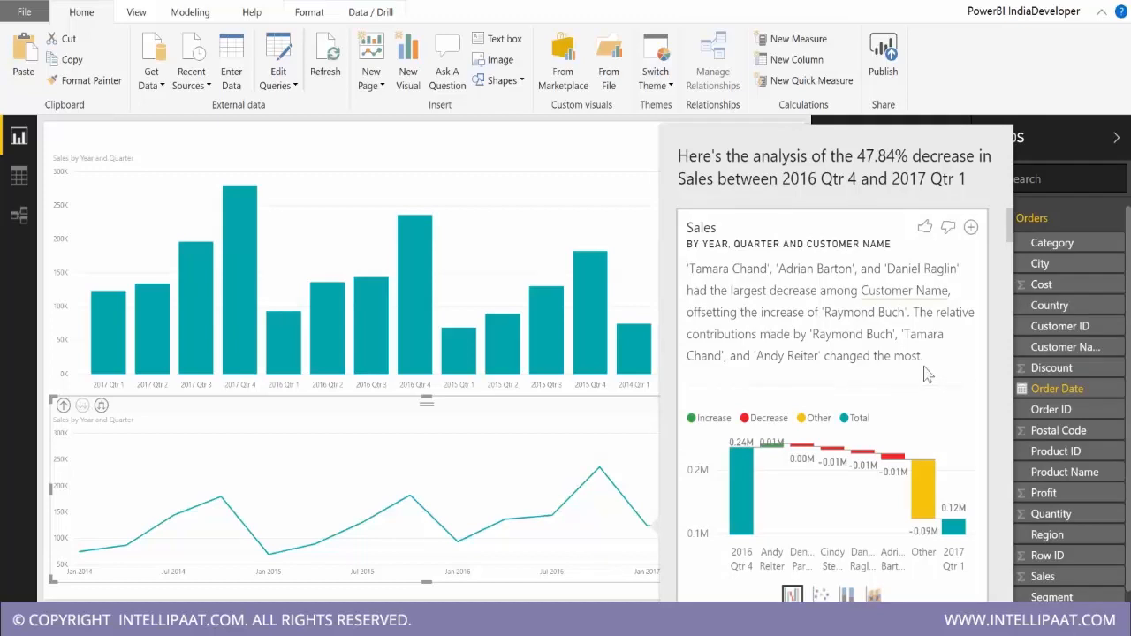
{"action": "scroll", "coordinate": [926, 374], "scroll_direction": "down", "scroll_amount": 2}
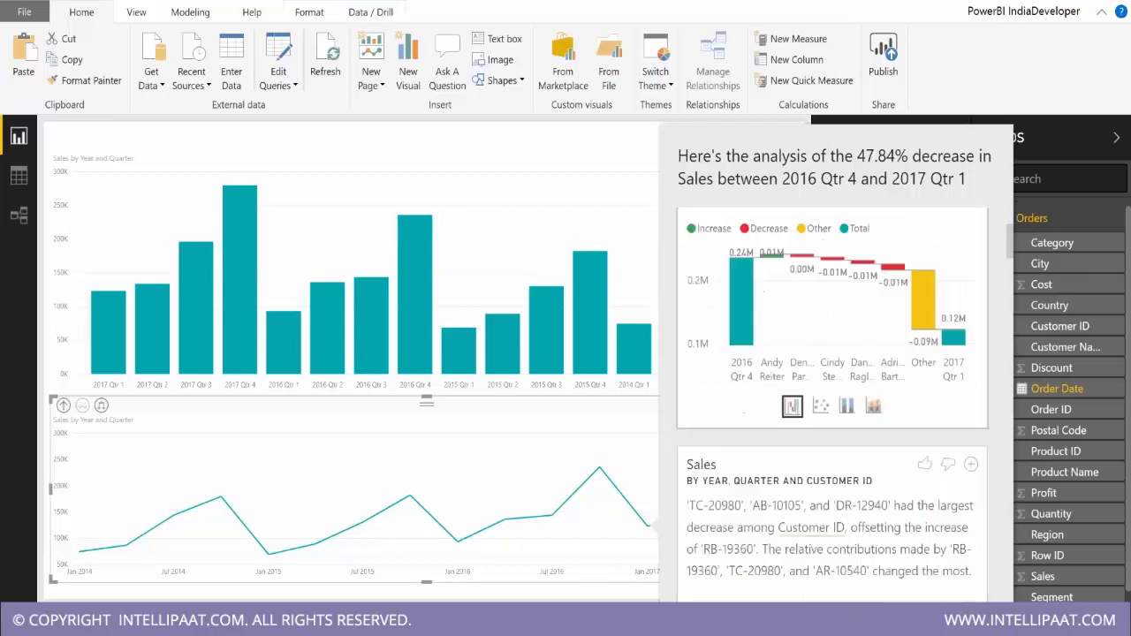
{"action": "scroll", "coordinate": [832, 397], "scroll_direction": "down", "scroll_amount": 1}
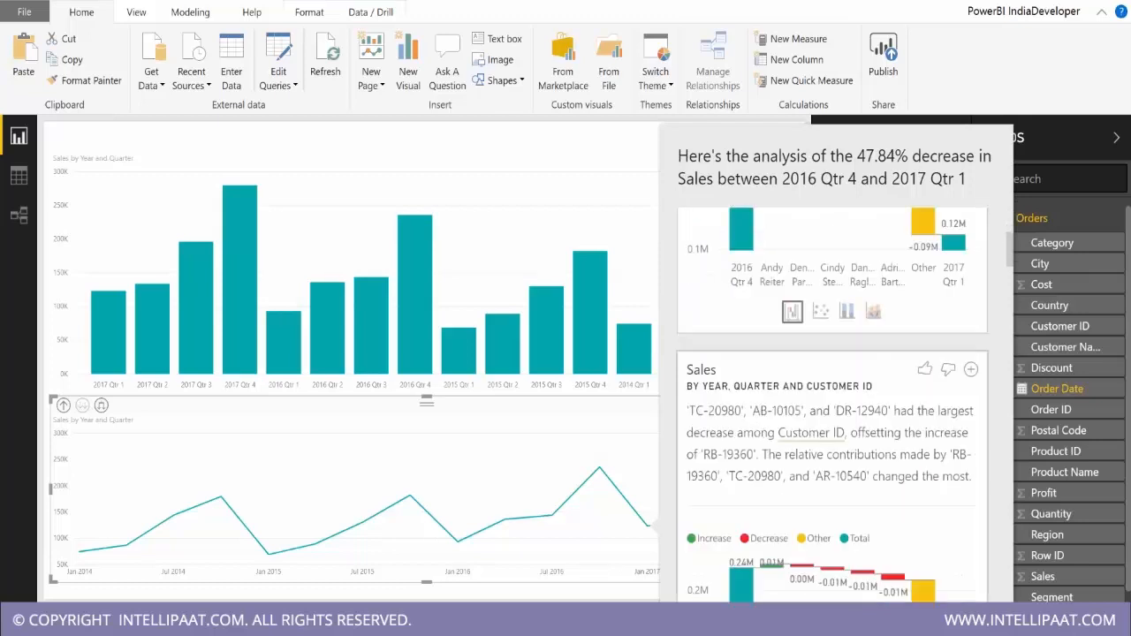
{"action": "scroll", "coordinate": [831, 397], "scroll_direction": "down", "scroll_amount": 1}
{"action": "scroll", "coordinate": [831, 398], "scroll_direction": "down", "scroll_amount": 3}
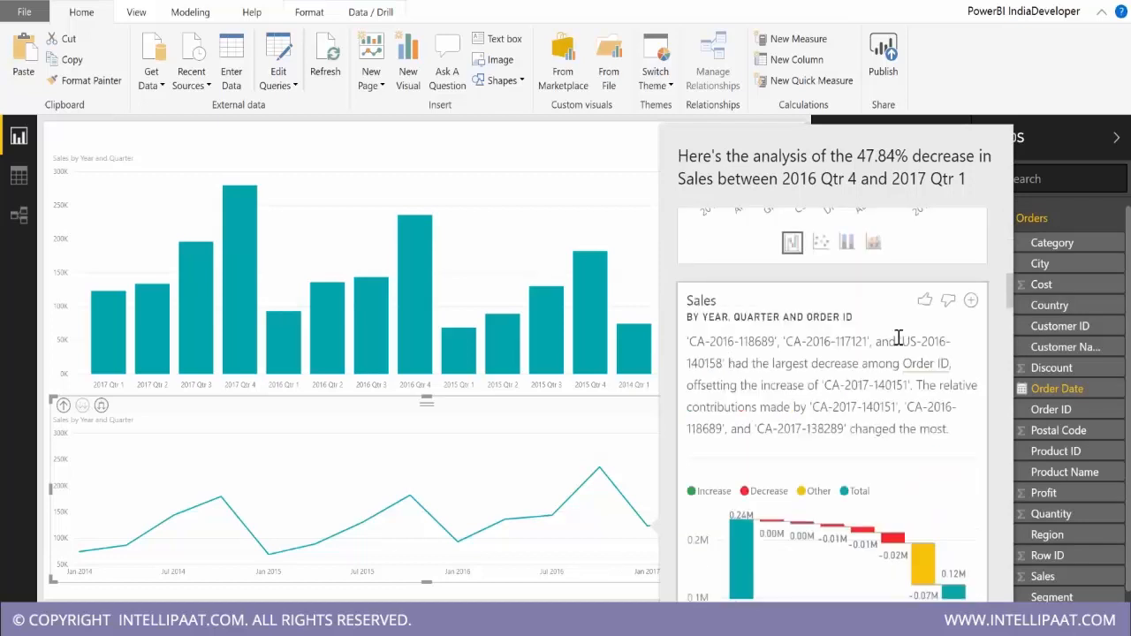
{"action": "scroll", "coordinate": [900, 394], "scroll_direction": "down", "scroll_amount": 1}
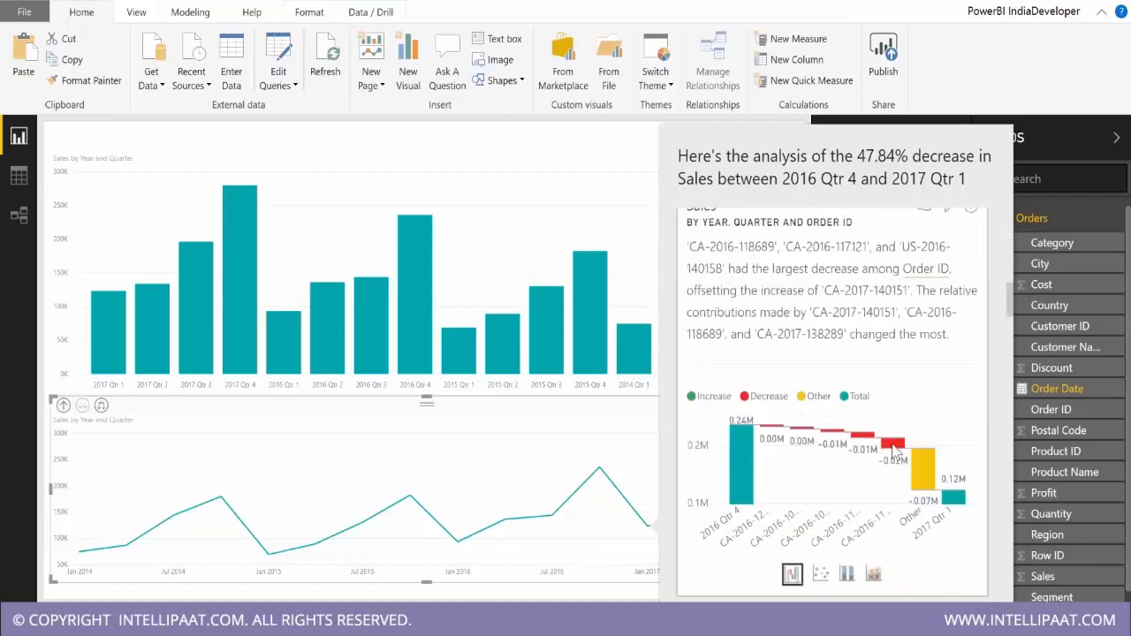
{"action": "mouse_move", "coordinate": [895, 446]}
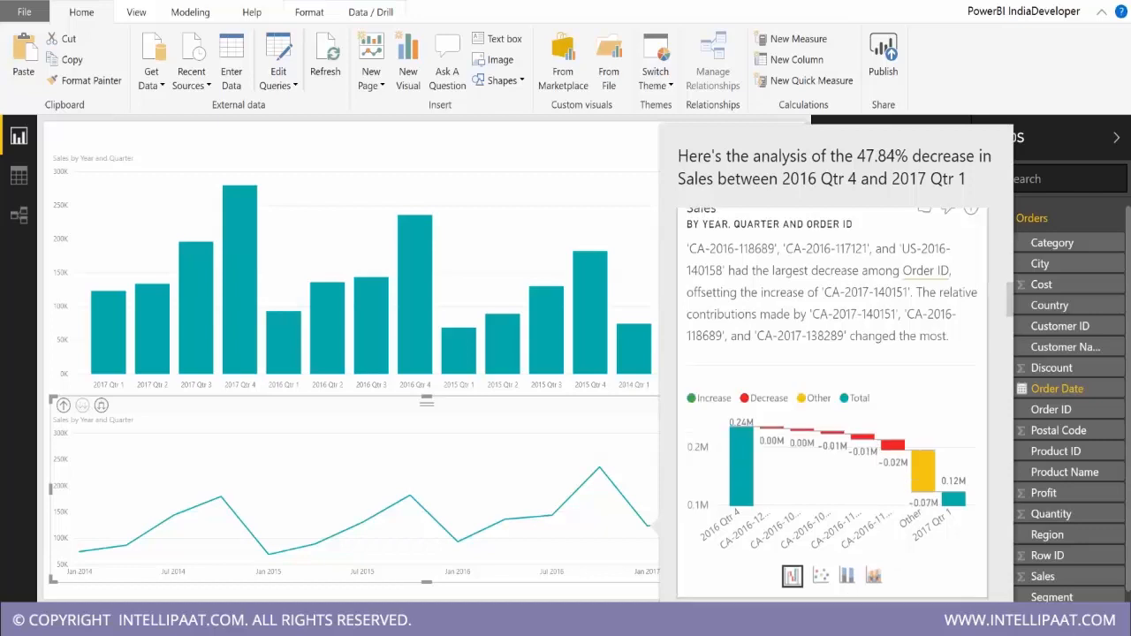
{"action": "scroll", "coordinate": [833, 403], "scroll_direction": "up", "scroll_amount": 1}
{"action": "scroll", "coordinate": [887, 433], "scroll_direction": "up", "scroll_amount": 3}
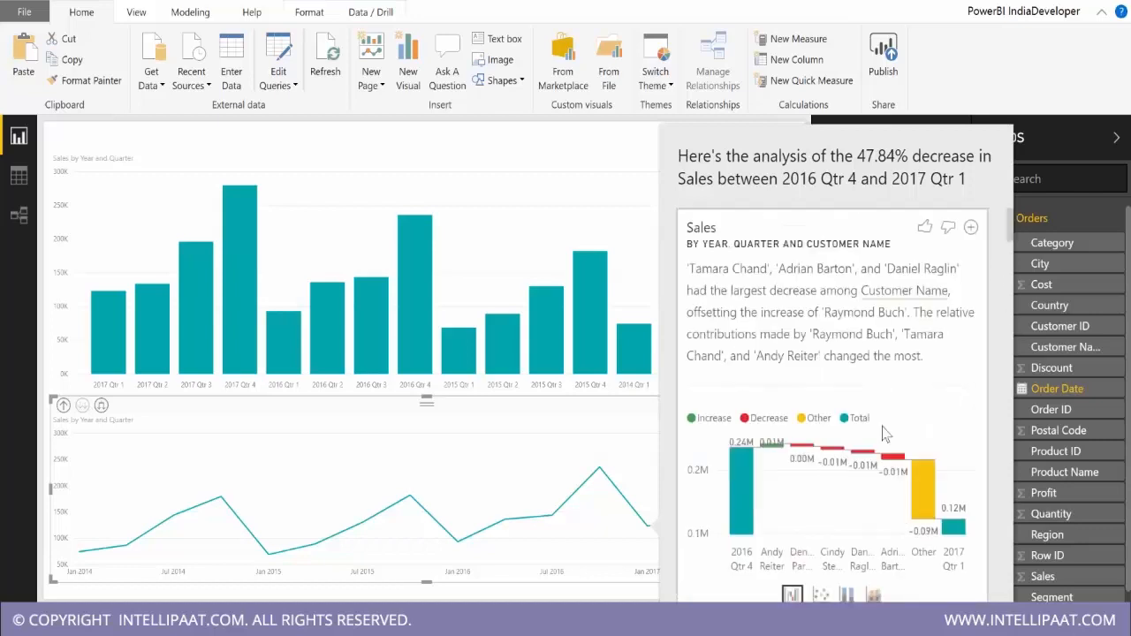
Add the Order ID breakdown from the decrease analysis to the report, move it over the column chart and widen it.
{"action": "scroll", "coordinate": [886, 433], "scroll_direction": "down", "scroll_amount": 4}
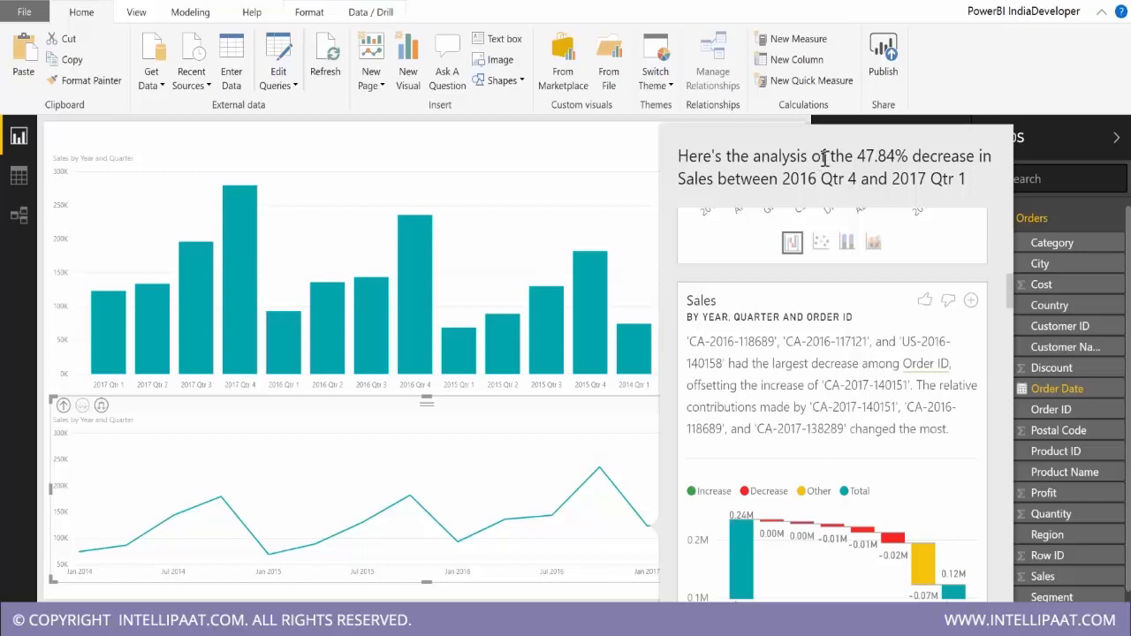
{"action": "left_click", "coordinate": [971, 302]}
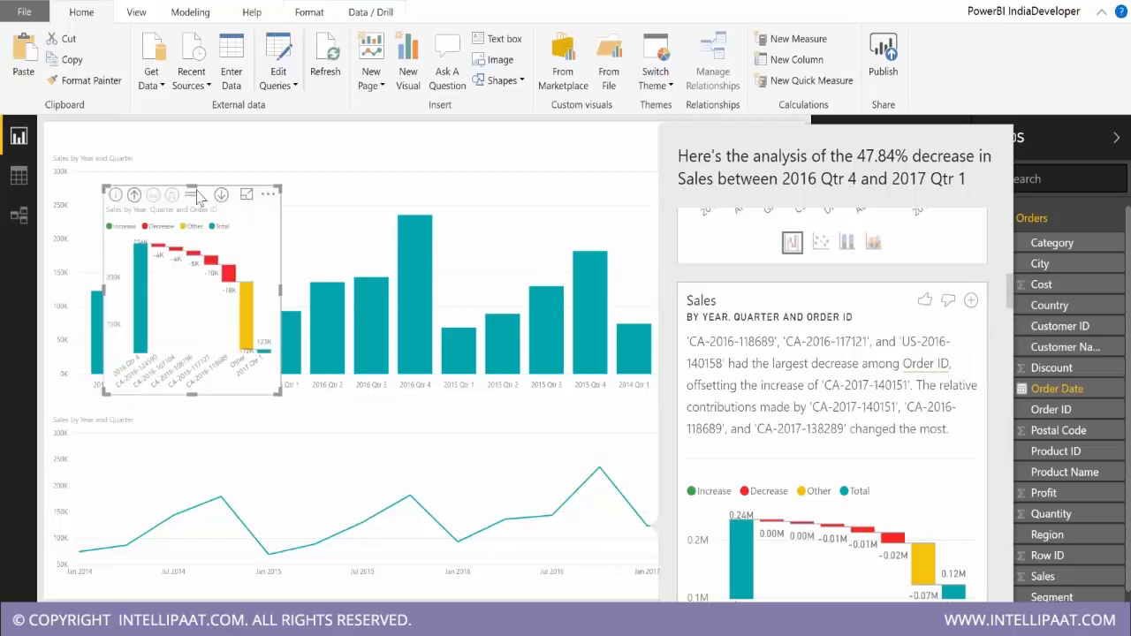
{"action": "left_click_drag", "start_coordinate": [197, 198], "coordinate": [333, 134]}
{"action": "left_click_drag", "start_coordinate": [527, 210], "coordinate": [653, 211]}
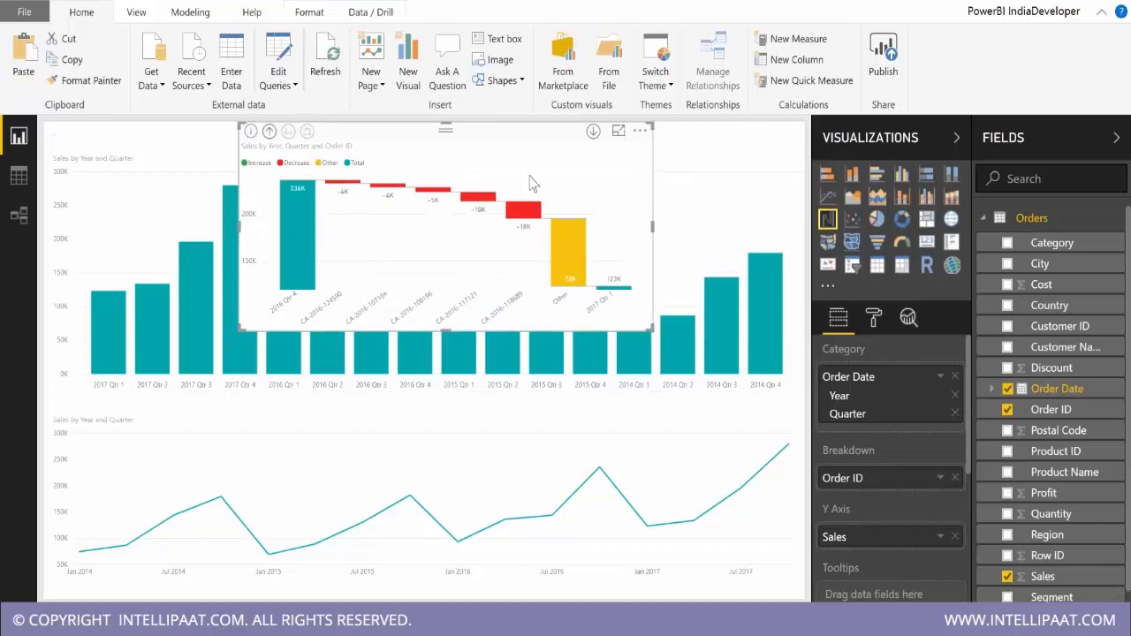
Remove the added Order ID waterfall visual from the report page.
{"action": "left_click", "coordinate": [639, 131]}
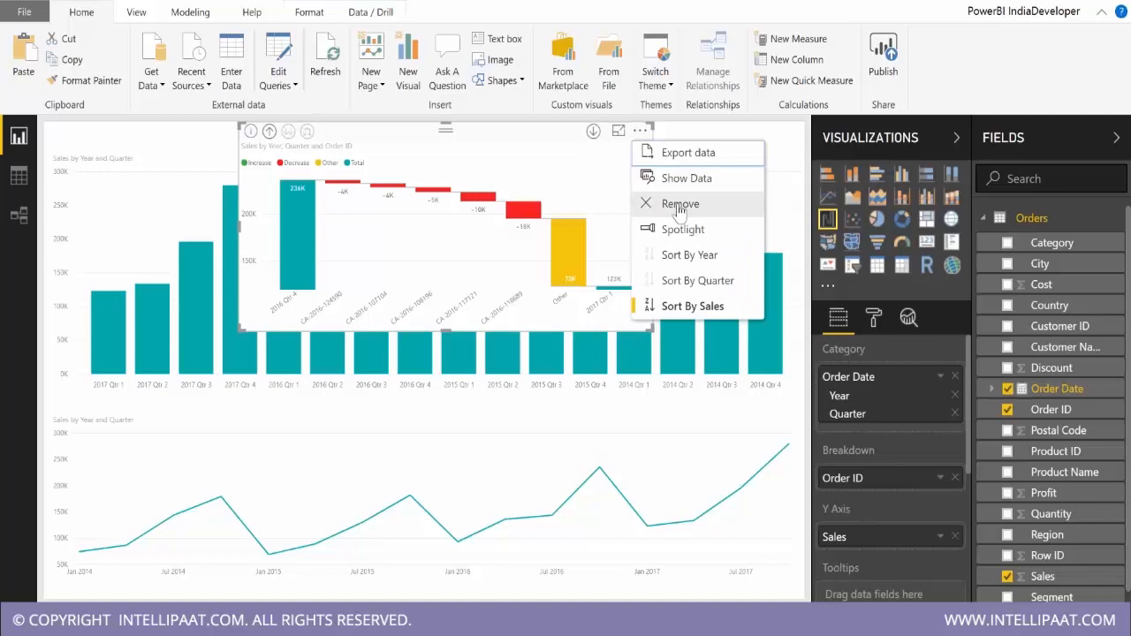
{"action": "left_click", "coordinate": [679, 205]}
{"action": "left_click", "coordinate": [677, 207]}
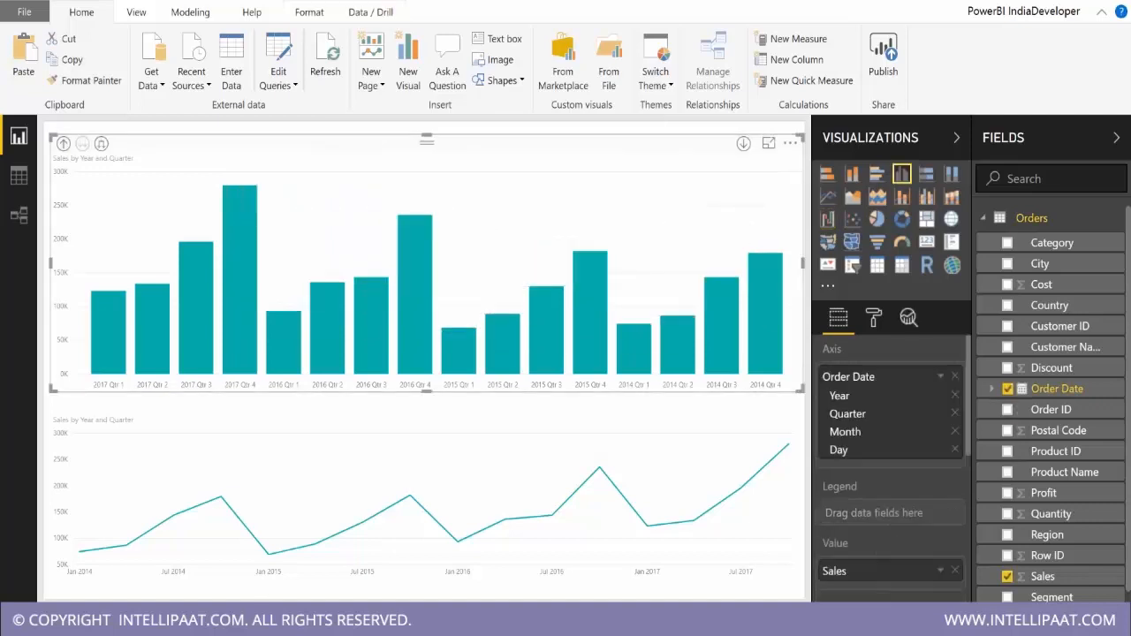
Delete the report page that holds the quarterly column and line charts.
{"action": "right_click", "coordinate": [189, 616]}
{"action": "left_click", "coordinate": [234, 575]}
{"action": "left_click", "coordinate": [649, 371]}
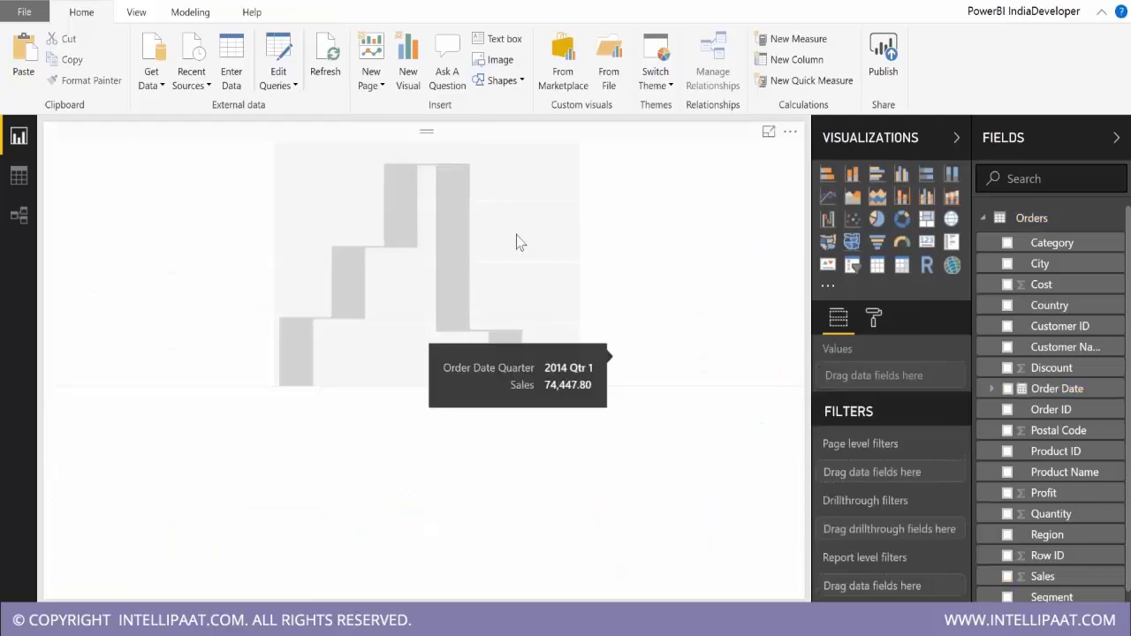
Fill the empty waterfall chart with Sales by Order Date and stretch it to the full page height.
{"action": "left_click", "coordinate": [519, 242]}
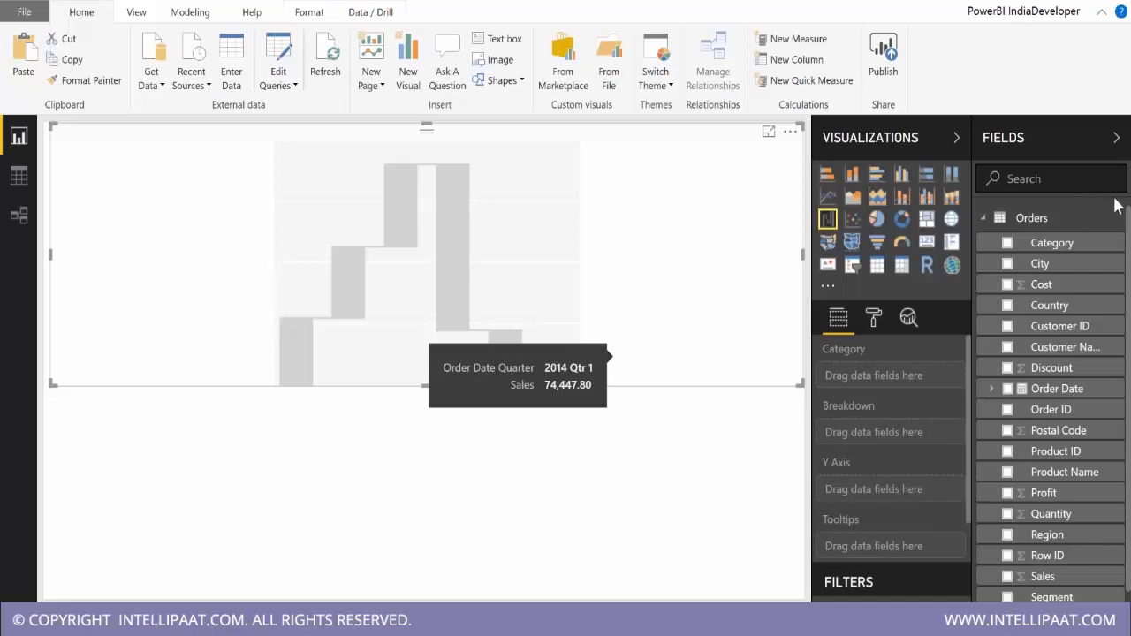
{"action": "left_click", "coordinate": [1007, 576]}
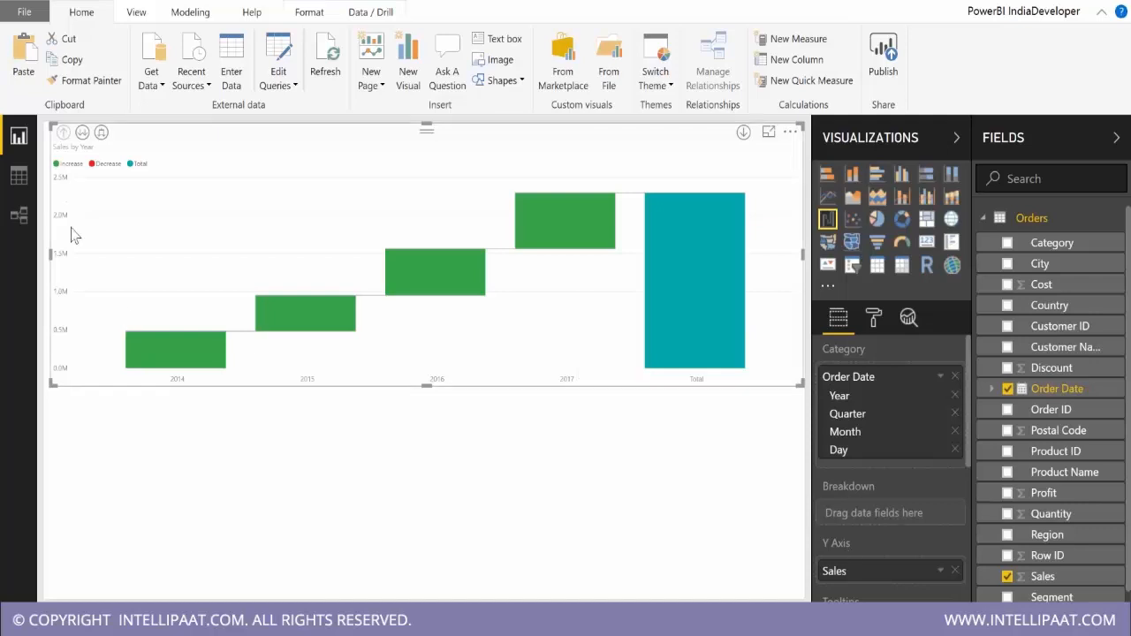
{"action": "scroll", "coordinate": [899, 519], "scroll_direction": "down", "scroll_amount": 3}
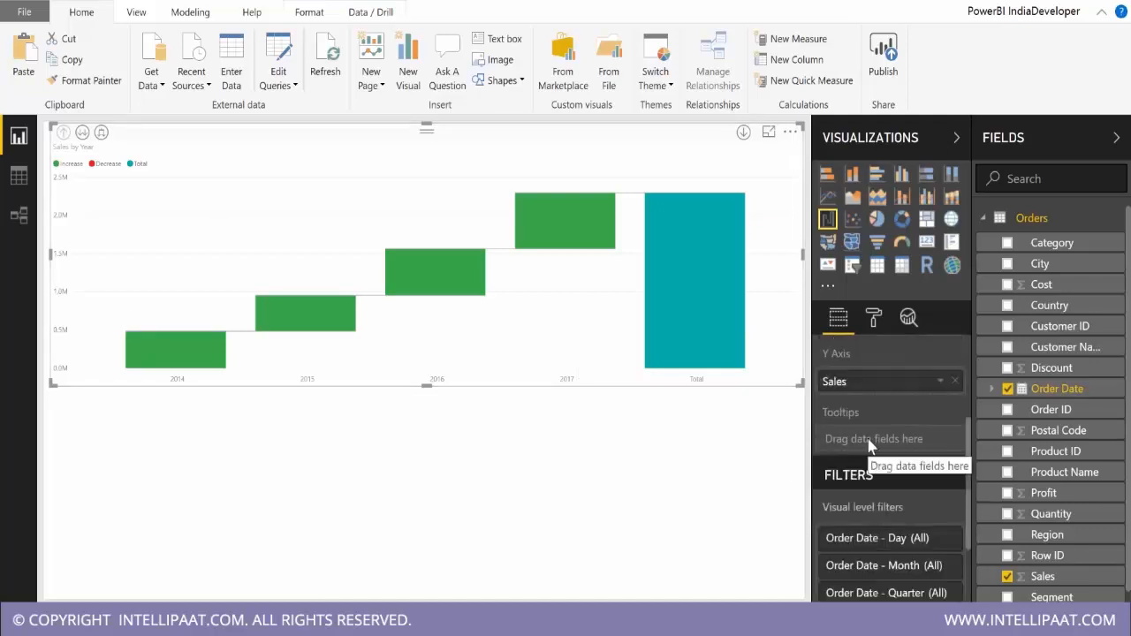
{"action": "scroll", "coordinate": [875, 460], "scroll_direction": "up", "scroll_amount": 3}
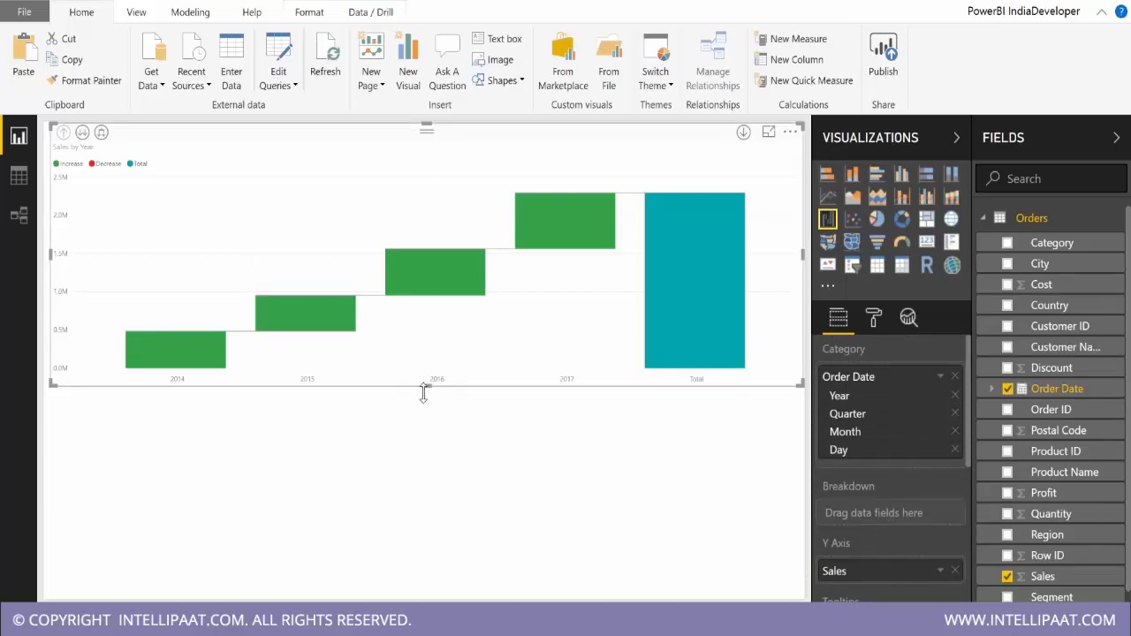
{"action": "left_click_drag", "start_coordinate": [424, 386], "coordinate": [425, 598]}
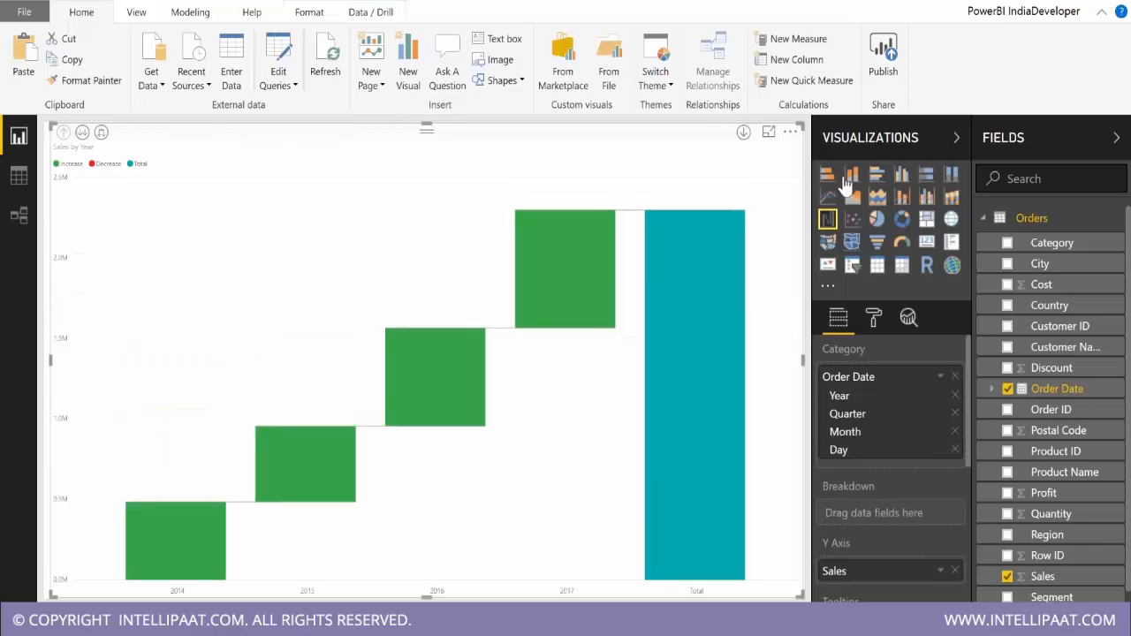
Show the yearly sales as a stacked column chart for comparison and return to the waterfall chart.
{"action": "left_click", "coordinate": [852, 176]}
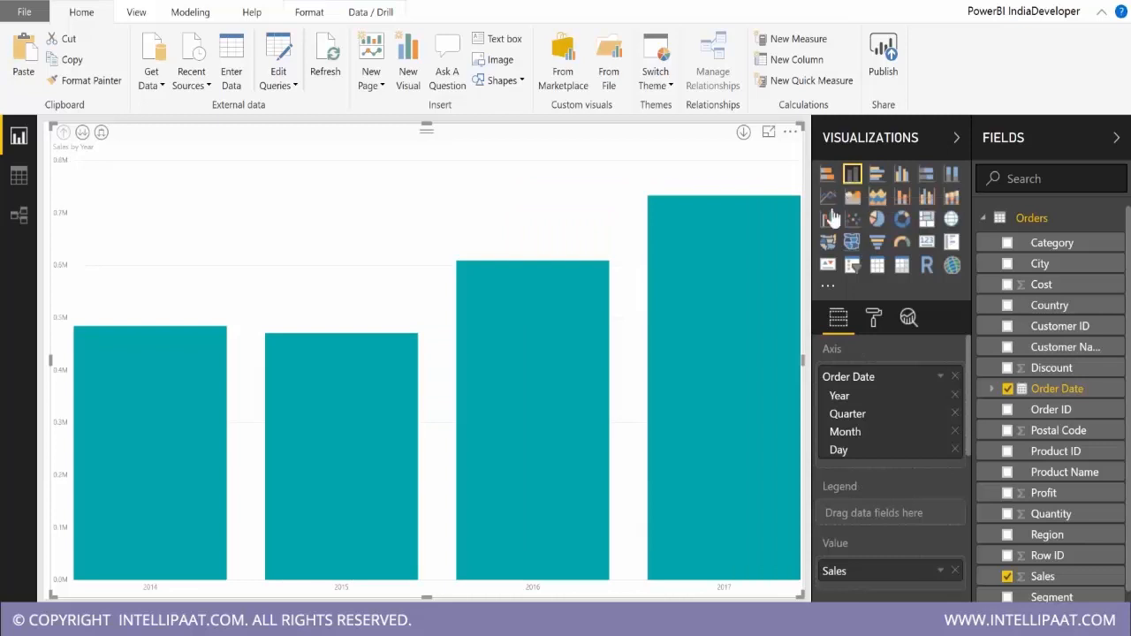
{"action": "left_click", "coordinate": [826, 219]}
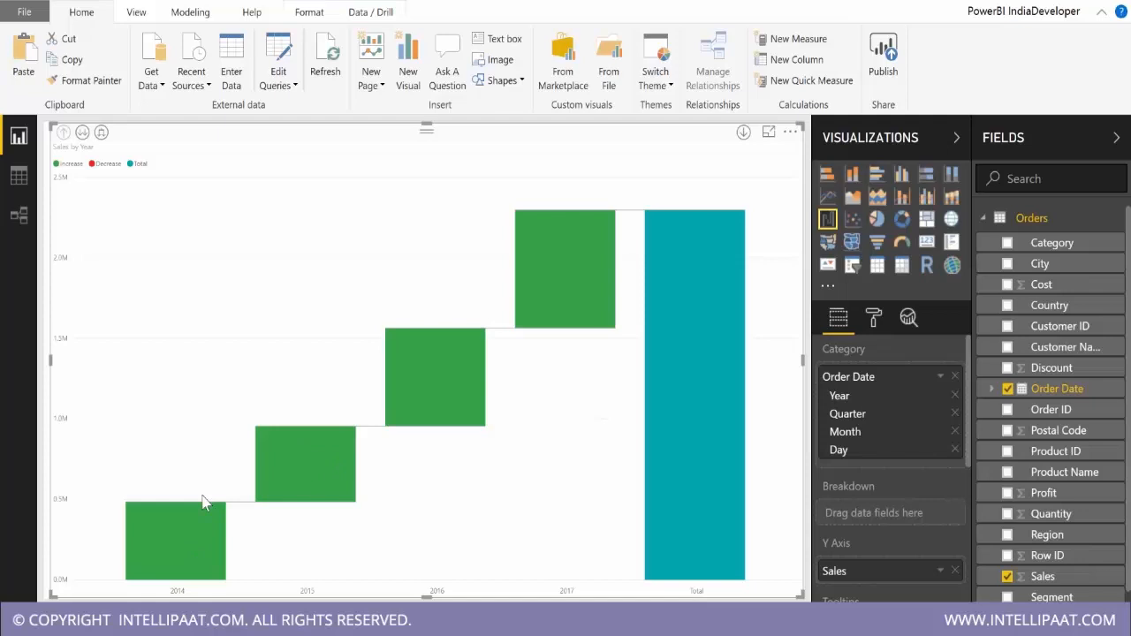
{"action": "mouse_move", "coordinate": [339, 503]}
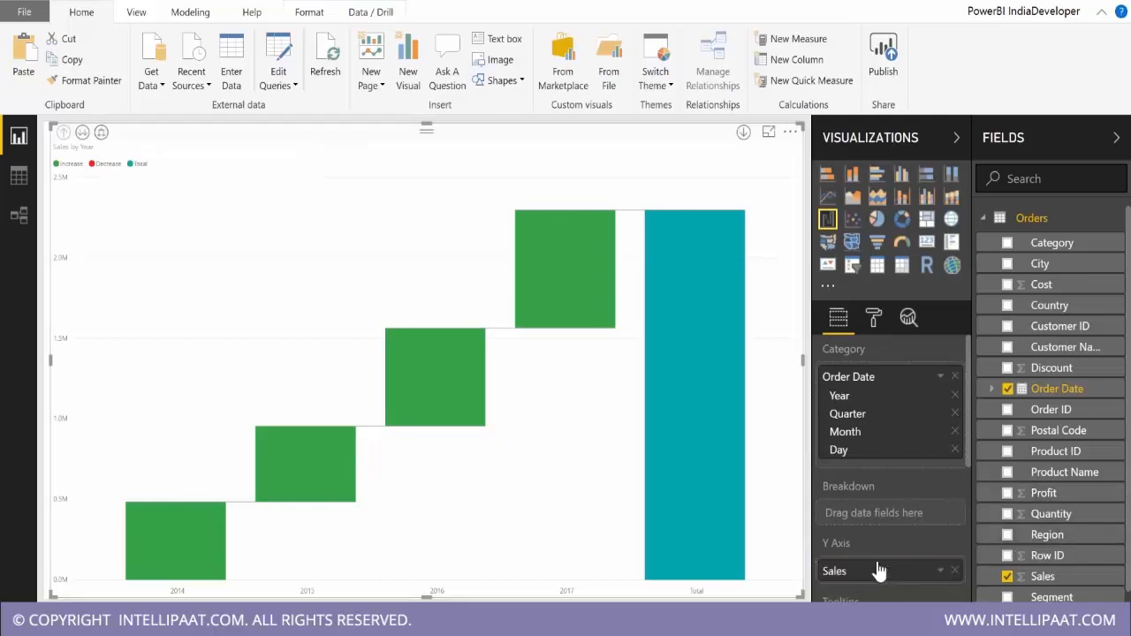
Plot Profit instead of Sales by quarter in the waterfall and compare it with the stacked column version.
{"action": "left_click_drag", "start_coordinate": [1043, 493], "coordinate": [879, 569]}
{"action": "left_click", "coordinate": [99, 134]}
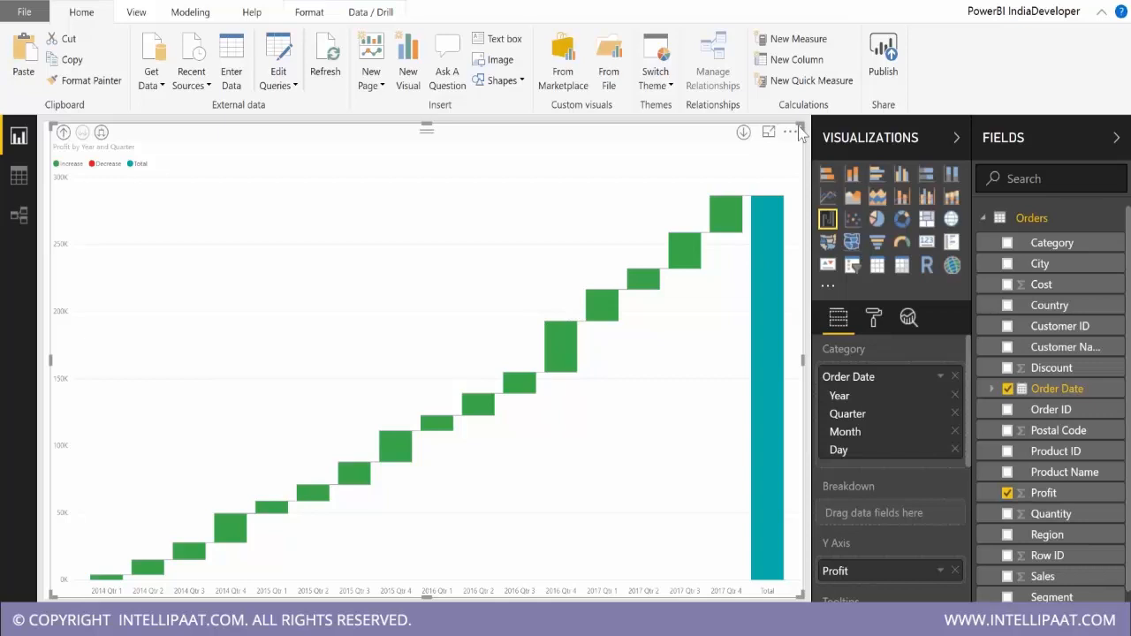
{"action": "left_click", "coordinate": [853, 181]}
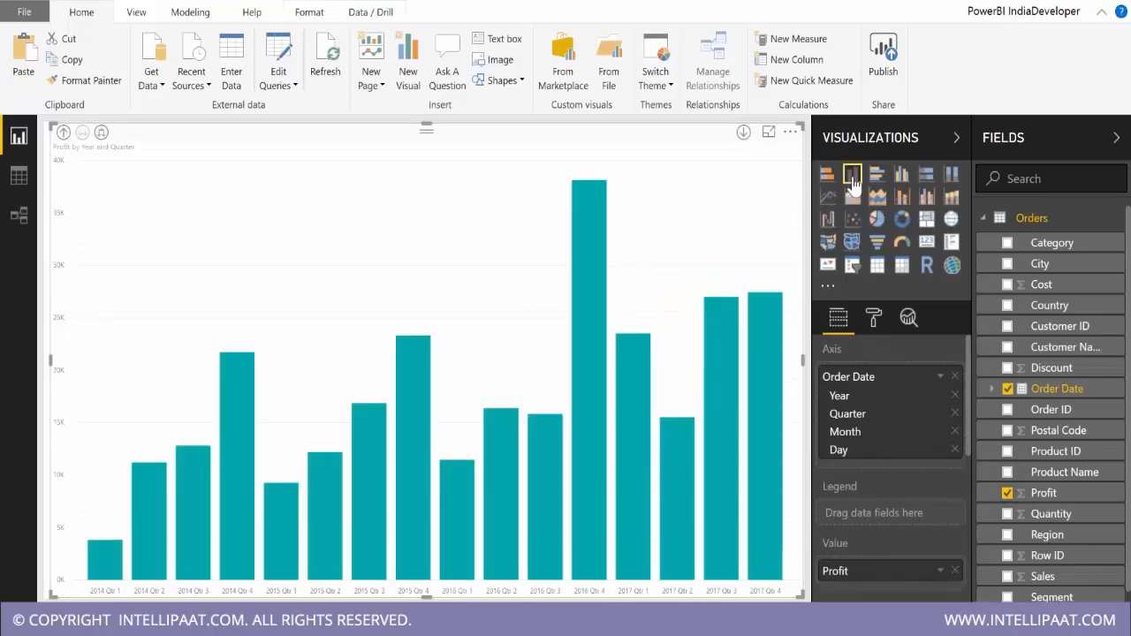
{"action": "left_click", "coordinate": [827, 217]}
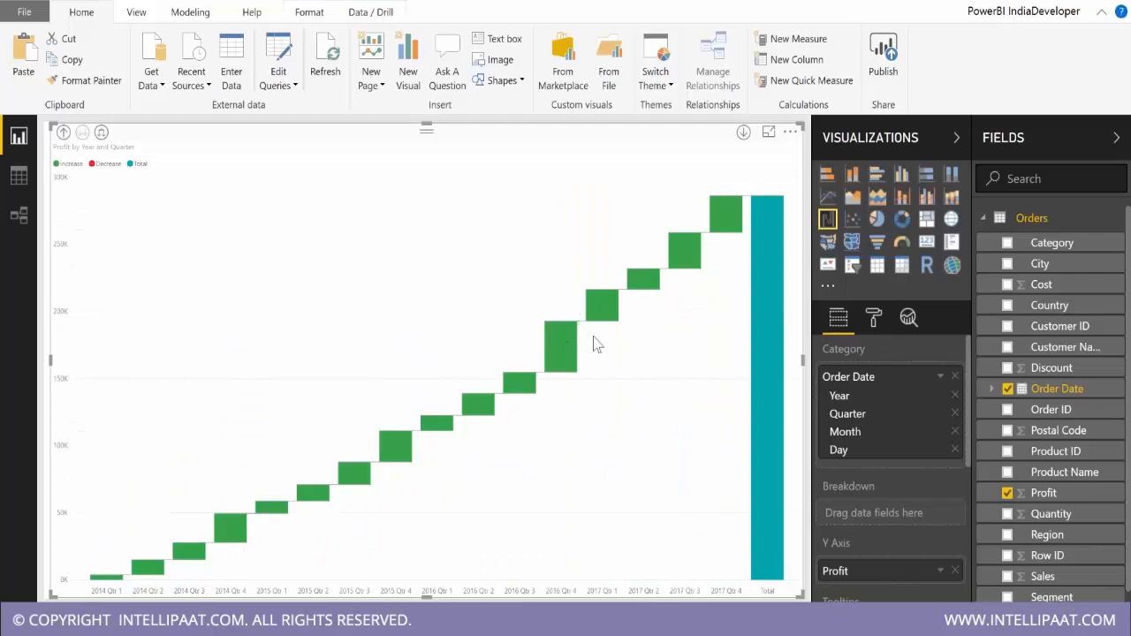
Expand the profit waterfall to month level and compare its monthly changes with the stacked column version.
{"action": "left_click", "coordinate": [101, 132]}
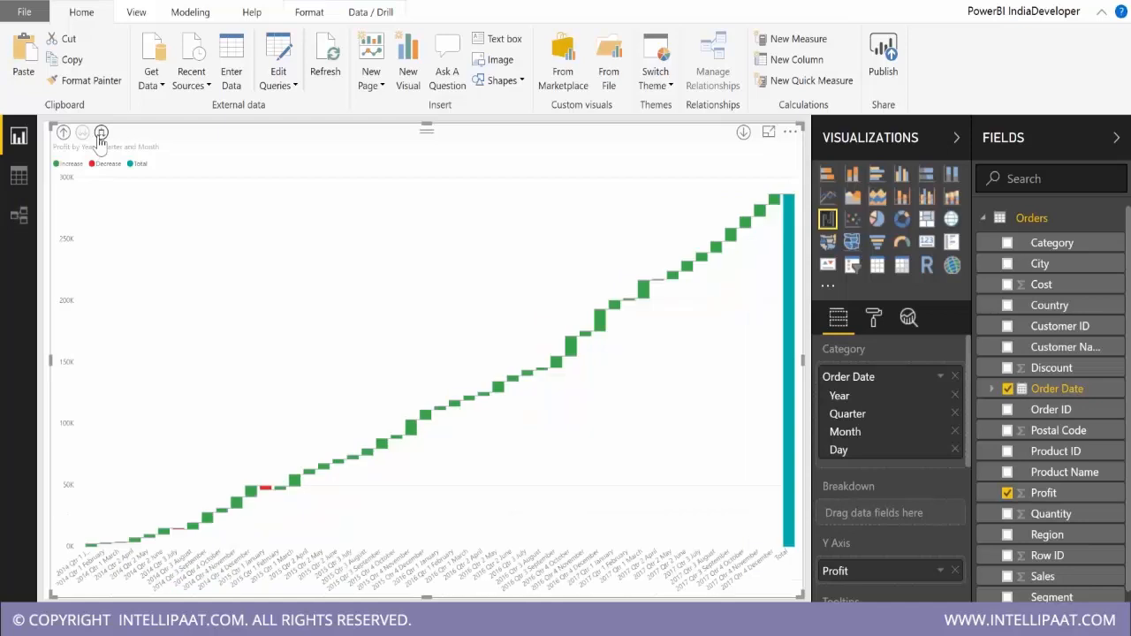
{"action": "mouse_move", "coordinate": [268, 495]}
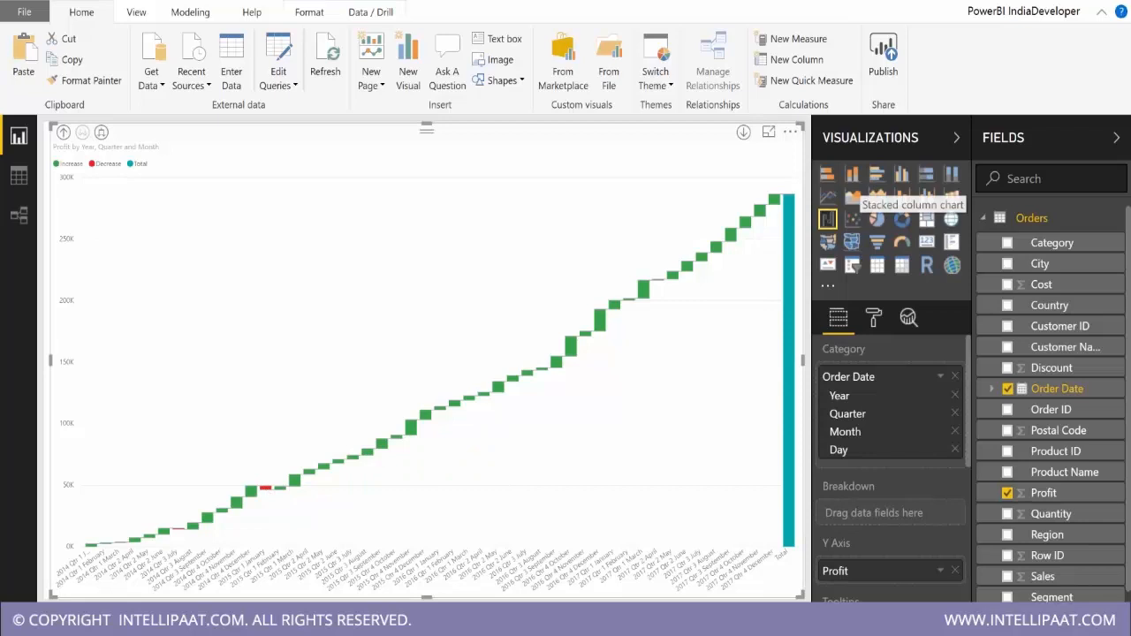
{"action": "left_click", "coordinate": [851, 174]}
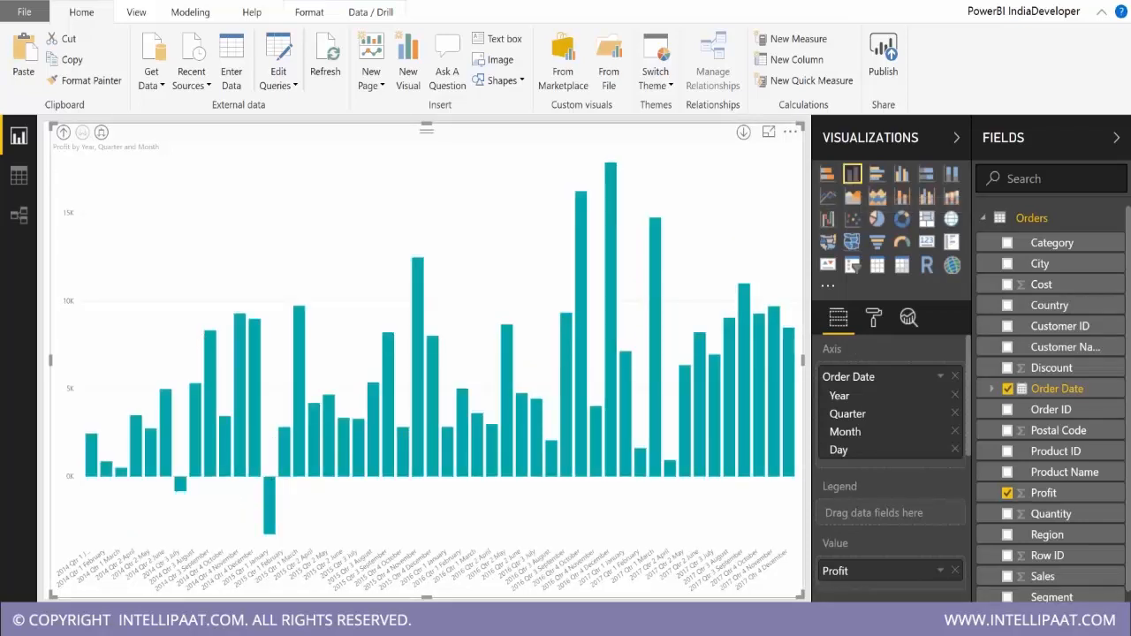
{"action": "left_click", "coordinate": [827, 219]}
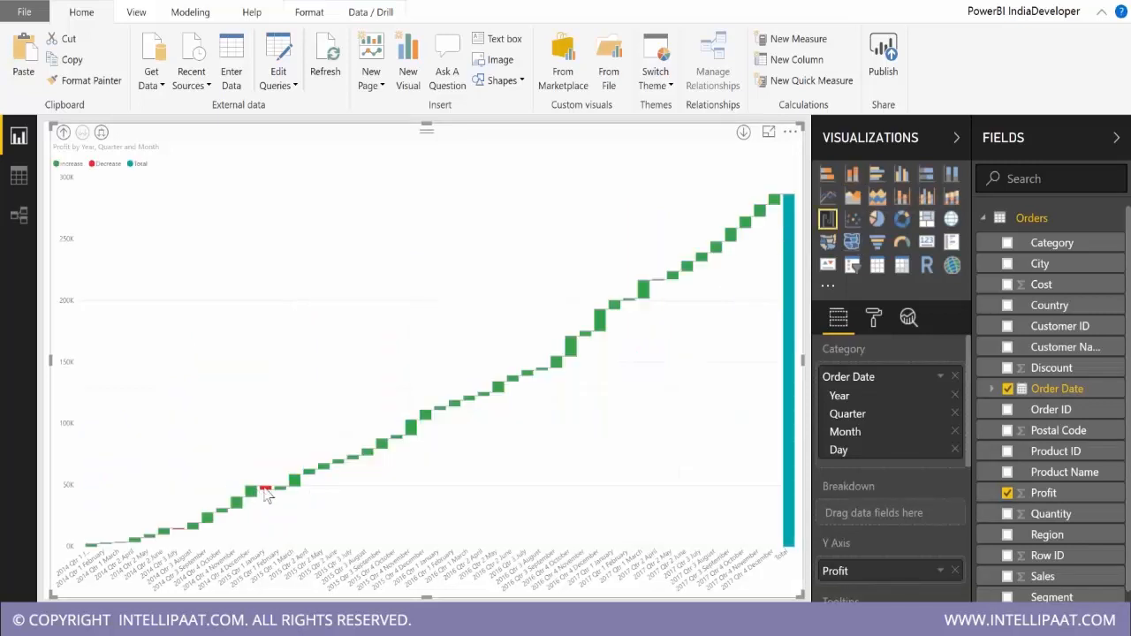
{"action": "mouse_move", "coordinate": [268, 495]}
{"action": "mouse_move", "coordinate": [600, 324]}
{"action": "left_click_drag", "start_coordinate": [176, 535], "coordinate": [177, 536]}
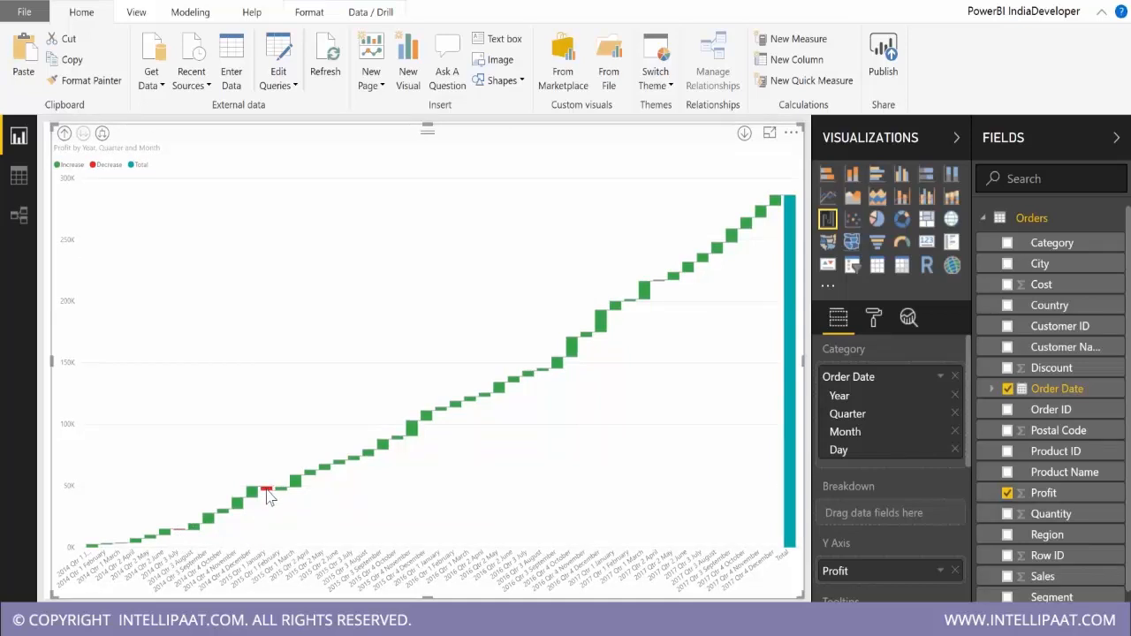
Highlight the 2015 Qtr 1 January decrease bar, view the waterfall in focus mode and return to the report.
{"action": "left_click", "coordinate": [264, 489]}
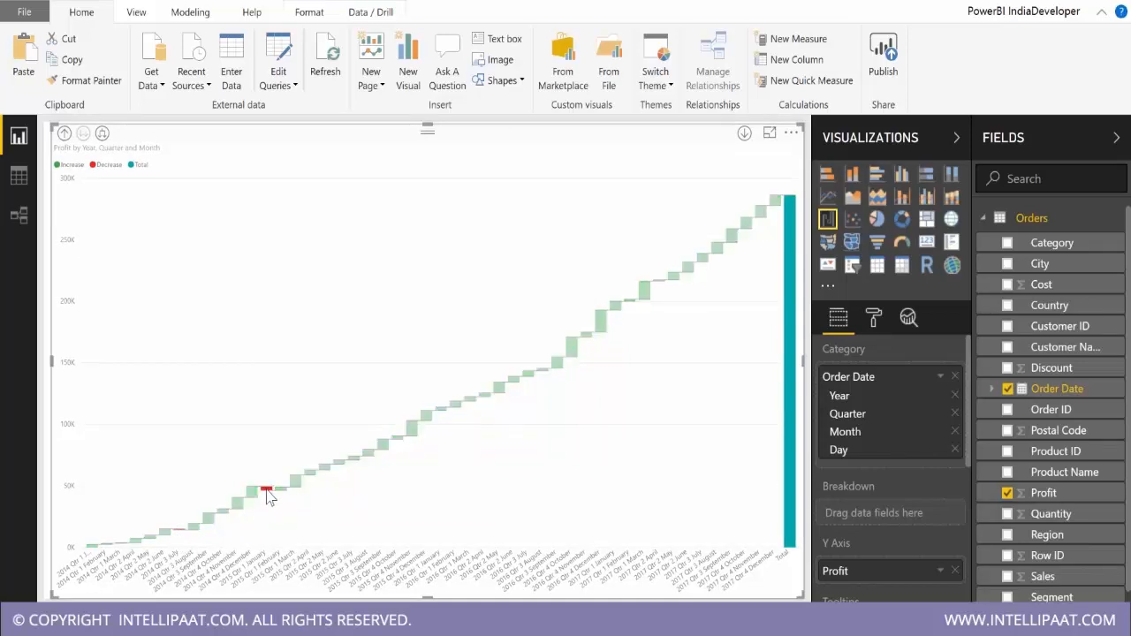
{"action": "left_click", "coordinate": [769, 134]}
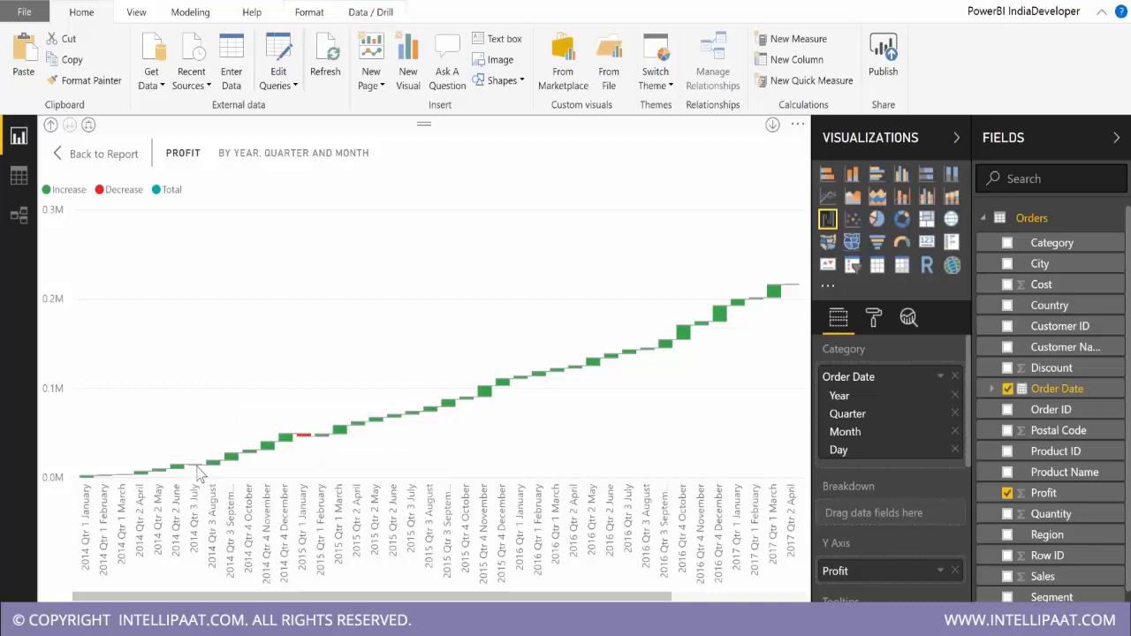
{"action": "left_click", "coordinate": [99, 154]}
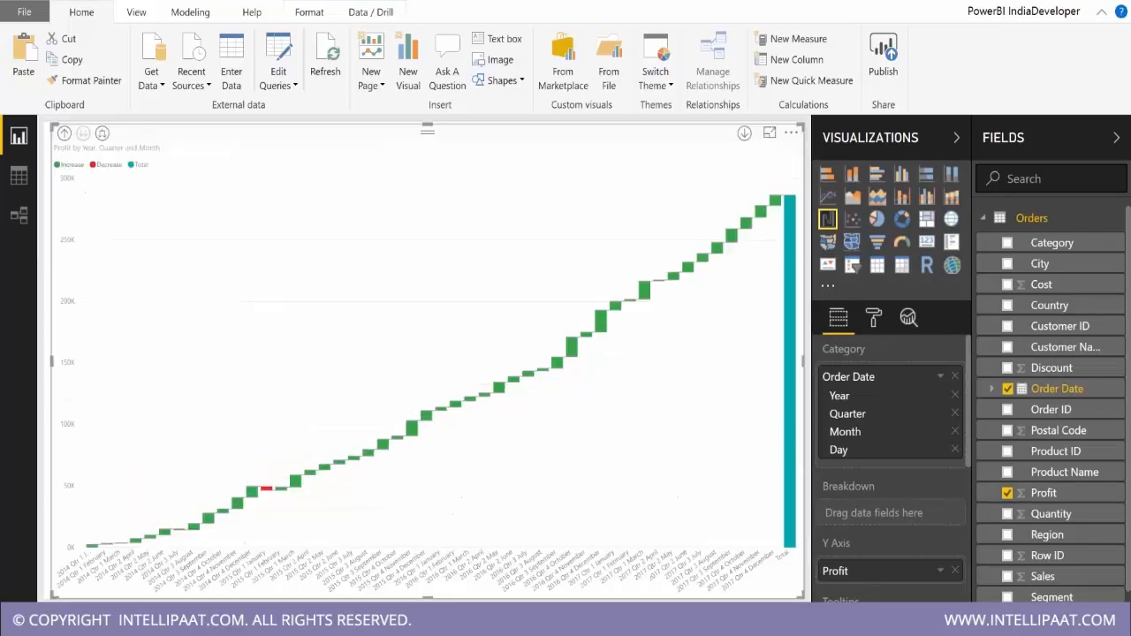
Drill the profit waterfall back up to year level and widen the chart slightly toward the page's left edge.
{"action": "left_click", "coordinate": [65, 134]}
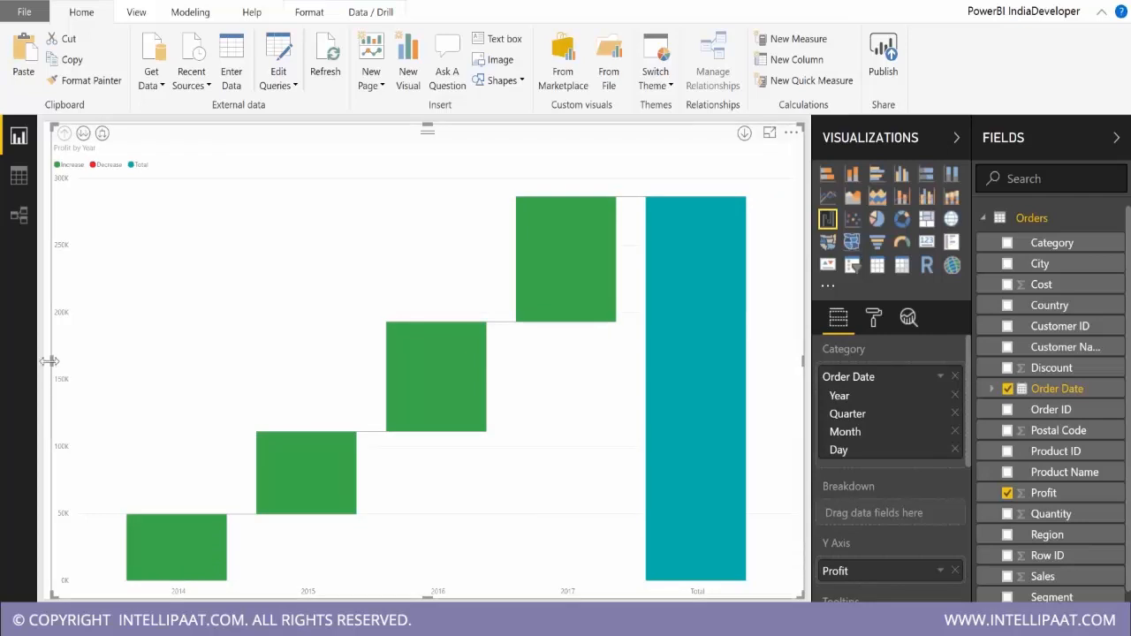
{"action": "left_click_drag", "start_coordinate": [48, 361], "coordinate": [12, 282]}
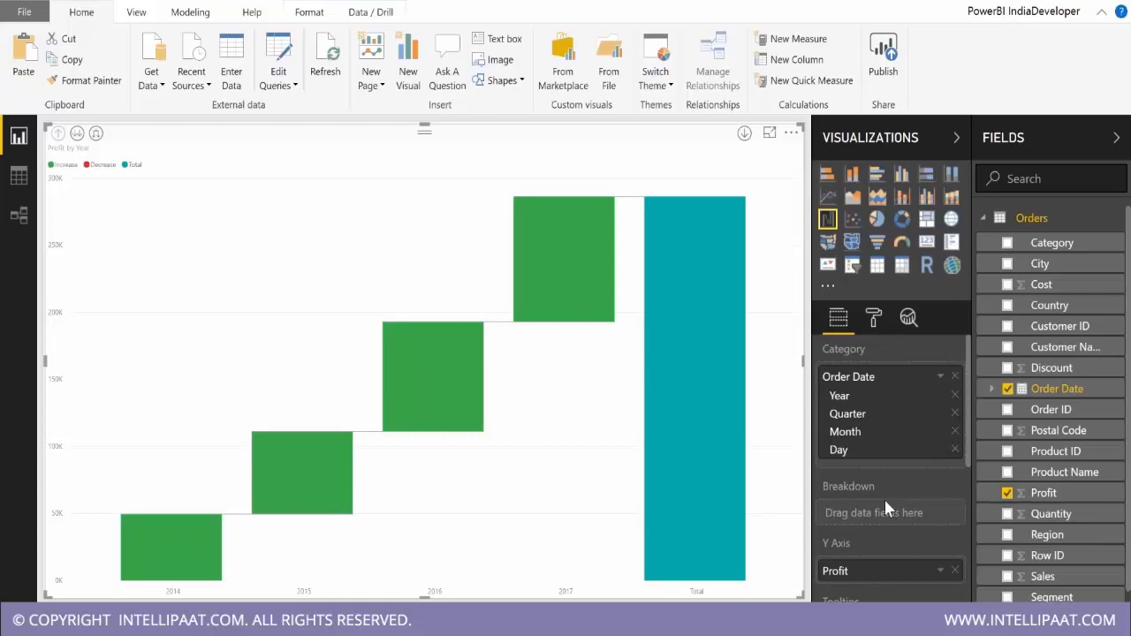
Break down the yearly profit waterfall by Region and compare it with the stacked column version.
{"action": "left_click_drag", "start_coordinate": [1096, 535], "coordinate": [892, 514]}
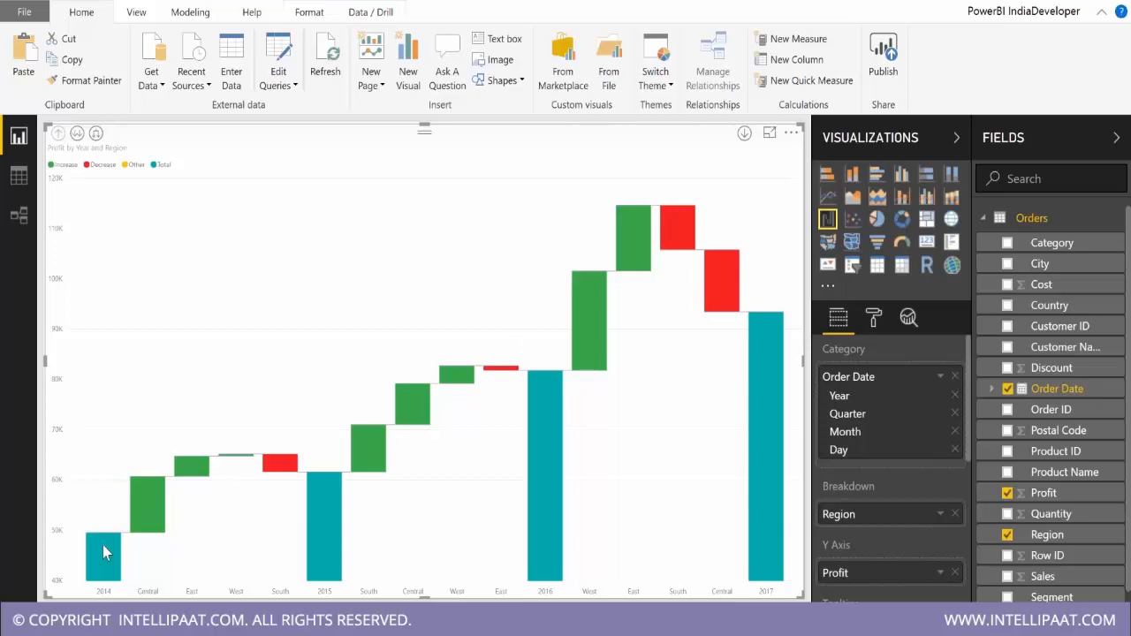
{"action": "mouse_move", "coordinate": [103, 547]}
{"action": "left_click", "coordinate": [853, 175]}
{"action": "left_click", "coordinate": [832, 175]}
{"action": "left_click", "coordinate": [852, 175]}
{"action": "mouse_move", "coordinate": [665, 378]}
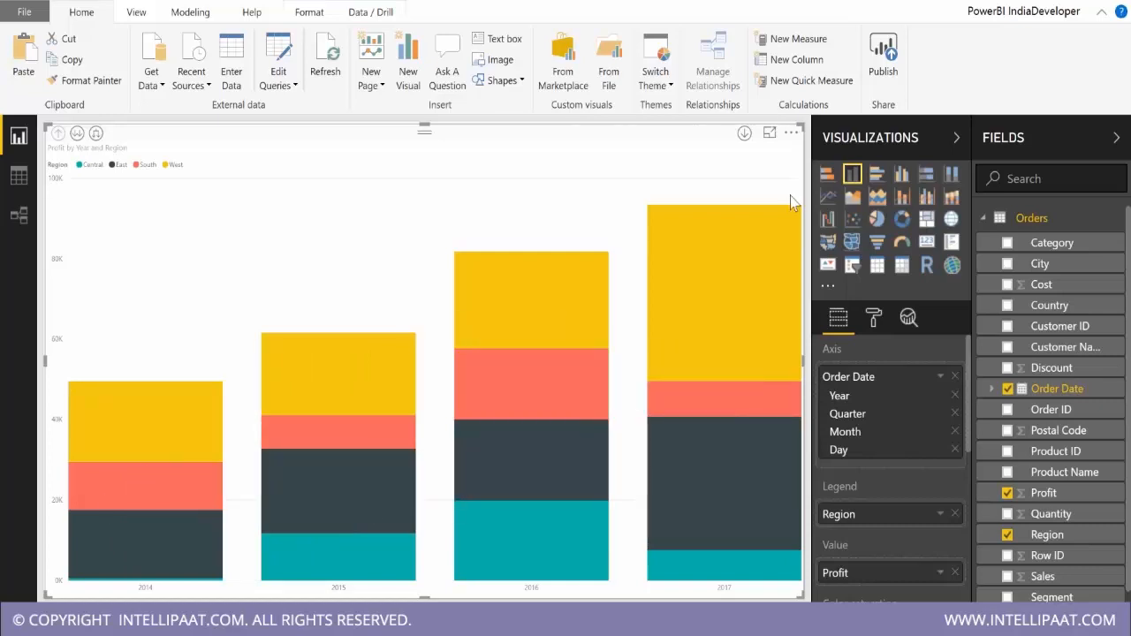
{"action": "left_click", "coordinate": [826, 221]}
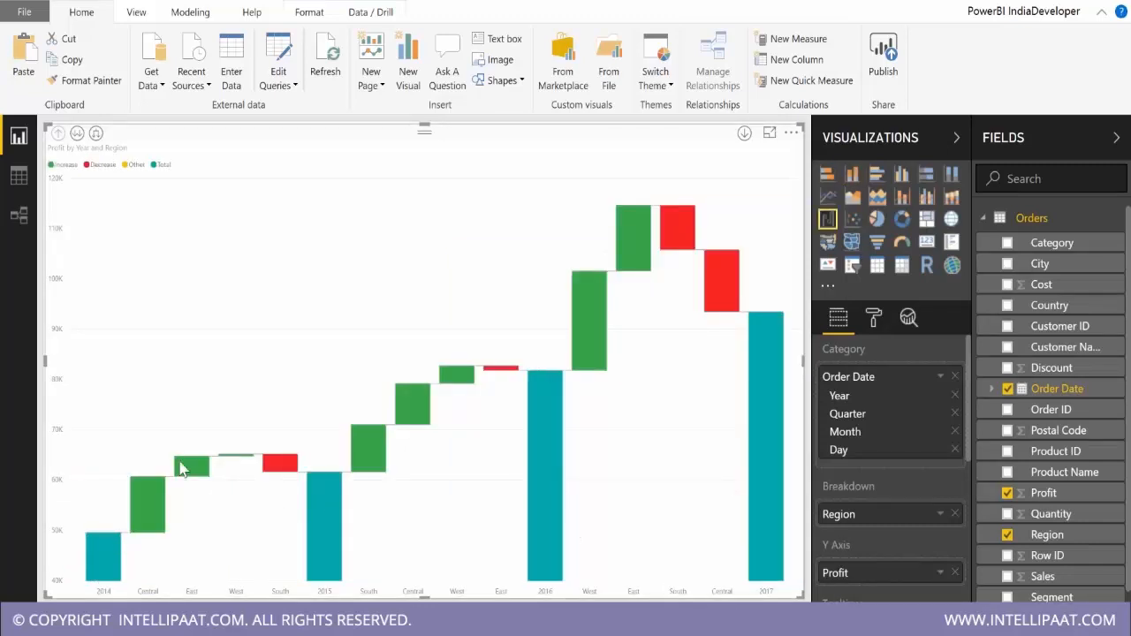
Examine how each region changes profit between years, checking the yearly totals against the stacked column chart.
{"action": "mouse_move", "coordinate": [314, 545]}
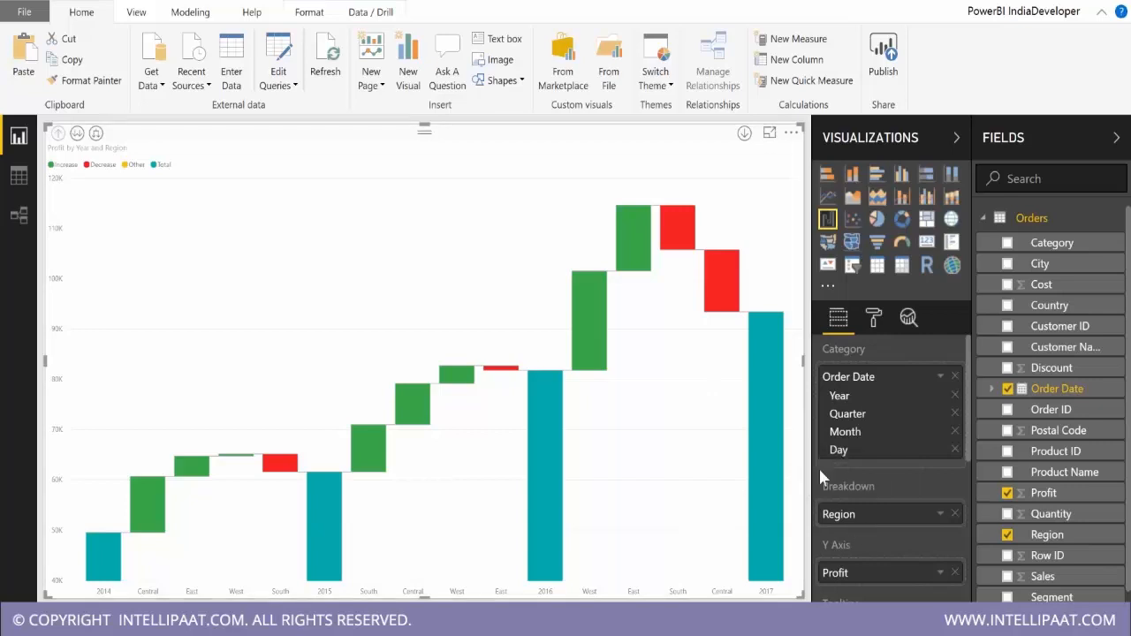
{"action": "mouse_move", "coordinate": [154, 500]}
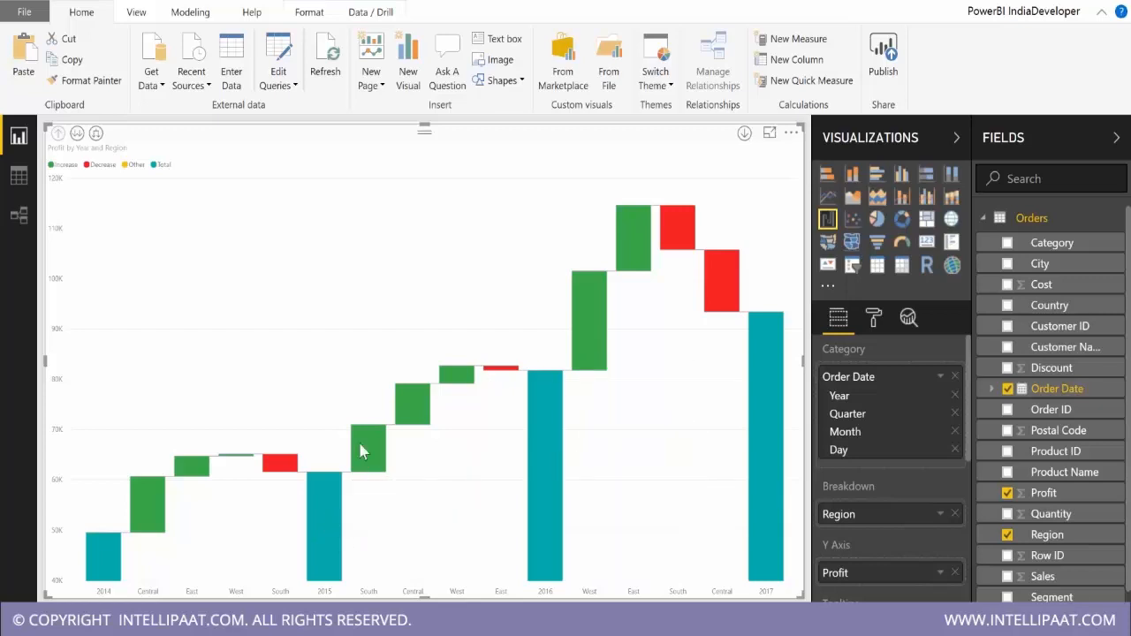
{"action": "mouse_move", "coordinate": [547, 399]}
{"action": "left_click", "coordinate": [851, 173]}
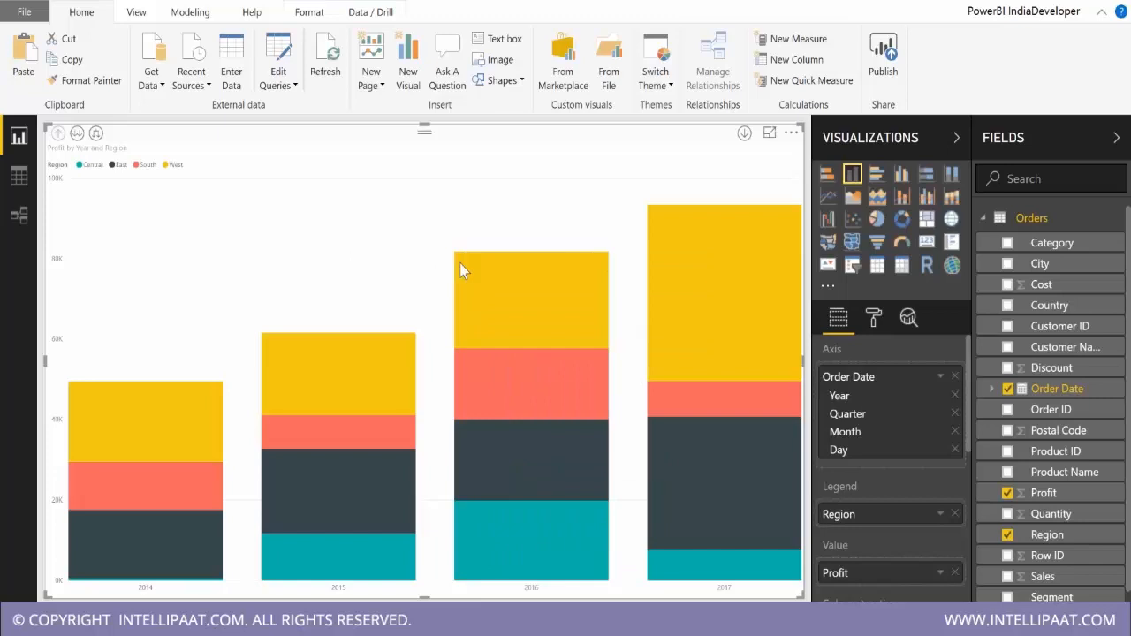
{"action": "mouse_move", "coordinate": [528, 528]}
{"action": "left_click", "coordinate": [827, 220]}
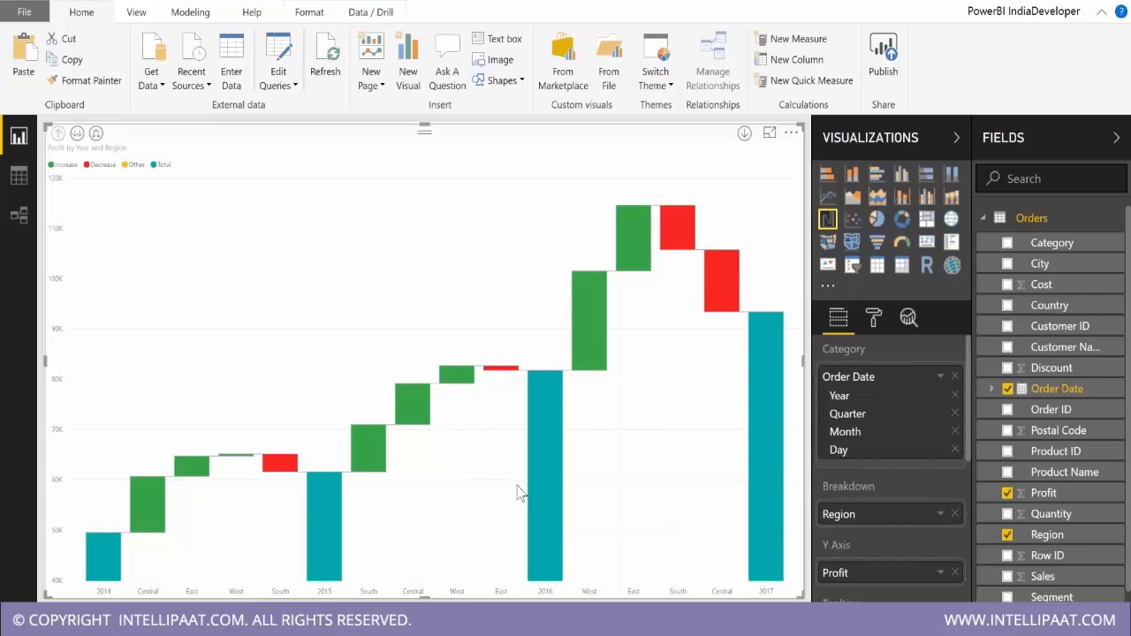
{"action": "mouse_move", "coordinate": [536, 466]}
{"action": "mouse_move", "coordinate": [332, 491]}
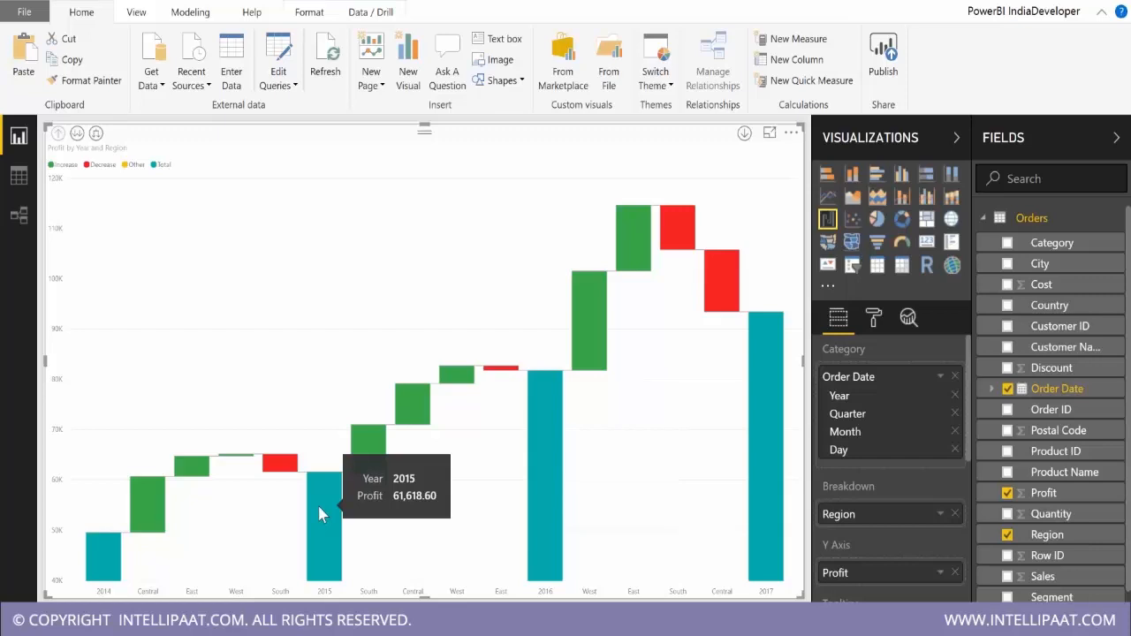
{"action": "mouse_move", "coordinate": [549, 484]}
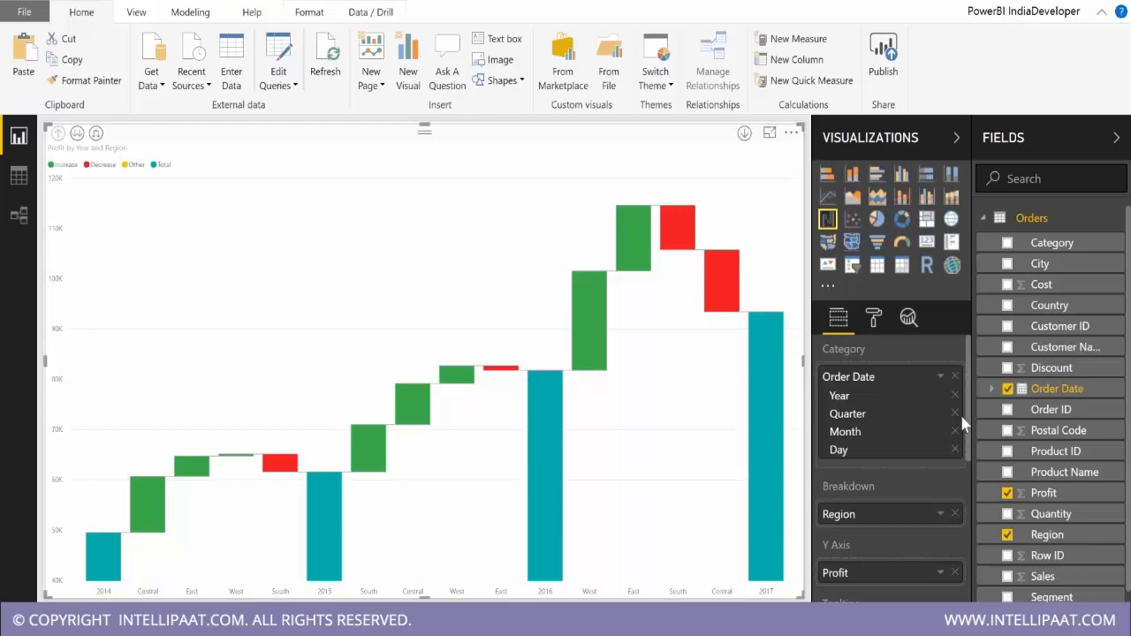
Outline the Central, East, West and South change bars between 2014 and 2015 with freehand annotations.
{"action": "left_click_drag", "start_coordinate": [959, 412], "coordinate": [969, 423]}
{"action": "left_click_drag", "start_coordinate": [177, 473], "coordinate": [212, 478]}
{"action": "left_click_drag", "start_coordinate": [132, 473], "coordinate": [159, 471]}
{"action": "mouse_move", "coordinate": [132, 529]}
{"action": "left_mouse_down"}
{"action": "mouse_move", "coordinate": [133, 466]}
{"action": "mouse_move", "coordinate": [163, 466]}
{"action": "mouse_move", "coordinate": [164, 530]}
{"action": "mouse_move", "coordinate": [132, 530]}
{"action": "left_mouse_up"}
{"action": "mouse_move", "coordinate": [178, 458]}
{"action": "left_mouse_down"}
{"action": "mouse_move", "coordinate": [260, 455]}
{"action": "mouse_move", "coordinate": [218, 456]}
{"action": "mouse_move", "coordinate": [226, 461]}
{"action": "left_mouse_up"}
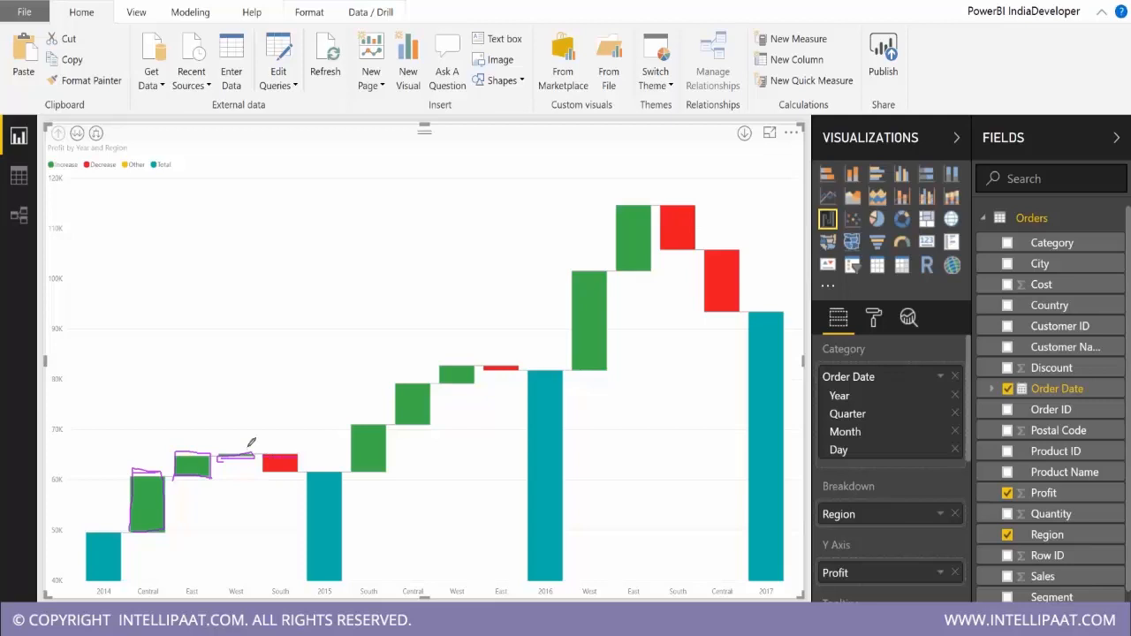
{"action": "mouse_move", "coordinate": [264, 448]}
{"action": "left_mouse_down"}
{"action": "mouse_move", "coordinate": [266, 468]}
{"action": "mouse_move", "coordinate": [291, 471]}
{"action": "left_mouse_up"}
{"action": "left_click_drag", "start_coordinate": [302, 455], "coordinate": [300, 475]}
Outline the regional change bars between 2016 and 2017 freehand, and clear all annotations.
{"action": "mouse_move", "coordinate": [575, 369]}
{"action": "left_mouse_down"}
{"action": "mouse_move", "coordinate": [584, 272]}
{"action": "mouse_move", "coordinate": [610, 290]}
{"action": "mouse_move", "coordinate": [609, 349]}
{"action": "mouse_move", "coordinate": [572, 370]}
{"action": "left_mouse_up"}
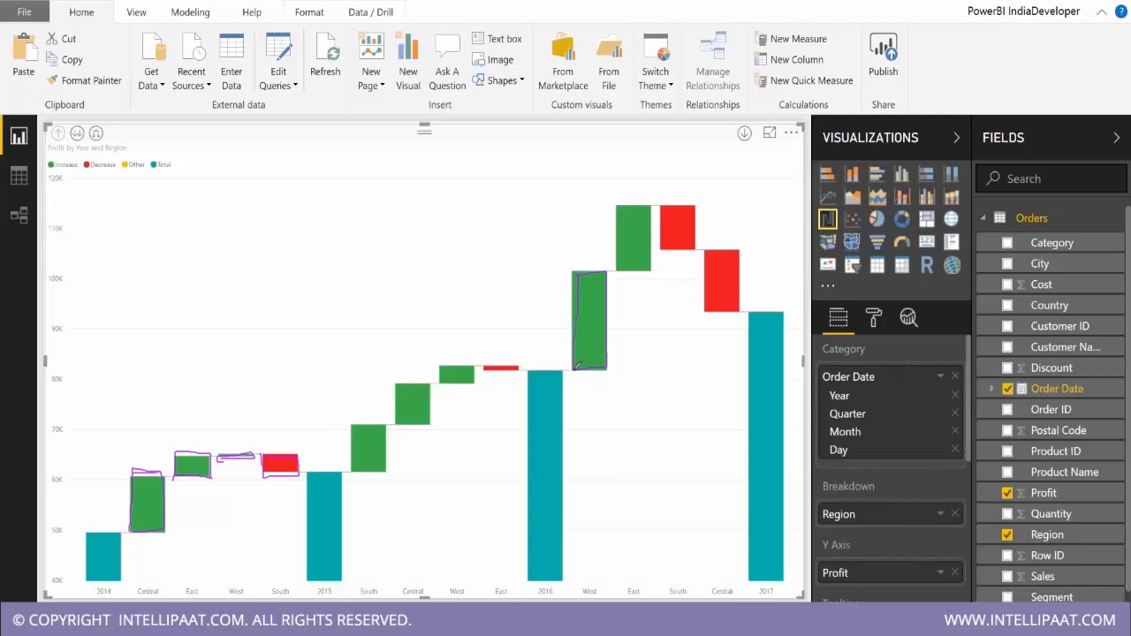
{"action": "mouse_move", "coordinate": [617, 270]}
{"action": "left_mouse_down"}
{"action": "mouse_move", "coordinate": [642, 266]}
{"action": "mouse_move", "coordinate": [624, 261]}
{"action": "mouse_move", "coordinate": [619, 235]}
{"action": "mouse_move", "coordinate": [634, 205]}
{"action": "mouse_move", "coordinate": [655, 201]}
{"action": "mouse_move", "coordinate": [652, 272]}
{"action": "left_mouse_up"}
{"action": "mouse_move", "coordinate": [662, 206]}
{"action": "left_mouse_down"}
{"action": "mouse_move", "coordinate": [705, 205]}
{"action": "mouse_move", "coordinate": [661, 227]}
{"action": "mouse_move", "coordinate": [662, 251]}
{"action": "mouse_move", "coordinate": [698, 251]}
{"action": "left_mouse_up"}
{"action": "mouse_move", "coordinate": [703, 206]}
{"action": "left_mouse_down"}
{"action": "mouse_move", "coordinate": [703, 249]}
{"action": "mouse_move", "coordinate": [739, 250]}
{"action": "mouse_move", "coordinate": [701, 315]}
{"action": "mouse_move", "coordinate": [793, 310]}
{"action": "left_mouse_up"}
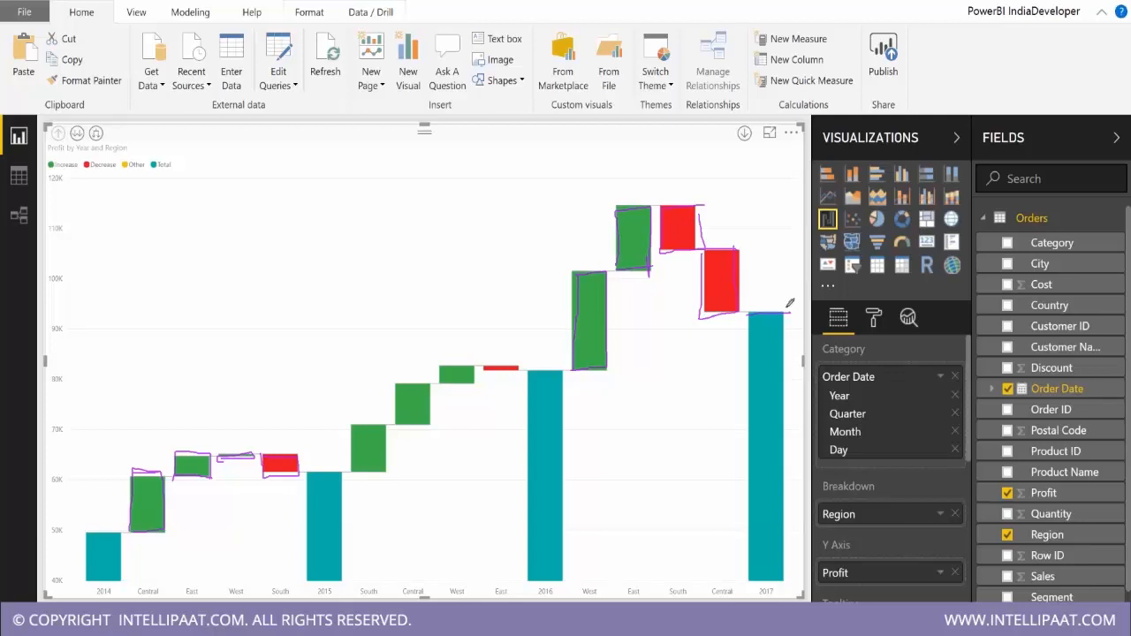
{"action": "left_click", "coordinate": [1115, 380]}
{"action": "left_click", "coordinate": [986, 492]}
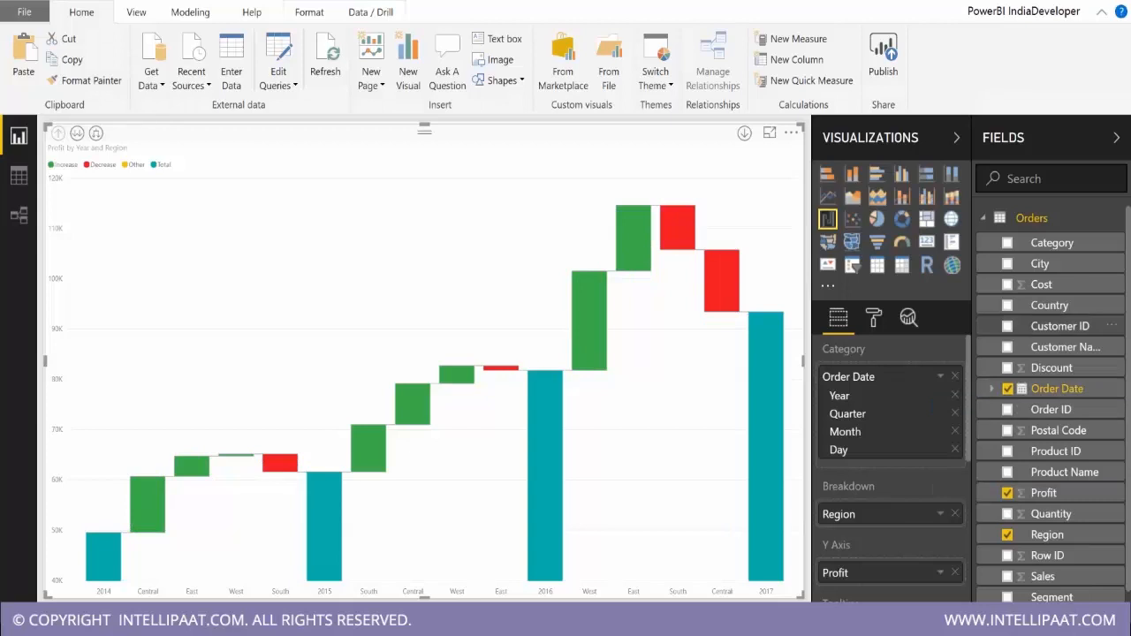
Try Category as the waterfall's breakdown, expand it to quarter level, and revert to the yearly Region breakdown.
{"action": "left_click_drag", "start_coordinate": [1040, 246], "coordinate": [875, 521]}
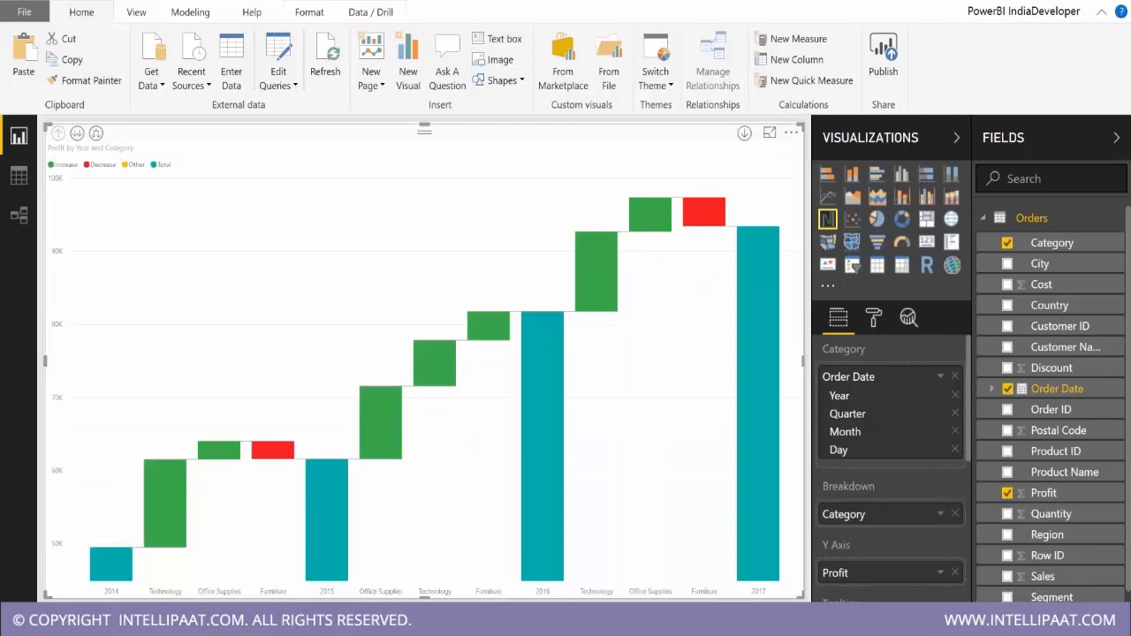
{"action": "left_click", "coordinate": [96, 135]}
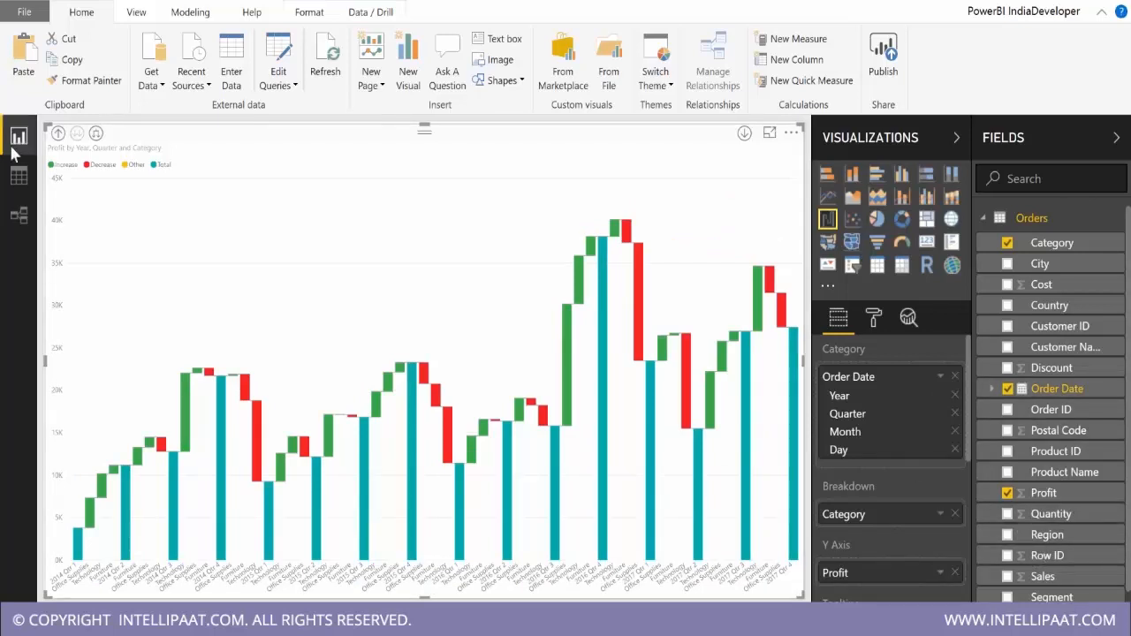
{"action": "left_click", "coordinate": [59, 134]}
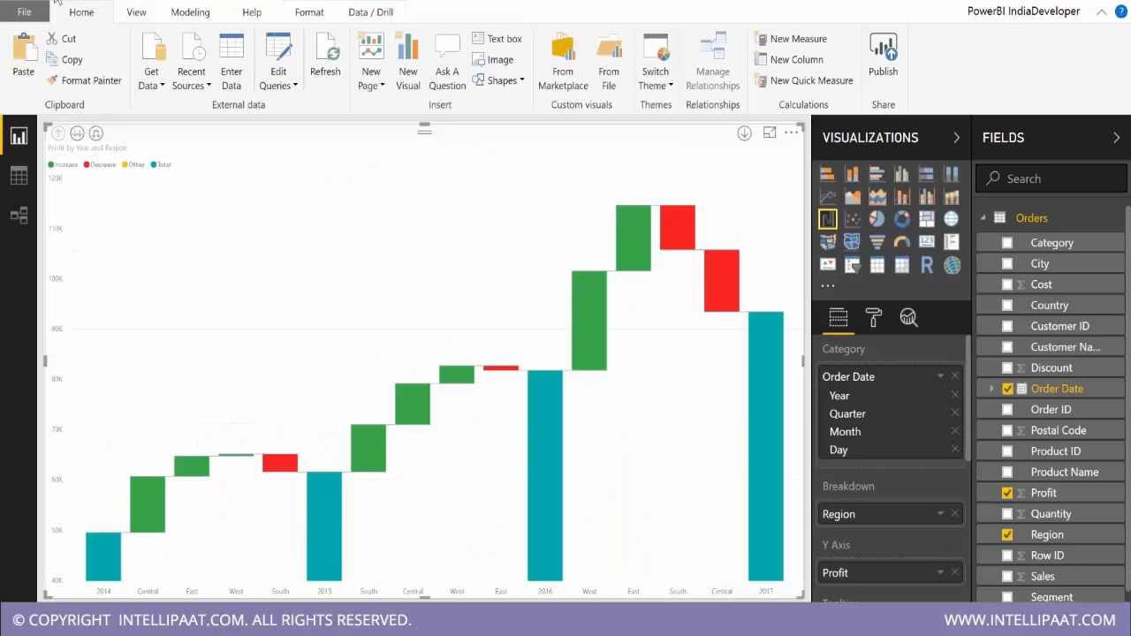
Review the waterfall's sentiment color and maximum breakdowns formatting options.
{"action": "left_click", "coordinate": [872, 324]}
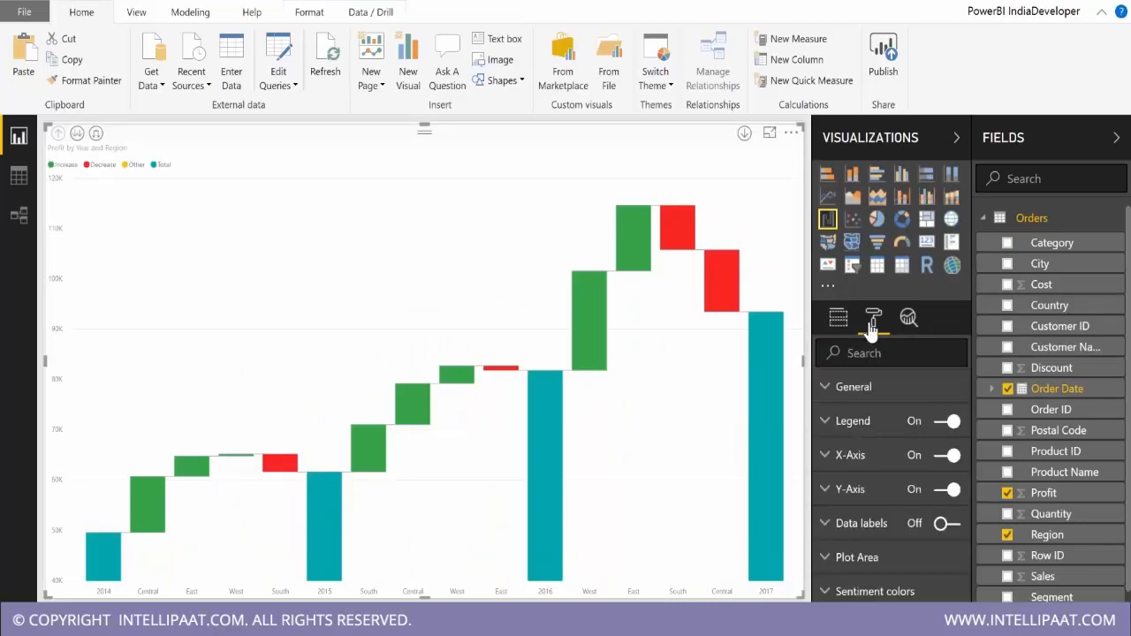
{"action": "scroll", "coordinate": [888, 510], "scroll_direction": "down", "scroll_amount": 3}
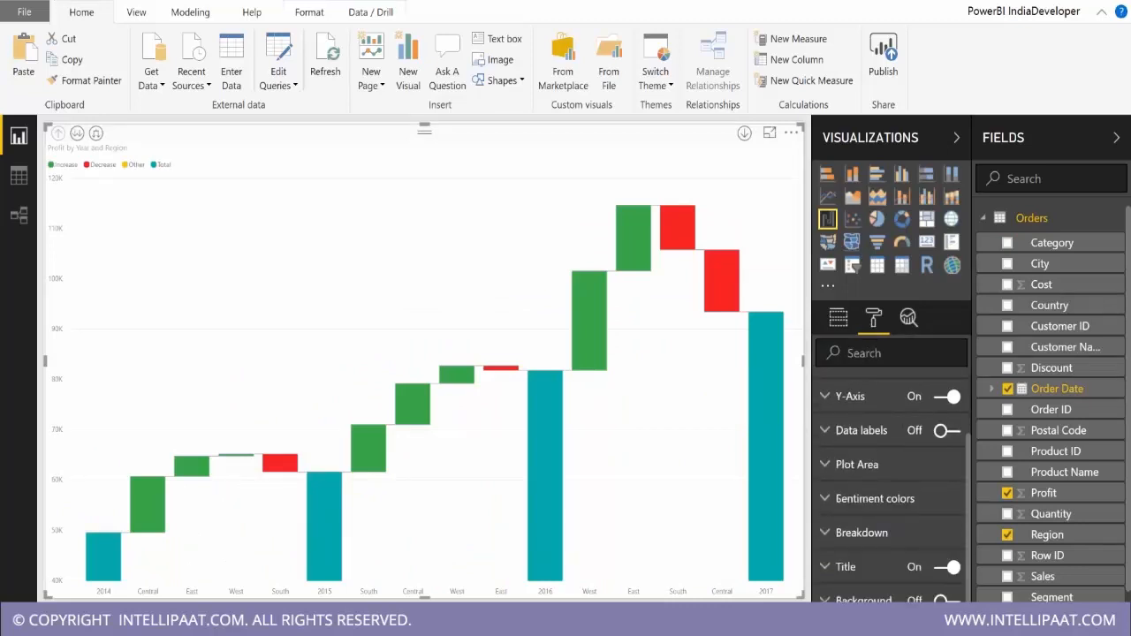
{"action": "left_click", "coordinate": [897, 498]}
{"action": "scroll", "coordinate": [908, 508], "scroll_direction": "down", "scroll_amount": 1}
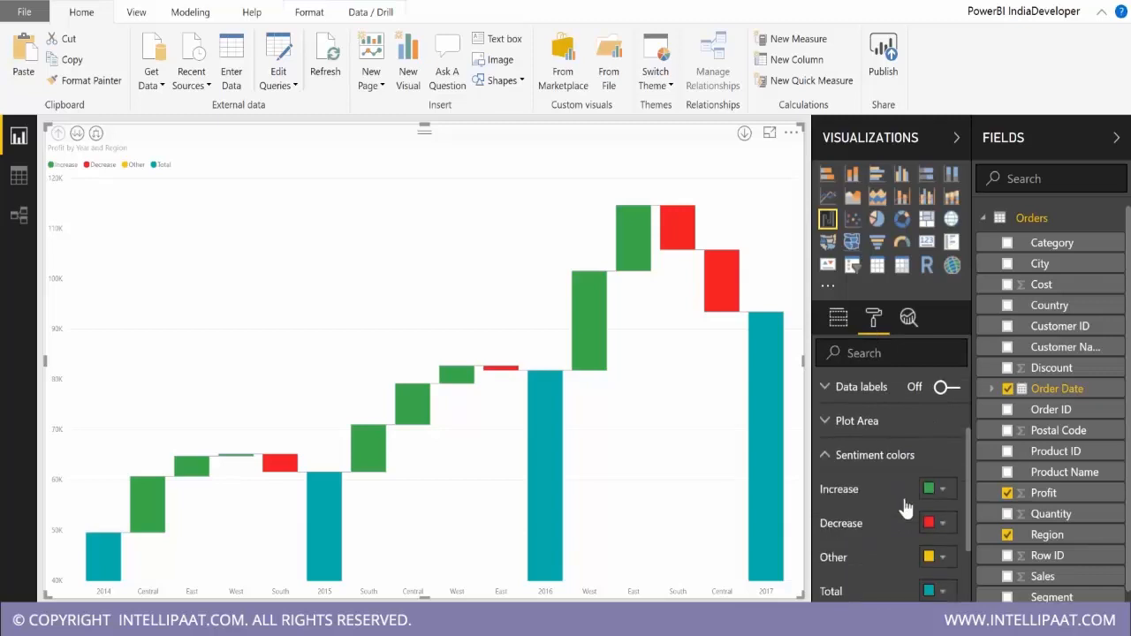
{"action": "scroll", "coordinate": [906, 508], "scroll_direction": "down", "scroll_amount": 1}
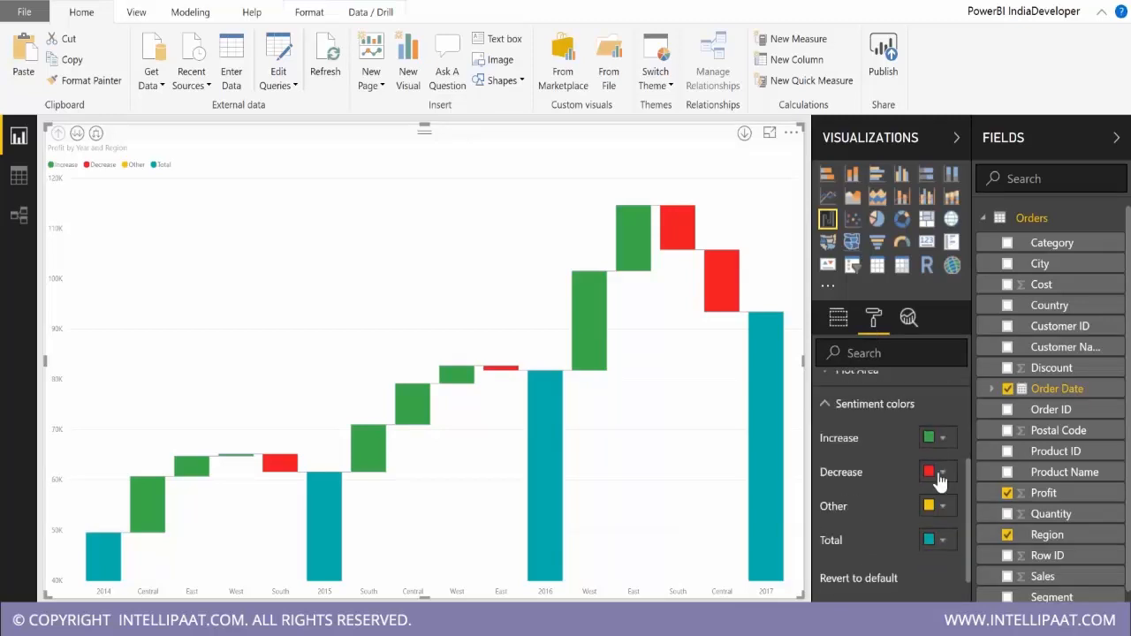
{"action": "left_click", "coordinate": [890, 414]}
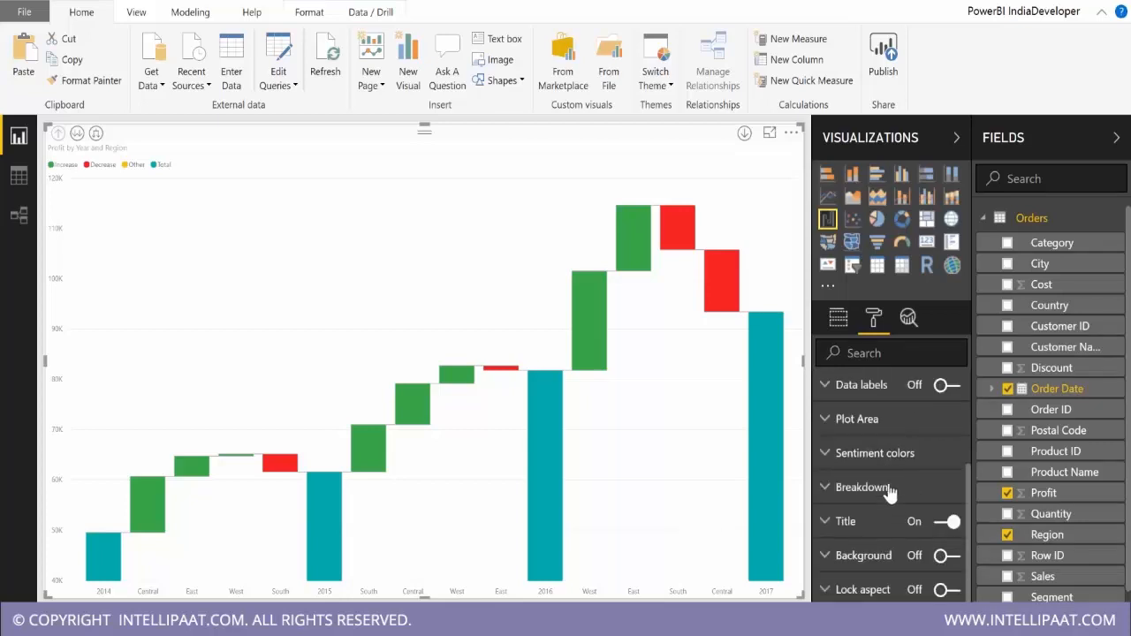
{"action": "left_click", "coordinate": [897, 488]}
{"action": "scroll", "coordinate": [899, 487], "scroll_direction": "down", "scroll_amount": 2}
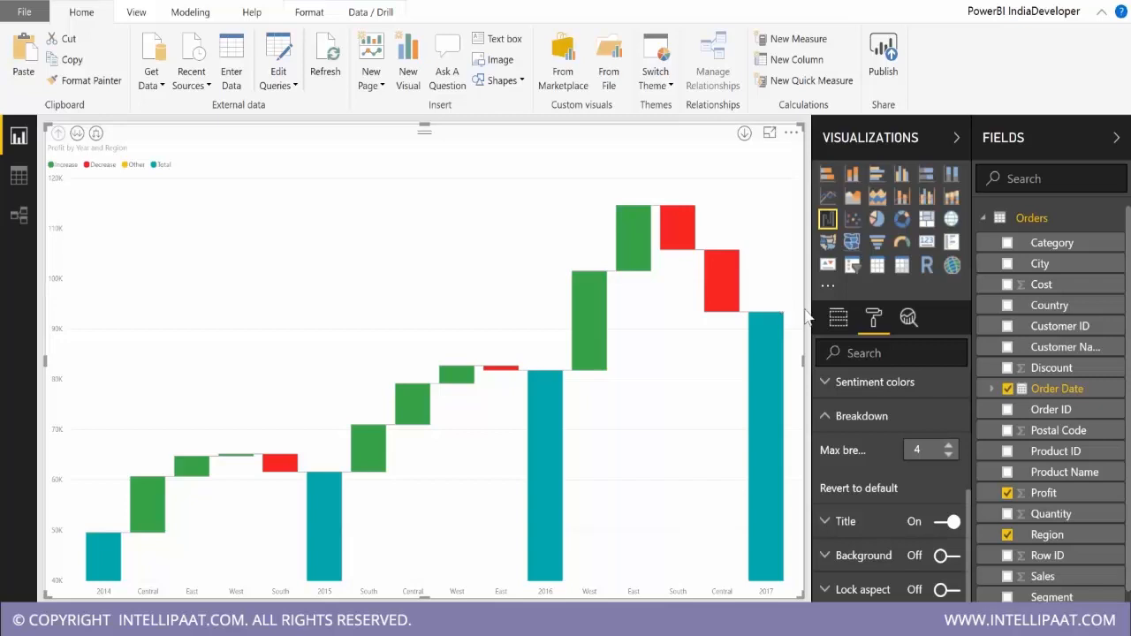
Replace Region with Sub-Category as the waterfall's breakdown and inspect the Other bars' profit changes.
{"action": "left_click", "coordinate": [836, 319]}
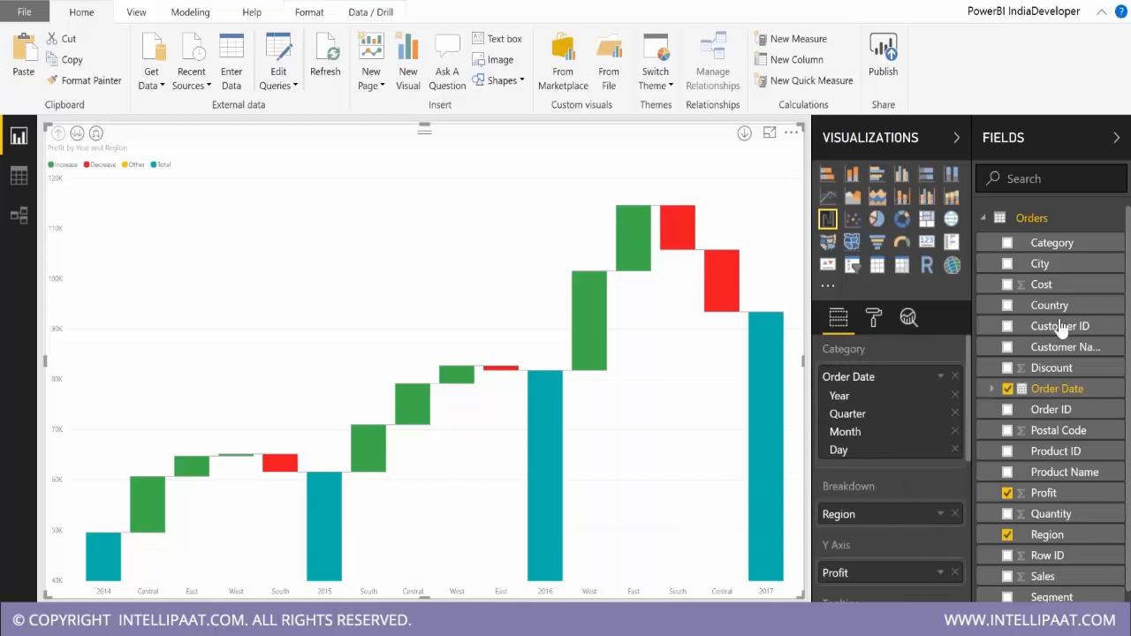
{"action": "scroll", "coordinate": [1073, 575], "scroll_direction": "down", "scroll_amount": 2}
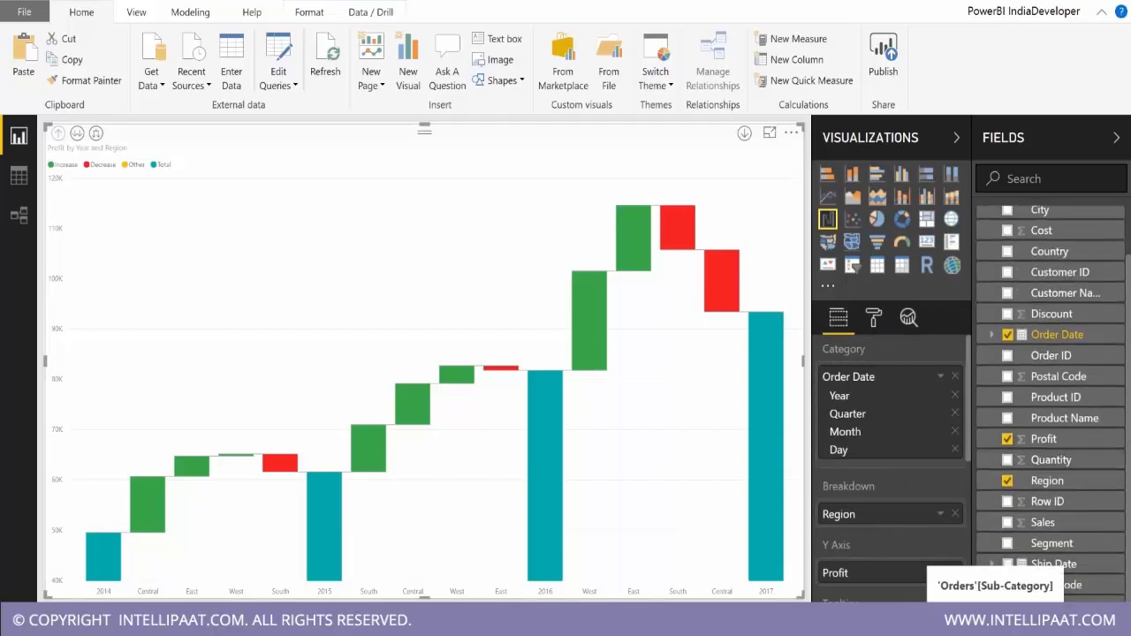
{"action": "left_click_drag", "start_coordinate": [1057, 623], "coordinate": [909, 528]}
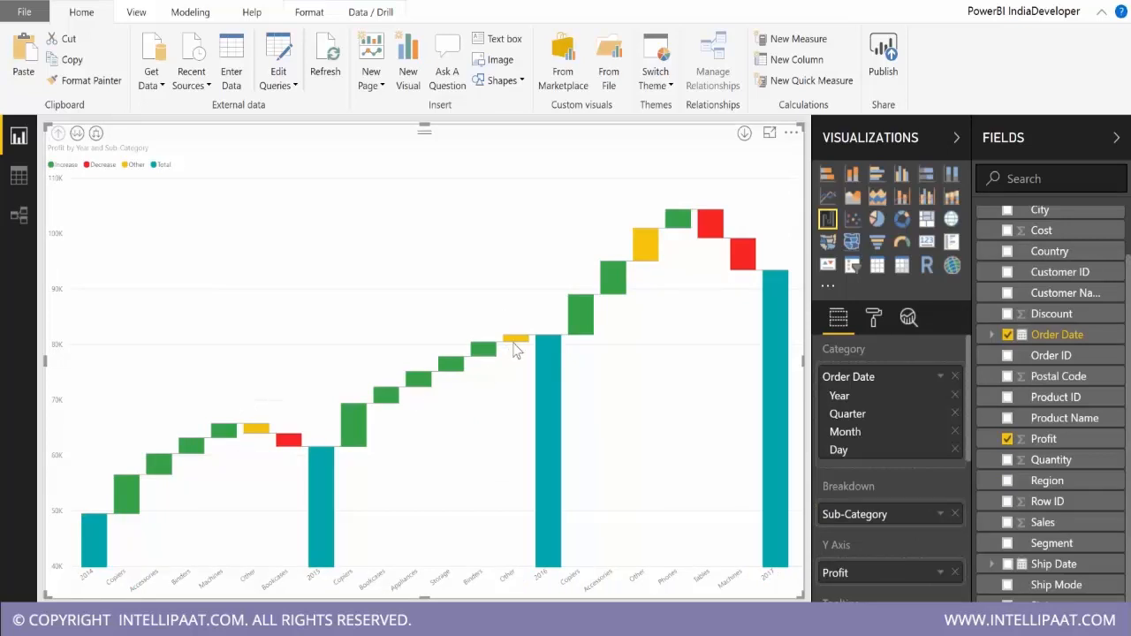
{"action": "mouse_move", "coordinate": [516, 350]}
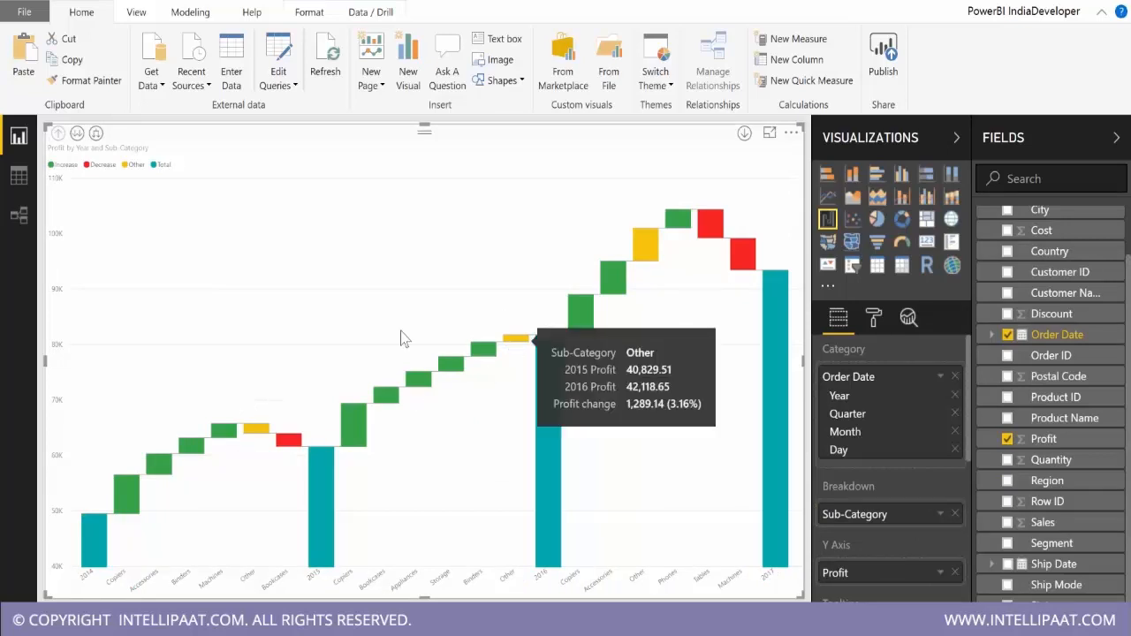
{"action": "mouse_move", "coordinate": [256, 436]}
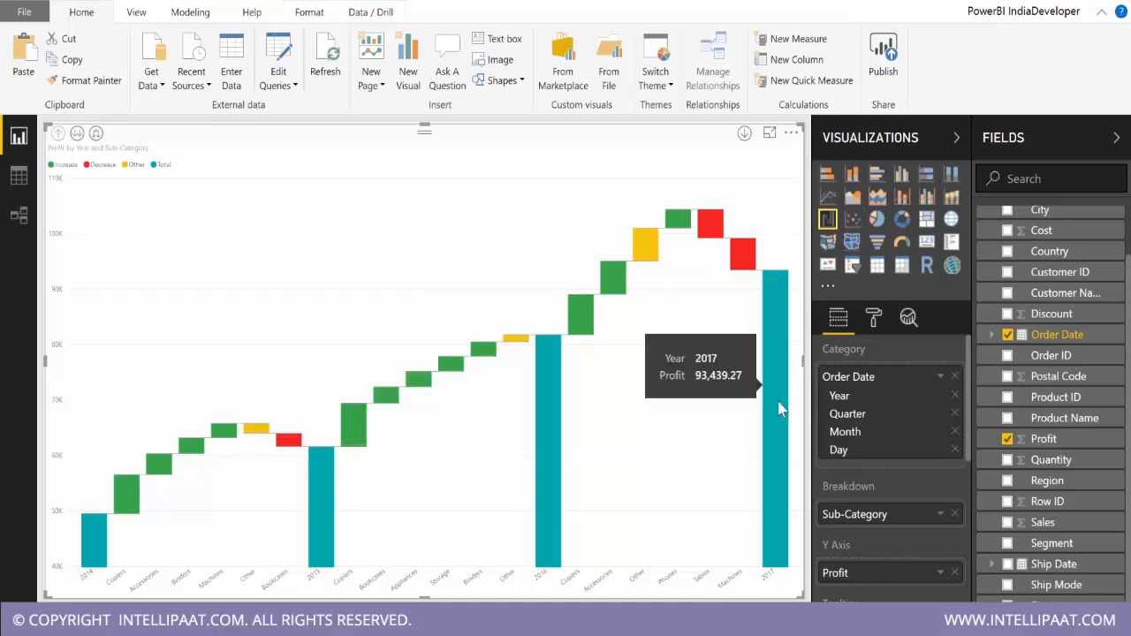
Lower the waterfall's maximum breakdowns step by step to 2, and restore the setting to 5.
{"action": "left_click", "coordinate": [873, 318]}
{"action": "scroll", "coordinate": [872, 543], "scroll_direction": "down", "scroll_amount": 3}
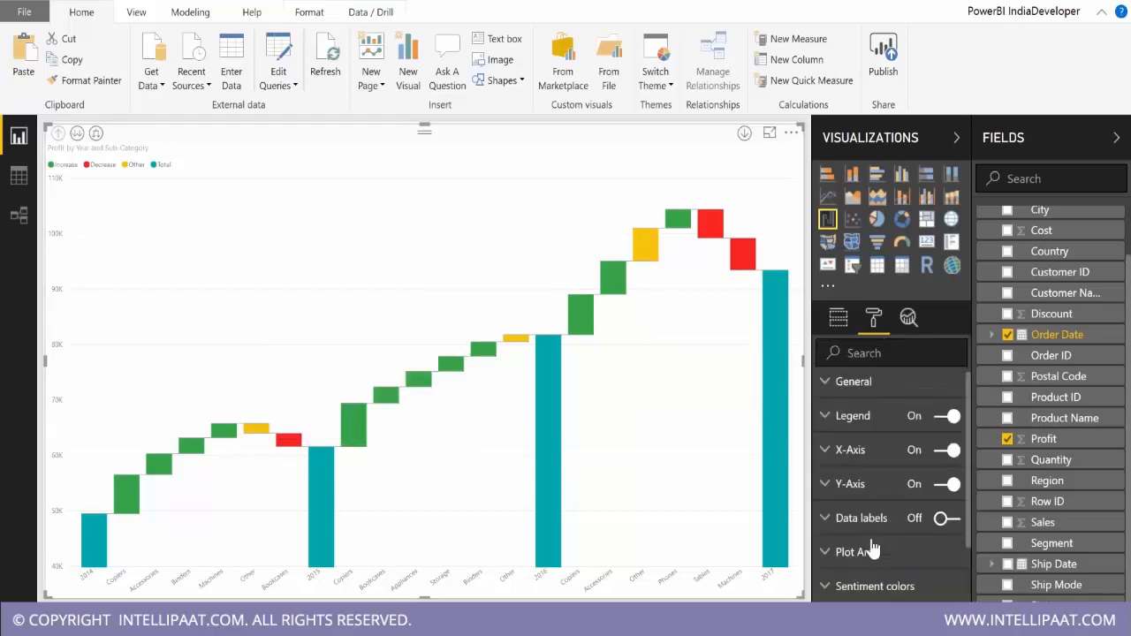
{"action": "left_click", "coordinate": [869, 536]}
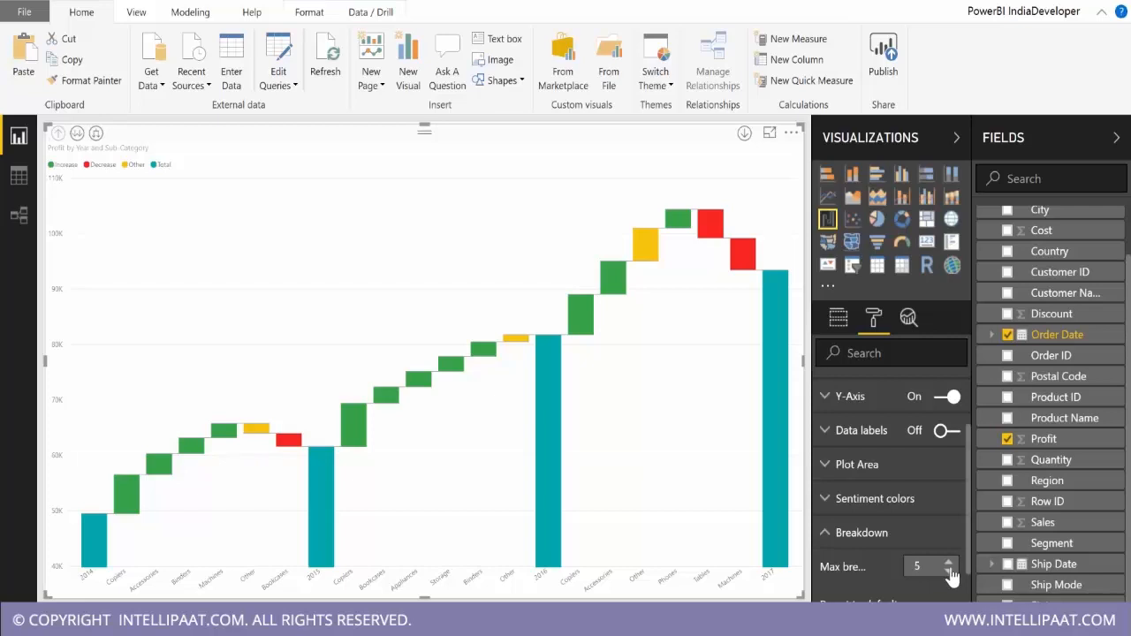
{"action": "left_click", "coordinate": [951, 573]}
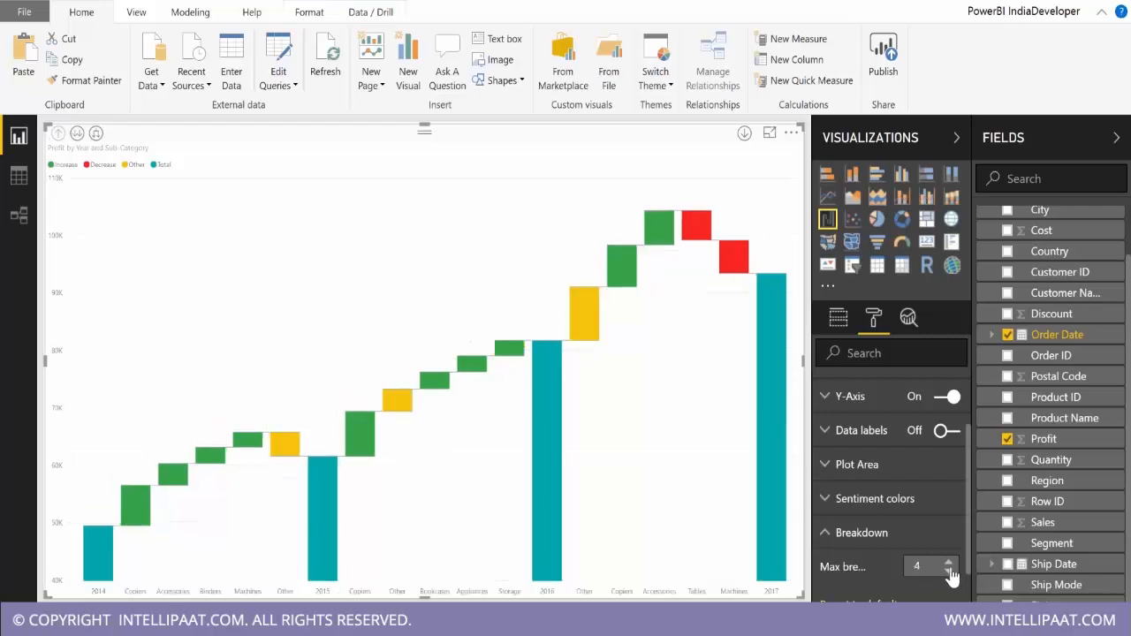
{"action": "left_click", "coordinate": [950, 573]}
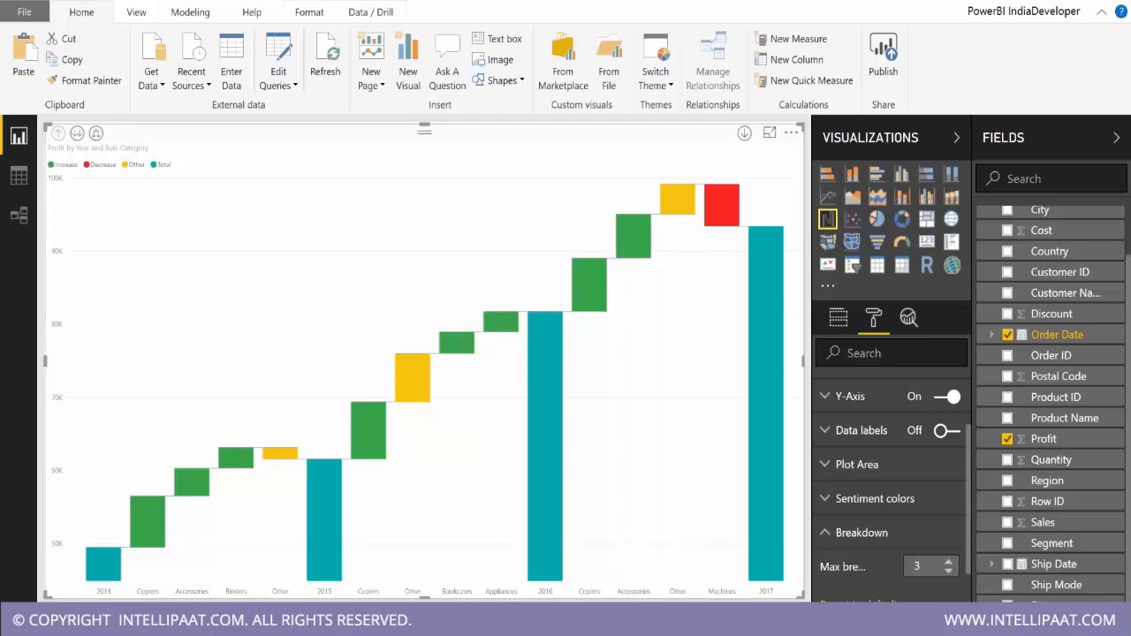
{"action": "left_click", "coordinate": [951, 573]}
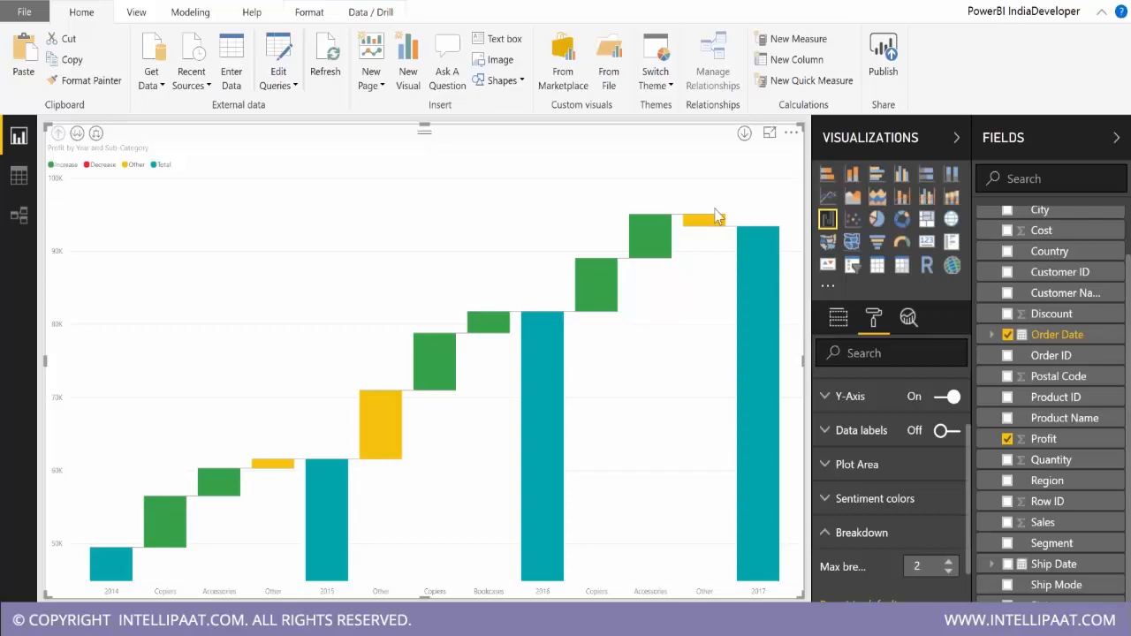
{"action": "left_click", "coordinate": [950, 563]}
{"action": "left_click", "coordinate": [949, 563]}
{"action": "left_click", "coordinate": [949, 563]}
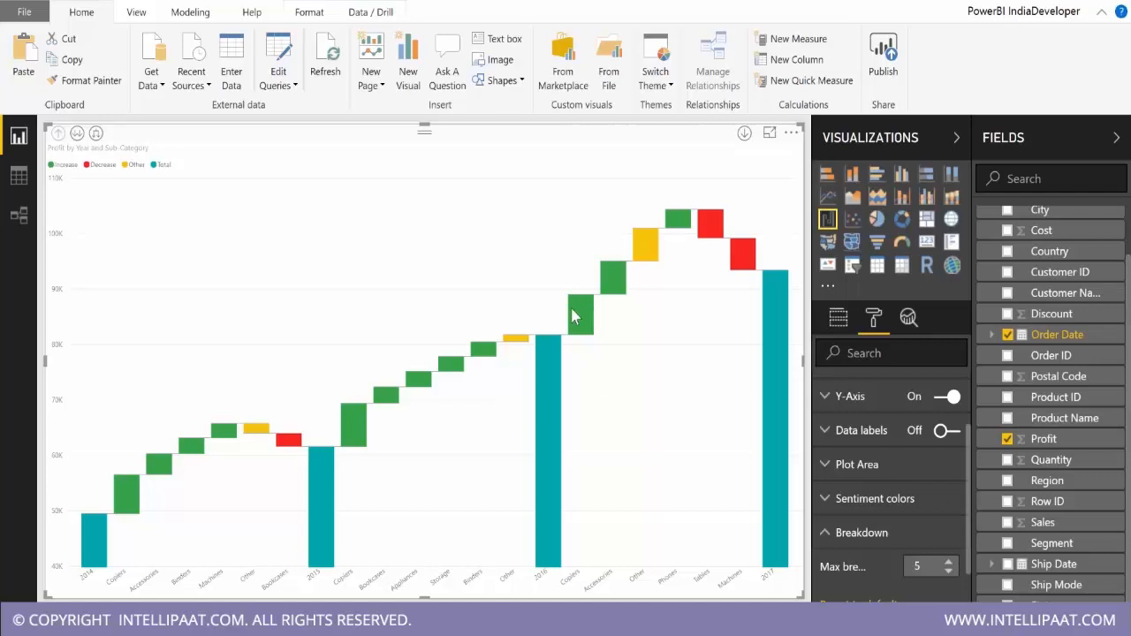
Expand the Sub-Category waterfall to quarter level and set the Other sentiment color to black.
{"action": "mouse_move", "coordinate": [575, 312]}
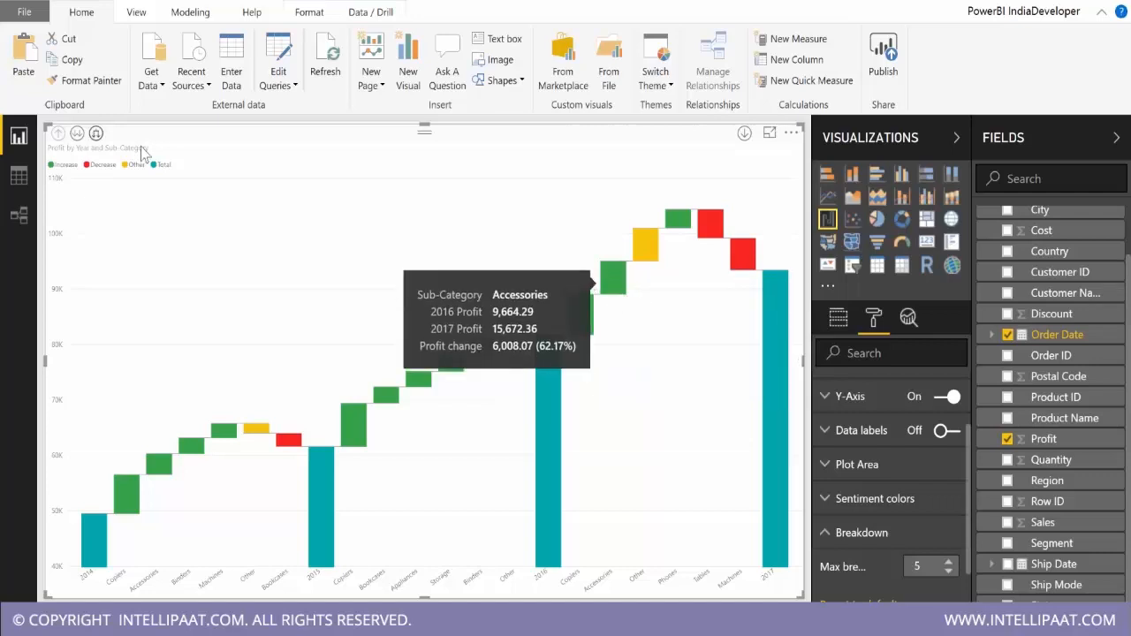
{"action": "left_click", "coordinate": [95, 133]}
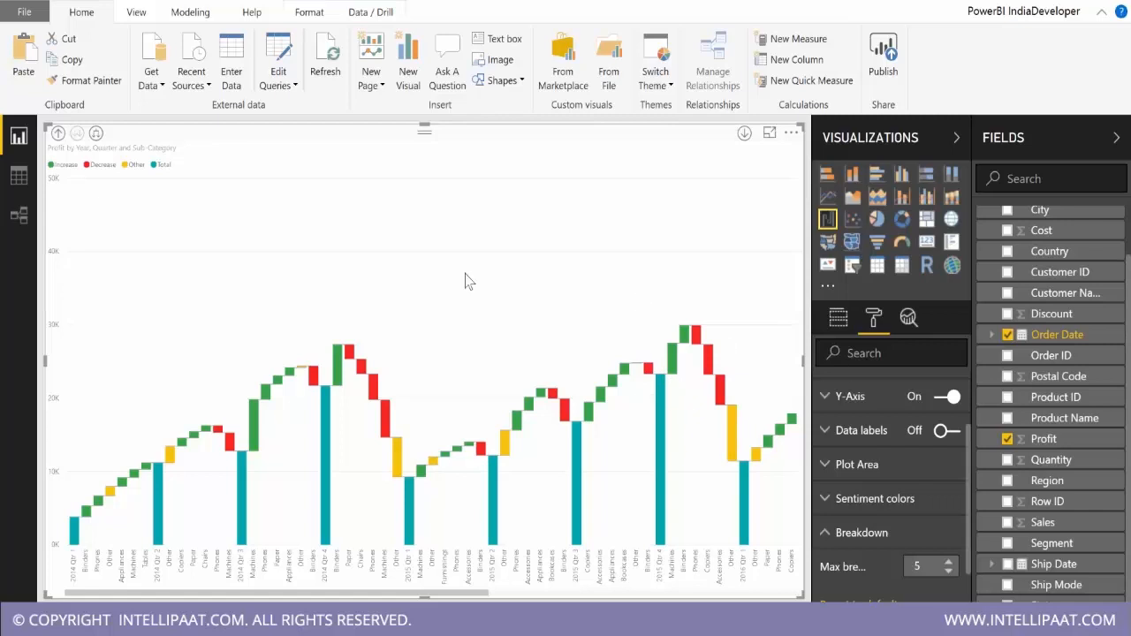
{"action": "scroll", "coordinate": [858, 525], "scroll_direction": "down", "scroll_amount": 1}
{"action": "scroll", "coordinate": [858, 526], "scroll_direction": "down", "scroll_amount": 3}
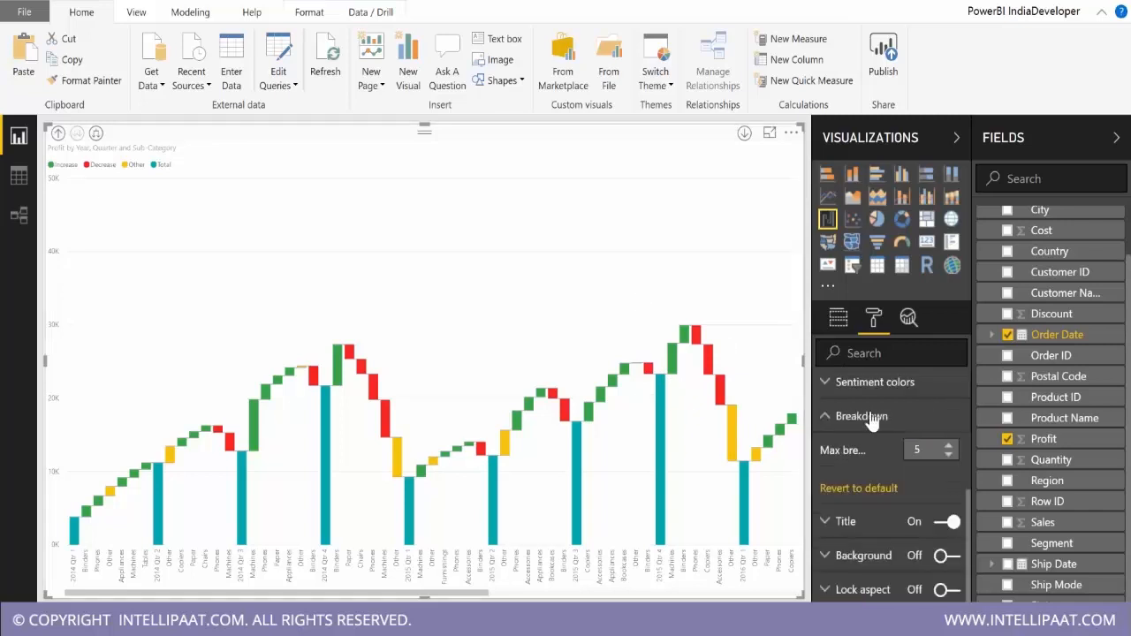
{"action": "left_click", "coordinate": [876, 392]}
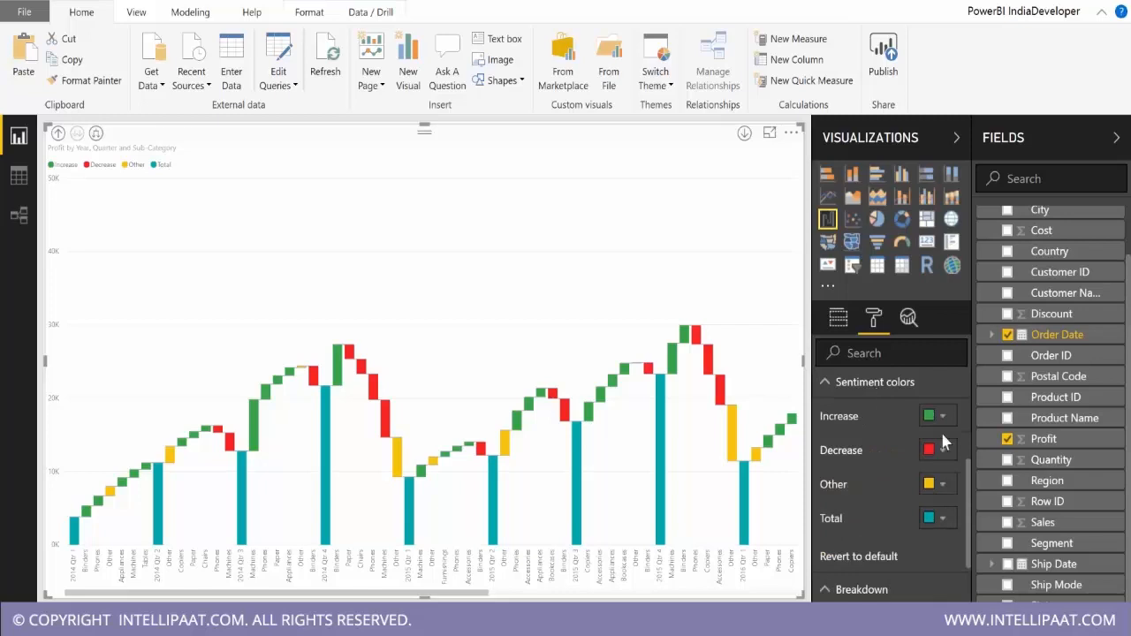
{"action": "left_click", "coordinate": [937, 484]}
{"action": "left_click", "coordinate": [846, 516]}
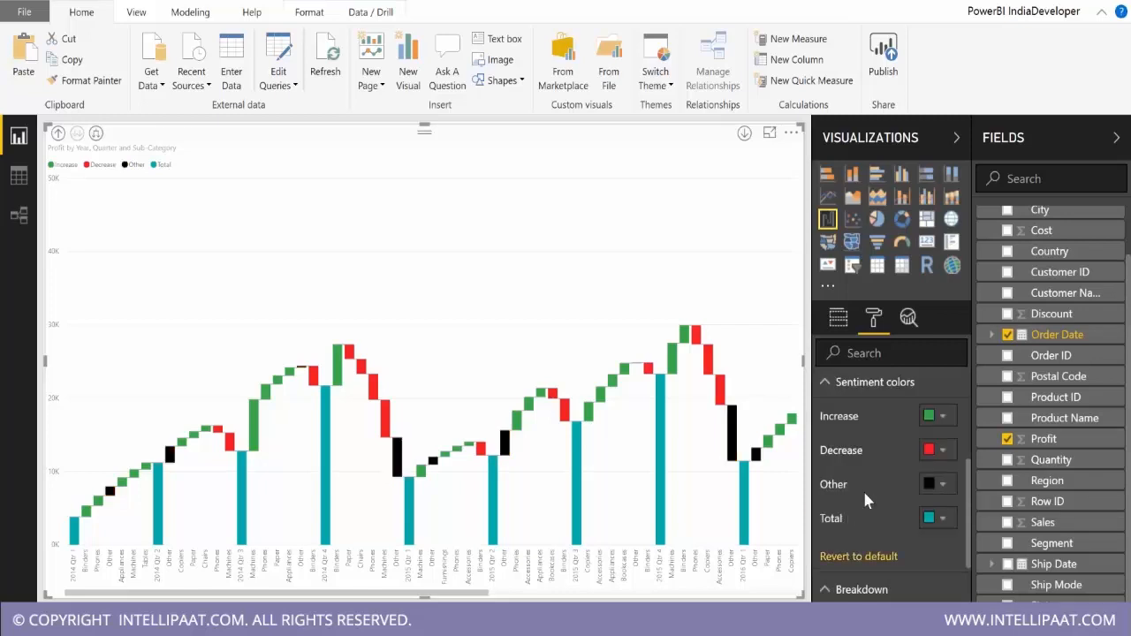
{"action": "left_click", "coordinate": [935, 518]}
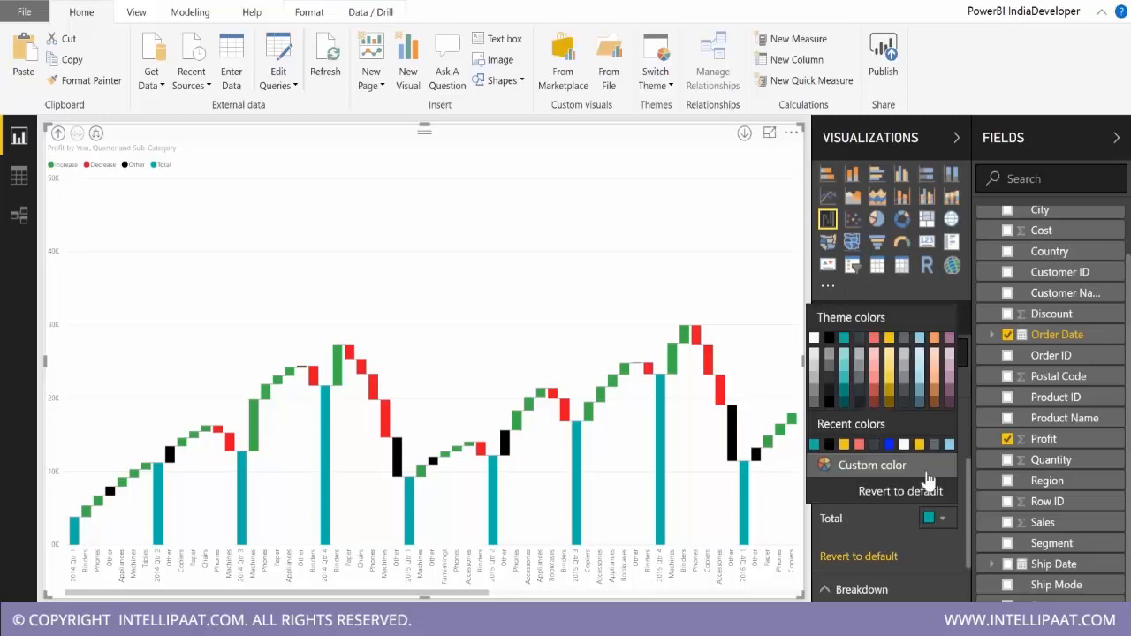
{"action": "left_click", "coordinate": [656, 237]}
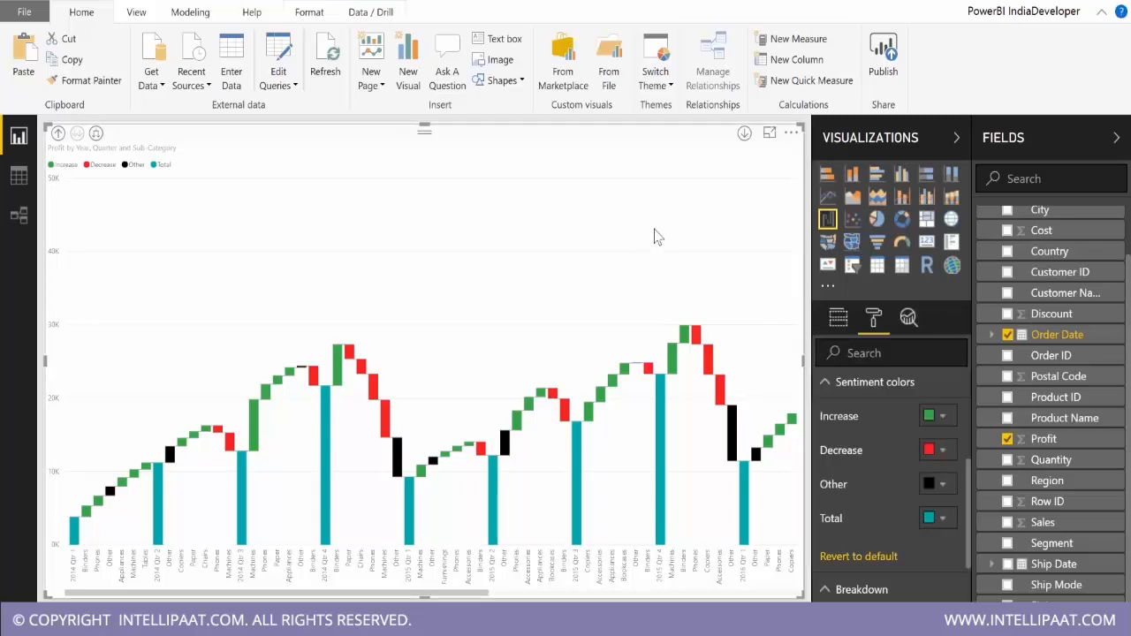
{"action": "left_click", "coordinate": [791, 134]}
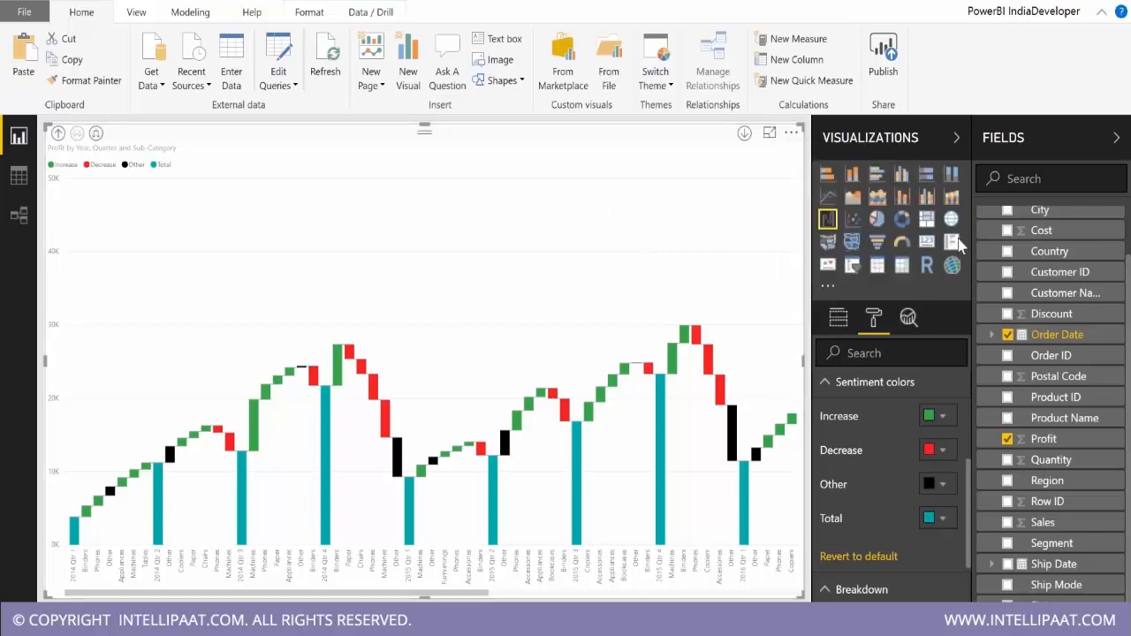